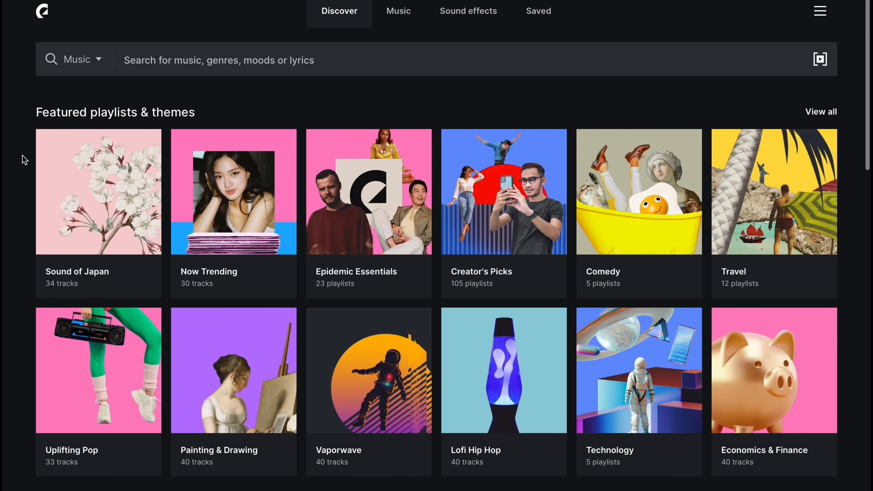
# Browse the featured playlists, genres, moods and themes in the music catalog
pyautogui.scroll(-8, 25, 159)
pyautogui.scroll(-8, 25, 159)
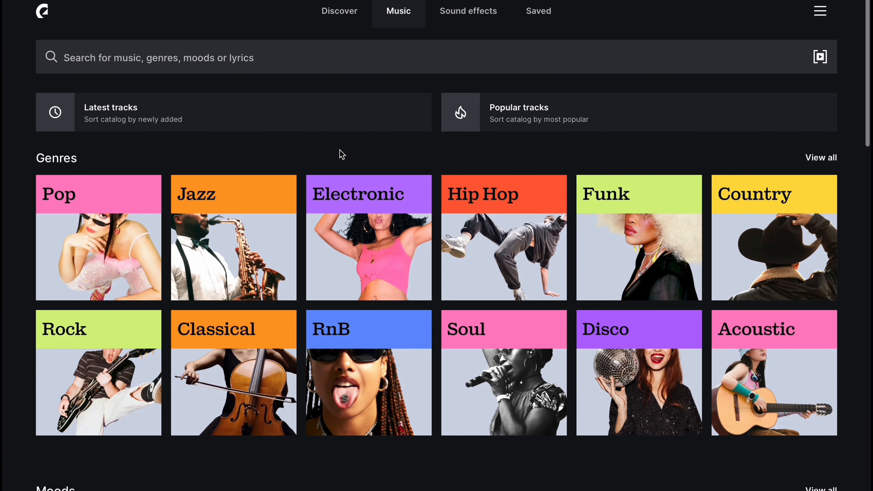
pyautogui.scroll(-12, 341, 155)
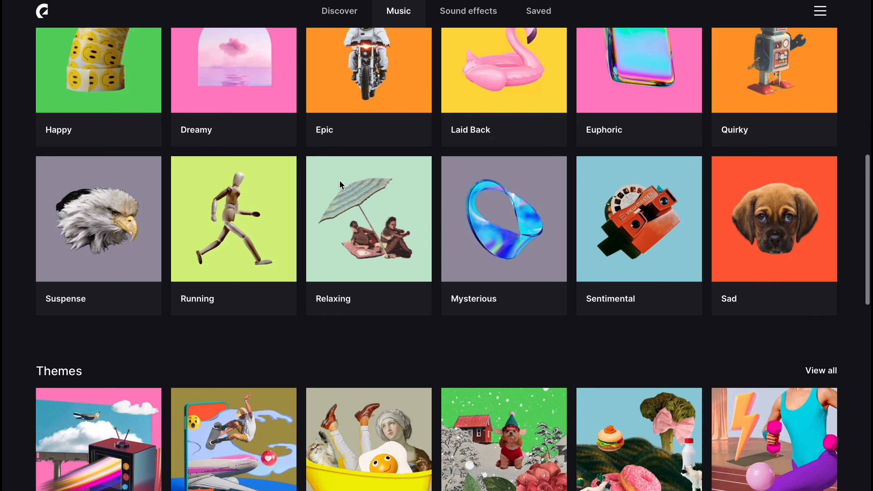
pyautogui.scroll(-3, 339, 181)
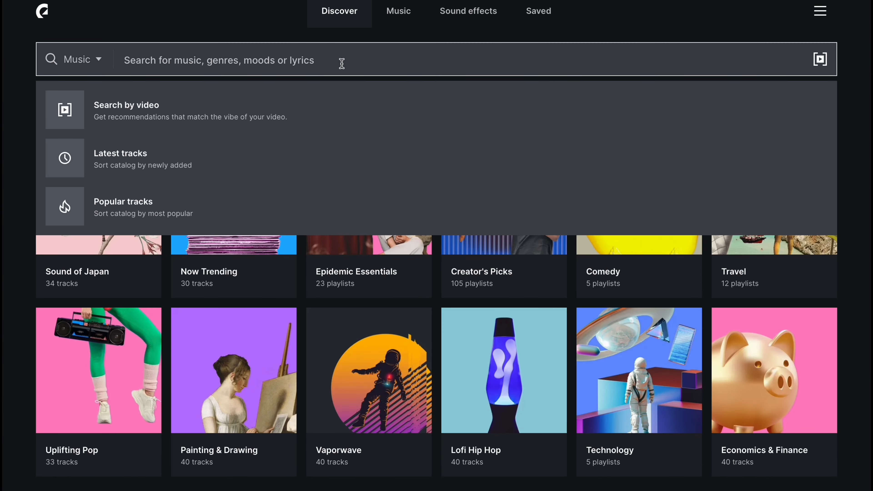
# Search the music catalog for "chilled out" and open the #chilledout topic
pyautogui.write('chilled')
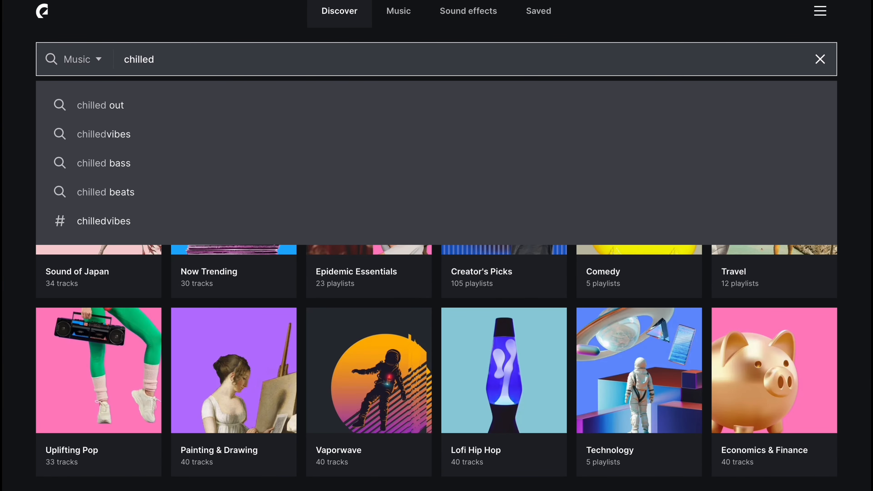
pyautogui.press('Down')
pyautogui.press('Return')
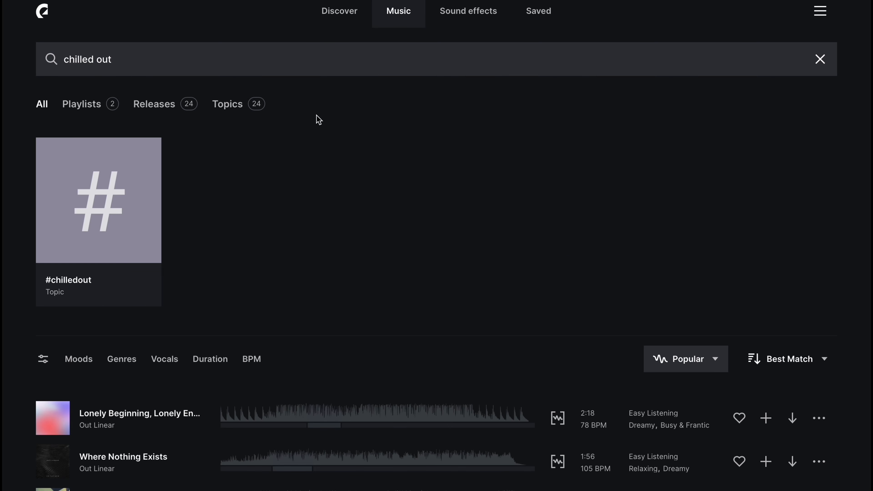
pyautogui.scroll(-9, 287, 203)
pyautogui.click(58, 281)
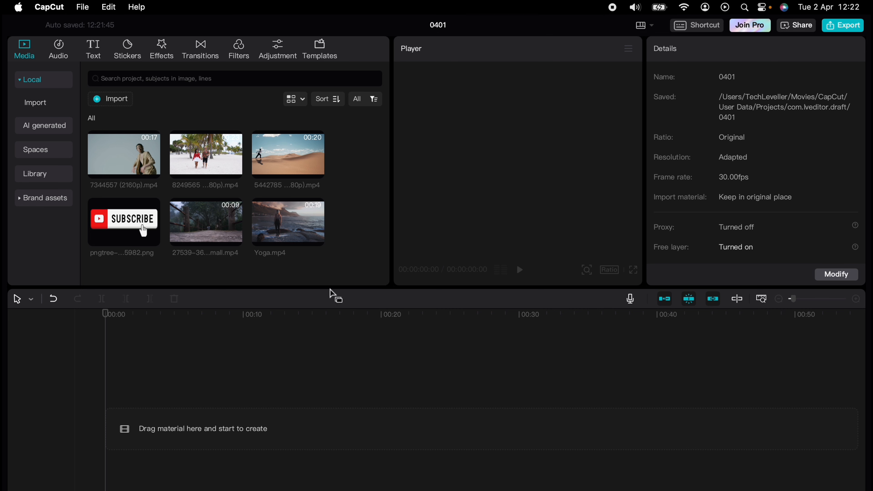
# In CapCut, place Yoga.mp4 at the start of the timeline and add a default text clip on a track above it
pyautogui.moveTo(300, 229); pyautogui.dragTo(221, 402)
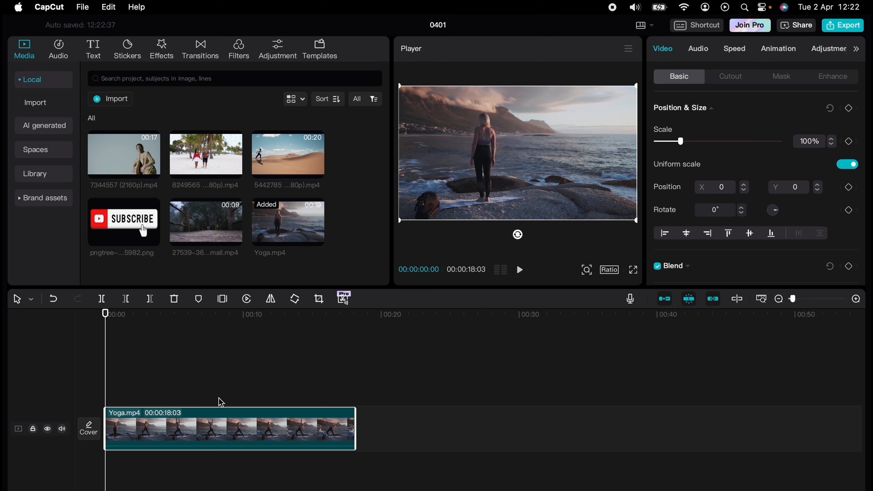
pyautogui.click(94, 51)
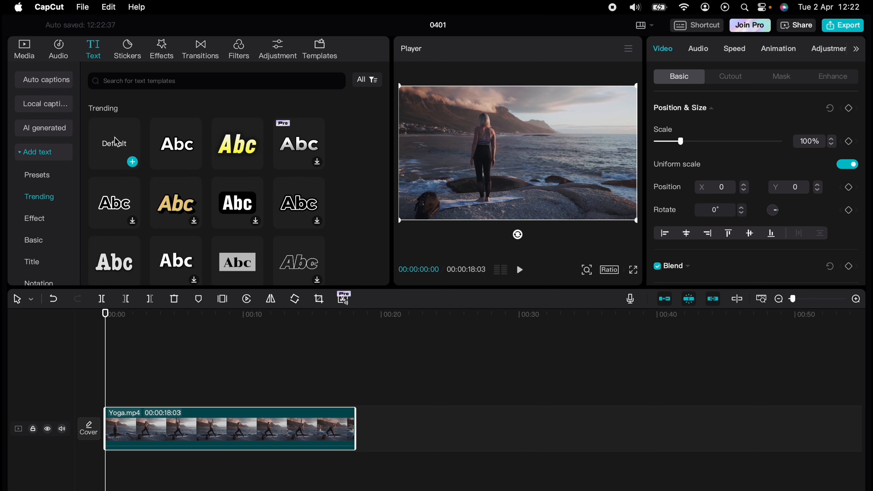
pyautogui.click(116, 145)
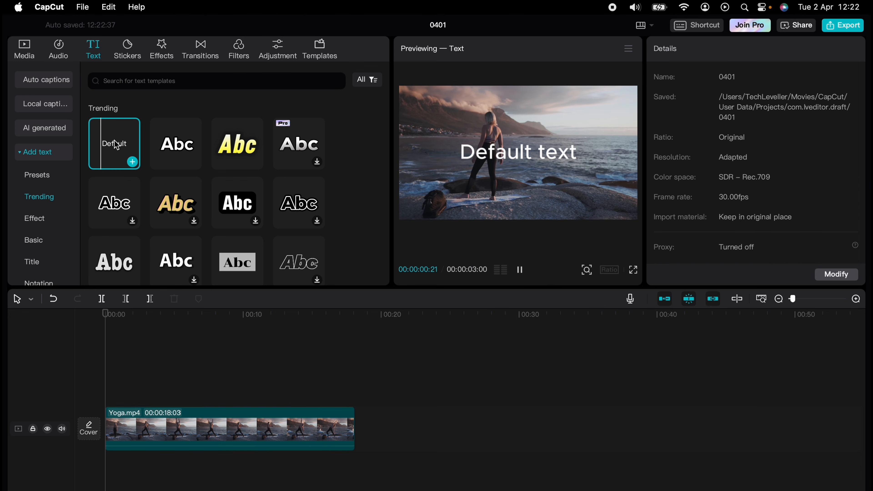
pyautogui.moveTo(115, 144); pyautogui.dragTo(108, 371)
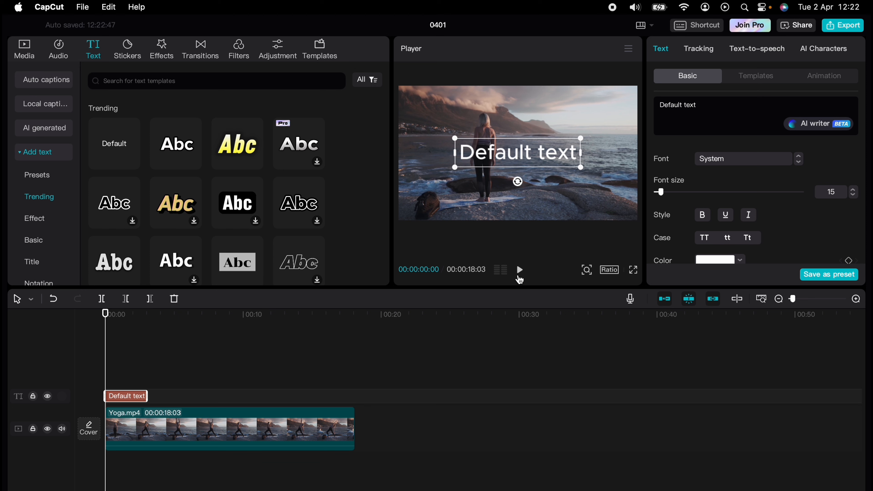
# Change the text to "Yoga" in the Sora-Bd font and enlarge it to span most of the frame's width
pyautogui.click(705, 109)
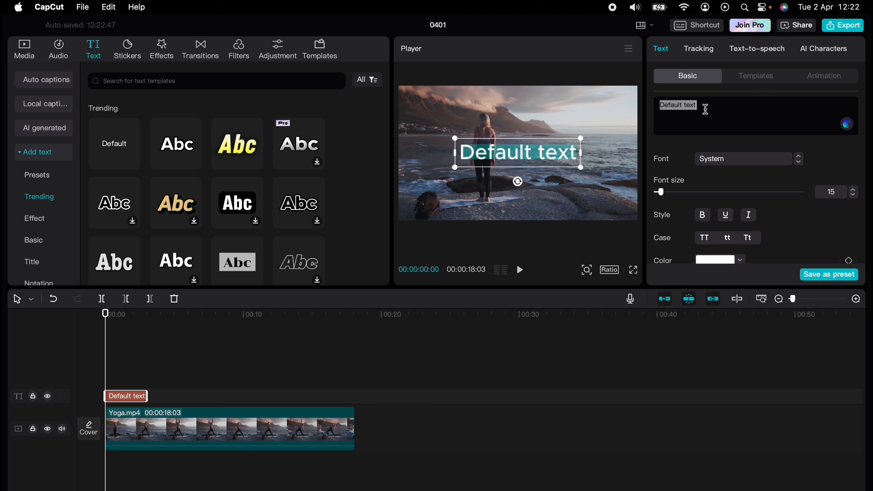
pyautogui.write('Yoga')
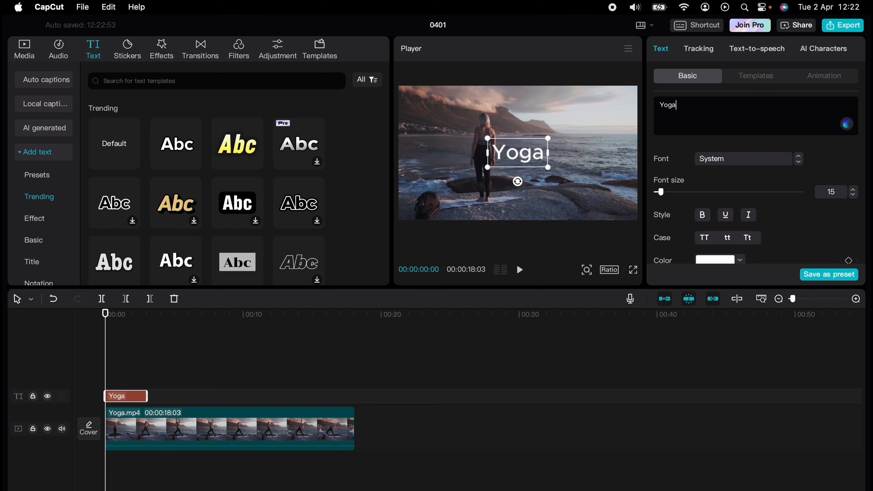
pyautogui.click(766, 159)
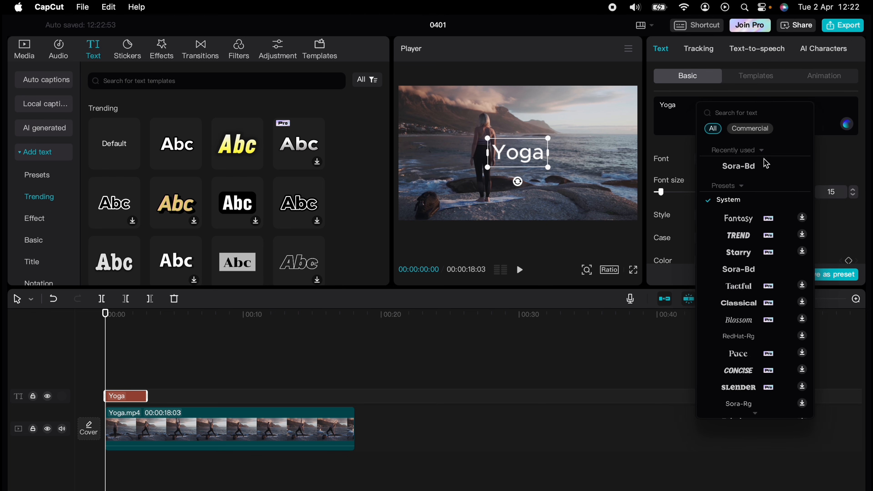
pyautogui.click(737, 272)
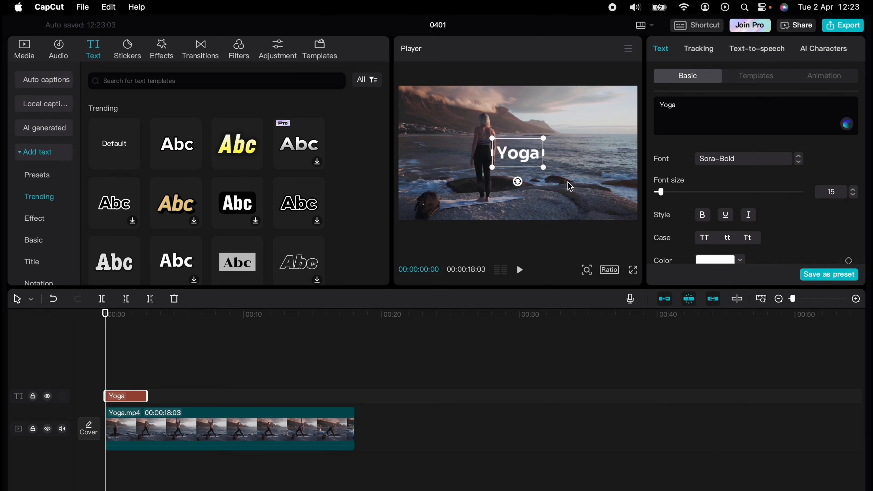
pyautogui.moveTo(544, 167); pyautogui.dragTo(630, 227)
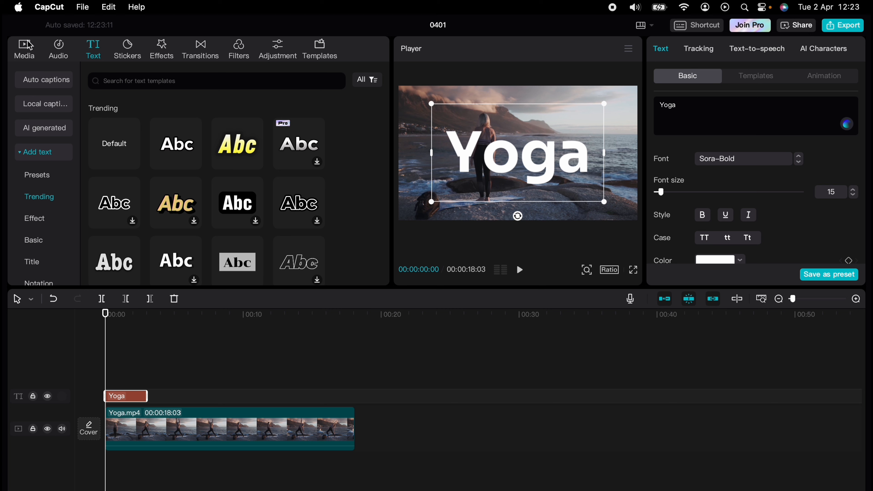
# Add a second copy of Yoga.mp4 on a new track above the text, aligned with the start of the timeline
pyautogui.click(28, 48)
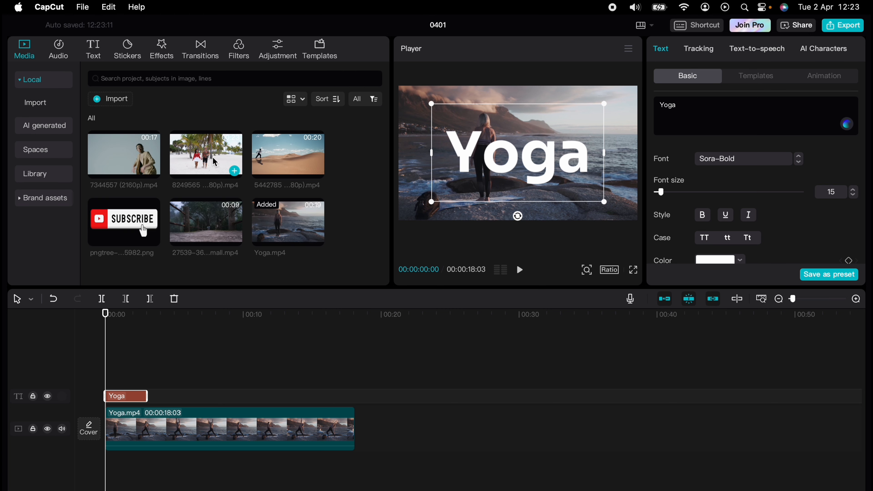
pyautogui.moveTo(272, 213); pyautogui.dragTo(110, 362)
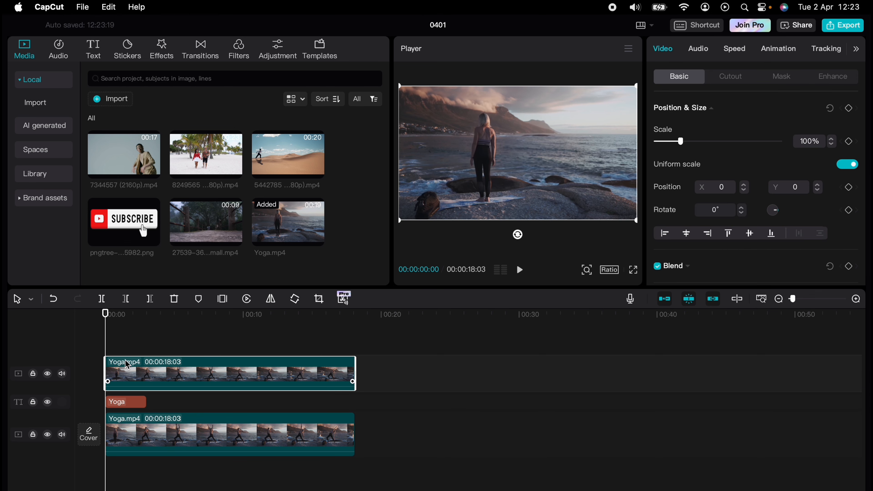
pyautogui.moveTo(122, 405)
pyautogui.mouseDown()
pyautogui.moveTo(127, 348)
pyautogui.moveTo(123, 415)
pyautogui.mouseUp()
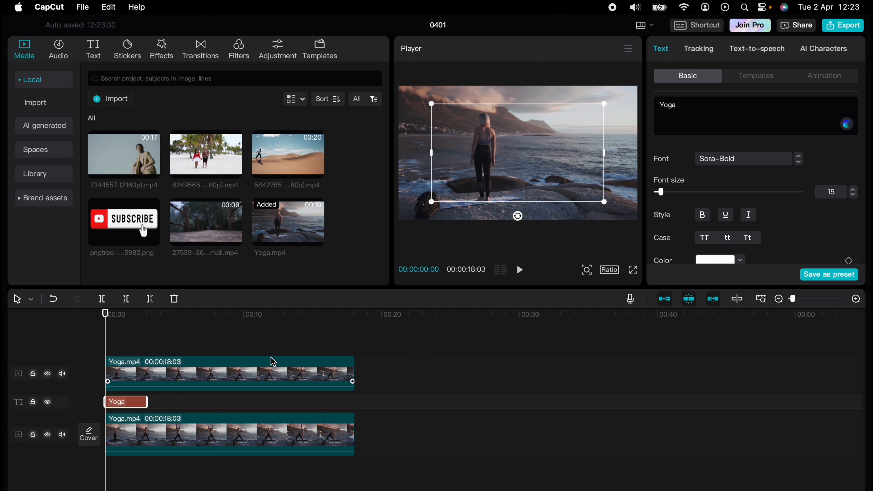
pyautogui.click(384, 342)
pyautogui.click(156, 384)
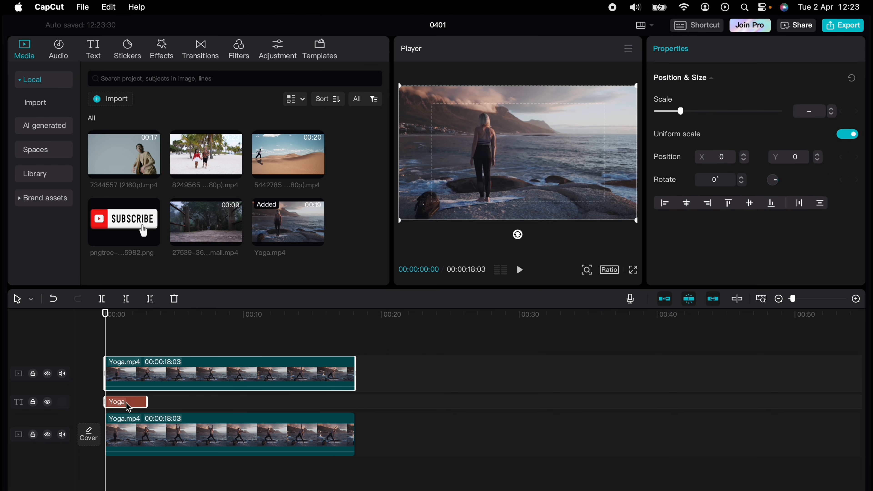
pyautogui.rightClick(180, 381)
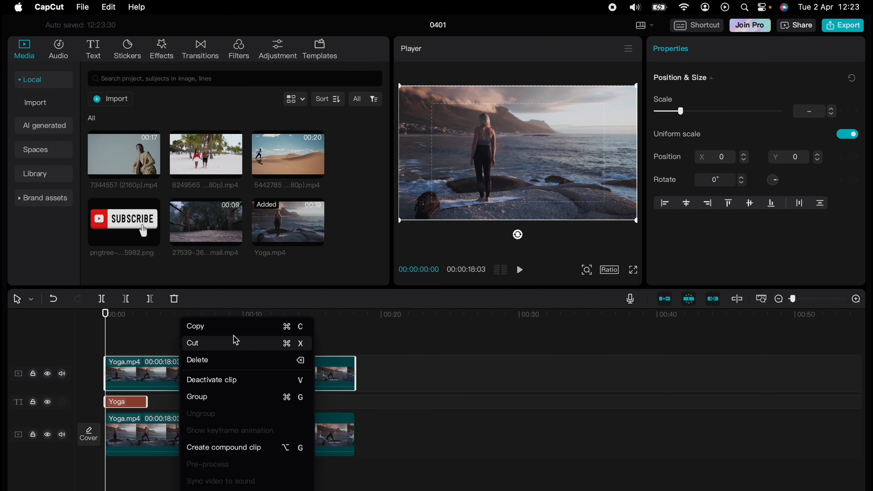
pyautogui.click(116, 336)
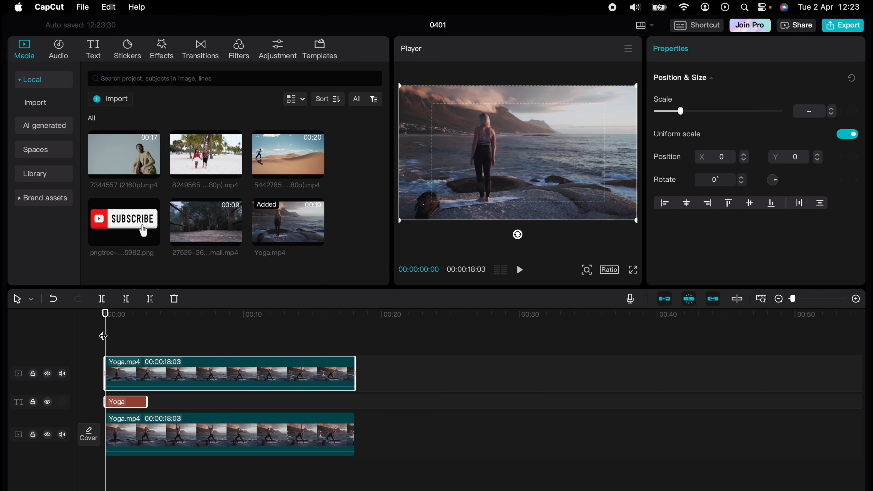
# Review the Free layer option in the editing settings and close the settings without saving
pyautogui.click(52, 7)
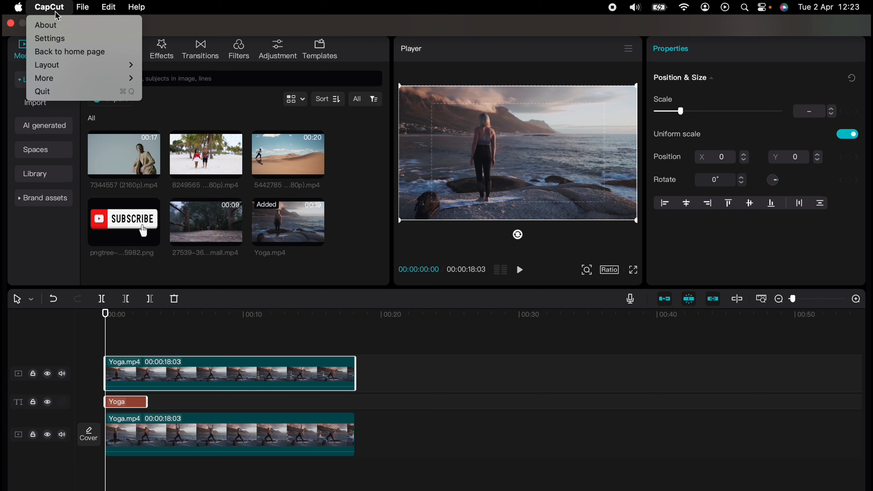
pyautogui.click(58, 39)
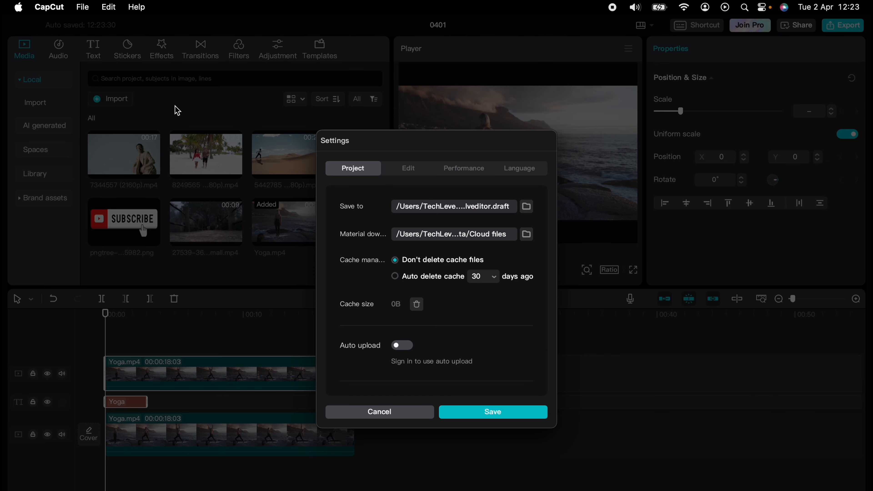
pyautogui.click(408, 169)
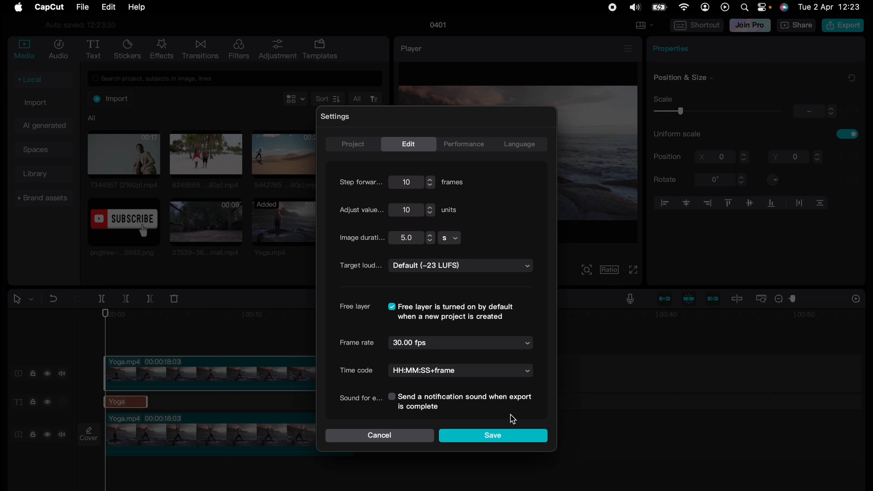
pyautogui.click(396, 435)
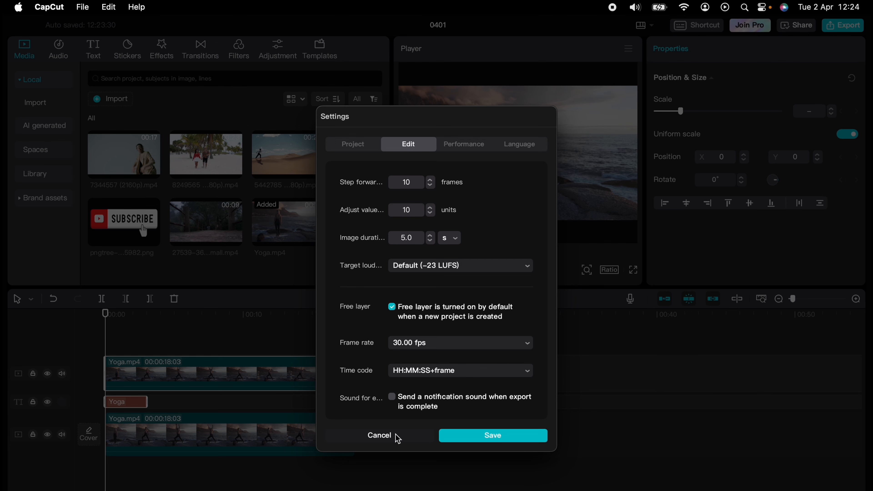
pyautogui.click(396, 436)
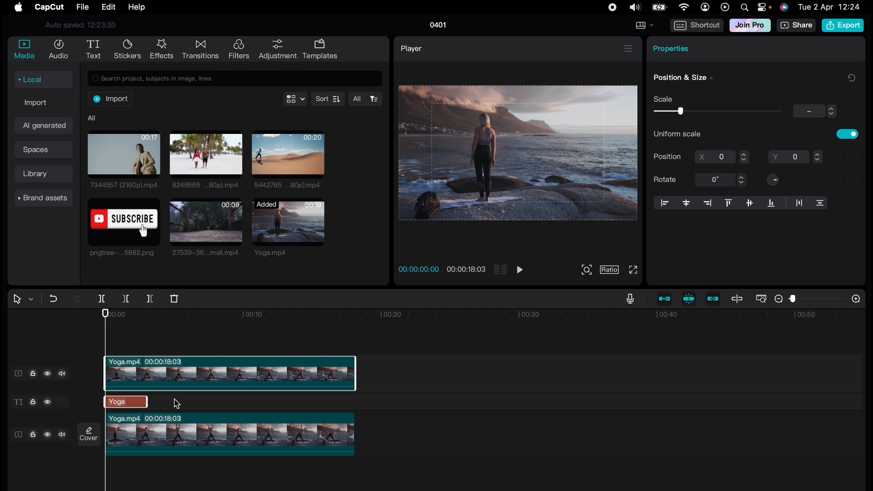
# Apply Auto cutout to the upper Yoga.mp4 clip and play the first seconds to preview the text behind the woman
pyautogui.click(177, 379)
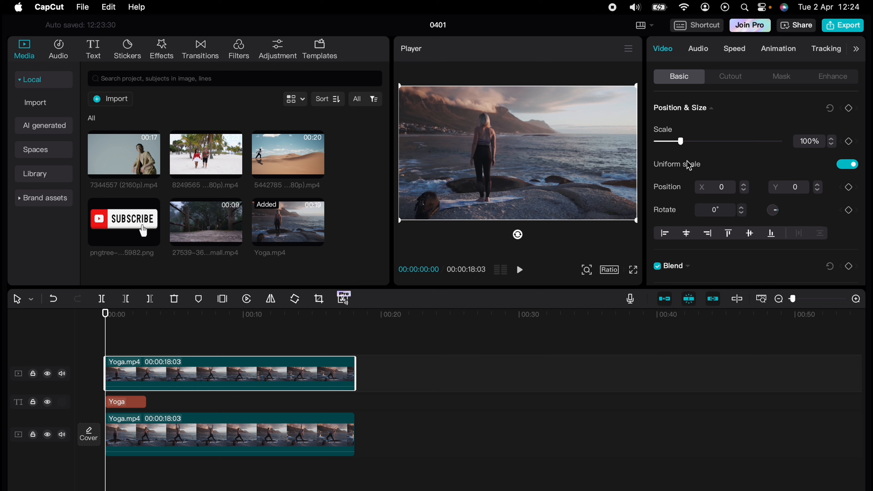
pyautogui.click(739, 79)
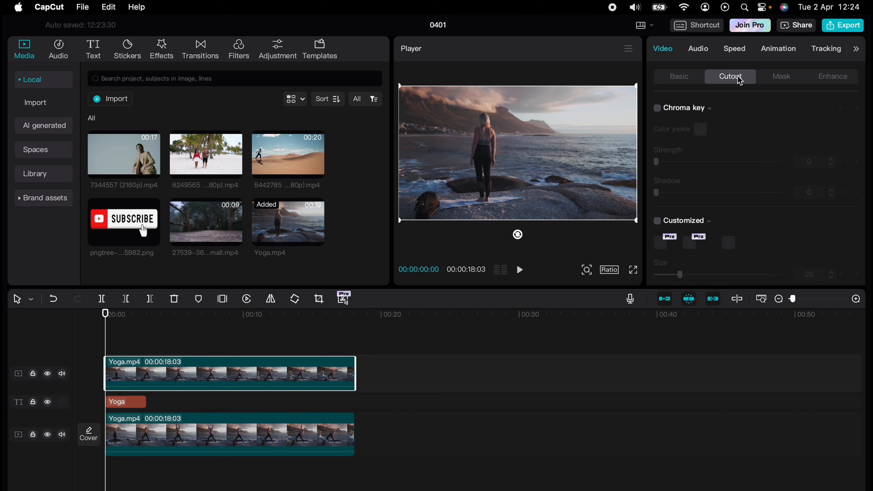
pyautogui.scroll(-3, 745, 160)
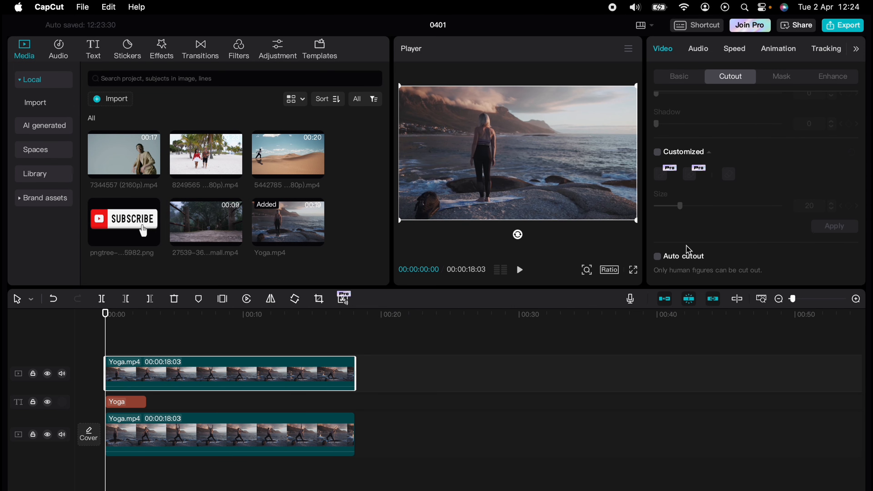
pyautogui.click(658, 256)
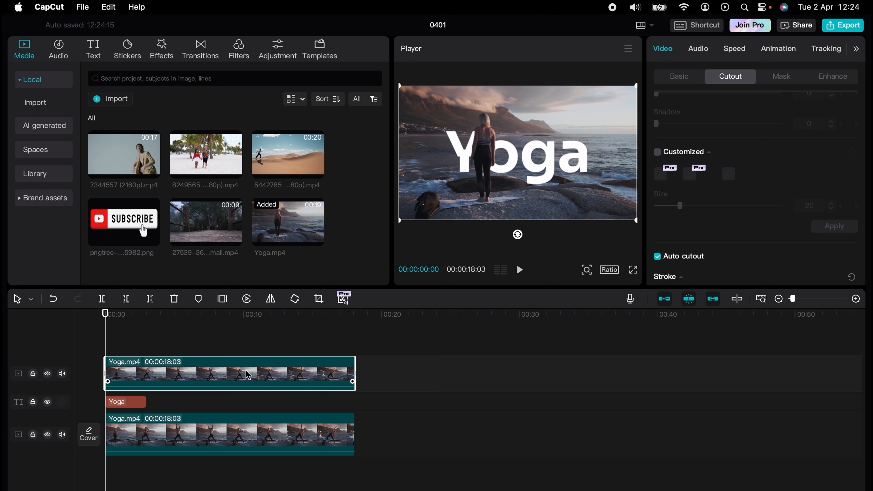
pyautogui.press('space')
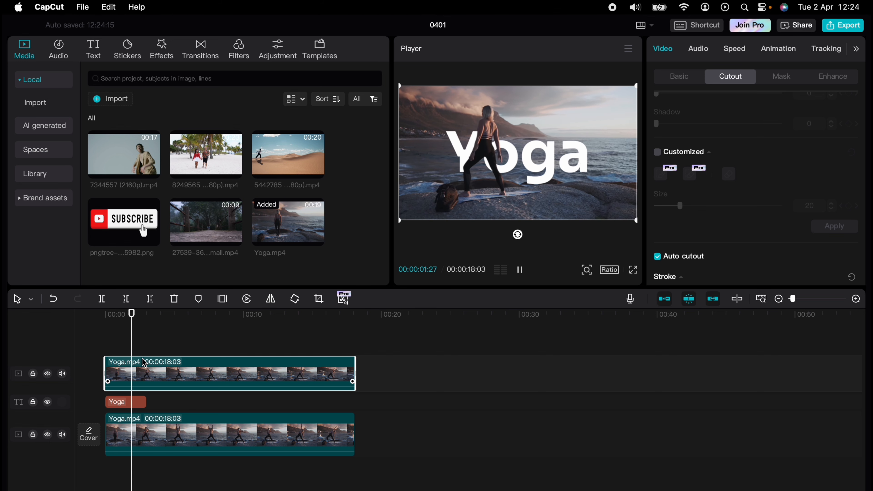
pyautogui.press('space')
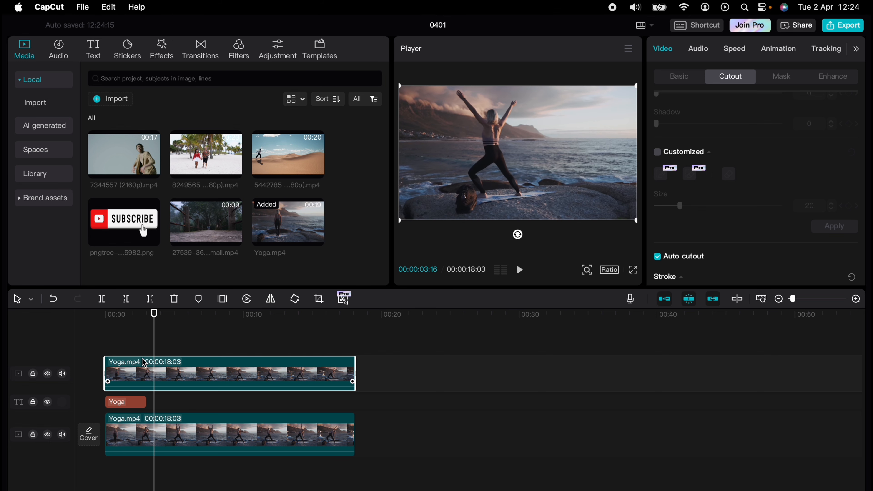
# Move the "Yoga" text clip to start about 2.4 seconds into the timeline and play from the beginning to check it
pyautogui.click(132, 402)
pyautogui.moveTo(130, 403); pyautogui.dragTo(159, 400)
pyautogui.click(116, 354)
pyautogui.moveTo(115, 353); pyautogui.dragTo(106, 354)
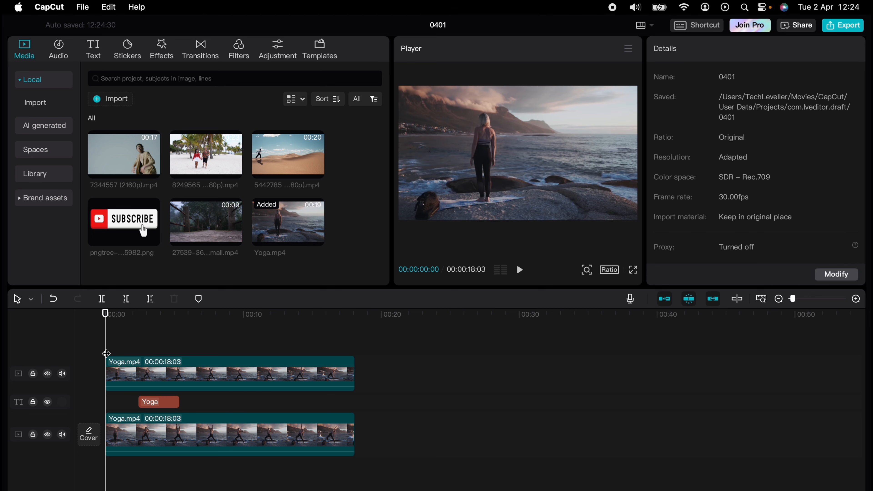
pyautogui.press('space')
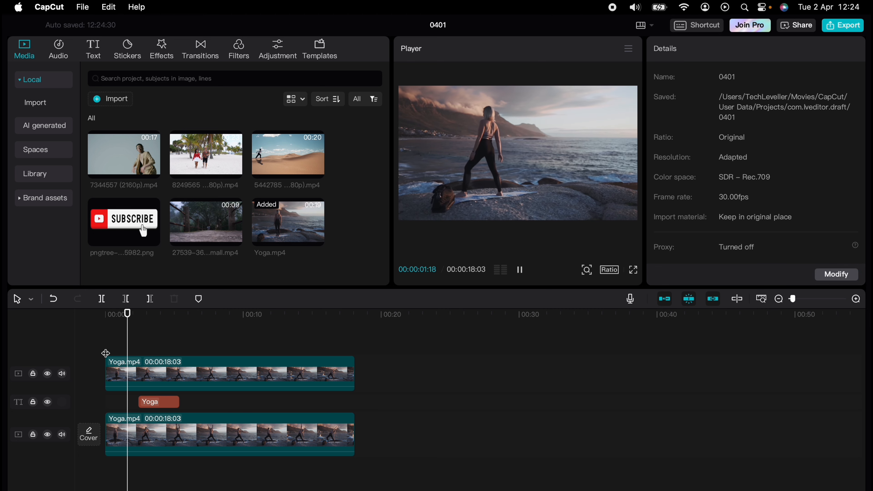
pyautogui.press('space')
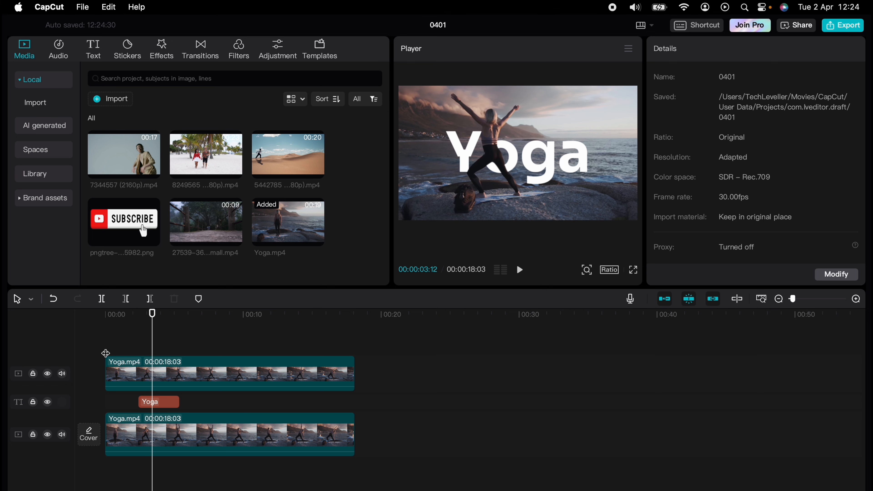
# Extend the "Yoga" text clip to run from the timeline start to about 17.5 seconds
pyautogui.click(149, 403)
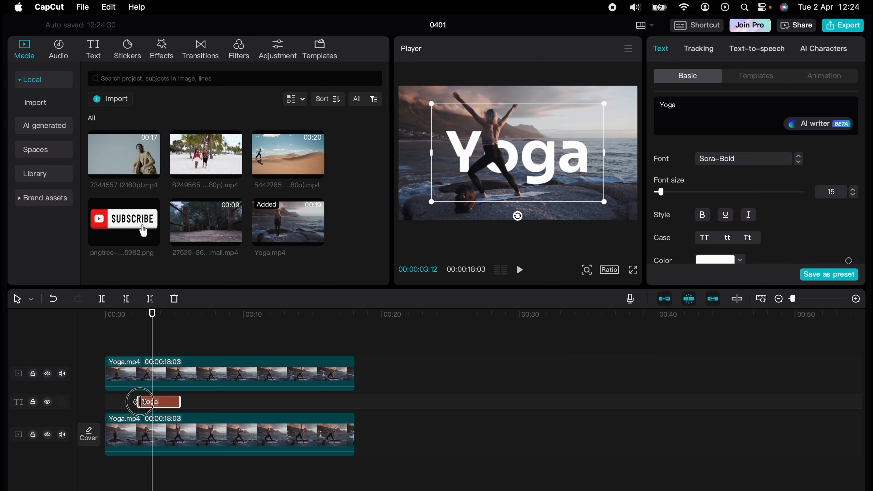
pyautogui.moveTo(141, 402); pyautogui.dragTo(95, 402)
pyautogui.moveTo(180, 401); pyautogui.dragTo(347, 401)
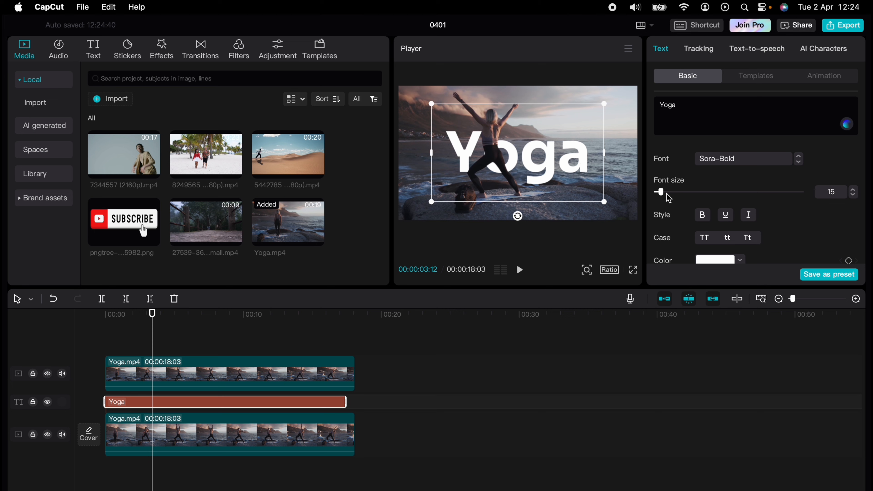
# Set the "Yoga" text to font size 20 and apply bold styling
pyautogui.moveTo(668, 196)
pyautogui.mouseDown()
pyautogui.moveTo(684, 199)
pyautogui.moveTo(667, 195)
pyautogui.mouseUp()
pyautogui.click(706, 238)
pyautogui.click(727, 238)
pyautogui.click(747, 237)
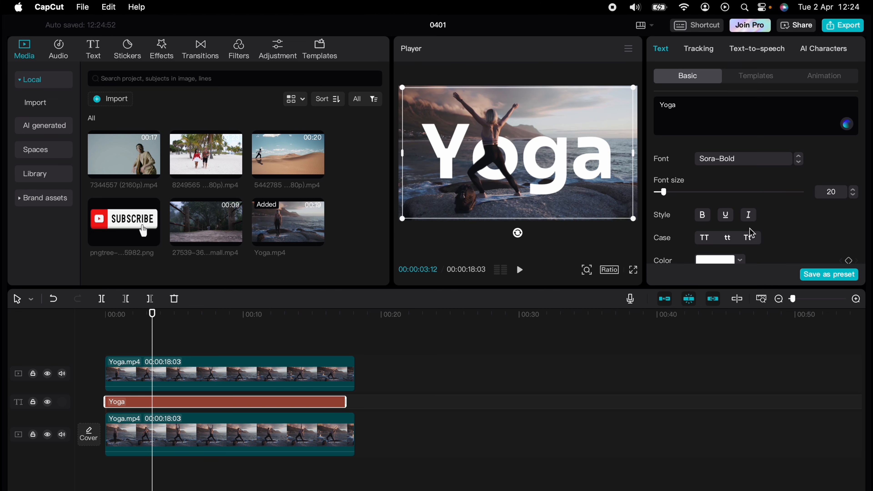
pyautogui.click(703, 215)
# Try dark magenta 901E4B on the "Yoga" text, settle on cyan 00CDE5, and browse the remaining preset colors
pyautogui.scroll(-2, 715, 224)
pyautogui.click(740, 227)
pyautogui.click(727, 378)
pyautogui.click(727, 405)
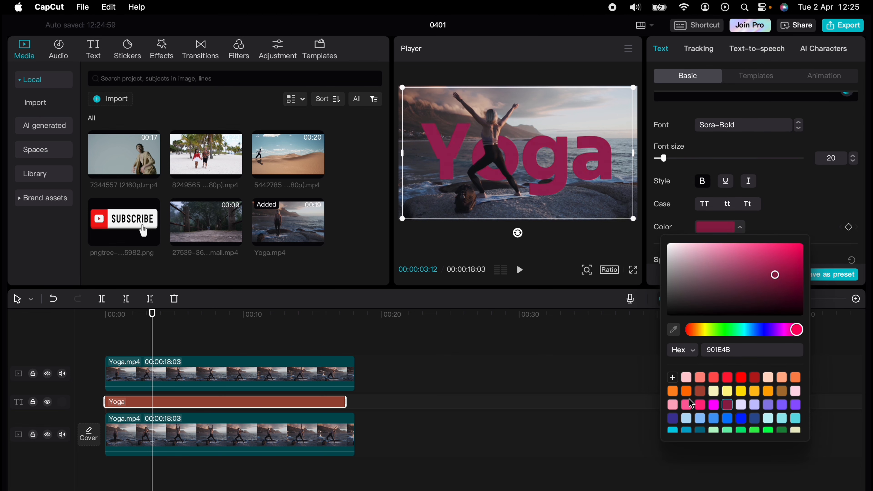
pyautogui.scroll(-2, 689, 399)
pyautogui.click(673, 404)
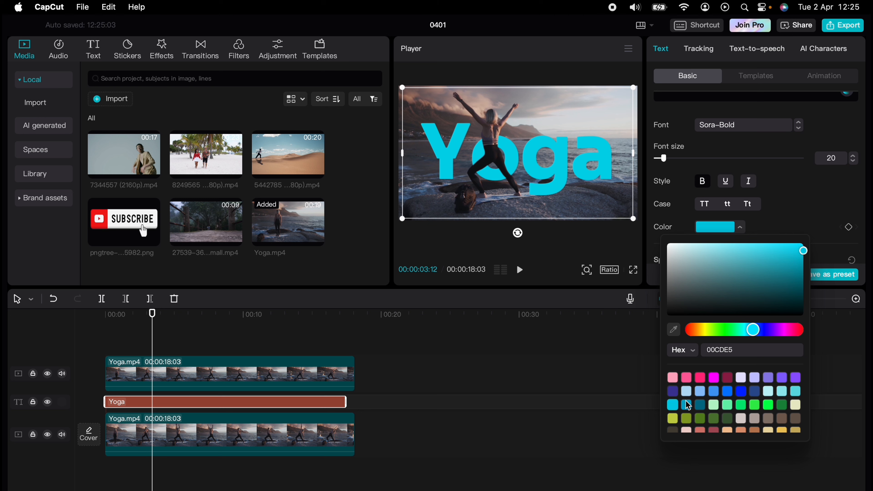
pyautogui.scroll(-2, 687, 405)
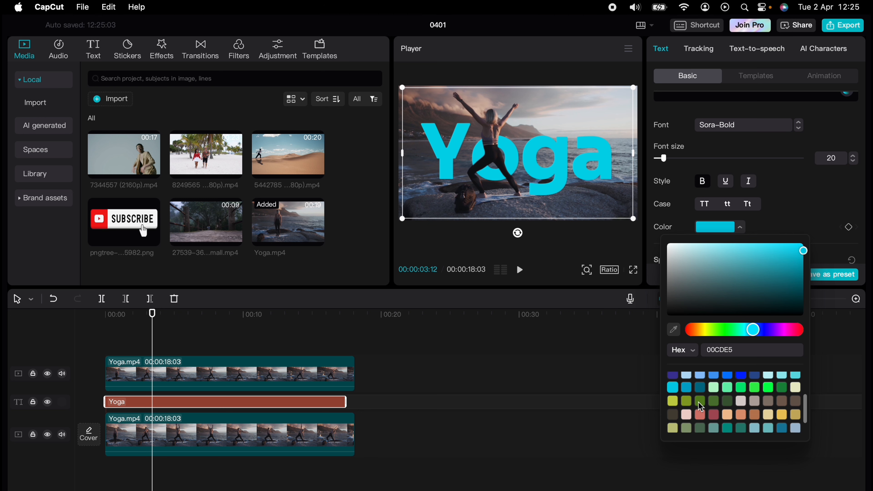
pyautogui.scroll(3, 698, 402)
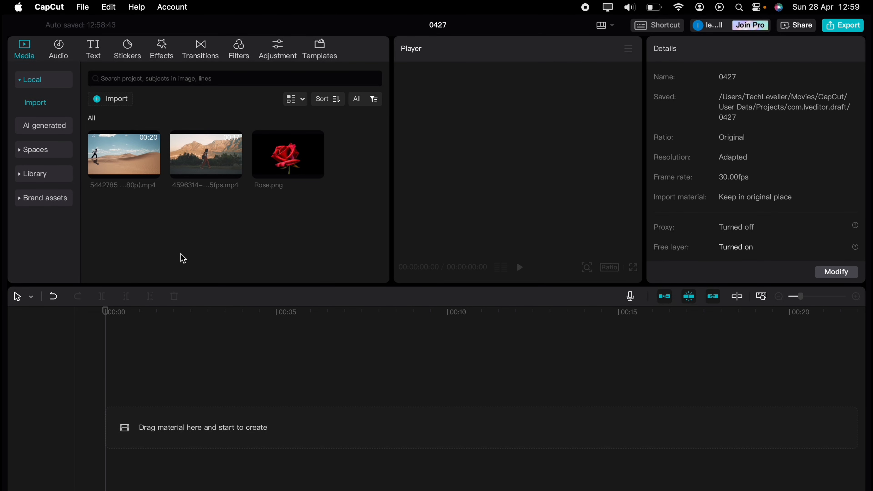
# In project 0427, place Rose.png at the timeline start and add a default text clip above it, extended to the image's full length
pyautogui.moveTo(286, 153); pyautogui.dragTo(139, 415)
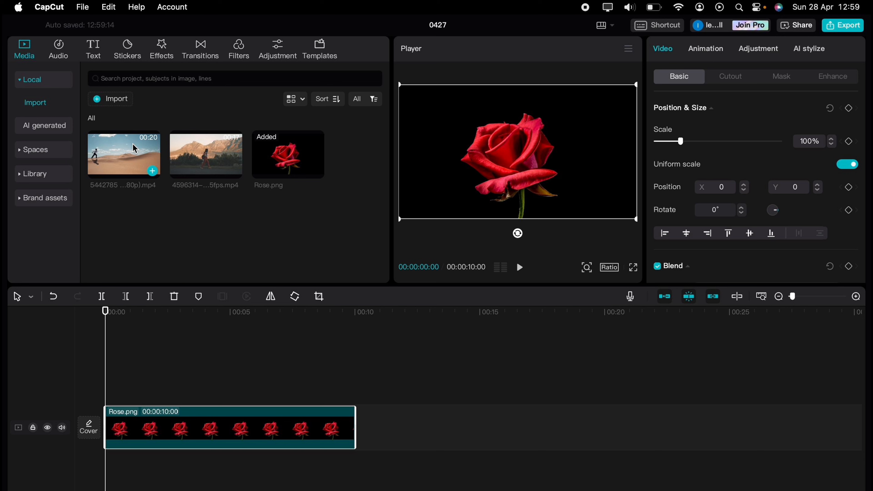
pyautogui.click(98, 58)
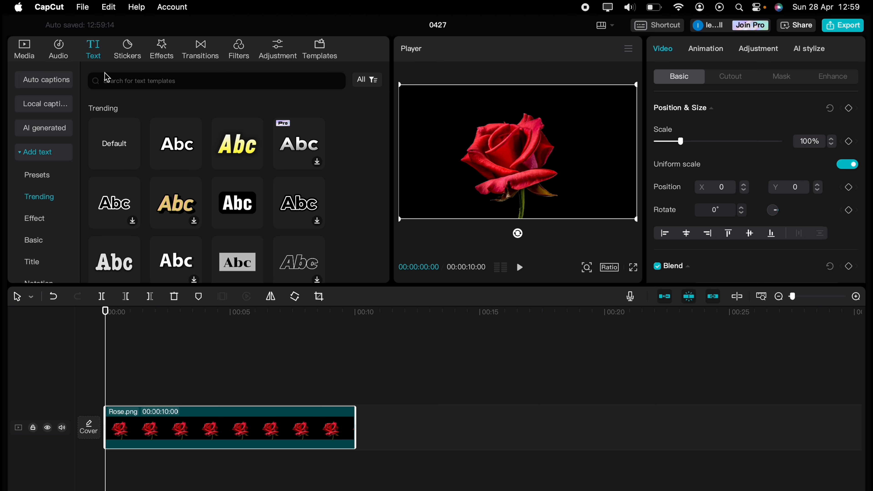
pyautogui.moveTo(107, 132); pyautogui.dragTo(108, 385)
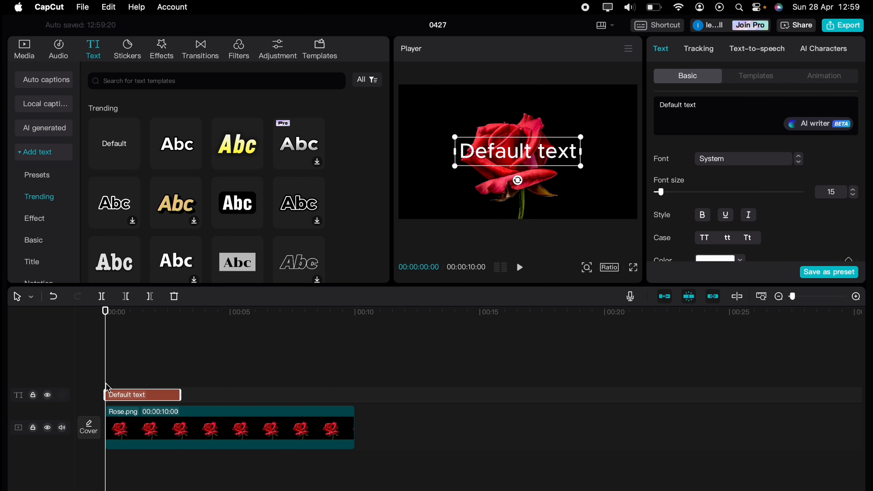
pyautogui.moveTo(178, 394); pyautogui.dragTo(350, 393)
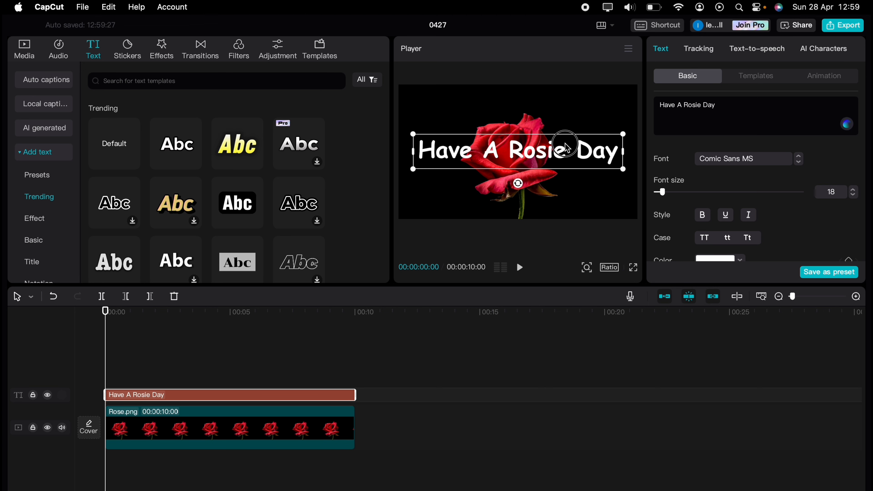
# Move the "Have A Rosie Day" text above the rose and trim its clip to run from about 0.4 to 9.6 seconds
pyautogui.click(516, 200)
pyautogui.click(528, 156)
pyautogui.moveTo(528, 157); pyautogui.dragTo(528, 107)
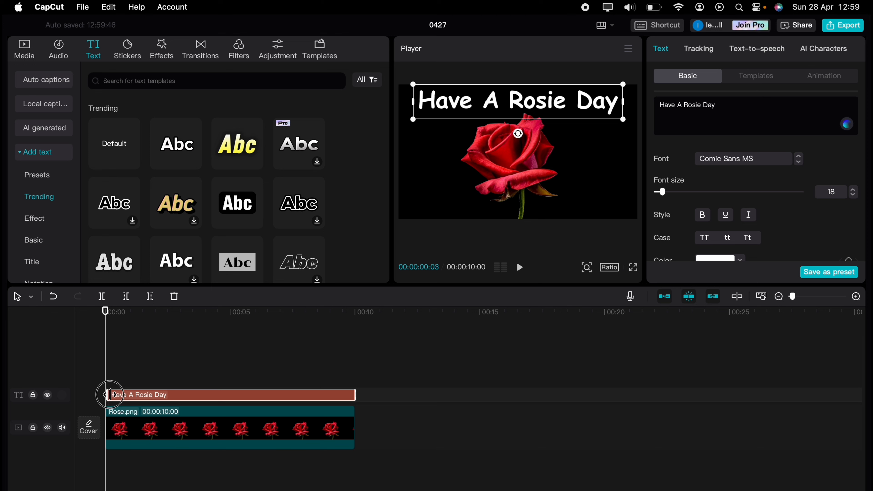
pyautogui.moveTo(111, 394); pyautogui.dragTo(122, 395)
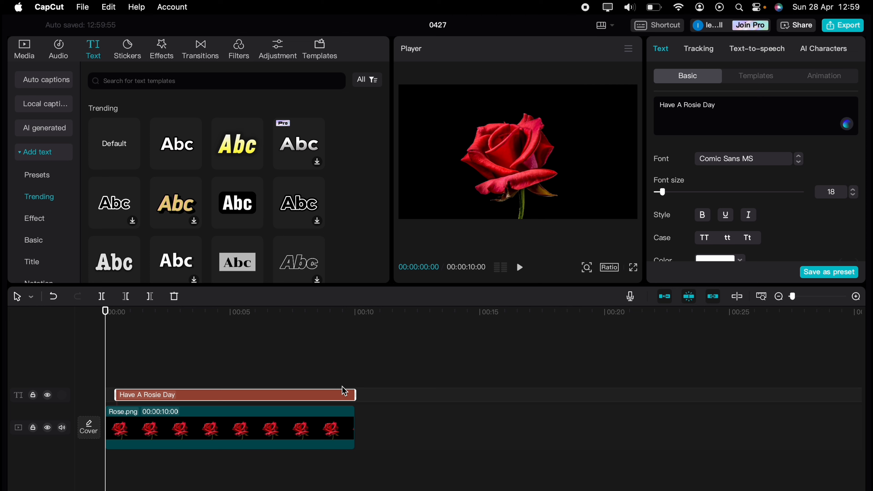
pyautogui.moveTo(352, 392); pyautogui.dragTo(345, 392)
# Apply the Bounce Left animation to the text as both its In and Out animation and preview the beginning
pyautogui.click(822, 74)
pyautogui.click(664, 108)
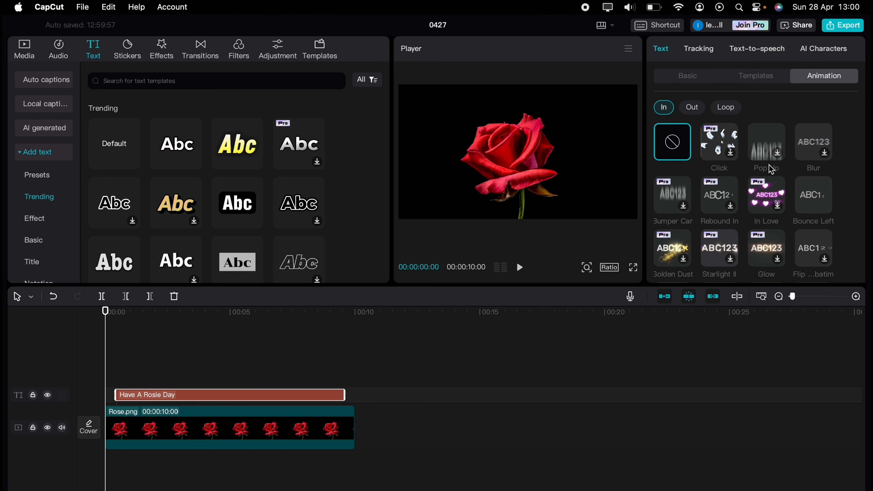
pyautogui.click(813, 195)
pyautogui.click(696, 109)
pyautogui.scroll(-1, 673, 236)
pyautogui.click(673, 236)
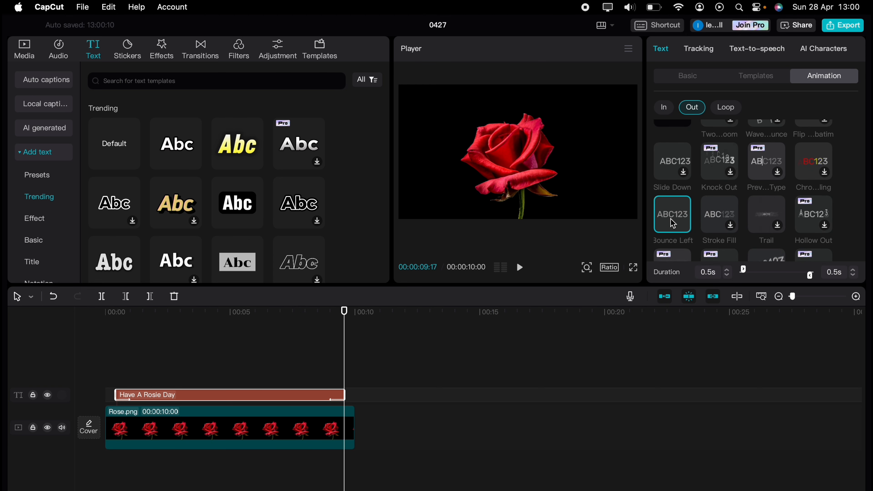
pyautogui.click(134, 359)
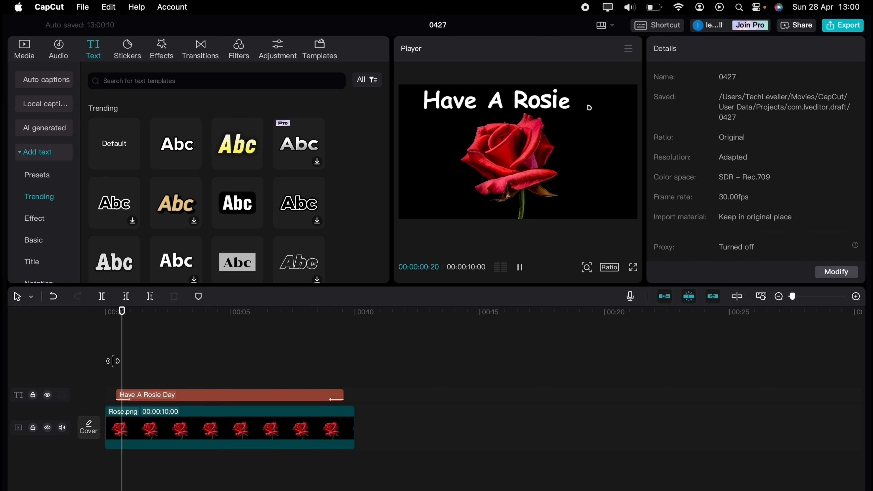
# Search the stock library for "yellow" and add Yellow Grainy Texture on a new track above the text, starting about 1 second in
pyautogui.click(31, 56)
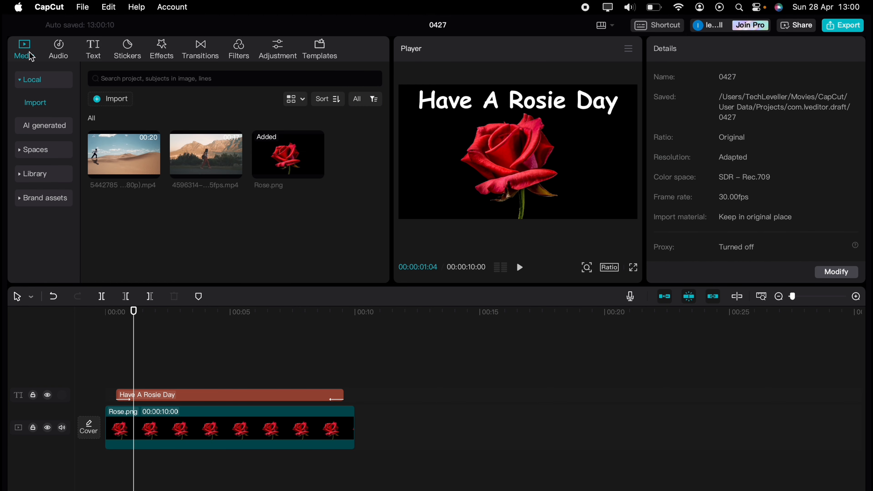
pyautogui.click(49, 174)
pyautogui.click(148, 81)
pyautogui.write('yellow')
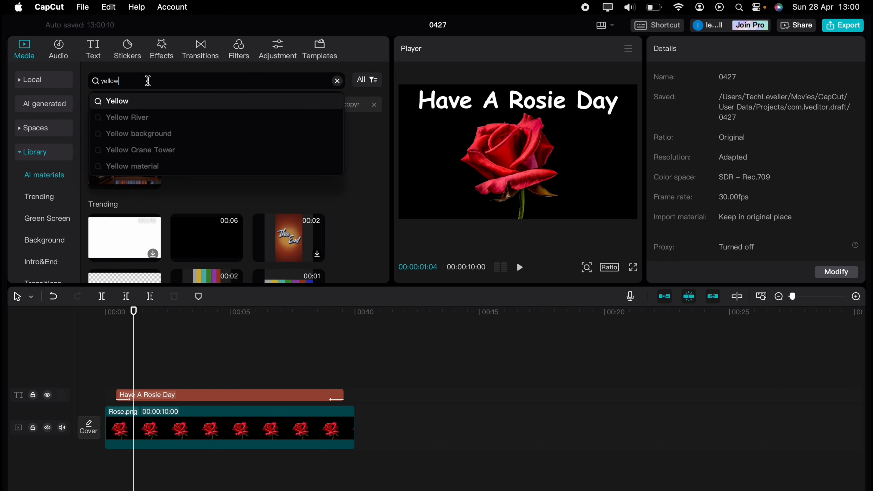
pyautogui.press('Return')
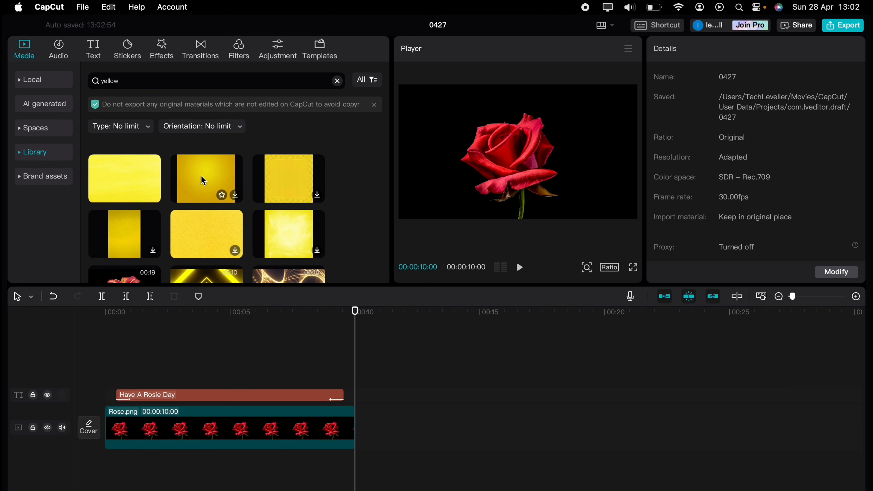
pyautogui.moveTo(204, 180); pyautogui.dragTo(133, 374)
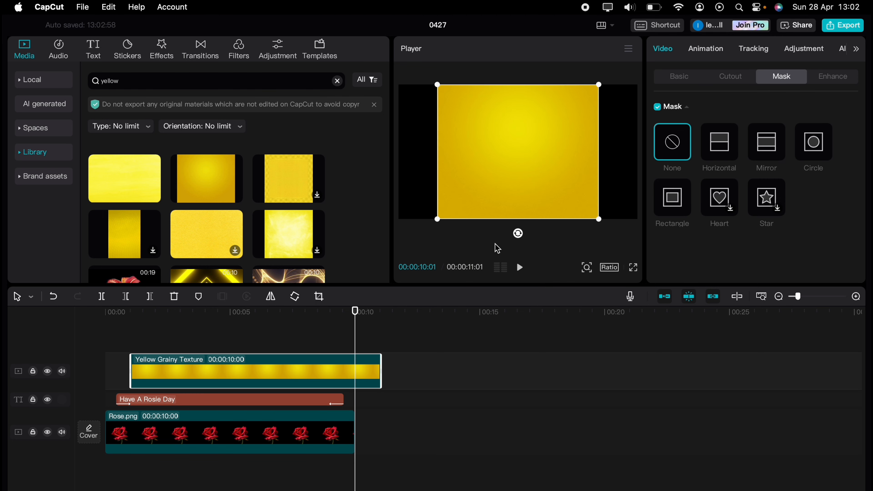
# Scale the yellow texture to 148% to fill the frame and trim its end to a 00:00:07:28 duration
pyautogui.moveTo(601, 222); pyautogui.dragTo(663, 245)
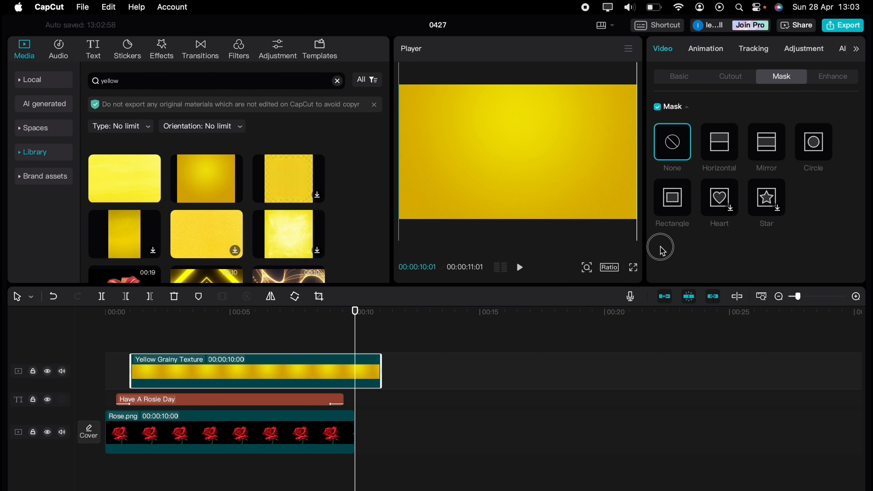
pyautogui.moveTo(378, 368); pyautogui.dragTo(346, 368)
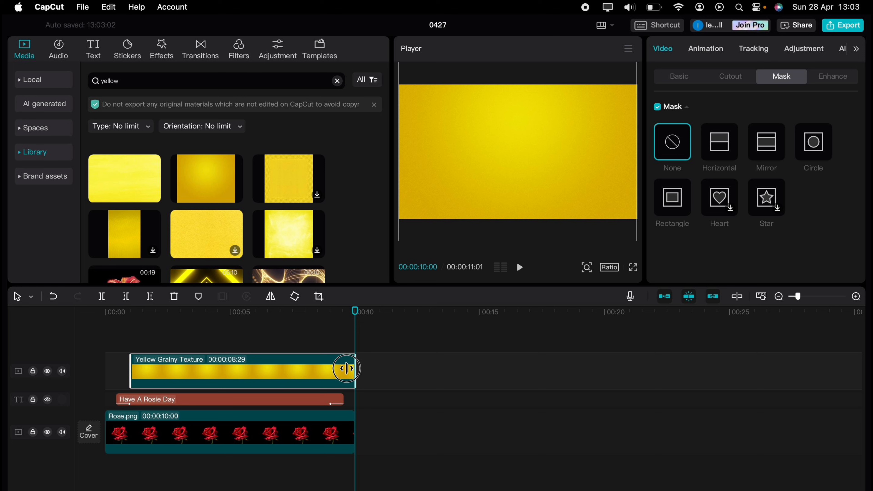
pyautogui.moveTo(347, 369); pyautogui.dragTo(330, 368)
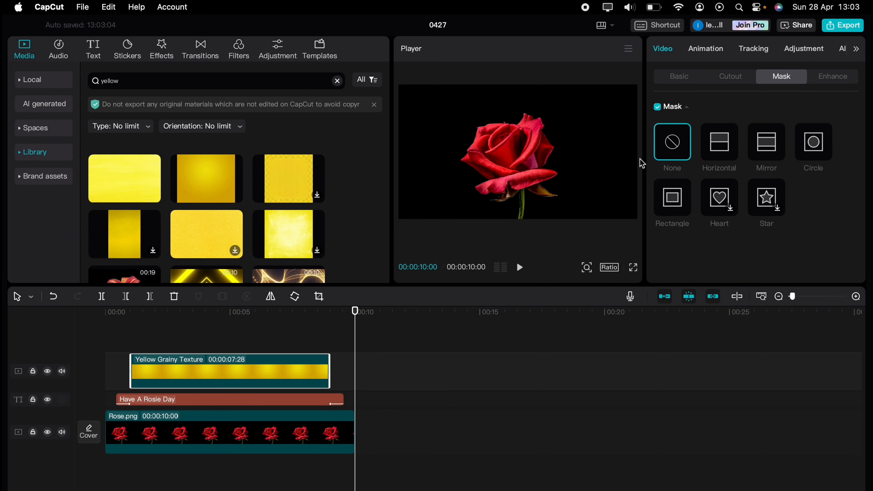
# Compare the Normal and Brighten blend modes on the yellow texture clip and keep Brighten
pyautogui.click(676, 78)
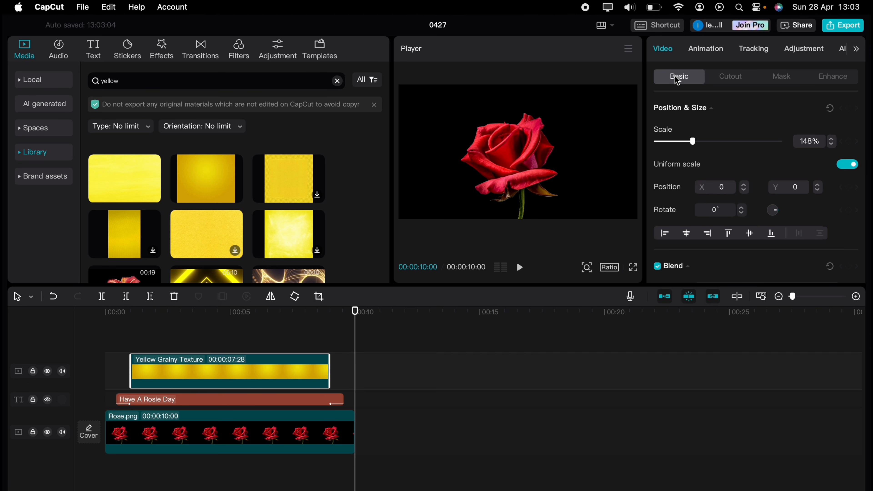
pyautogui.scroll(-5, 692, 191)
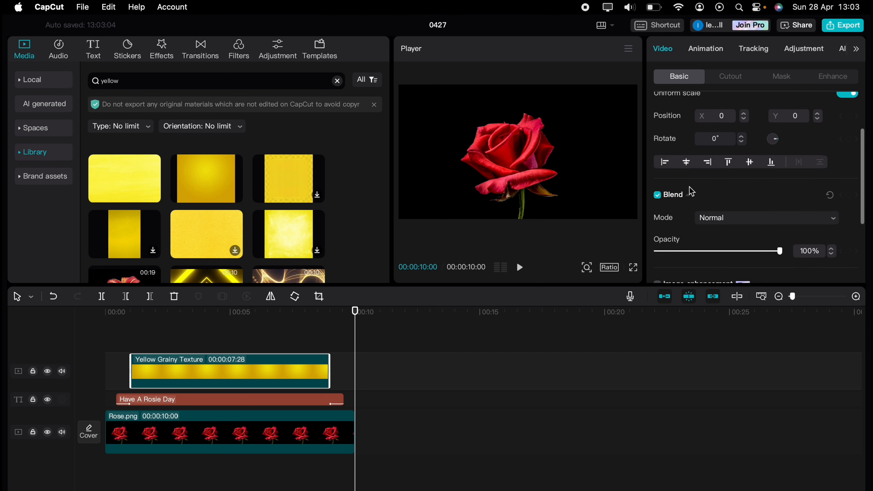
pyautogui.click(728, 229)
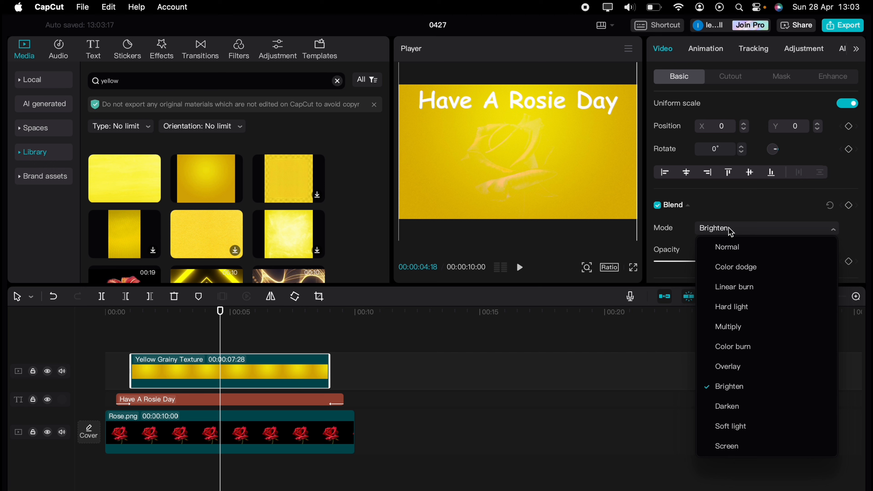
pyautogui.click(730, 247)
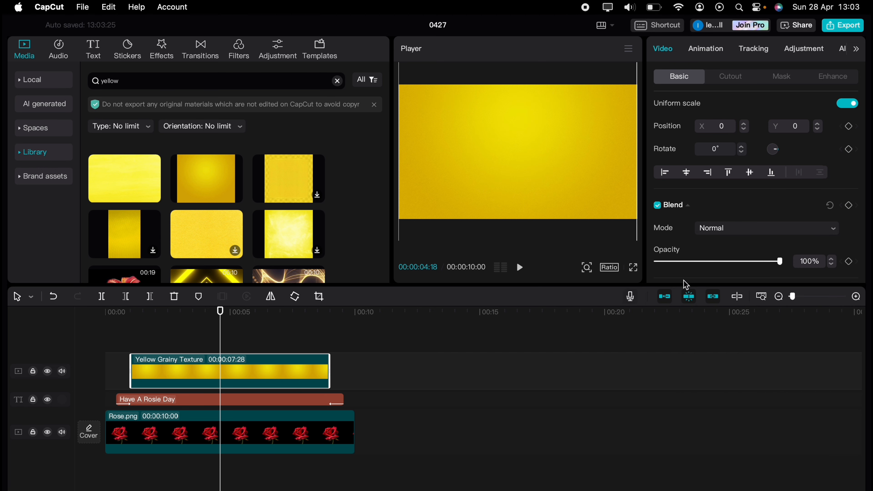
pyautogui.click(717, 235)
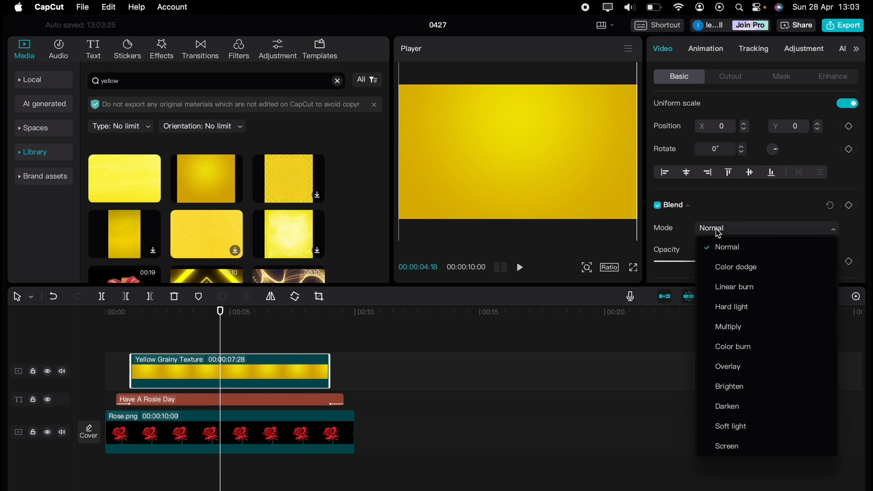
pyautogui.click(733, 385)
# Apply a Rectangle mask to the yellow texture clip and move the playhead to the clip's start at 00:00:01:01
pyautogui.click(773, 79)
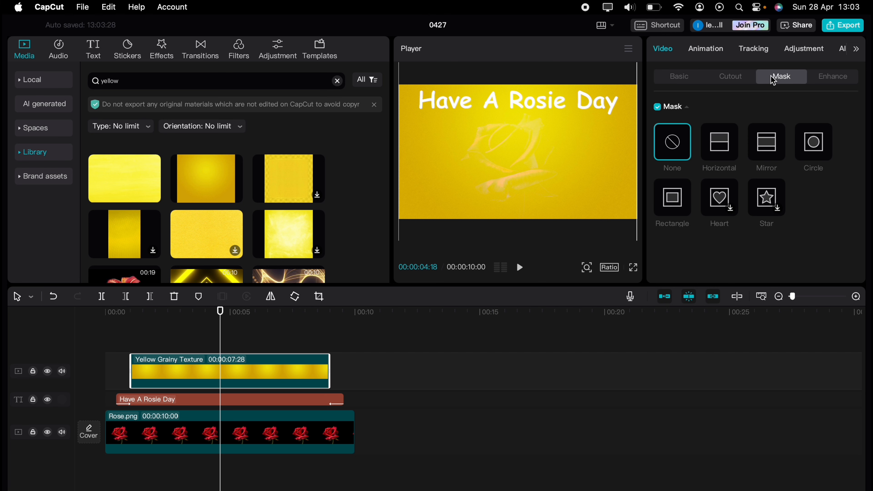
pyautogui.click(673, 197)
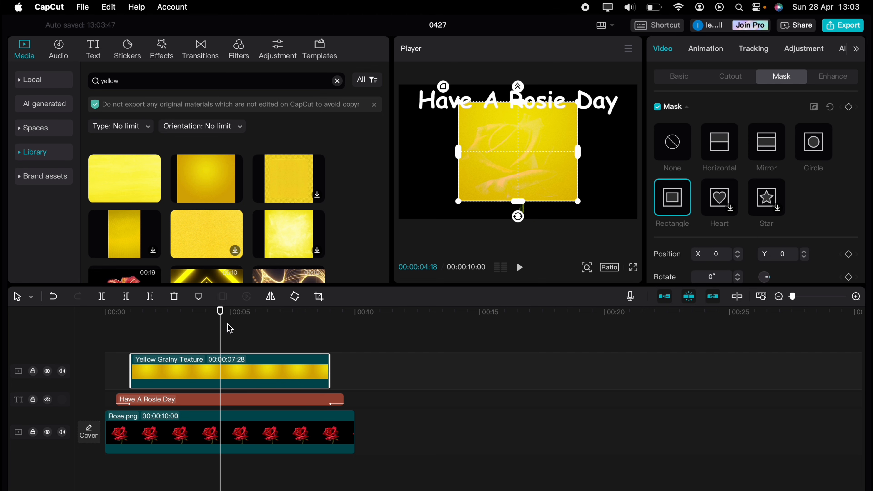
pyautogui.moveTo(221, 325); pyautogui.dragTo(131, 333)
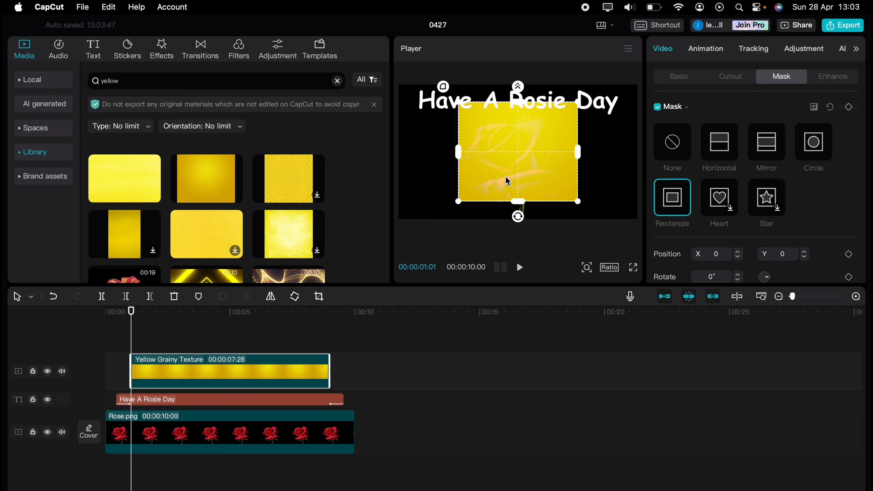
# Shrink the rectangle mask to a narrow vertical strip and place it at the text's first letter, at X -788, Y 367
pyautogui.moveTo(521, 202); pyautogui.dragTo(520, 173)
pyautogui.moveTo(505, 141); pyautogui.dragTo(460, 96)
pyautogui.moveTo(534, 105); pyautogui.dragTo(496, 107)
pyautogui.click(471, 87)
pyautogui.moveTo(491, 108); pyautogui.dragTo(423, 105)
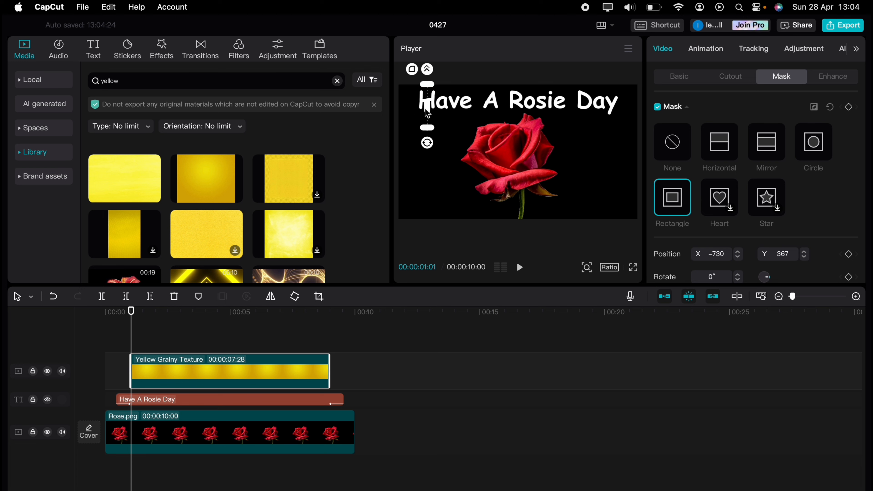
pyautogui.moveTo(412, 70)
pyautogui.mouseDown()
pyautogui.moveTo(402, 70)
pyautogui.moveTo(413, 82)
pyautogui.mouseUp()
pyautogui.click(427, 126)
pyautogui.moveTo(426, 111); pyautogui.dragTo(420, 93)
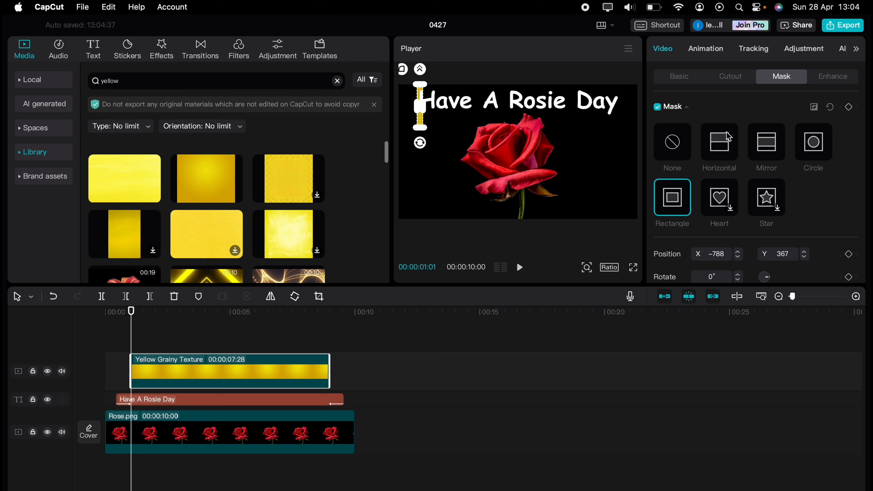
# Add a mask keyframe at the clip's start and shorten the strip to about the text's height, centered at Y 404
pyautogui.click(851, 108)
pyautogui.click(420, 115)
pyautogui.moveTo(420, 117); pyautogui.dragTo(420, 110)
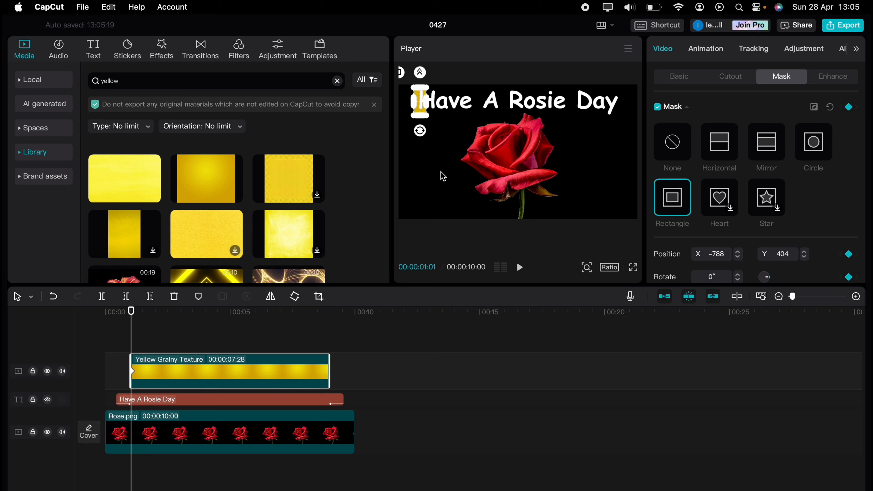
# Keyframe the rectangle mask at the title's last letter at 00:00:08:23, and play the sweep from the yellow clip's start
pyautogui.moveTo(134, 324); pyautogui.dragTo(325, 339)
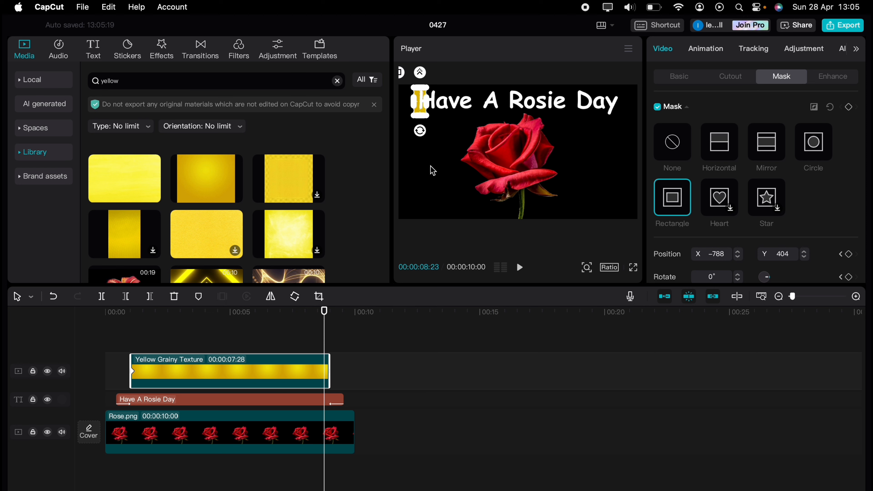
pyautogui.moveTo(421, 101); pyautogui.dragTo(621, 103)
pyautogui.click(132, 338)
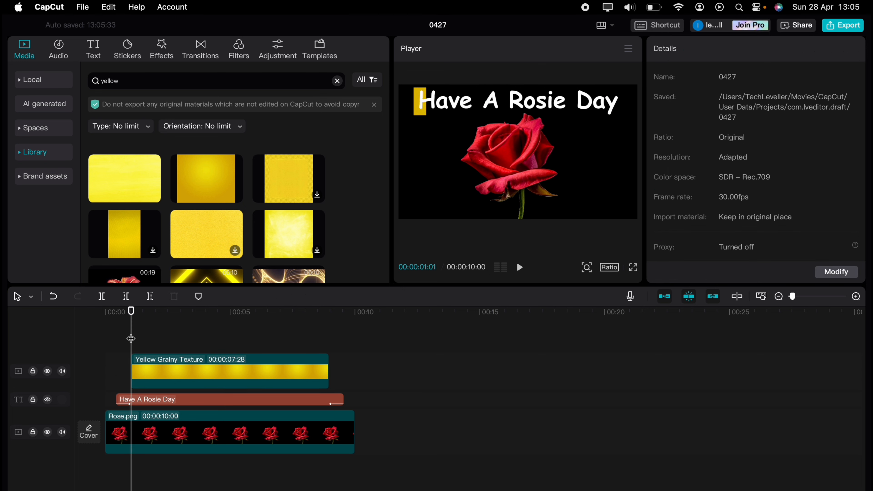
pyautogui.press('space')
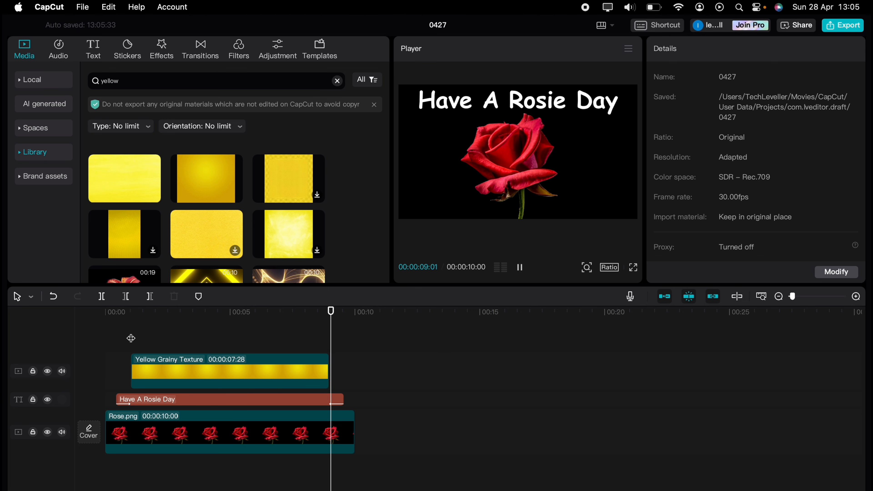
# Move the yellow clip's second mask keyframe much closer to the clip's start and replay the faster sweep
pyautogui.click(305, 380)
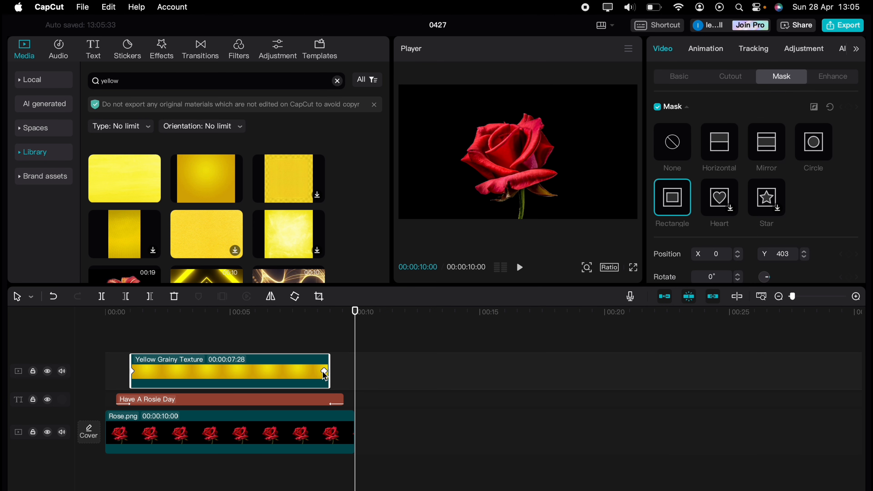
pyautogui.moveTo(324, 374); pyautogui.dragTo(171, 374)
pyautogui.click(131, 343)
pyautogui.press('space')
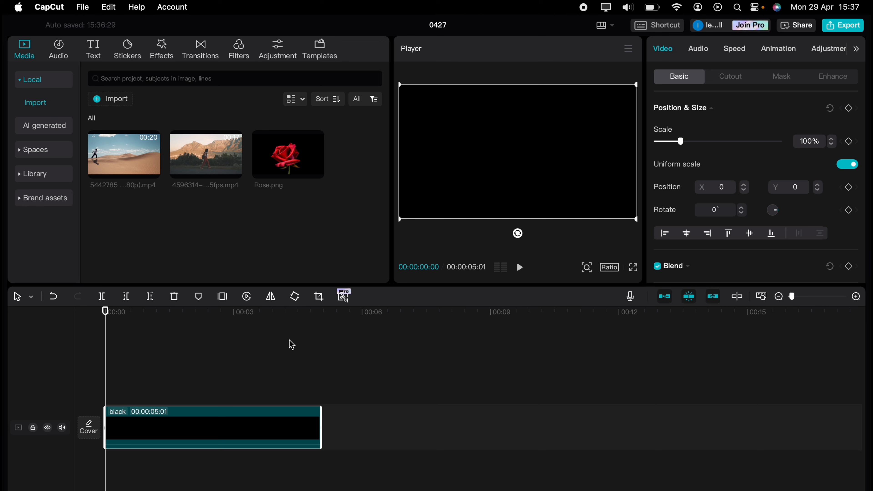
# Add the Basic text template with blue, red and yellow letters above the black clip, starting at 00:00
pyautogui.click(99, 45)
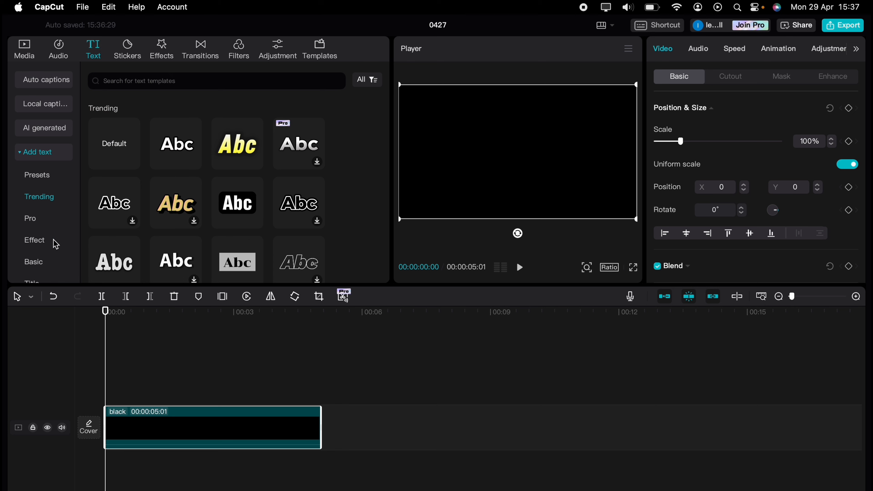
pyautogui.click(49, 264)
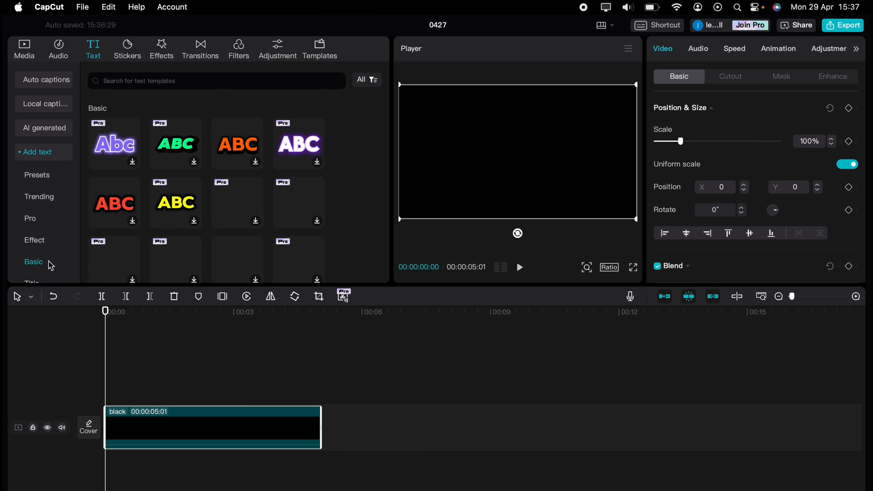
pyautogui.scroll(-2, 144, 236)
pyautogui.scroll(-10, 145, 239)
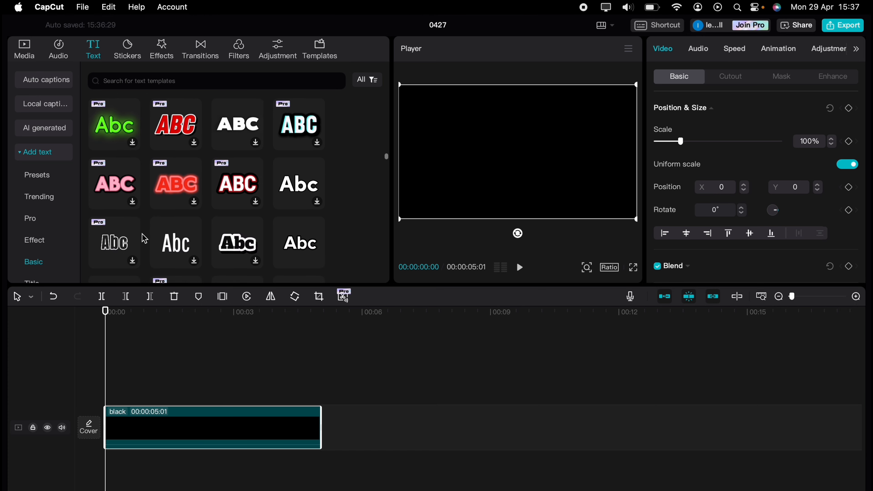
pyautogui.scroll(-8, 144, 239)
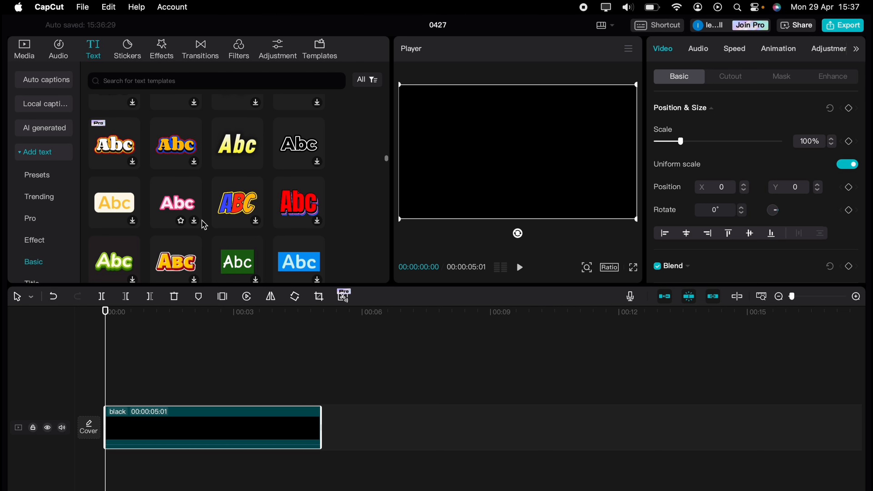
pyautogui.moveTo(237, 202); pyautogui.dragTo(111, 391)
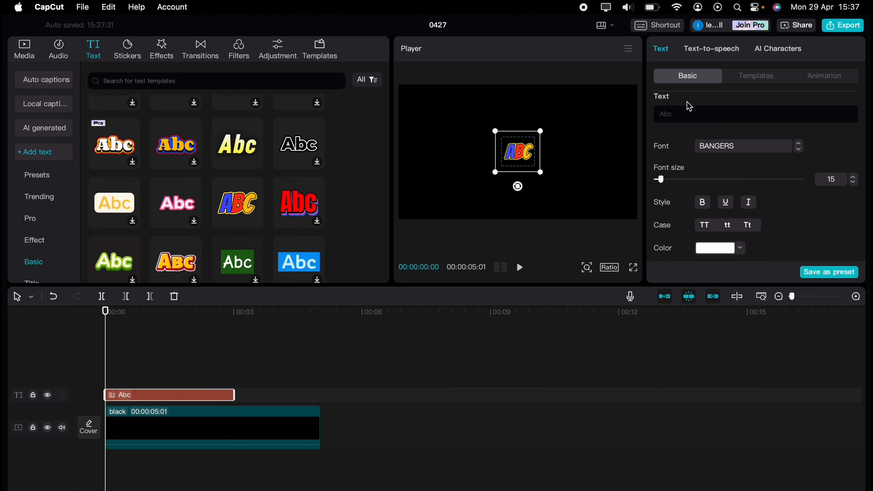
# Change the template's text to "Colorful Text" and enlarge the title to span most of the frame's width
pyautogui.moveTo(679, 114); pyautogui.dragTo(654, 118)
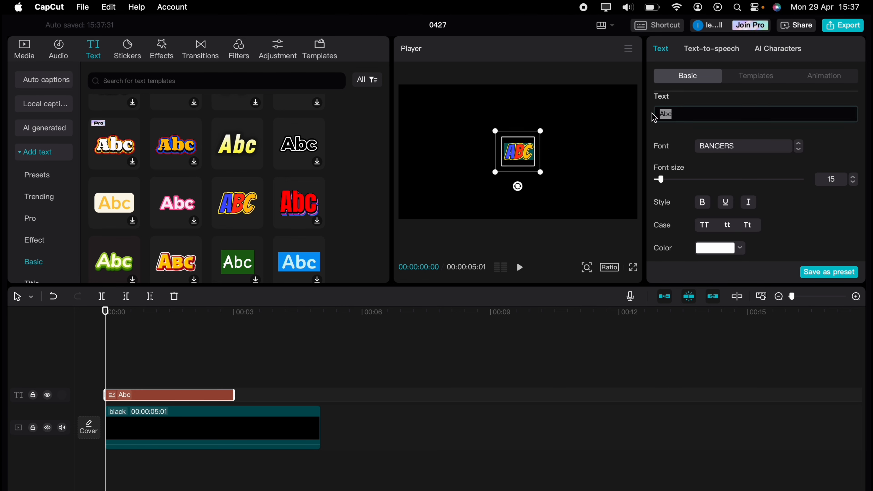
pyautogui.write('Colorful Text')
pyautogui.moveTo(575, 172); pyautogui.dragTo(653, 216)
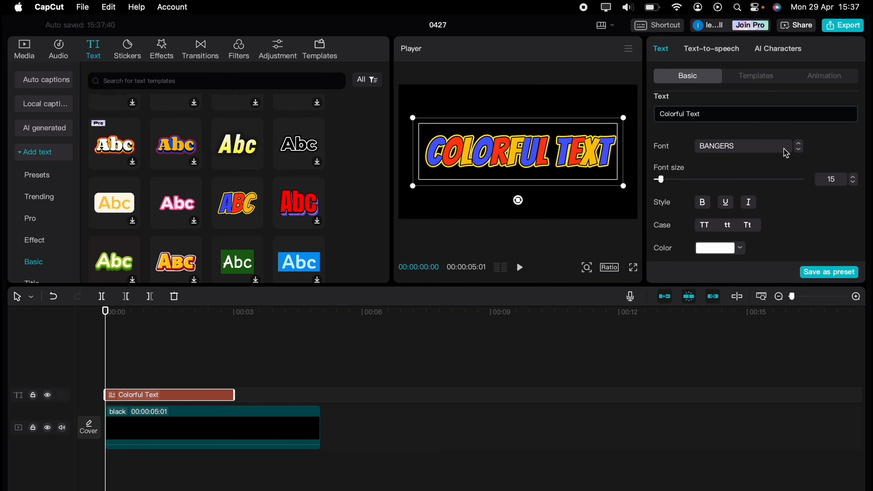
# Try a script font on the "Colorful Text" title and switch back to BANGERS
pyautogui.click(784, 149)
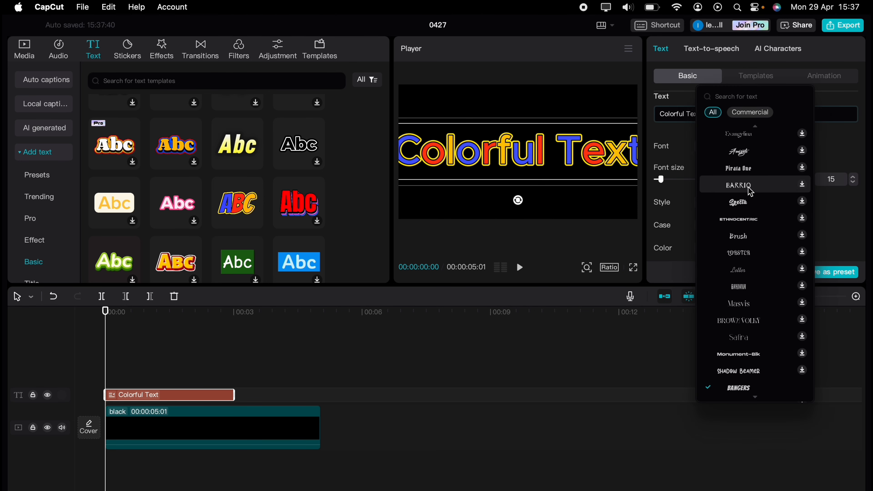
pyautogui.click(746, 201)
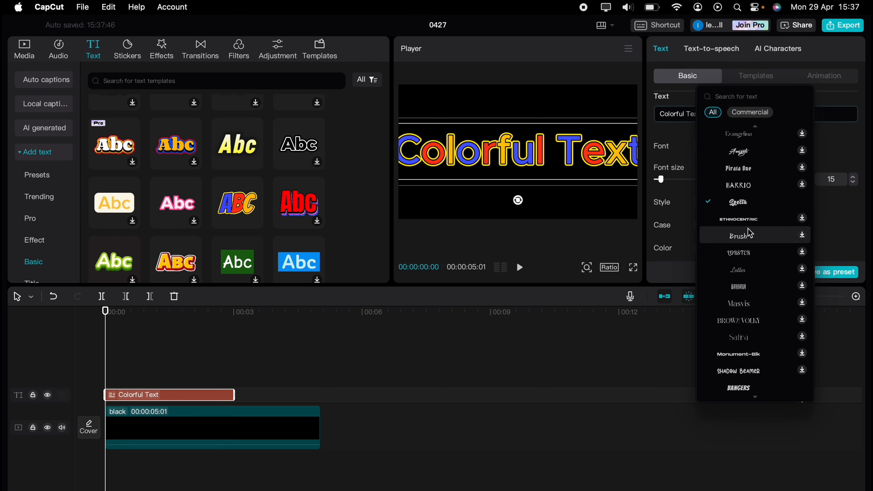
pyautogui.scroll(-3, 746, 306)
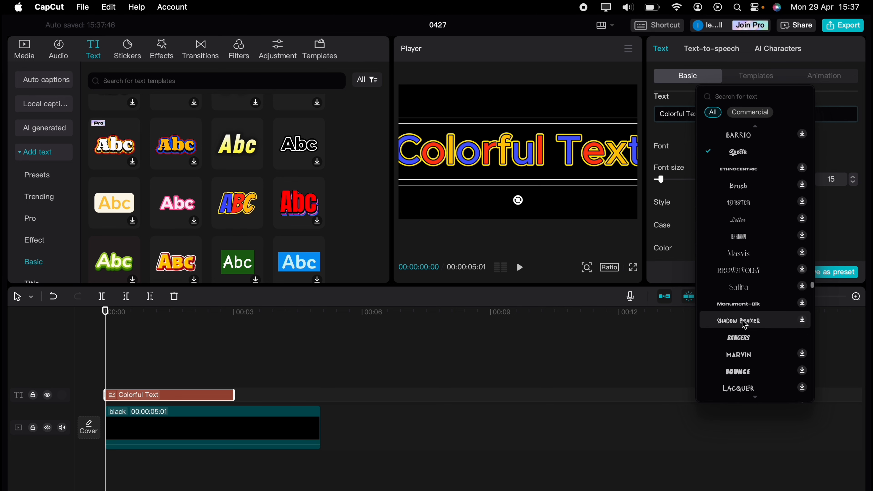
pyautogui.click(744, 342)
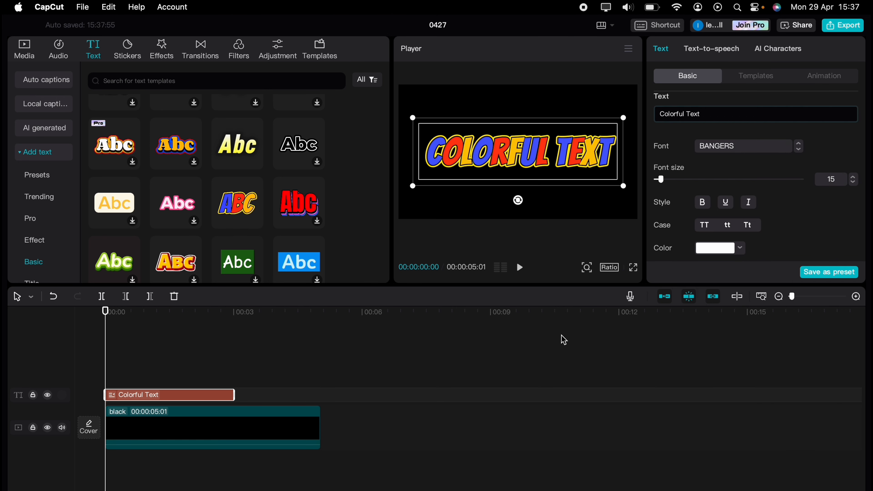
# Extend the title to the black clip's end, sample the Flip and Slide Up in animations, and apply the bouncing-letters one
pyautogui.moveTo(235, 395); pyautogui.dragTo(321, 395)
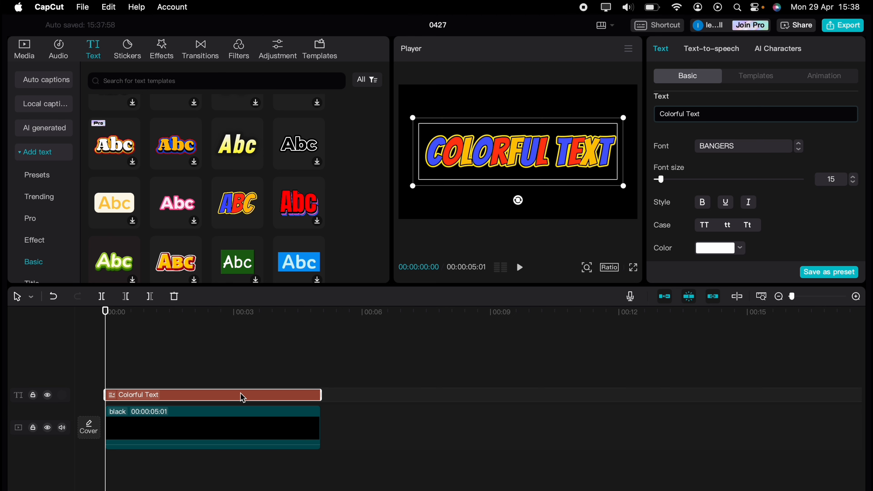
pyautogui.click(824, 81)
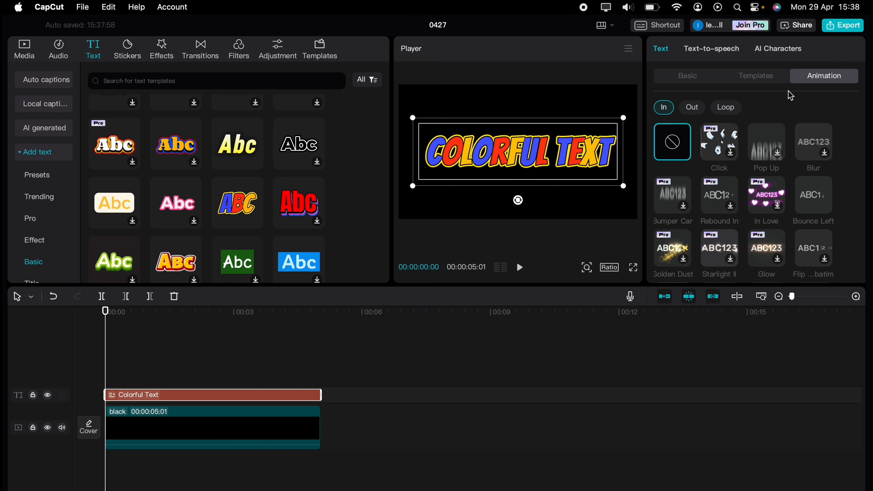
pyautogui.scroll(-3, 709, 230)
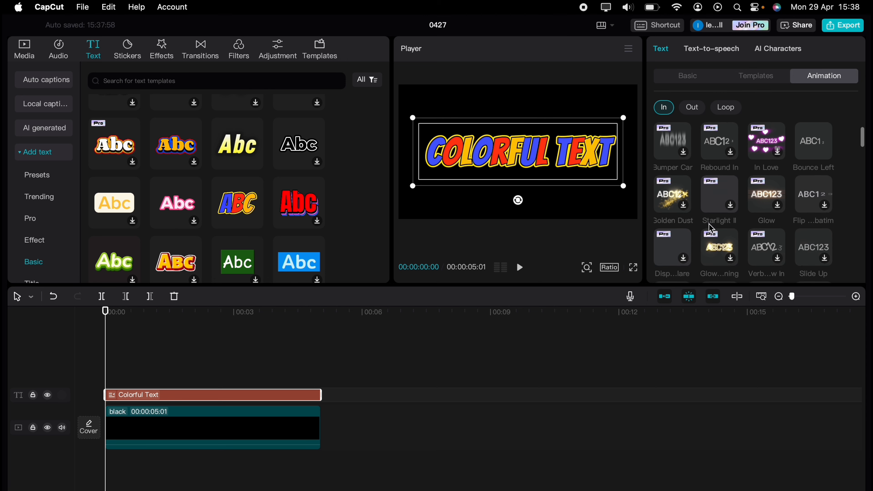
pyautogui.click(812, 174)
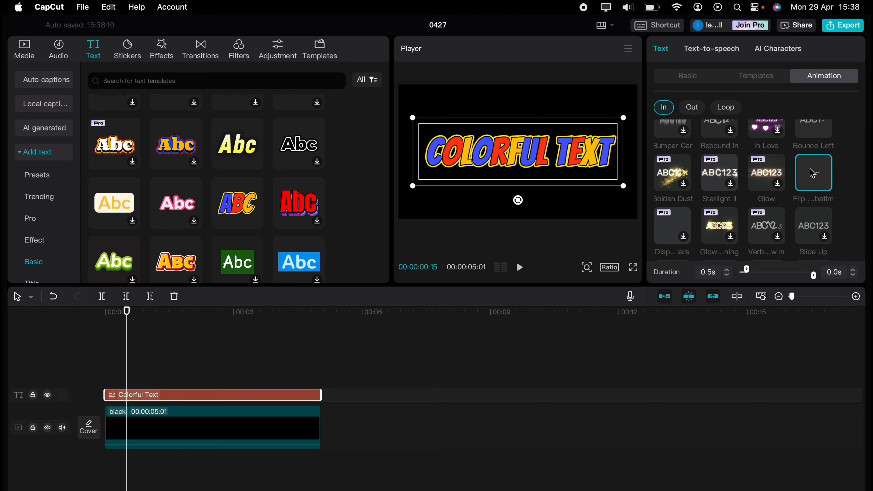
pyautogui.click(810, 219)
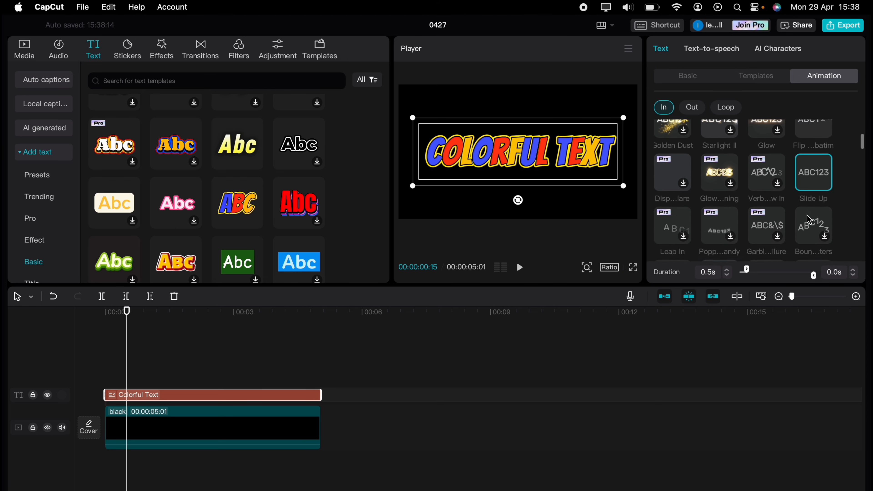
pyautogui.scroll(-3, 809, 219)
pyautogui.click(809, 219)
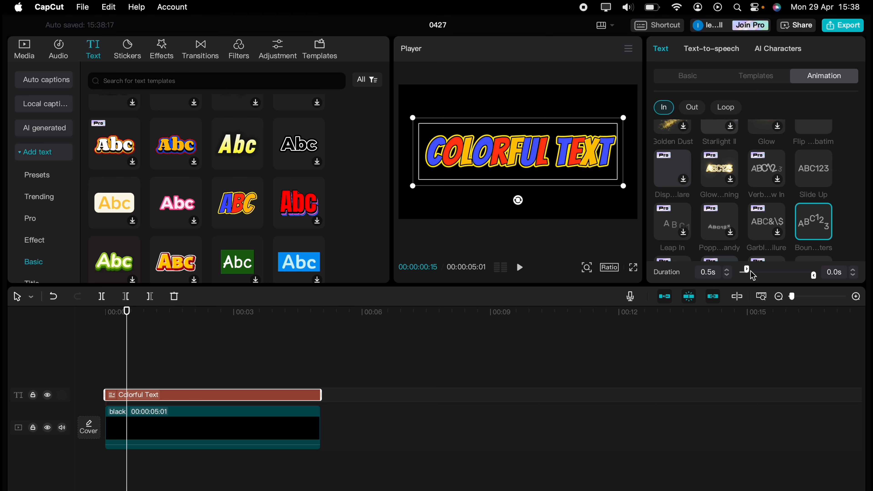
# Lengthen the title's bouncing-letters in animation to 0.7 s
pyautogui.moveTo(813, 275); pyautogui.dragTo(807, 275)
pyautogui.click(730, 268)
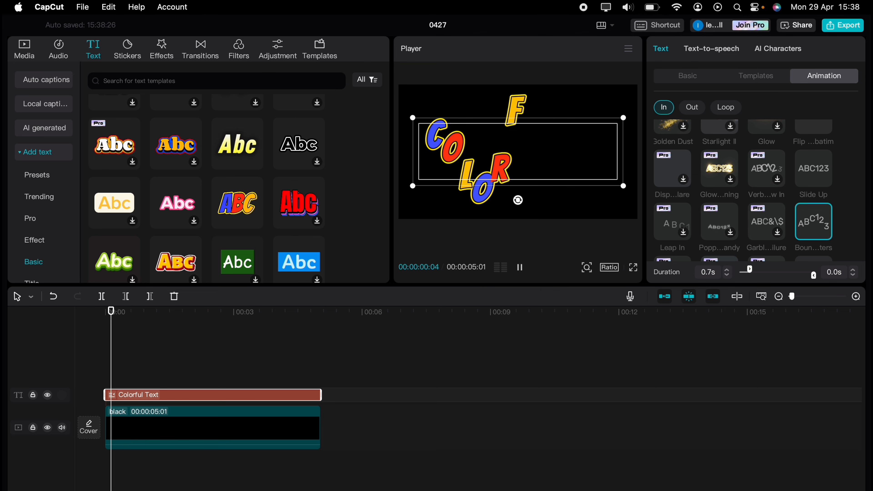
pyautogui.click(730, 268)
pyautogui.click(730, 268)
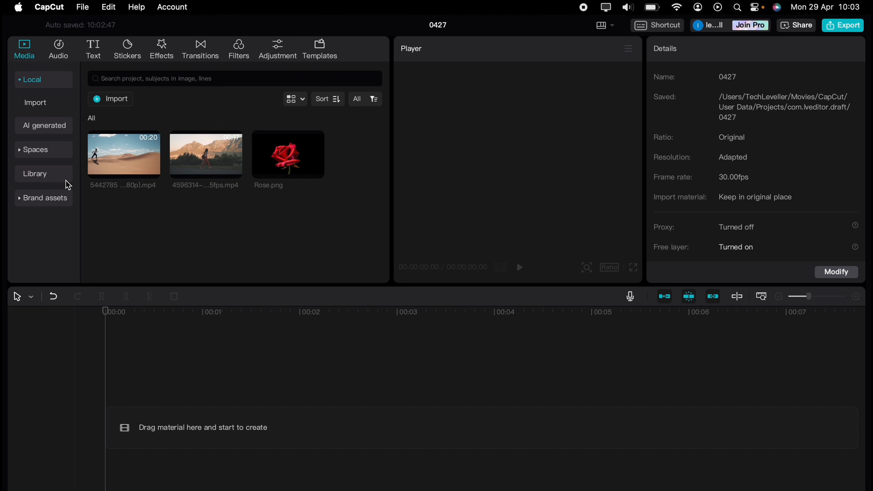
# Place the black library clip on the empty timeline and add a default text layer spanning its full length
pyautogui.click(34, 175)
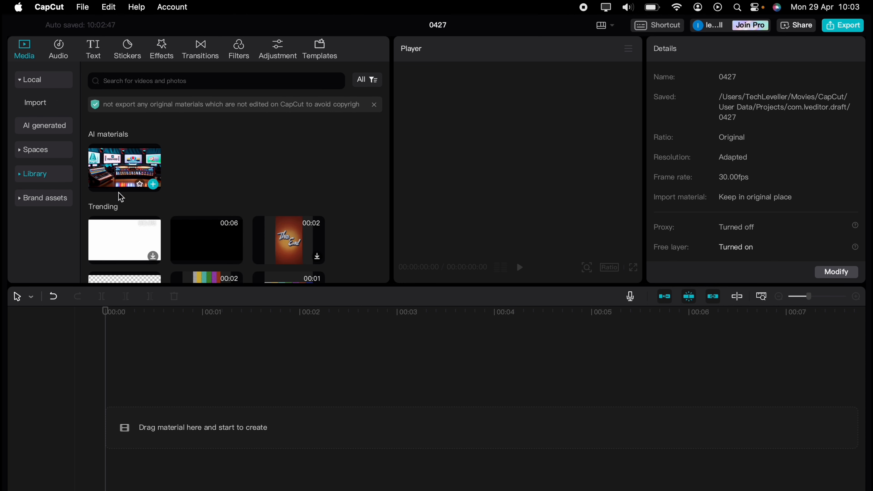
pyautogui.moveTo(185, 241); pyautogui.dragTo(131, 405)
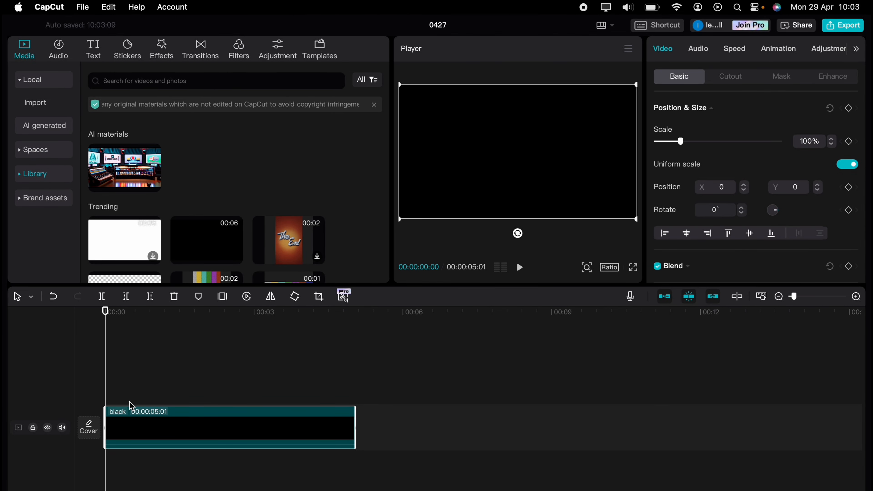
pyautogui.click(94, 48)
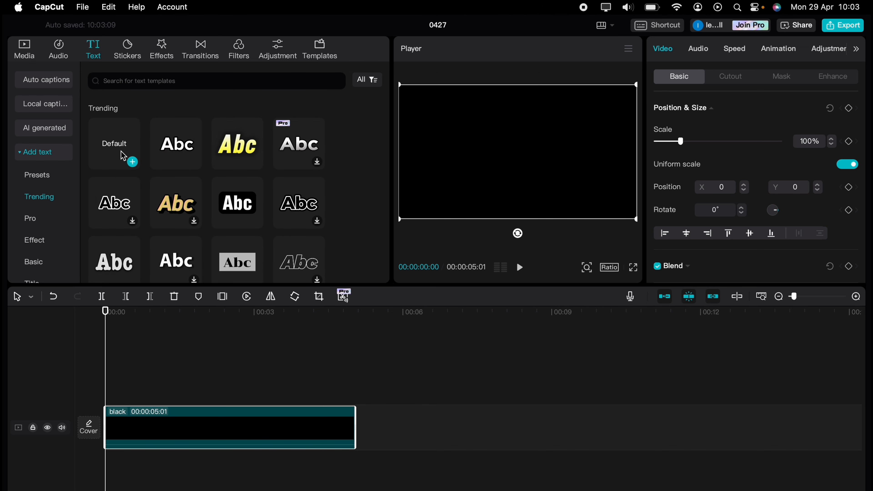
pyautogui.moveTo(118, 148); pyautogui.dragTo(109, 382)
pyautogui.moveTo(255, 395); pyautogui.dragTo(352, 395)
# Replace the default text with "SPLIT"
pyautogui.tripleClick(698, 104)
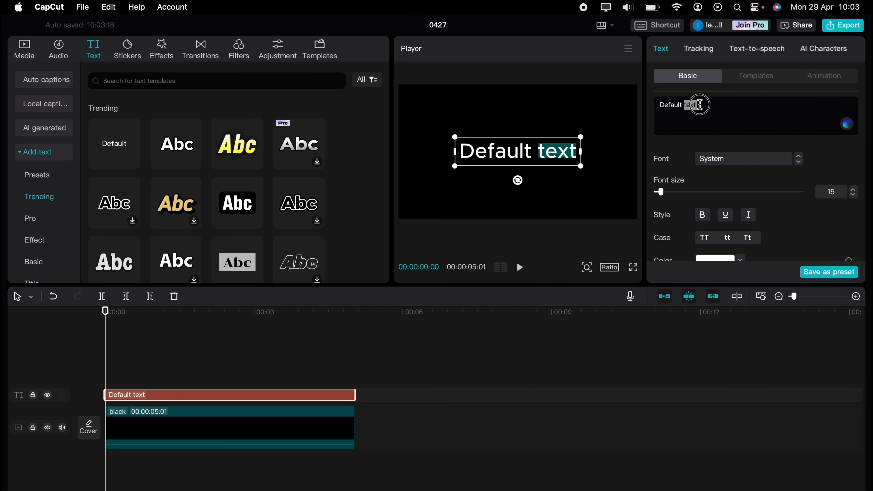
pyautogui.write('S')
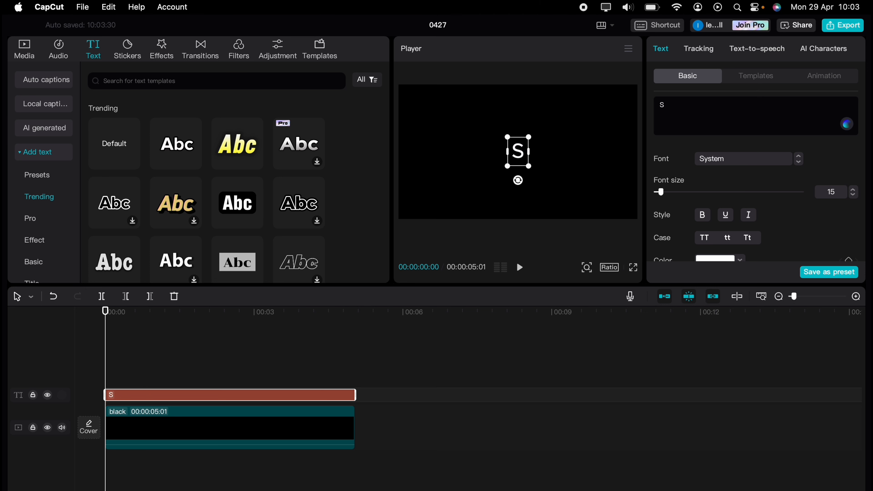
pyautogui.write('PL')
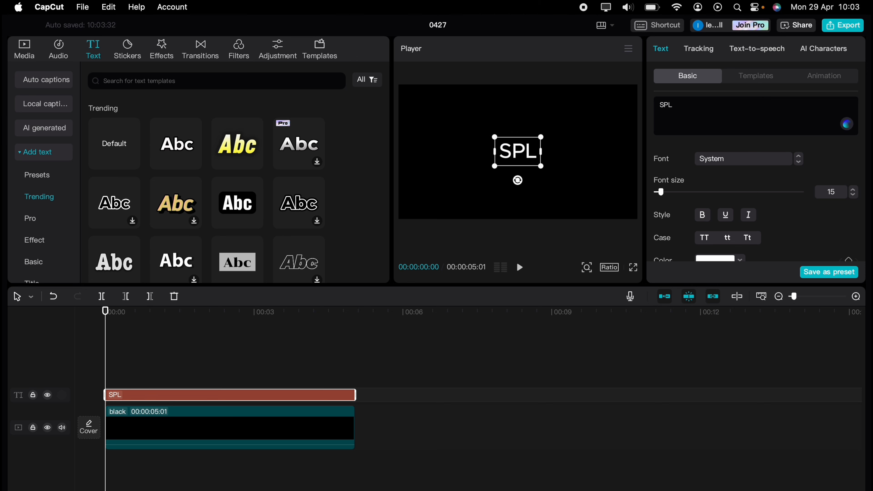
pyautogui.write('IT')
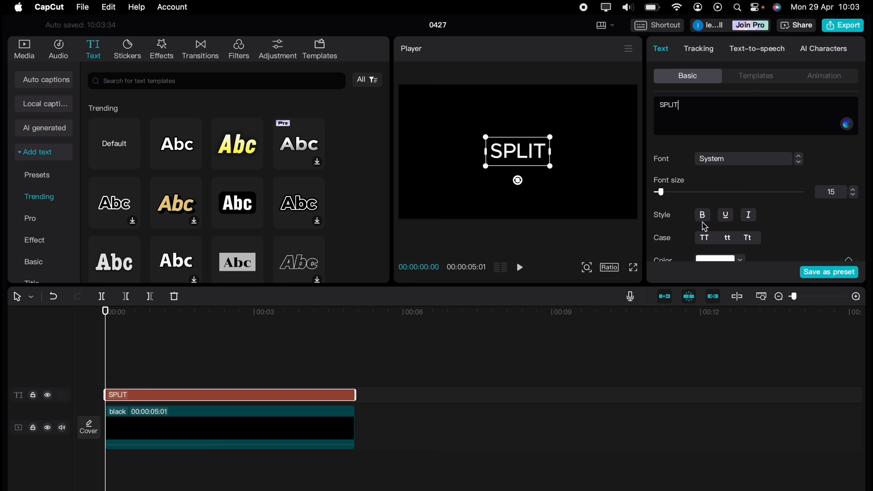
# Set the "SPLIT" text's font to Kanit-Black, scale it up to nearly fill the frame's width, and set font size 17
pyautogui.click(786, 159)
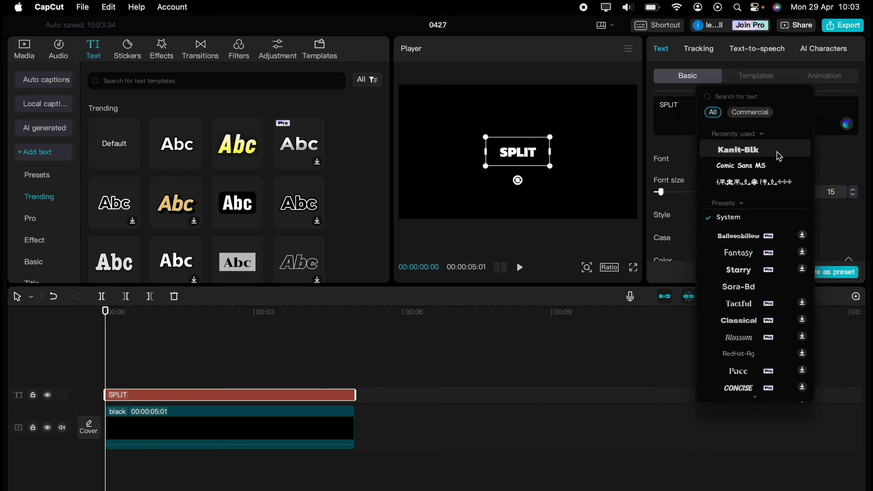
pyautogui.click(763, 151)
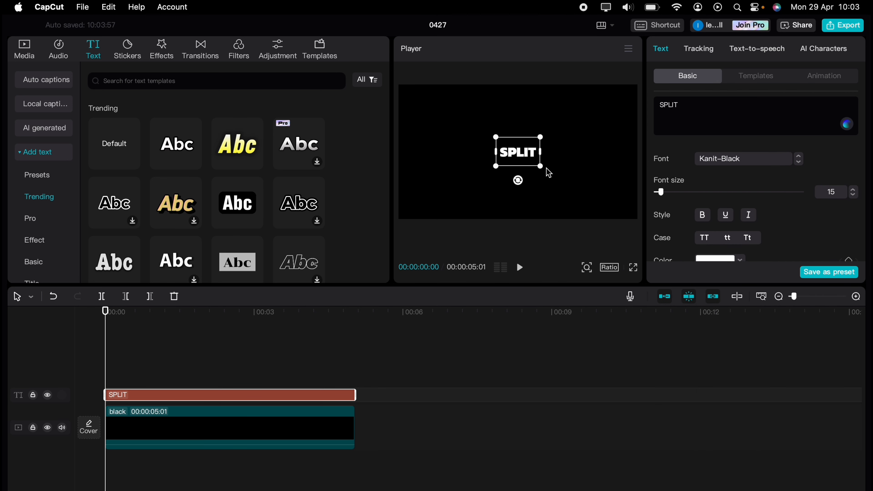
pyautogui.moveTo(542, 166); pyautogui.dragTo(628, 223)
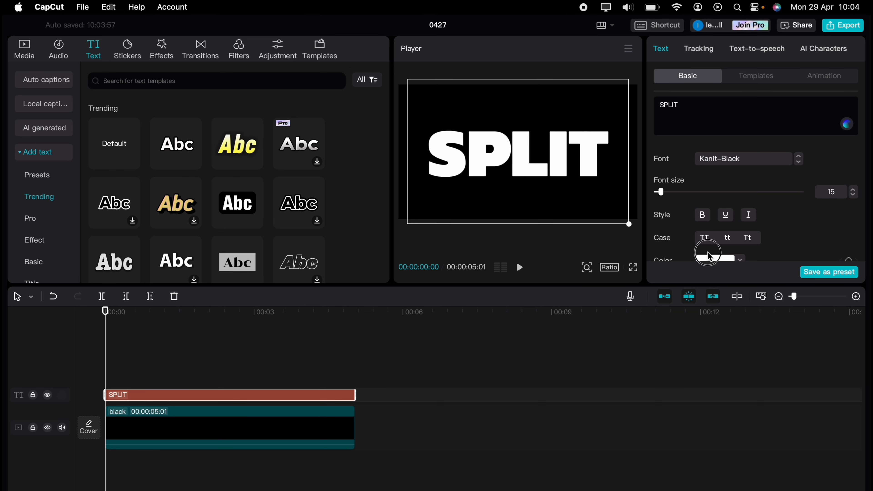
pyautogui.click(855, 190)
pyautogui.click(855, 190)
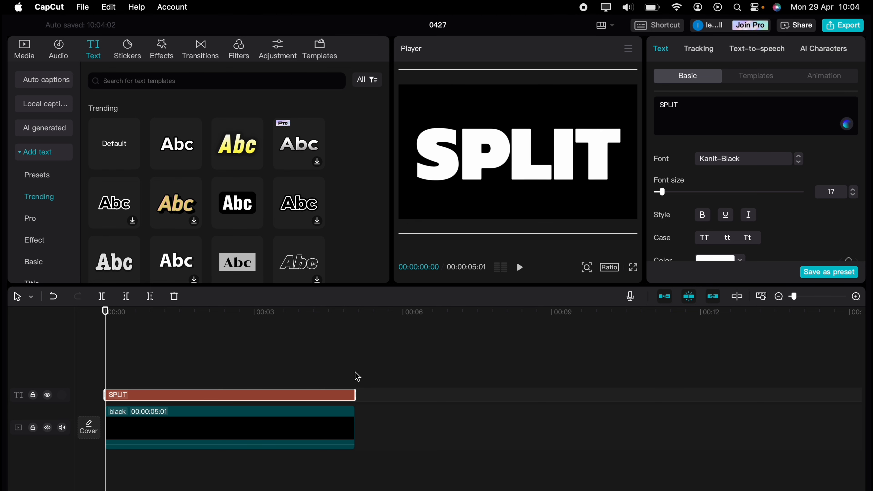
# Combine the "SPLIT" text layer and the black clip into one compound clip
pyautogui.click(399, 367)
pyautogui.click(267, 429)
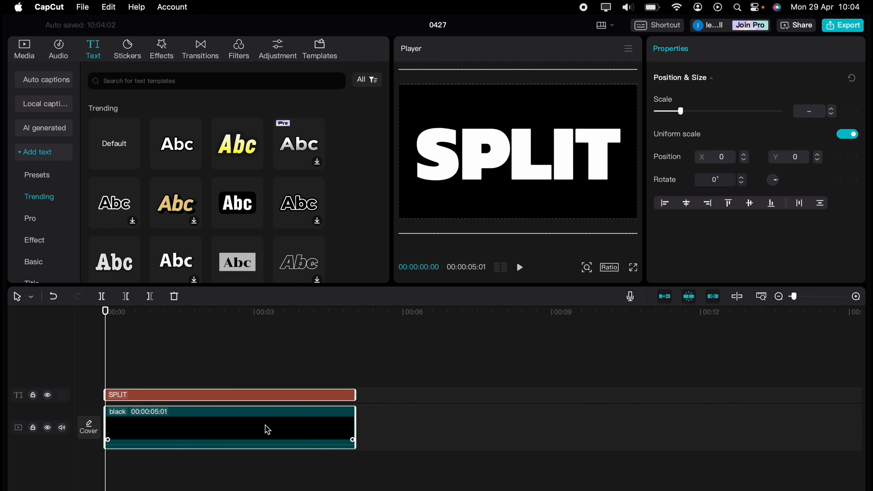
pyautogui.rightClick(267, 429)
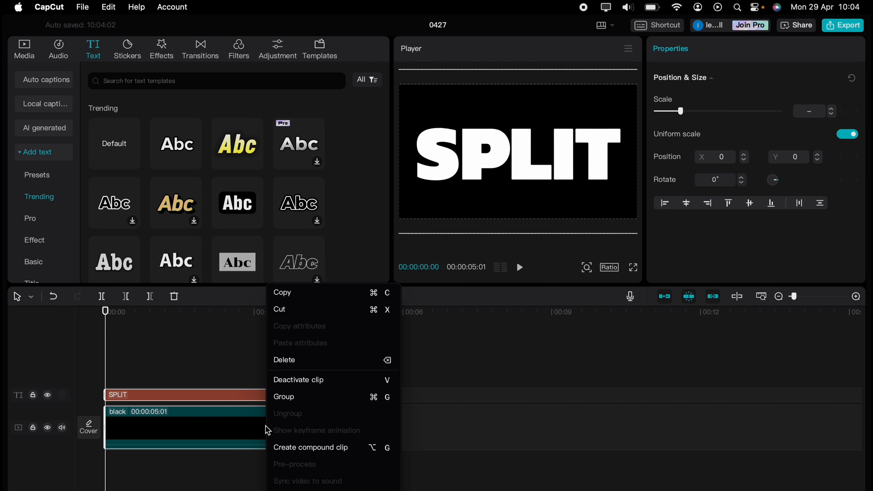
pyautogui.click(291, 448)
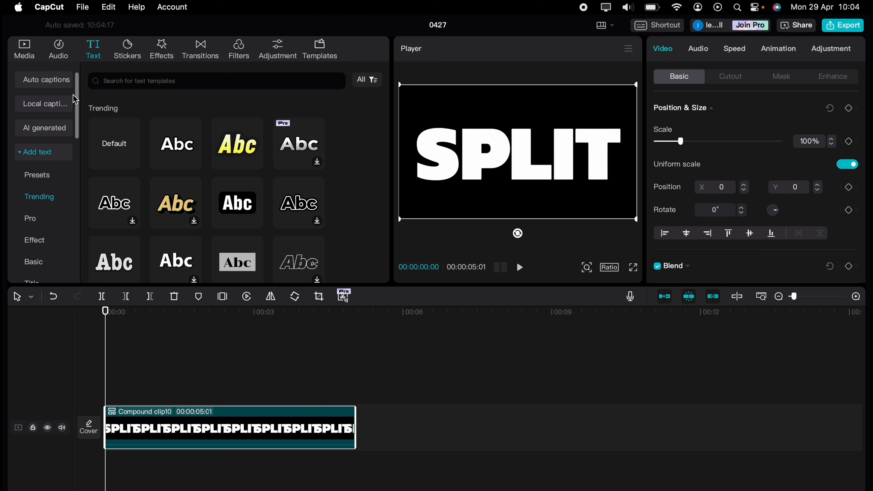
# Add the imported desert runner video 5442785 to the timeline start and stack the "SPLIT" compound clip on the track above it
pyautogui.click(27, 55)
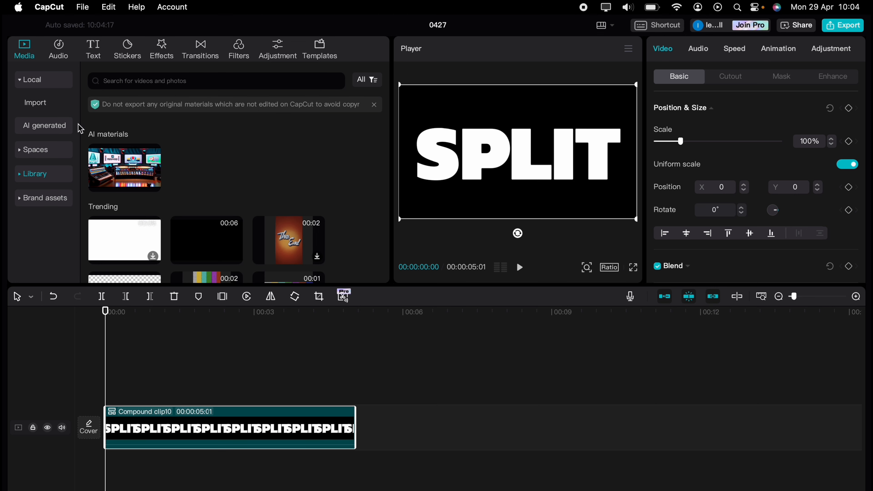
pyautogui.click(51, 82)
pyautogui.click(52, 82)
pyautogui.click(36, 103)
pyautogui.click(114, 143)
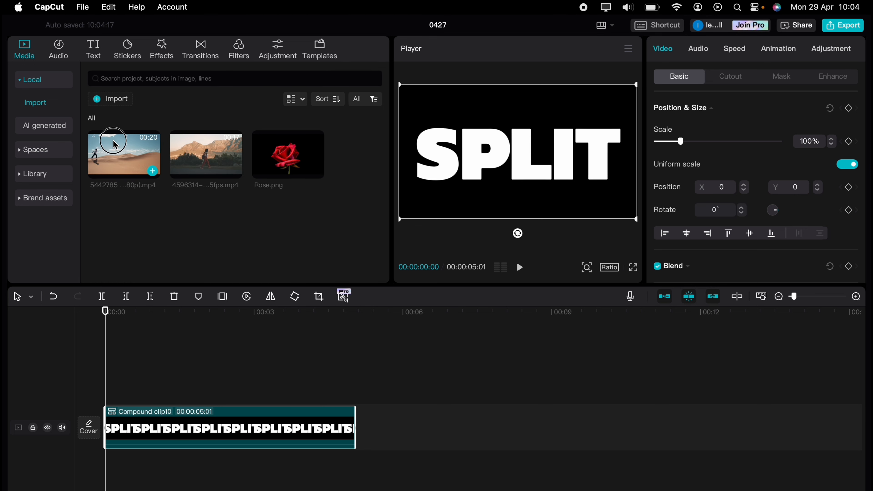
pyautogui.moveTo(114, 143); pyautogui.dragTo(110, 465)
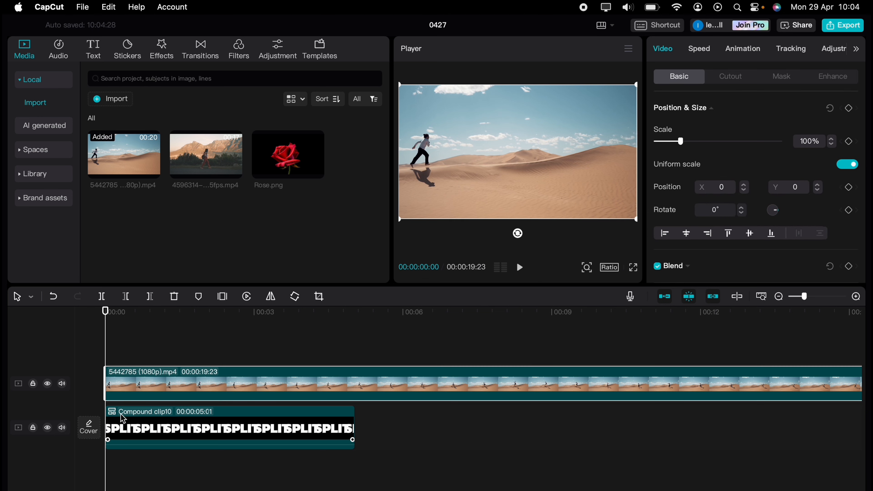
pyautogui.moveTo(123, 419); pyautogui.dragTo(143, 391)
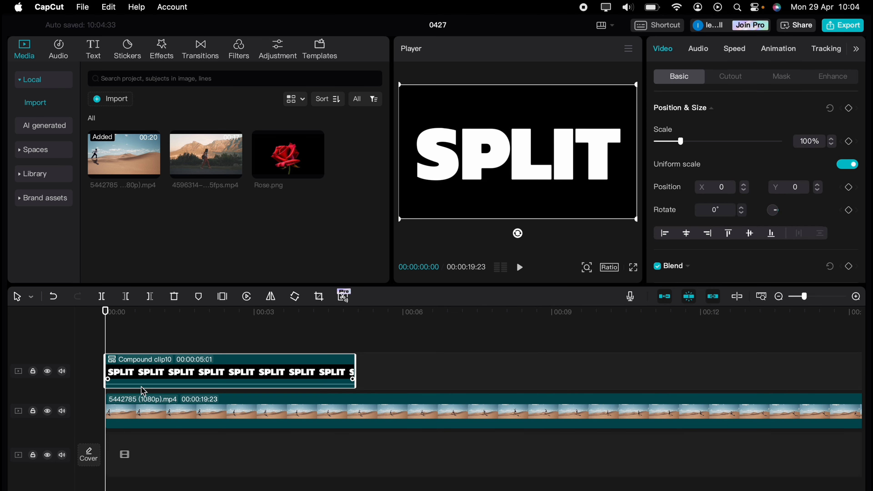
# Trim the end of the desert video so it matches the compound clip's 00:00:05:01 length
pyautogui.click(351, 416)
pyautogui.hscroll(10, 471, 422)
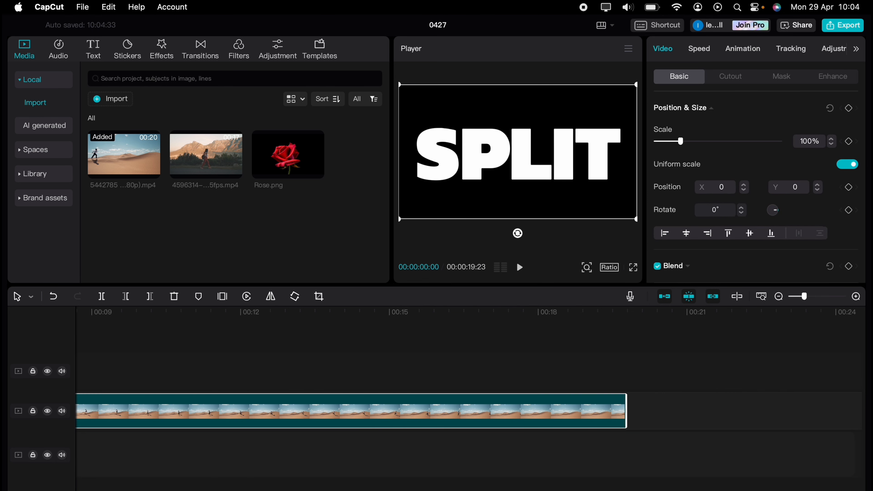
pyautogui.moveTo(623, 410); pyautogui.dragTo(111, 424)
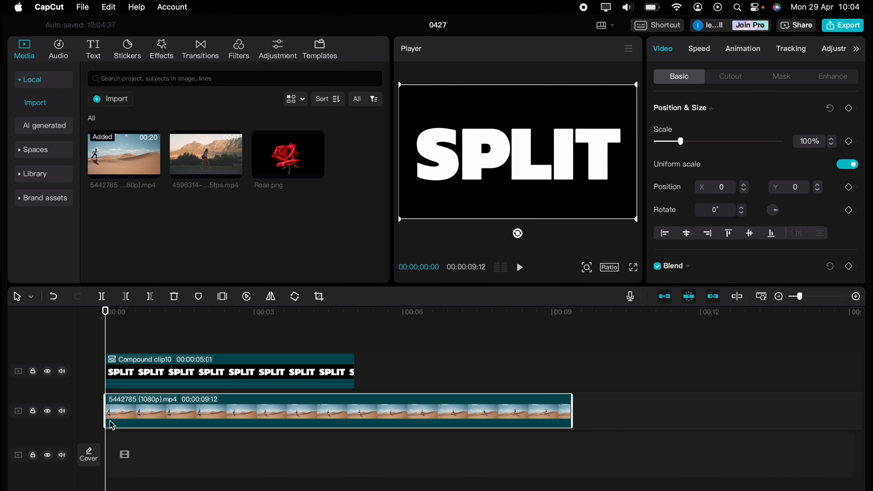
pyautogui.moveTo(571, 409); pyautogui.dragTo(355, 401)
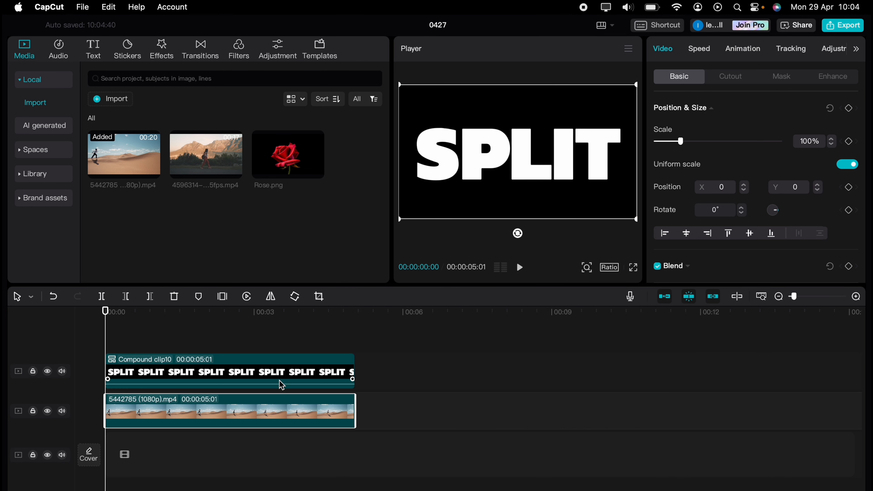
# Set the "SPLIT" compound clip's blend mode to Multiply
pyautogui.click(244, 360)
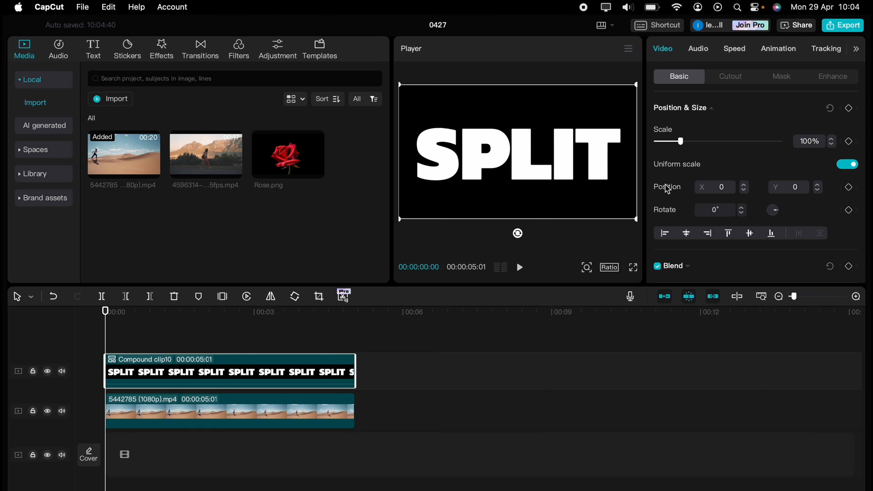
pyautogui.scroll(-3, 666, 185)
pyautogui.click(688, 198)
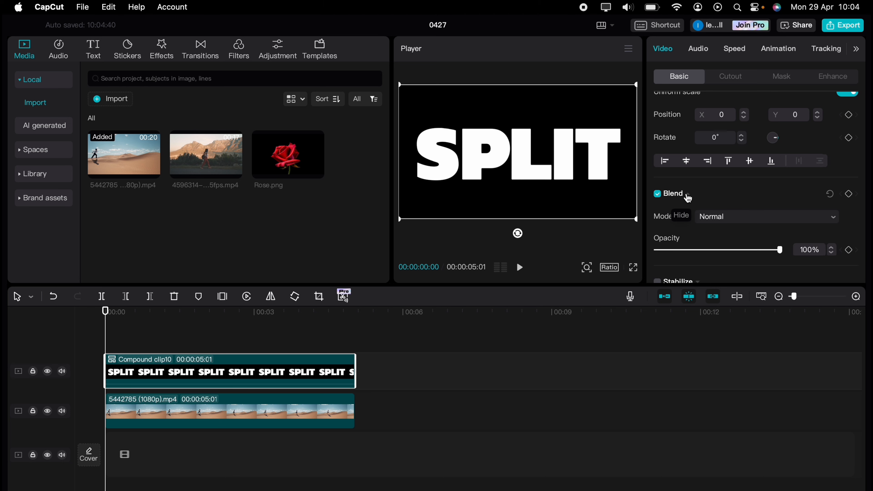
pyautogui.scroll(-3, 664, 220)
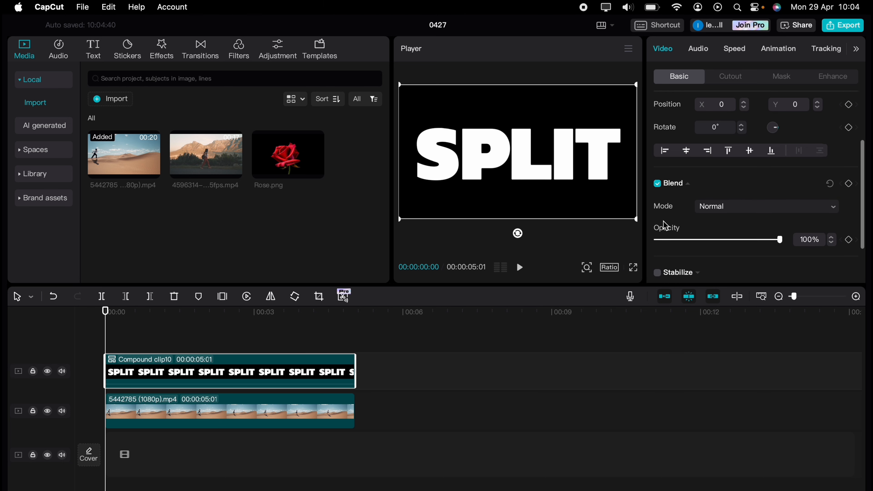
pyautogui.click(726, 166)
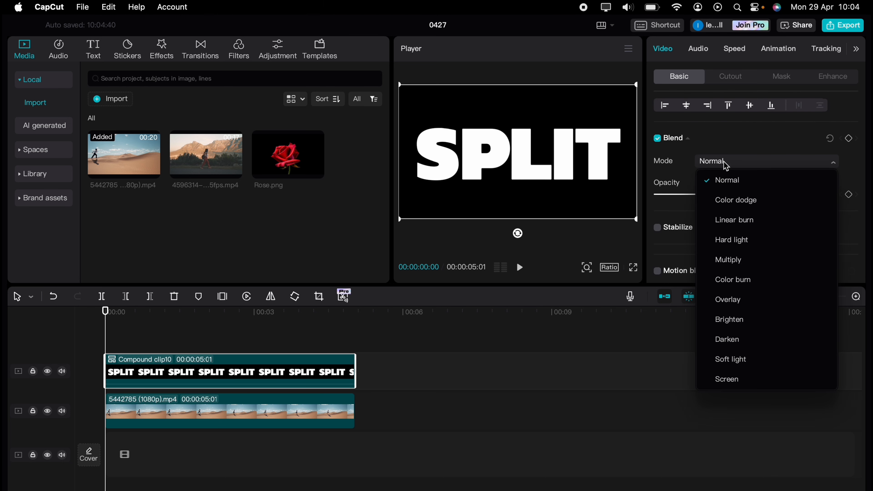
pyautogui.click(728, 260)
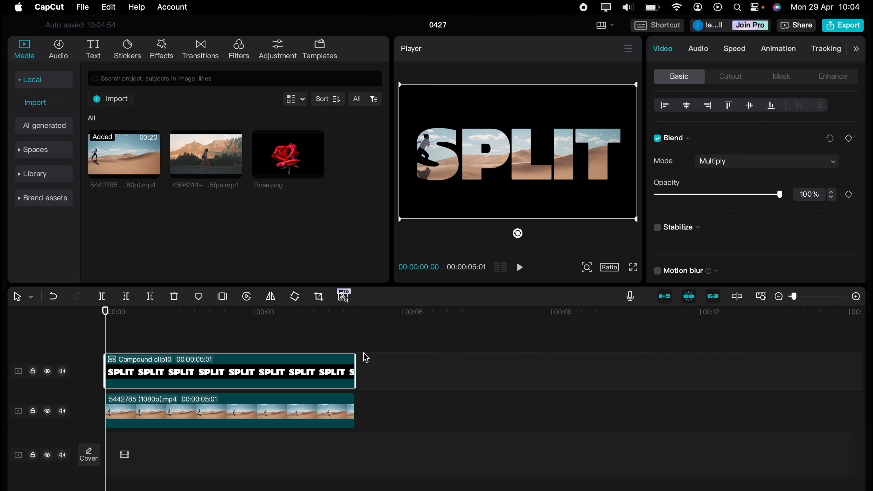
# Duplicate the "SPLIT" compound clip onto a new track above at the timeline start, and hide that track
pyautogui.rightClick(270, 376)
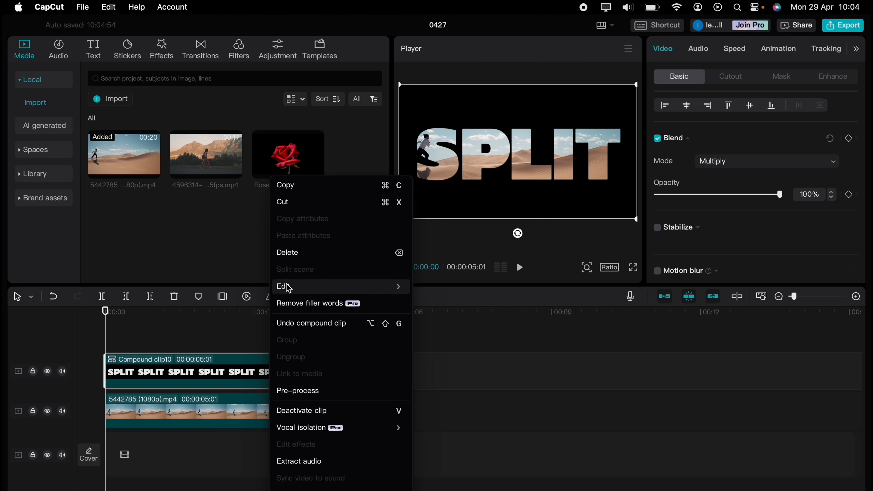
pyautogui.click(292, 186)
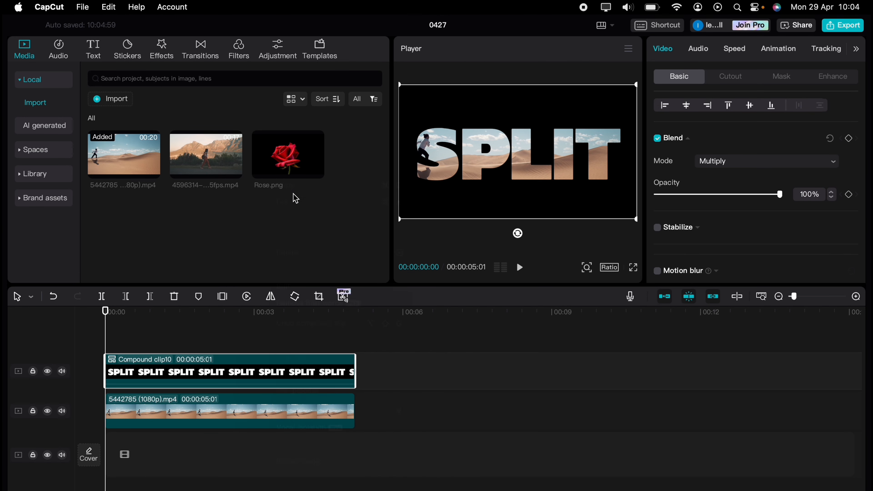
pyautogui.rightClick(191, 329)
pyautogui.click(201, 339)
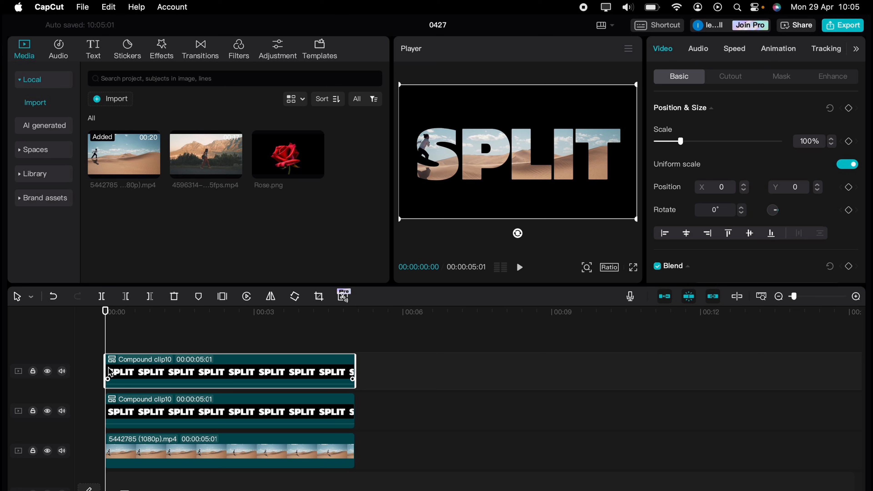
pyautogui.click(48, 372)
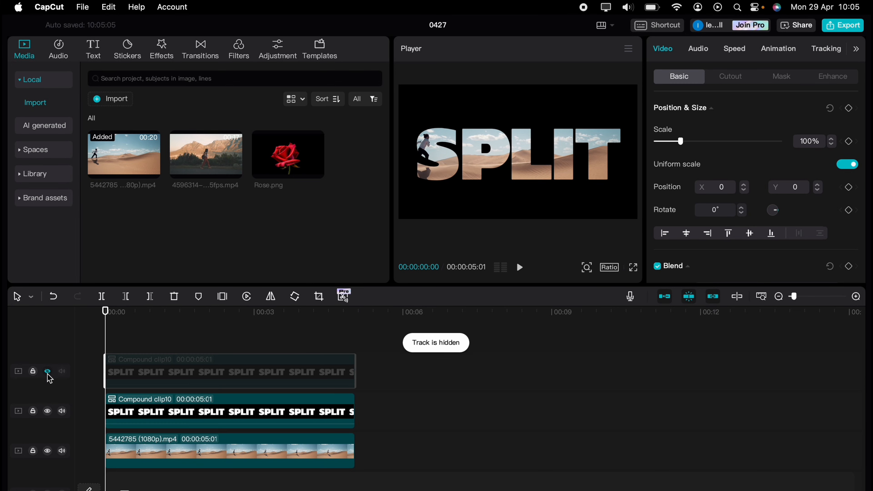
# Apply a Horizontal mask to the lower "SPLIT" compound clip
pyautogui.click(124, 403)
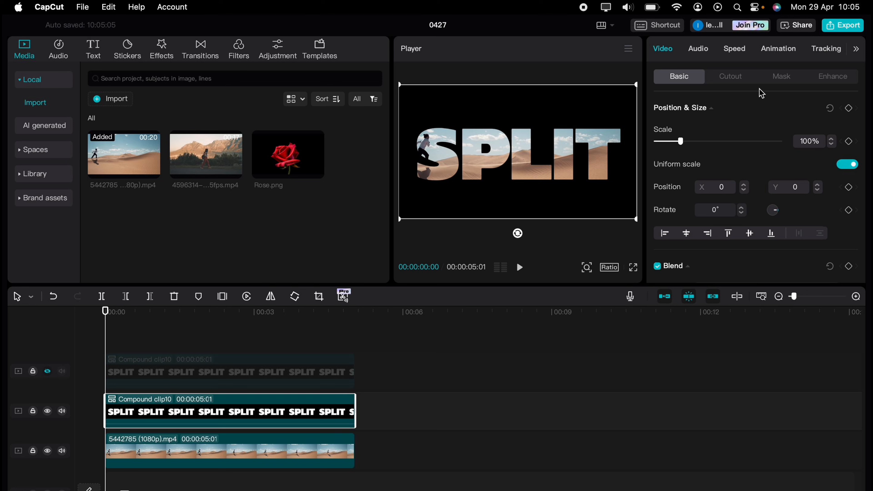
pyautogui.click(779, 80)
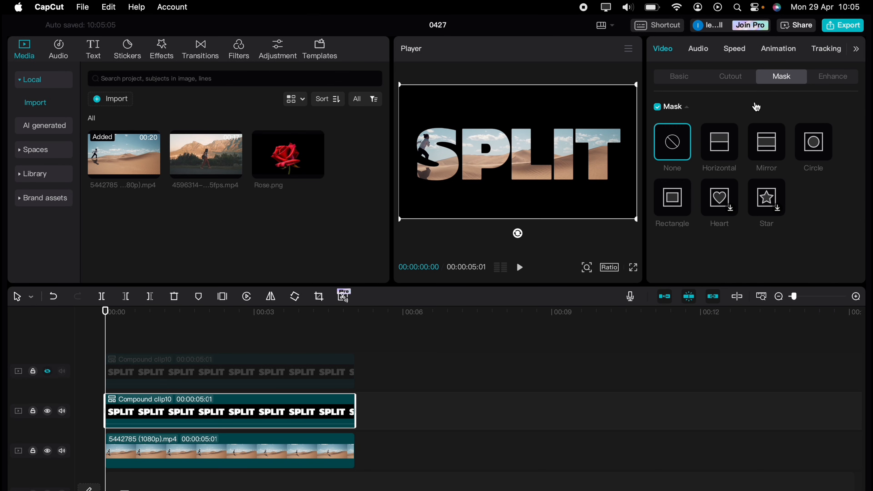
pyautogui.click(722, 141)
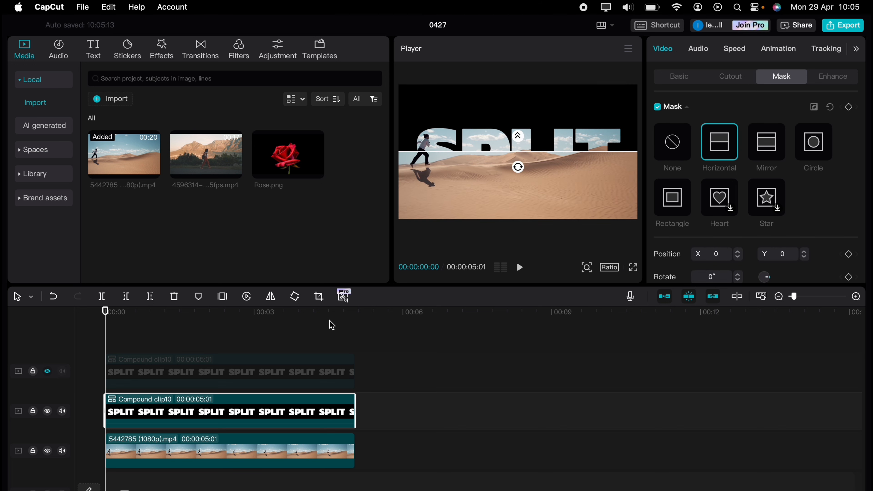
# Keyframe the lower clip's mask at 00:00:01:08, and at 00:00:03:10 move the mask line up to the frame's upper edge, Y 538
pyautogui.moveTo(105, 342); pyautogui.dragTo(168, 341)
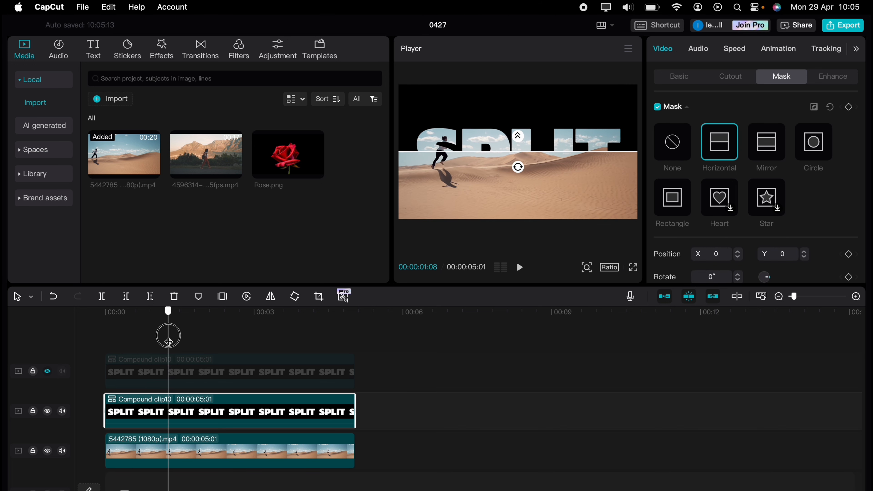
pyautogui.click(848, 108)
pyautogui.moveTo(169, 339); pyautogui.dragTo(270, 345)
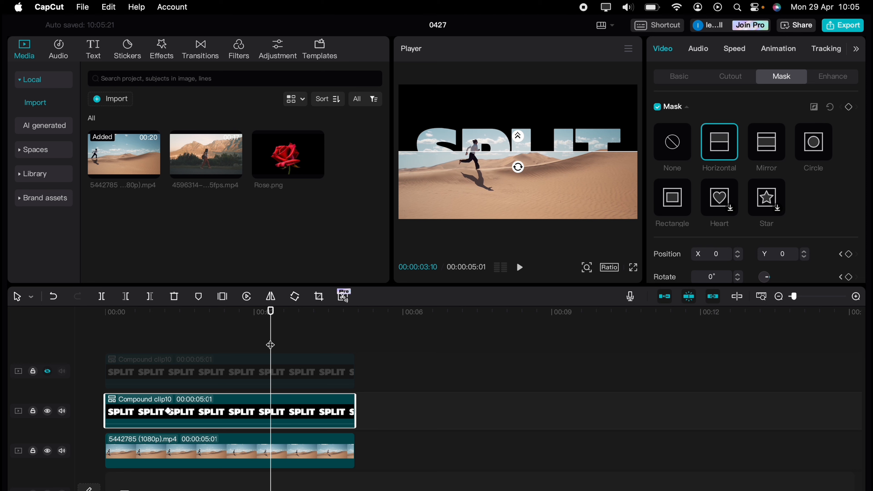
pyautogui.moveTo(502, 150); pyautogui.dragTo(502, 84)
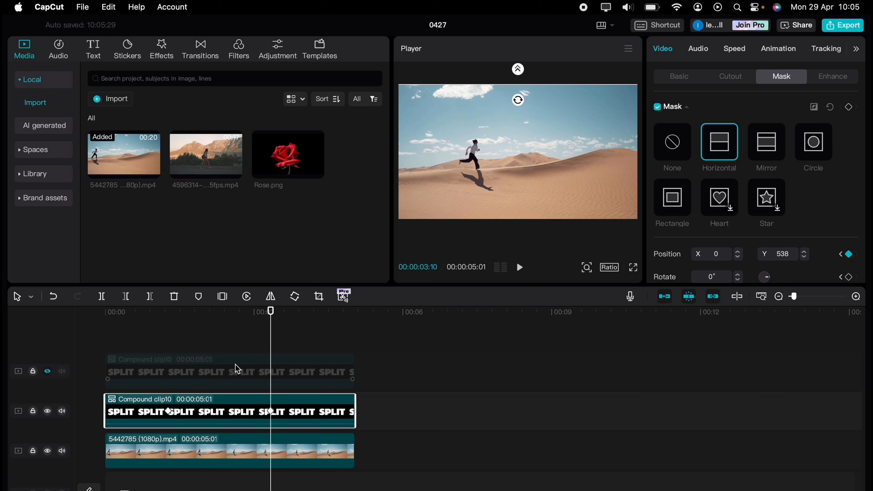
# Play the sequence from the start to review the lower clip's mask animation
pyautogui.click(229, 377)
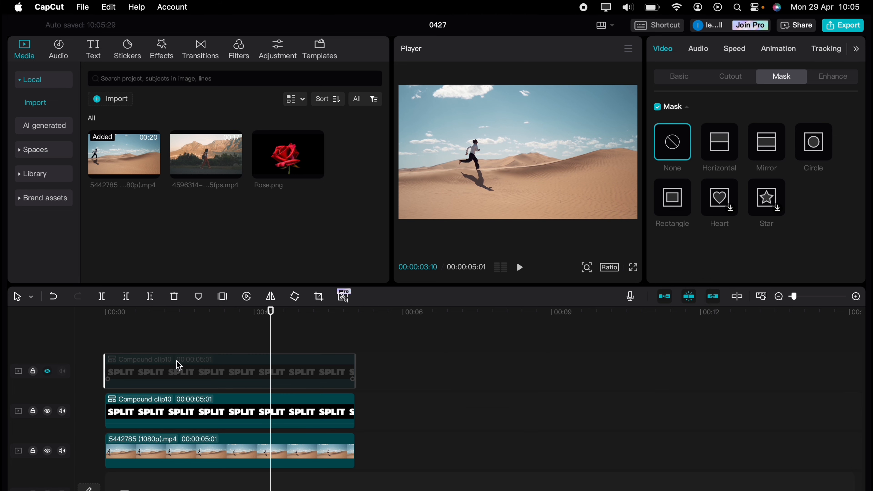
pyautogui.click(118, 332)
pyautogui.moveTo(118, 332); pyautogui.dragTo(103, 331)
pyautogui.press('space')
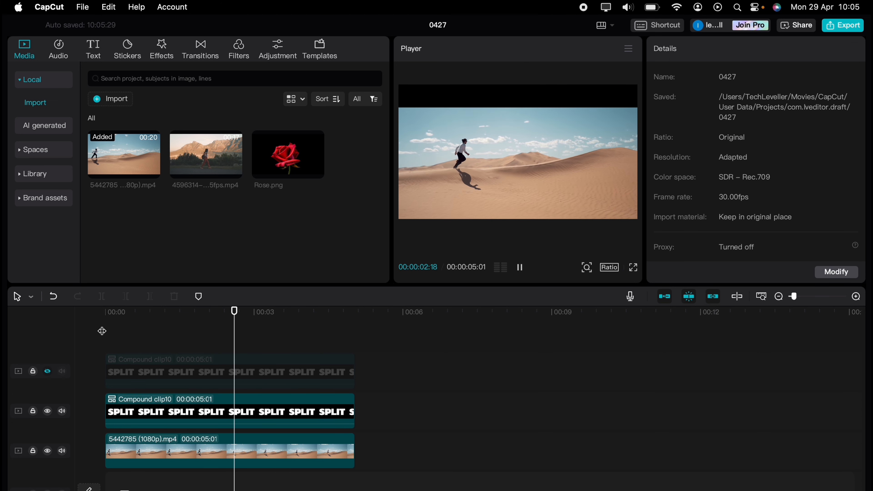
pyautogui.press('space')
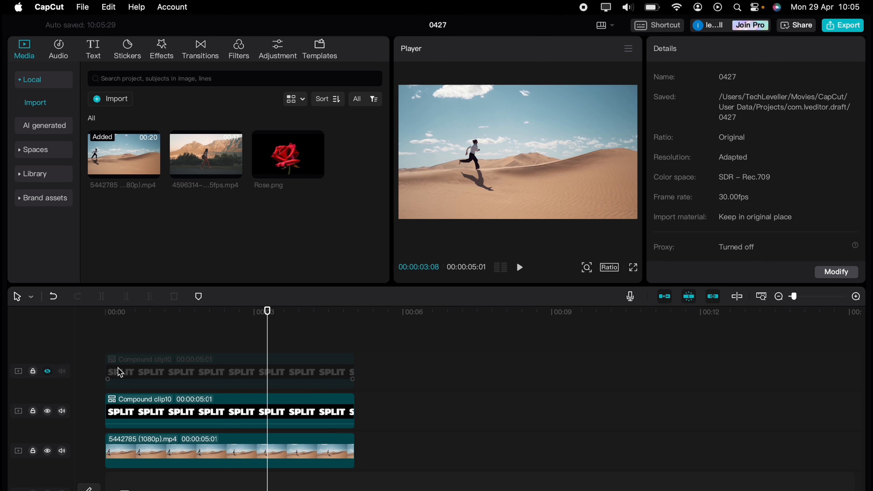
# Unhide the upper "SPLIT" copy's track and align the playhead with the lower clip's first mask keyframe at 00:00:01:08
pyautogui.click(135, 378)
pyautogui.click(49, 373)
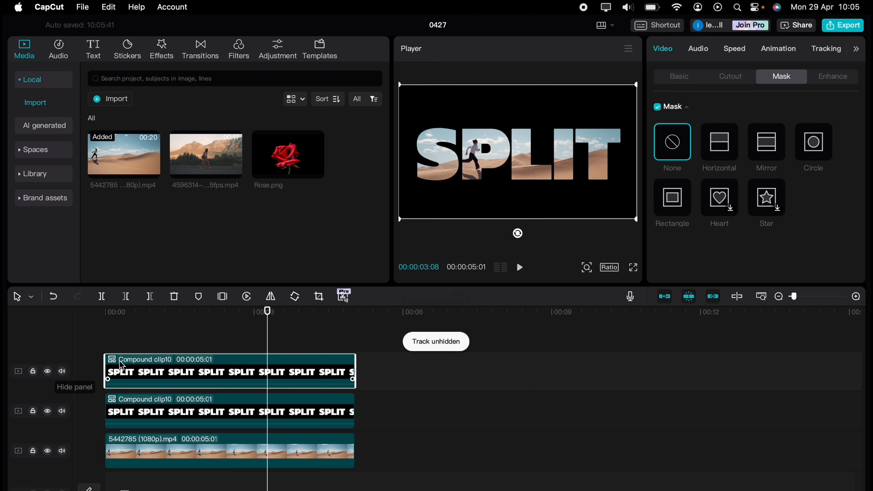
pyautogui.click(163, 393)
pyautogui.moveTo(179, 329); pyautogui.dragTo(169, 329)
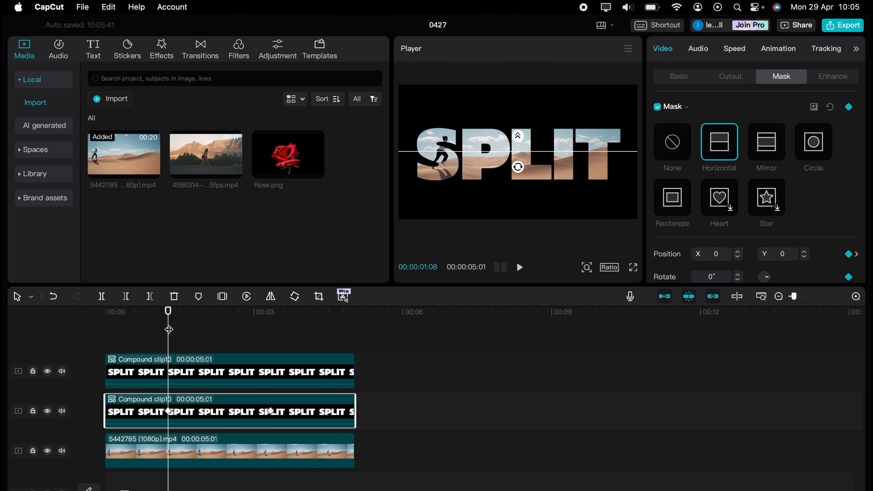
# Apply a Horizontal mask to the upper "SPLIT" copy, rotate it to -180°, and add a mask keyframe at 00:00:01:08
pyautogui.click(174, 374)
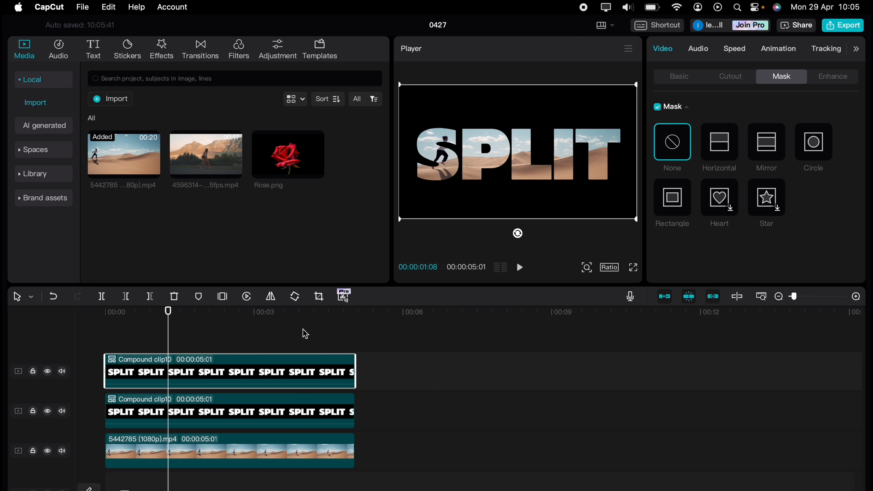
pyautogui.click(715, 145)
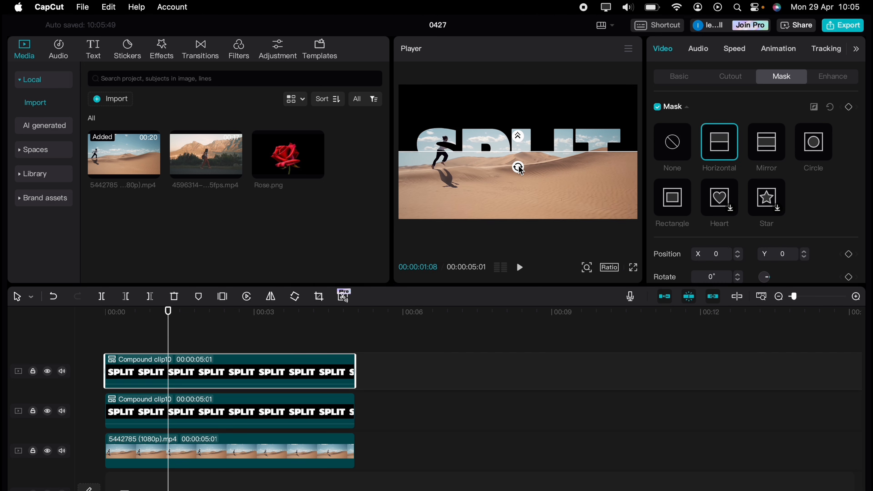
pyautogui.moveTo(519, 169); pyautogui.dragTo(519, 123)
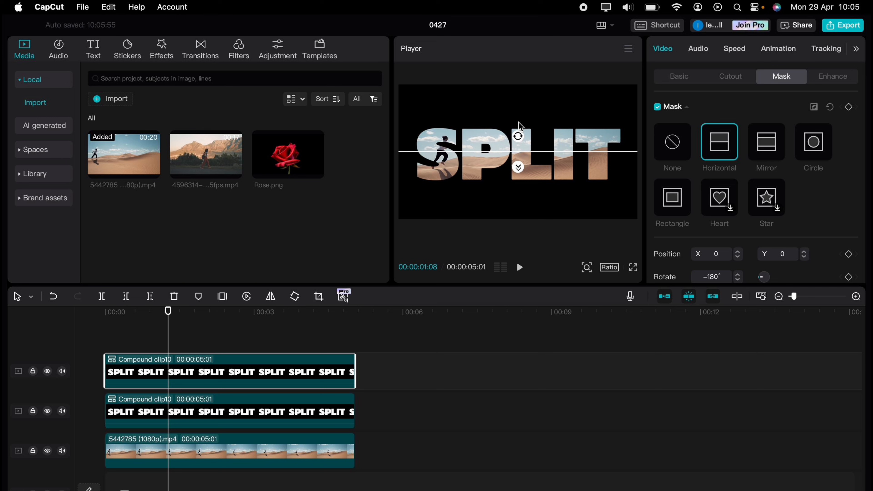
pyautogui.click(849, 107)
# At the lower clip's second keyframe, 00:00:03:10, move the upper "SPLIT" copy's mask line down to the frame's lower edge, Y -540
pyautogui.click(220, 396)
pyautogui.moveTo(171, 332); pyautogui.dragTo(269, 320)
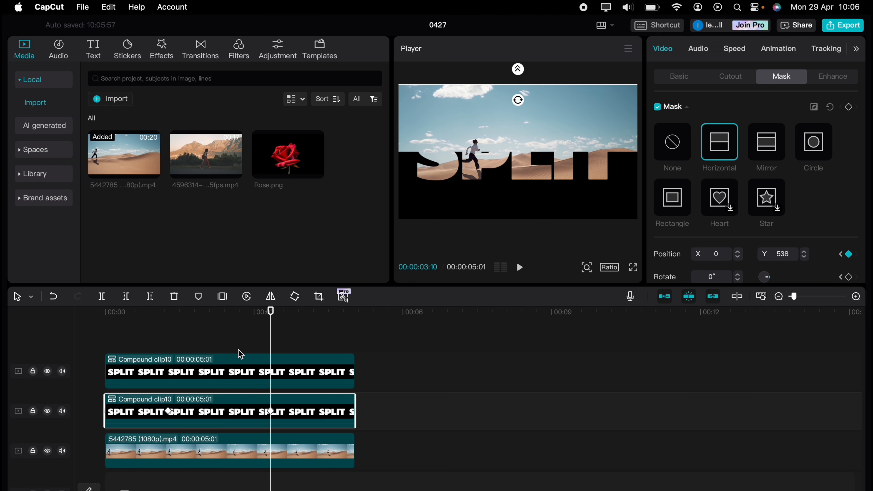
pyautogui.click(229, 367)
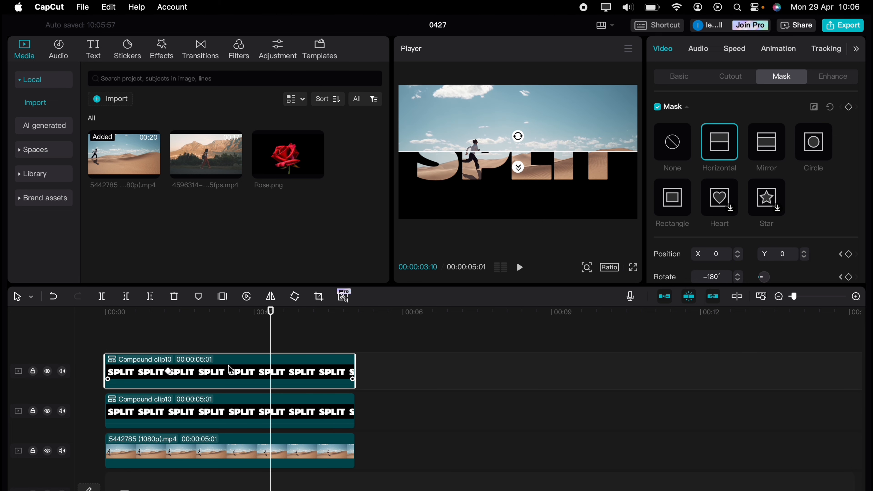
pyautogui.moveTo(459, 175); pyautogui.dragTo(458, 246)
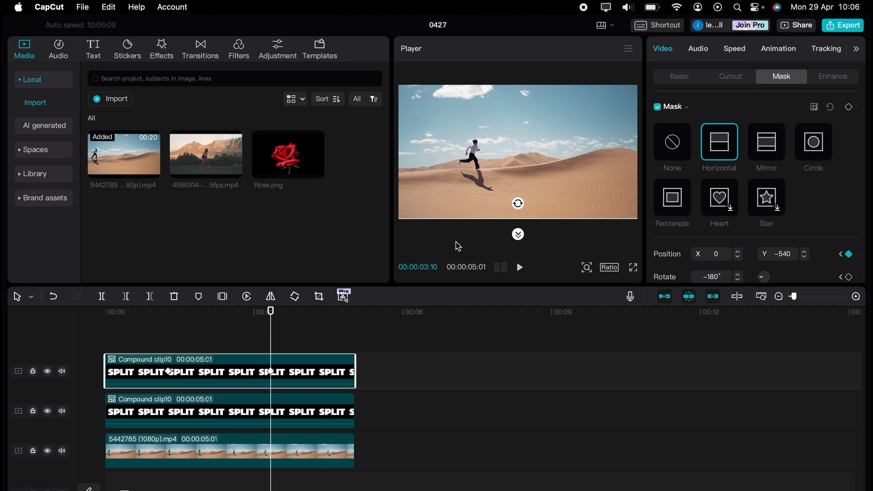
# Play the sequence from the start to review both halves of the "SPLIT" title opening over the desert video
pyautogui.click(117, 341)
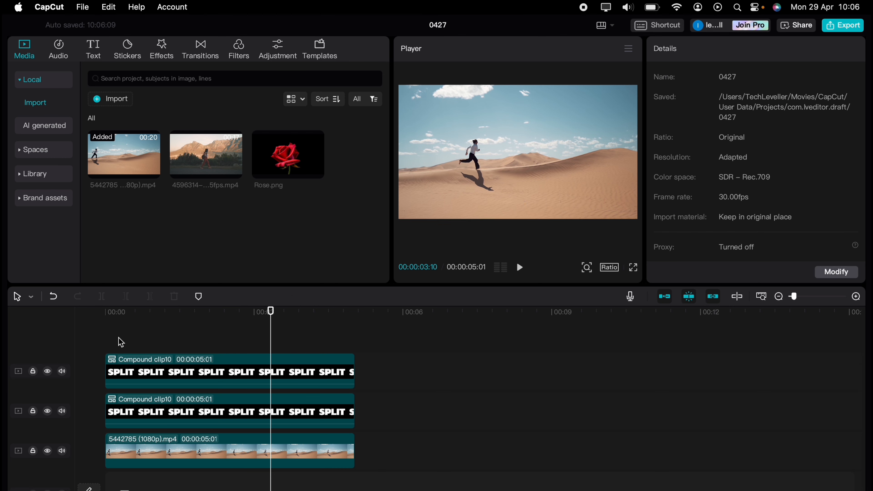
pyautogui.click(103, 344)
pyautogui.press('space')
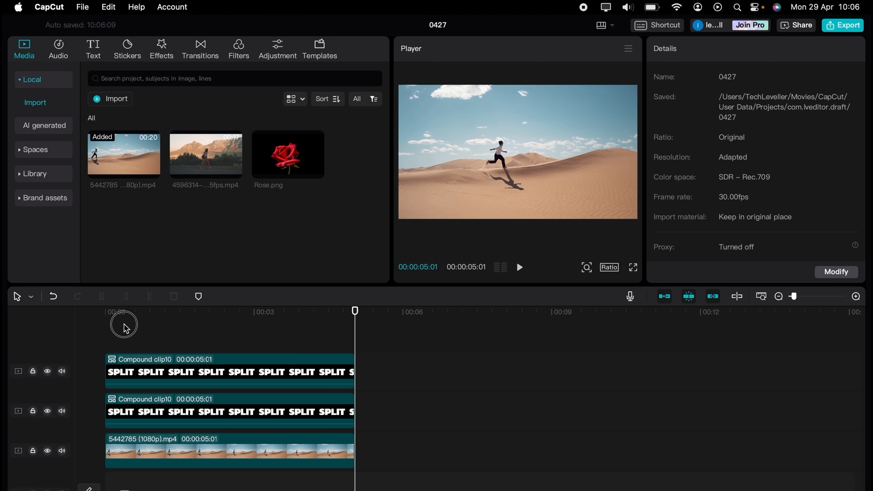
pyautogui.moveTo(124, 324); pyautogui.dragTo(93, 325)
pyautogui.press('space')
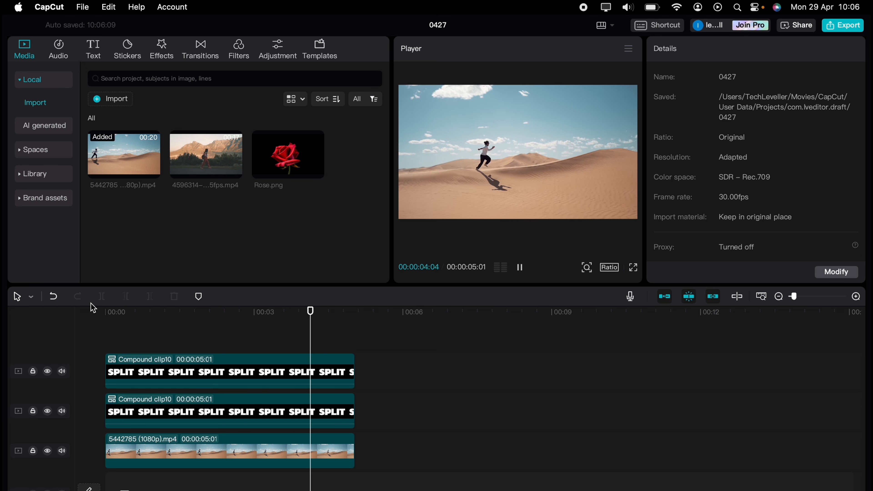
pyautogui.click(104, 328)
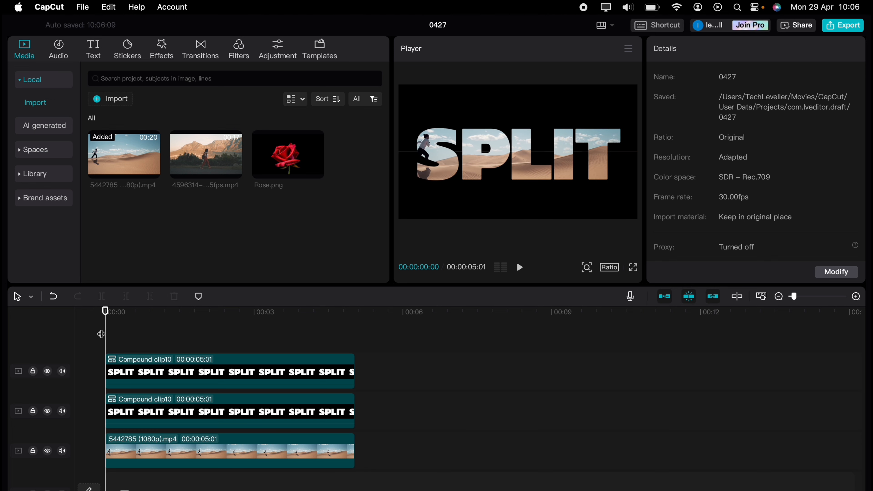
pyautogui.press('space')
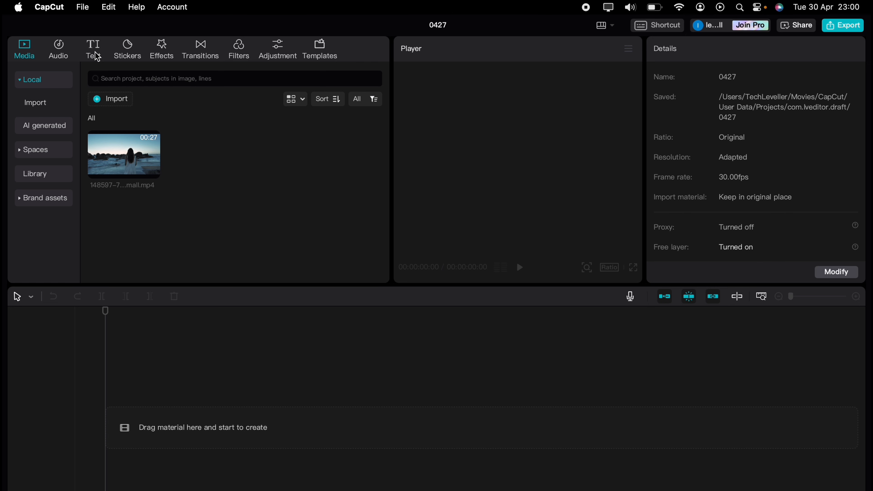
# Add a default text clip at the start of the empty timeline and change its wording to "JOY"
pyautogui.click(96, 55)
pyautogui.moveTo(123, 133); pyautogui.dragTo(121, 421)
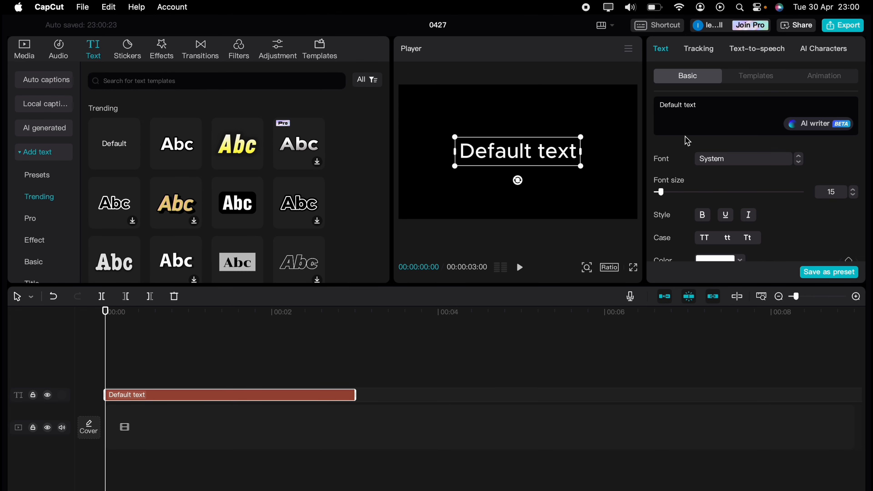
pyautogui.click(715, 105)
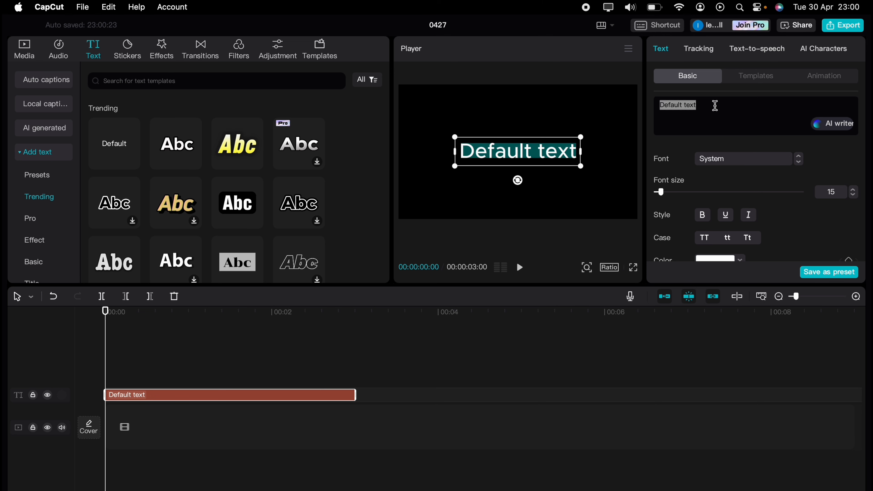
pyautogui.write('JOY')
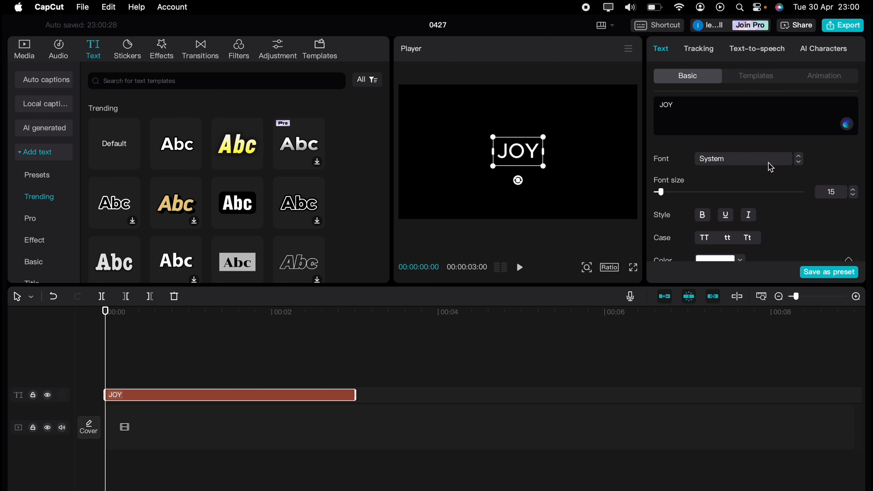
# Set the "JOY" text to the Kanit-Bold font at font size 60
pyautogui.click(770, 168)
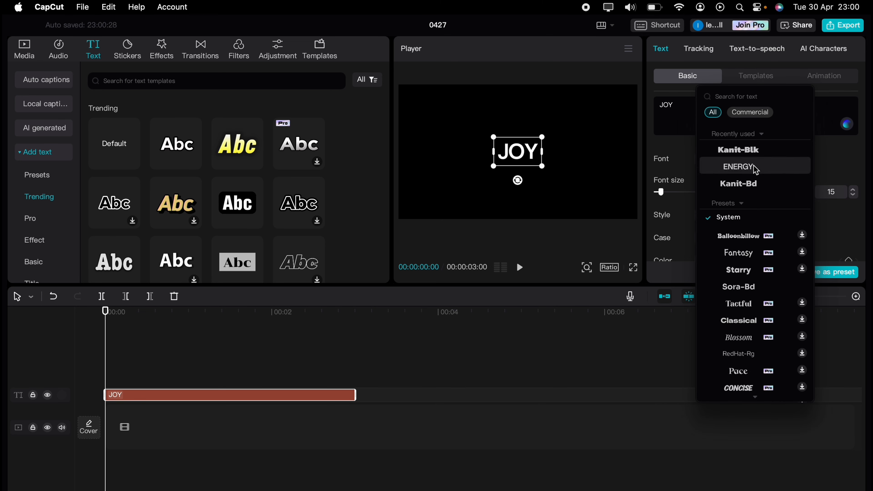
pyautogui.click(750, 186)
pyautogui.click(853, 190)
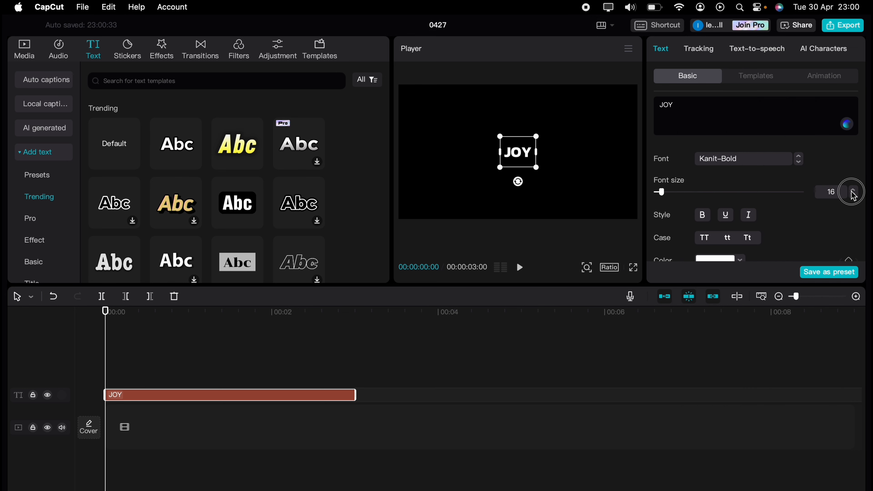
pyautogui.click(854, 195)
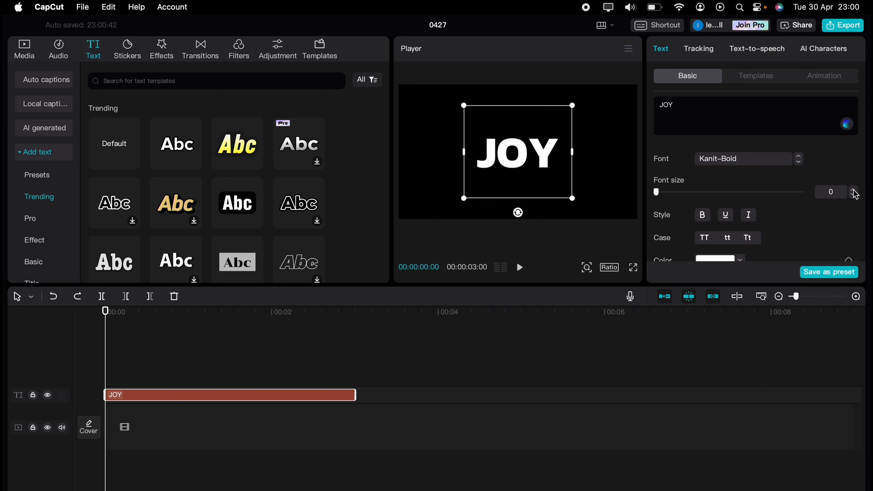
pyautogui.scroll(20, 853, 190)
pyautogui.scroll(-20, 854, 192)
pyautogui.click(854, 191)
pyautogui.scroll(20, 855, 190)
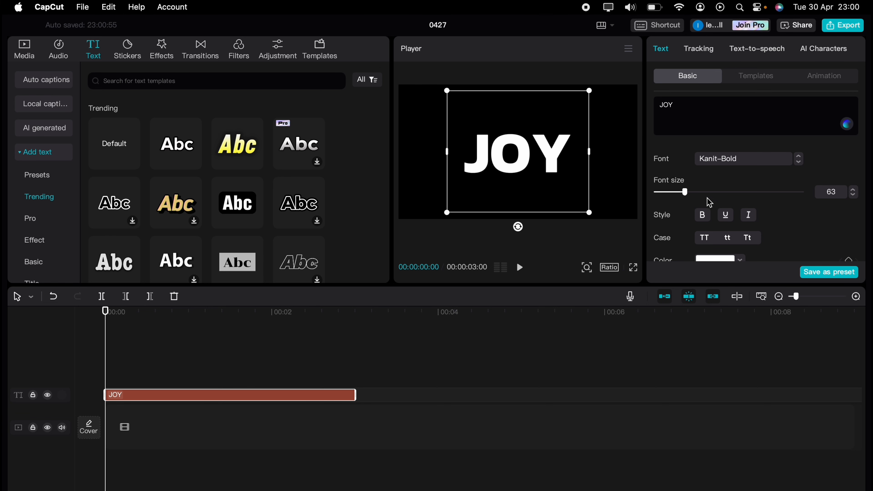
pyautogui.moveTo(685, 192)
pyautogui.mouseDown()
pyautogui.moveTo(698, 192)
pyautogui.moveTo(683, 192)
pyautogui.mouseUp()
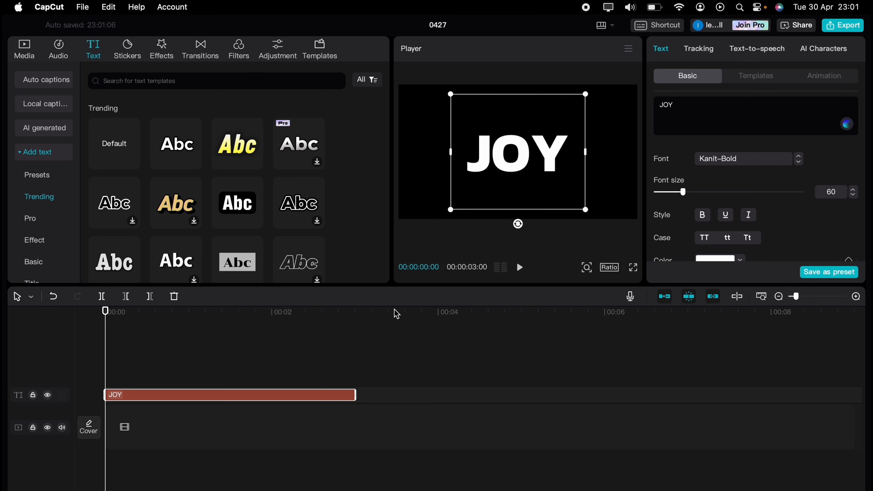
# Keyframe the "JOY" text's position and size at 00:00:00:00, set its scale to 500% at 00:00:03:00, and preview the zoom
pyautogui.scroll(-8, 797, 214)
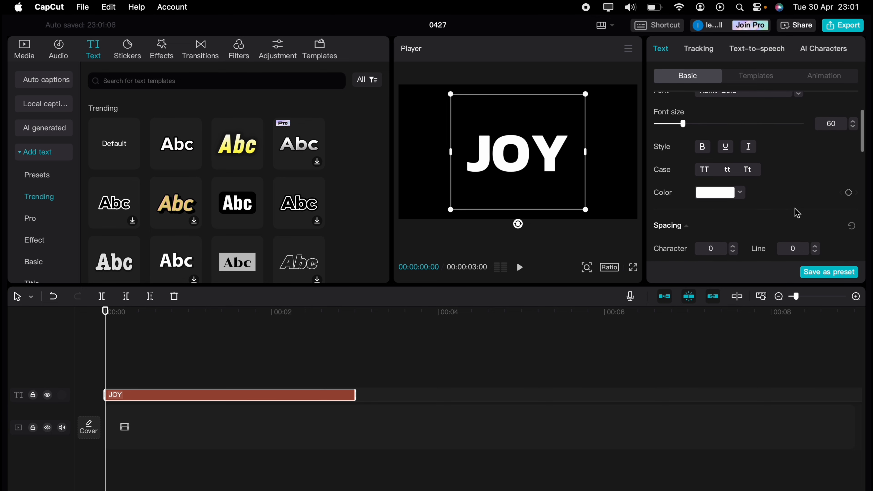
pyautogui.scroll(-3, 797, 213)
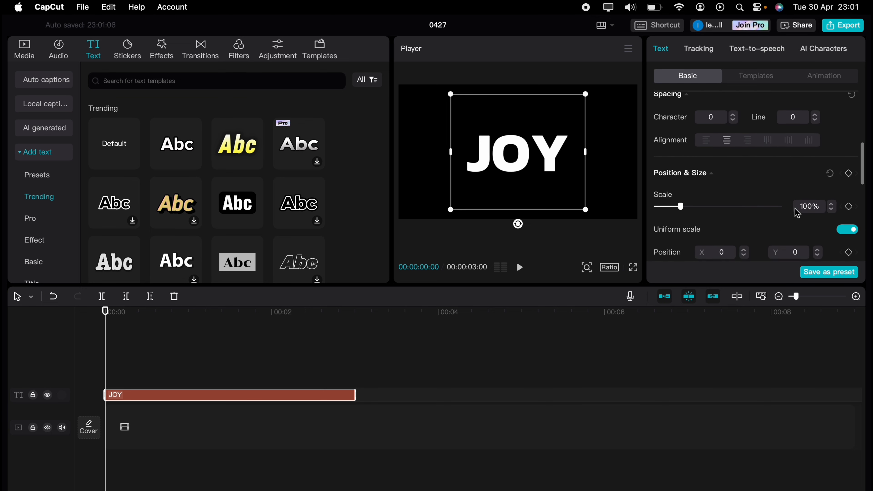
pyautogui.click(849, 169)
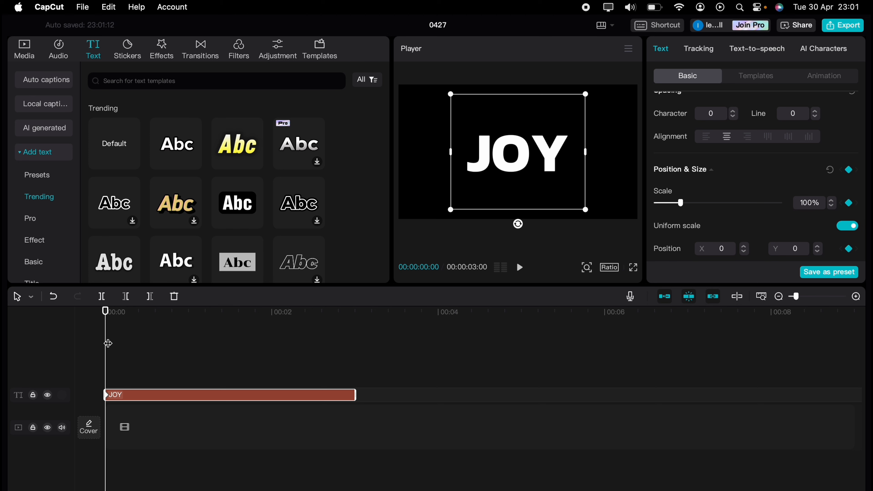
pyautogui.moveTo(108, 344); pyautogui.dragTo(354, 337)
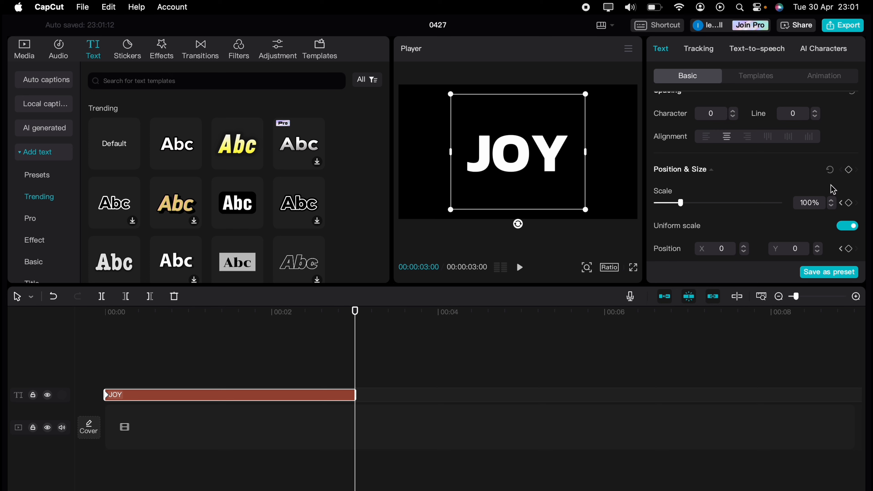
pyautogui.click(795, 203)
pyautogui.write('5')
pyautogui.press('Return')
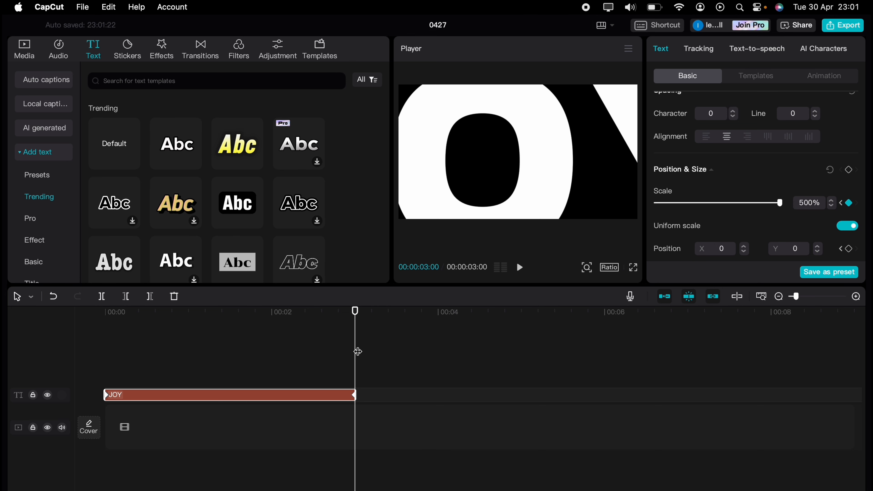
pyautogui.moveTo(358, 351); pyautogui.dragTo(97, 369)
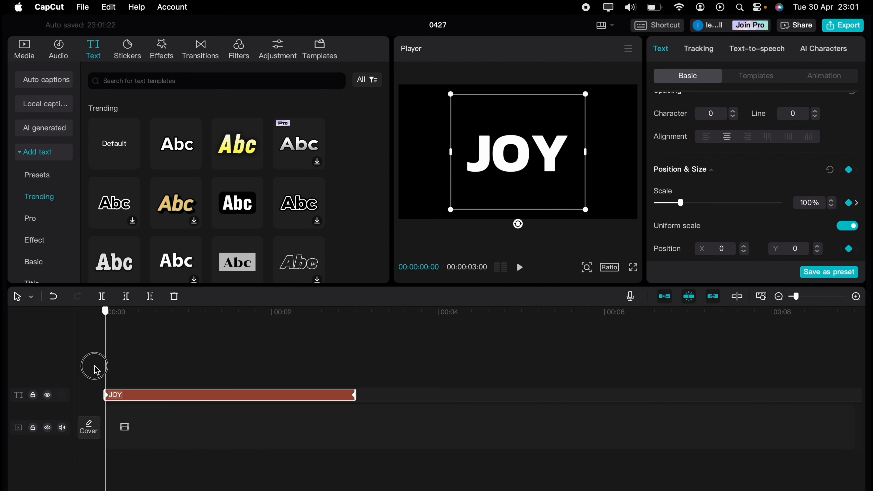
pyautogui.press('space')
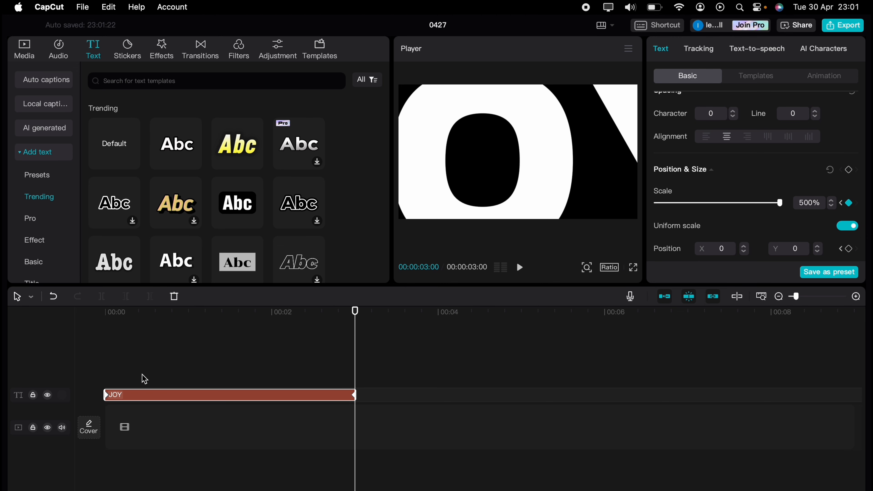
# Export the "JOY" animation as a 4K mov video titled 0427 at 30fps, and dismiss the sharing options
pyautogui.click(833, 23)
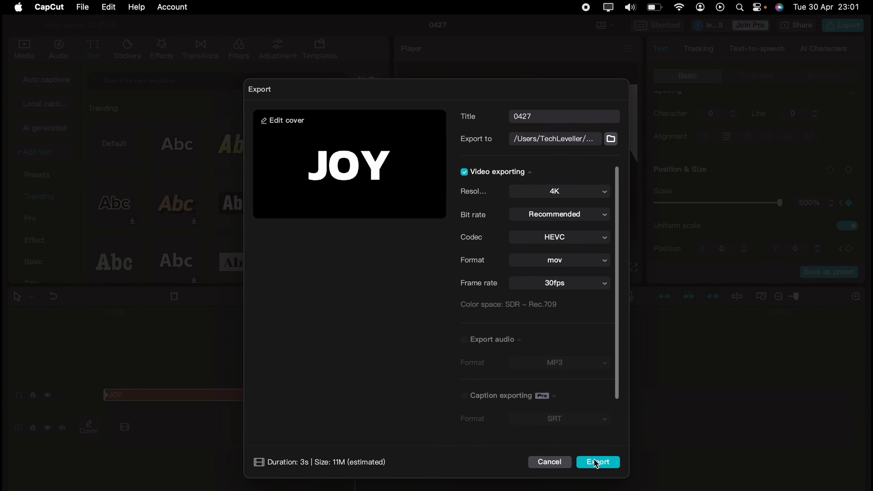
pyautogui.click(597, 461)
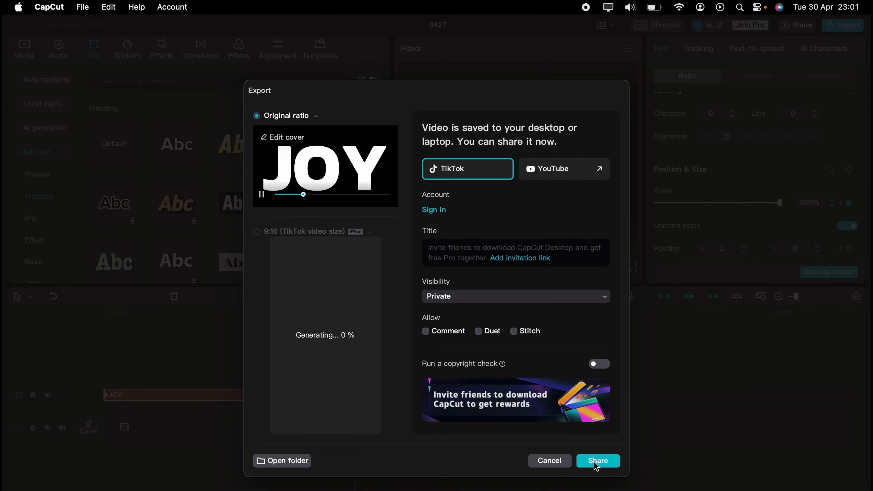
pyautogui.click(549, 456)
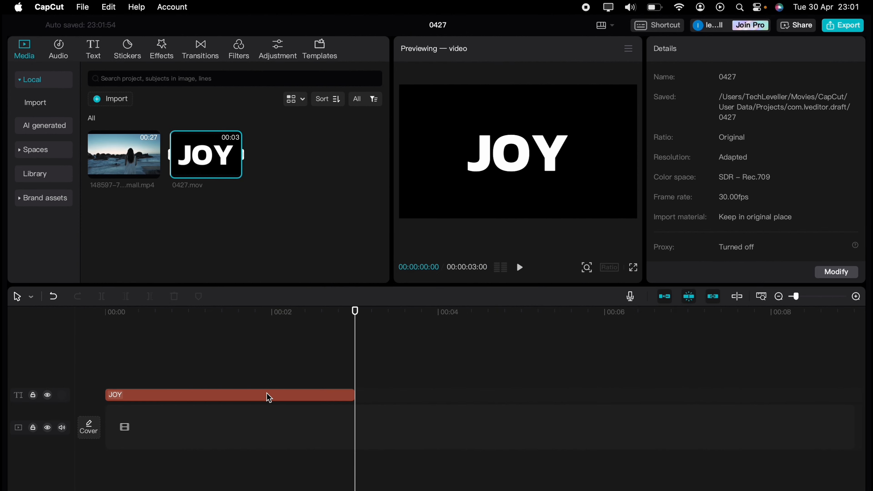
# Delete the "JOY" text clip and place the exported 0427.mov at the start of the timeline
pyautogui.click(272, 395)
pyautogui.press('Delete')
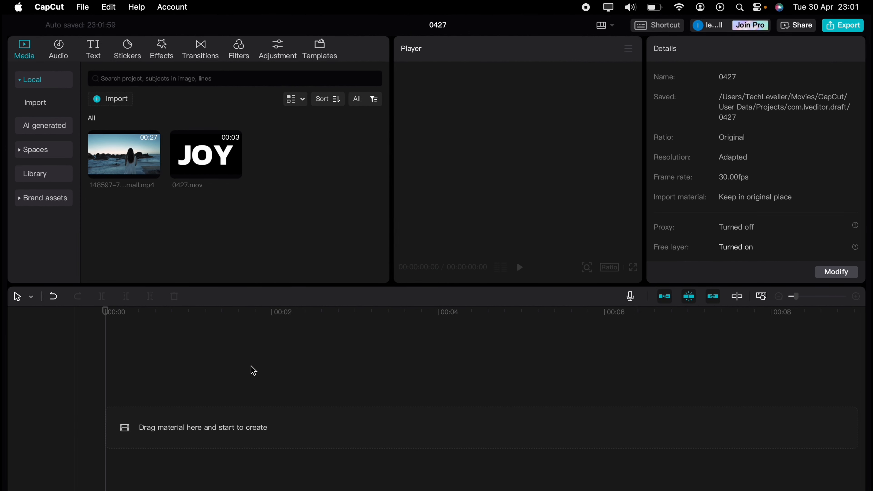
pyautogui.moveTo(195, 172); pyautogui.dragTo(121, 406)
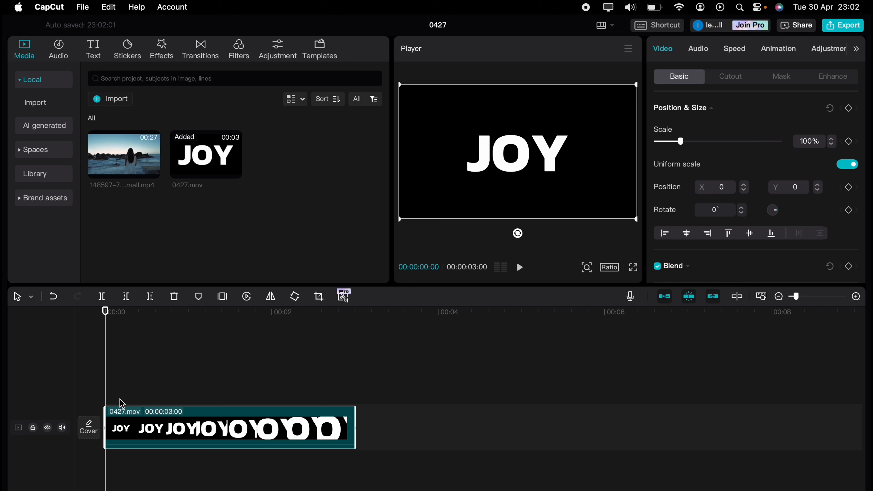
pyautogui.moveTo(120, 165); pyautogui.dragTo(105, 466)
pyautogui.click(132, 430)
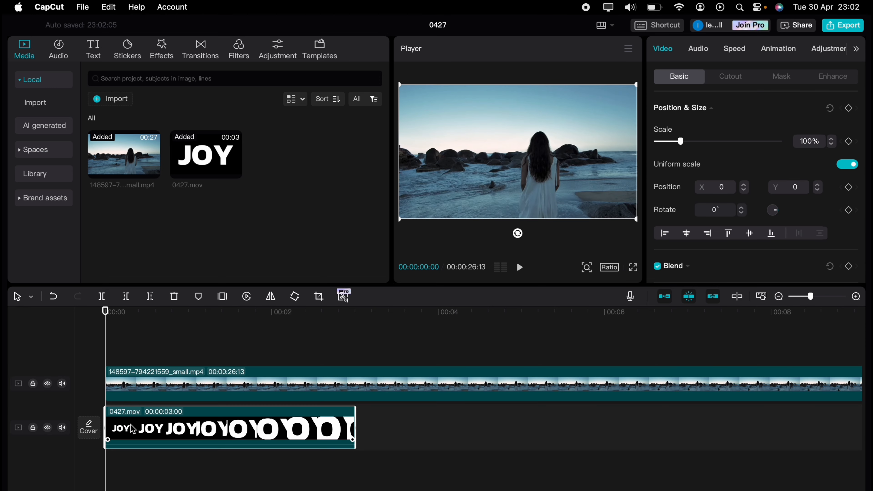
pyautogui.moveTo(140, 425); pyautogui.dragTo(138, 343)
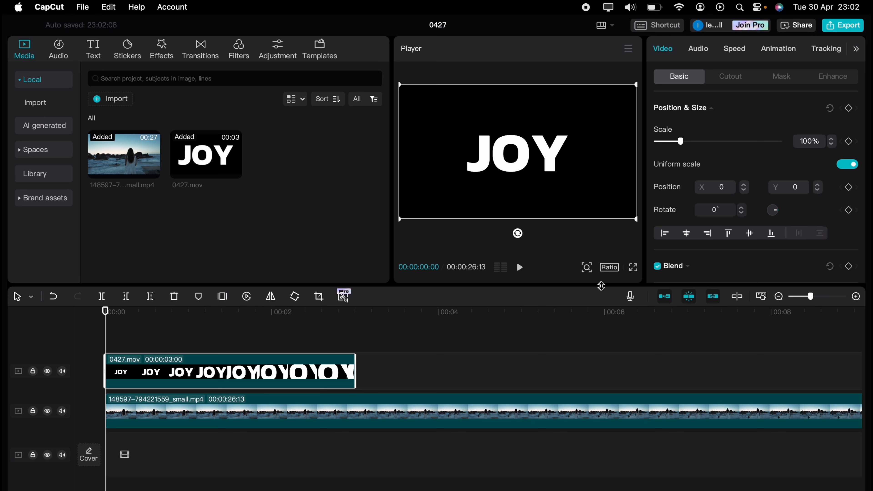
# Set the 0427.mov clip's blend mode to Multiply and play the sequence to preview the beach video through the letters
pyautogui.scroll(-5, 705, 254)
pyautogui.click(690, 186)
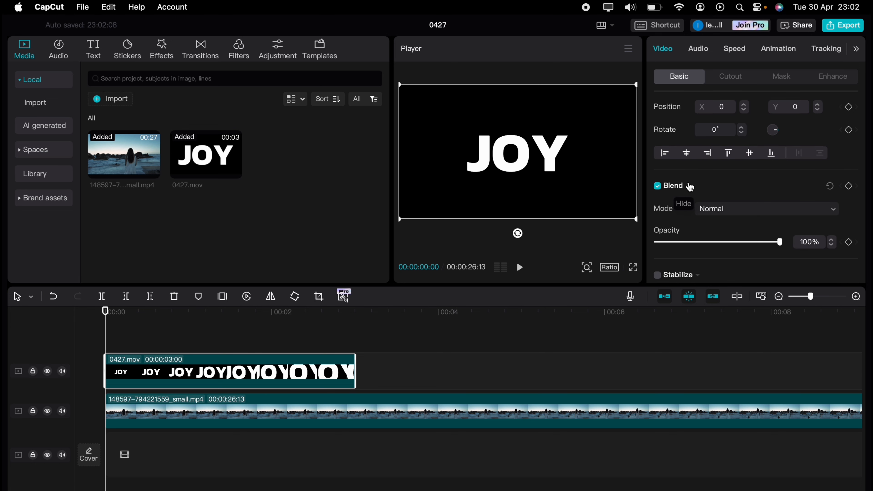
pyautogui.click(690, 186)
pyautogui.click(690, 186)
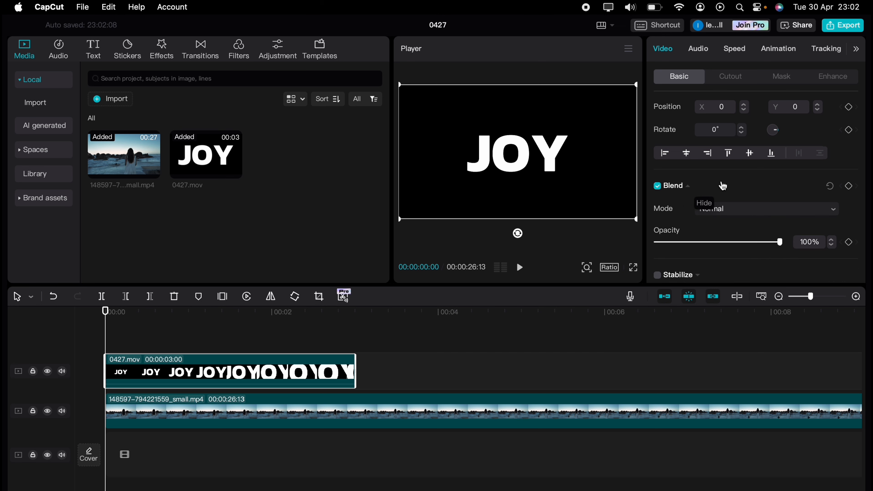
pyautogui.click(750, 213)
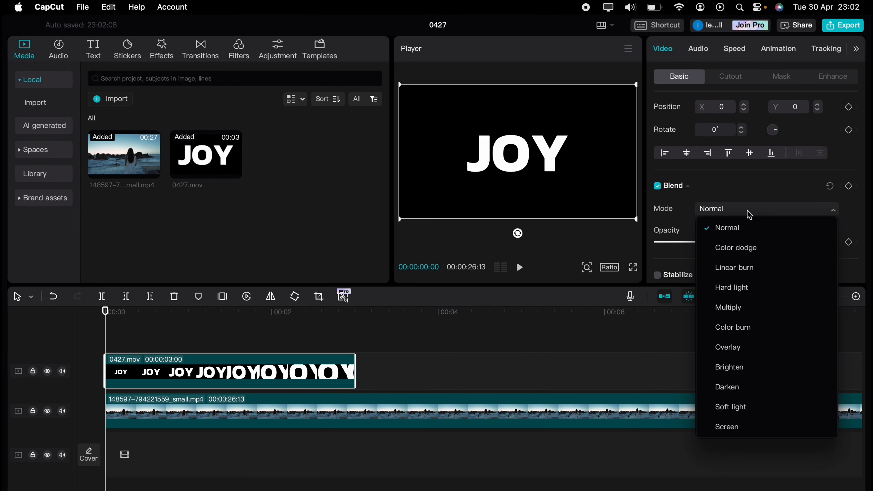
pyautogui.click(745, 311)
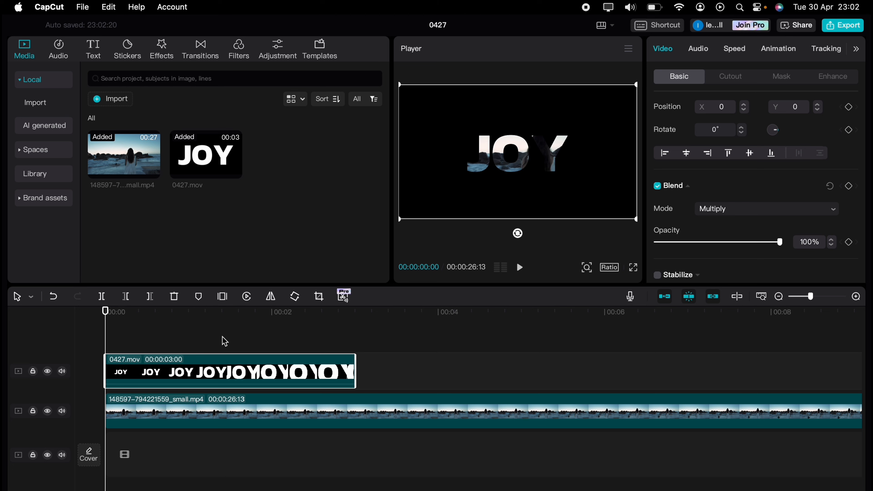
pyautogui.press('space')
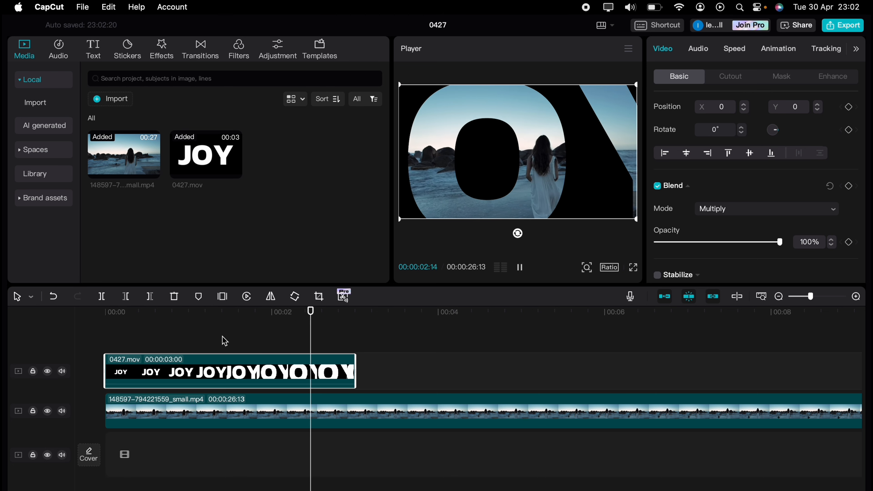
# Enlarge the beach video clip to 141%, offset it to about X -553, Y -121, and preview the sequence from the start
pyautogui.press('space')
pyautogui.moveTo(158, 332); pyautogui.dragTo(107, 333)
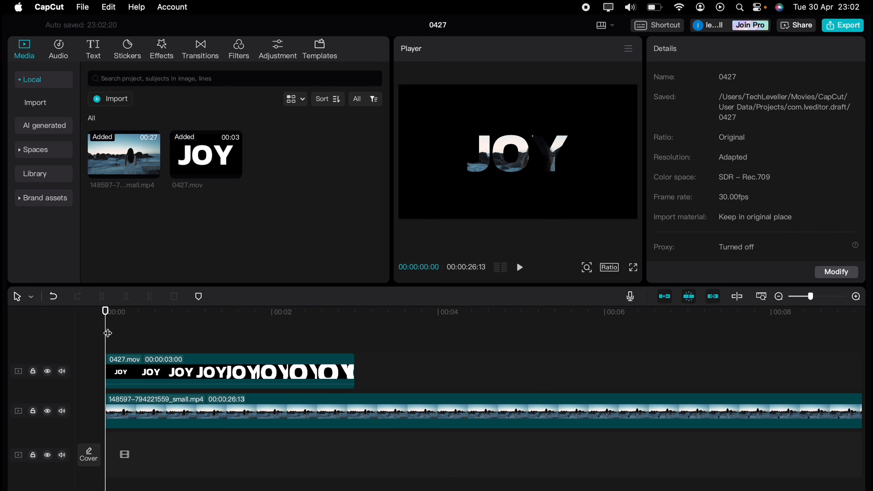
pyautogui.click(214, 405)
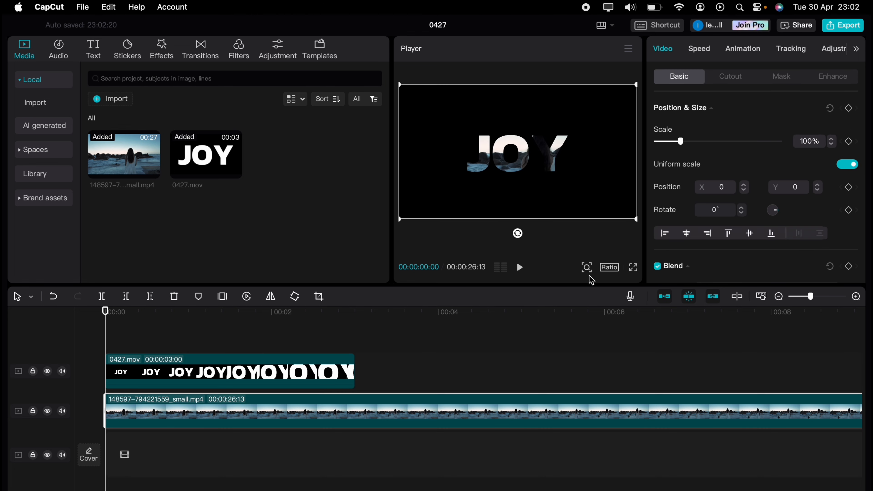
pyautogui.moveTo(635, 218); pyautogui.dragTo(669, 234)
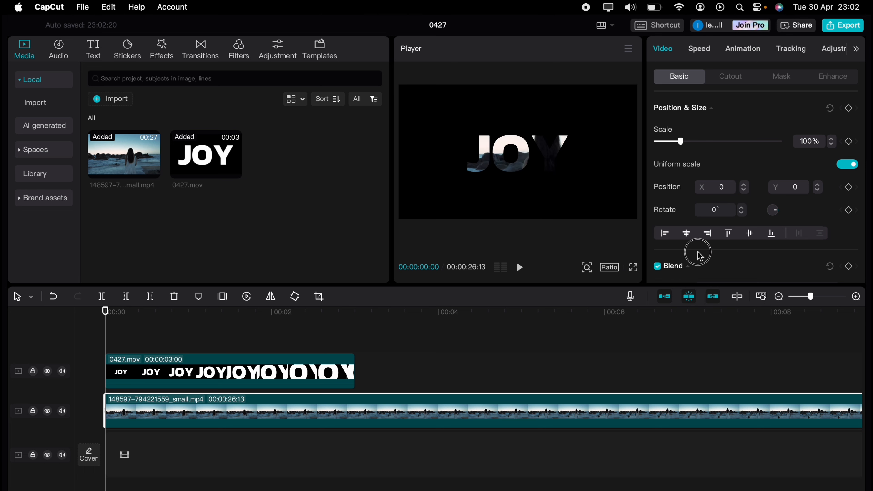
pyautogui.moveTo(572, 195); pyautogui.dragTo(530, 198)
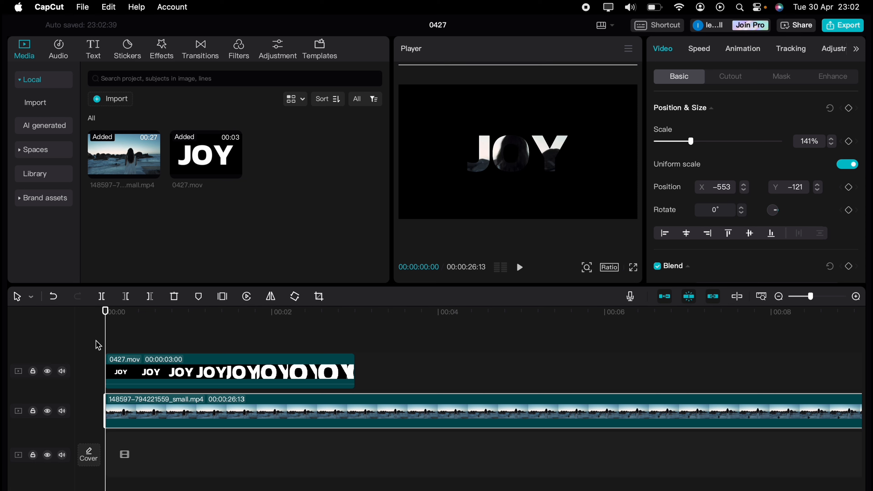
pyautogui.press('space')
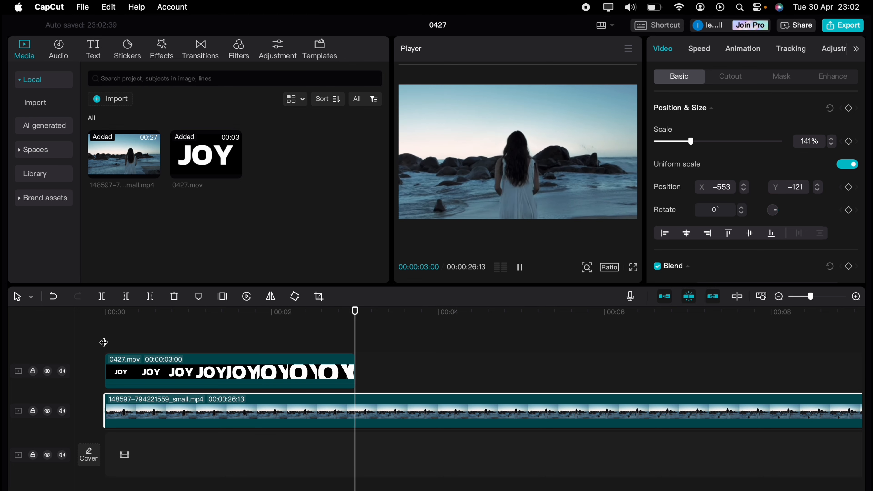
pyautogui.press('space')
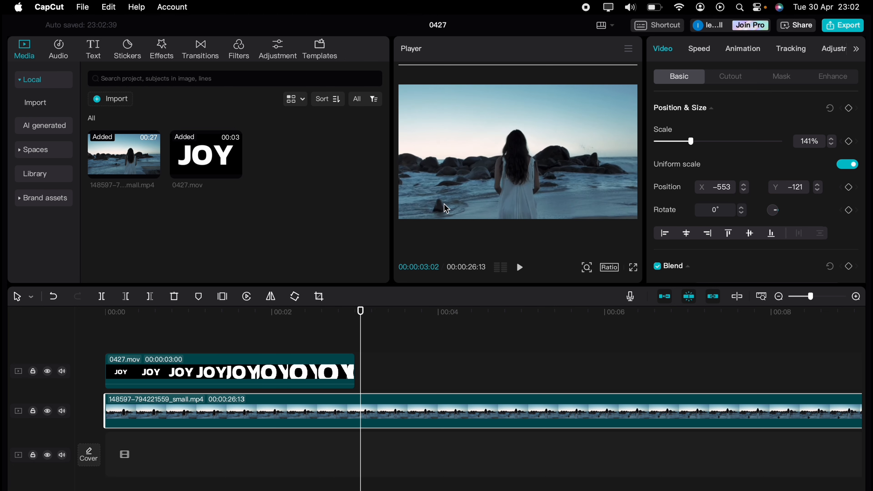
# Shift the enlarged beach video slightly right and up in the frame, and replay the sequence from the start
pyautogui.moveTo(446, 208); pyautogui.dragTo(468, 199)
pyautogui.moveTo(199, 333); pyautogui.dragTo(72, 329)
pyautogui.press('space')
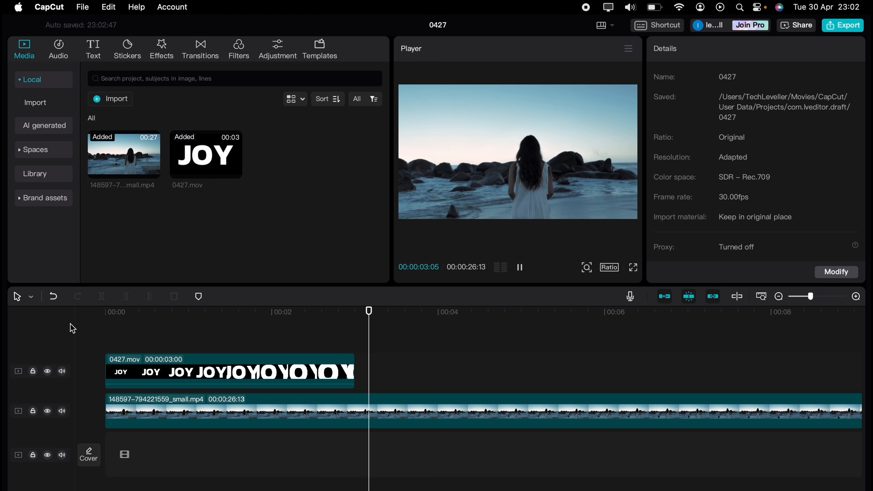
pyautogui.press('space')
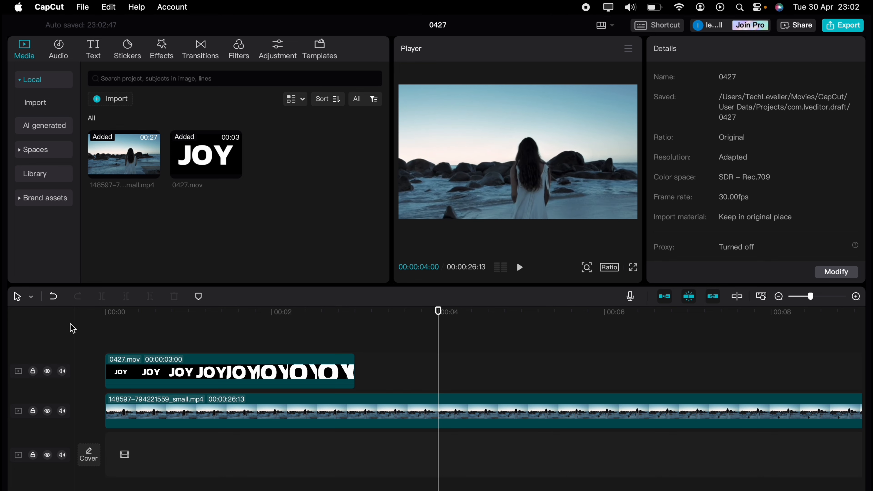
# Apply the Zoom In exit animation to the 0427.mov clip
pyautogui.click(332, 368)
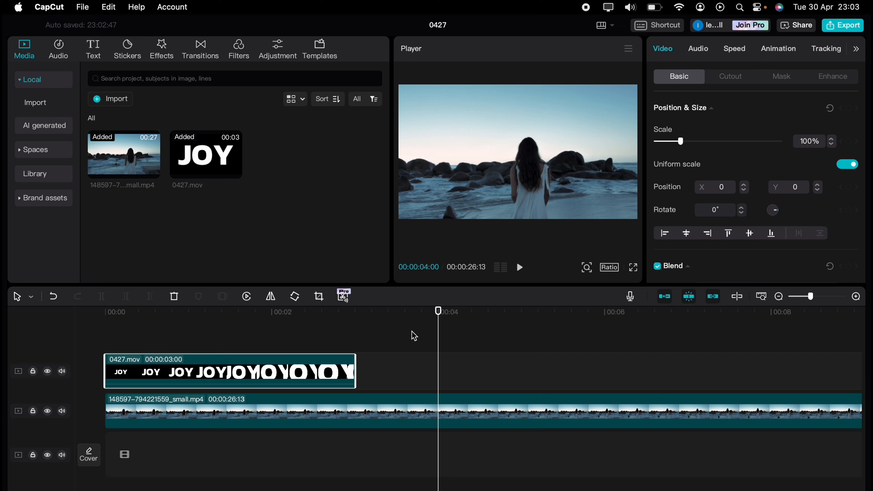
pyautogui.click(775, 55)
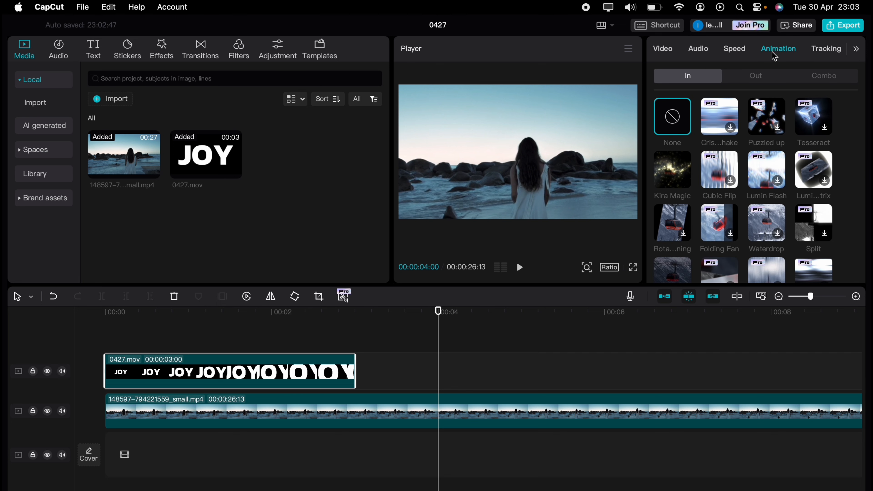
pyautogui.click(758, 78)
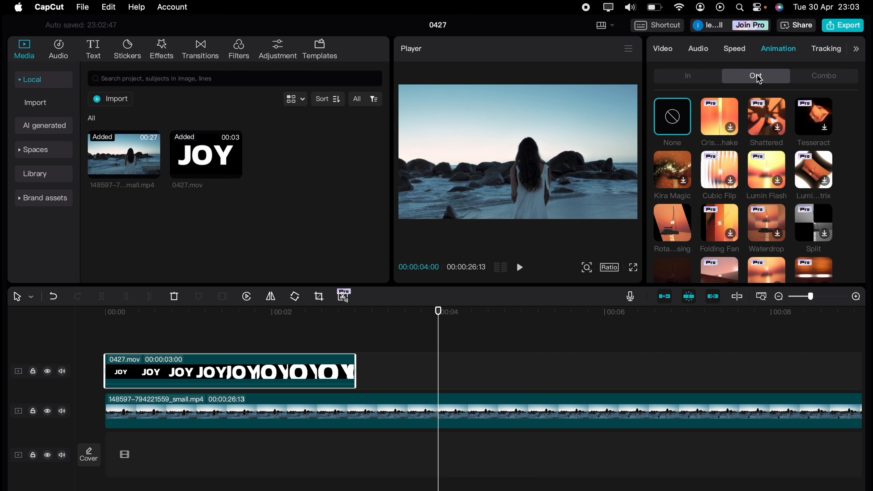
pyautogui.scroll(-5, 840, 199)
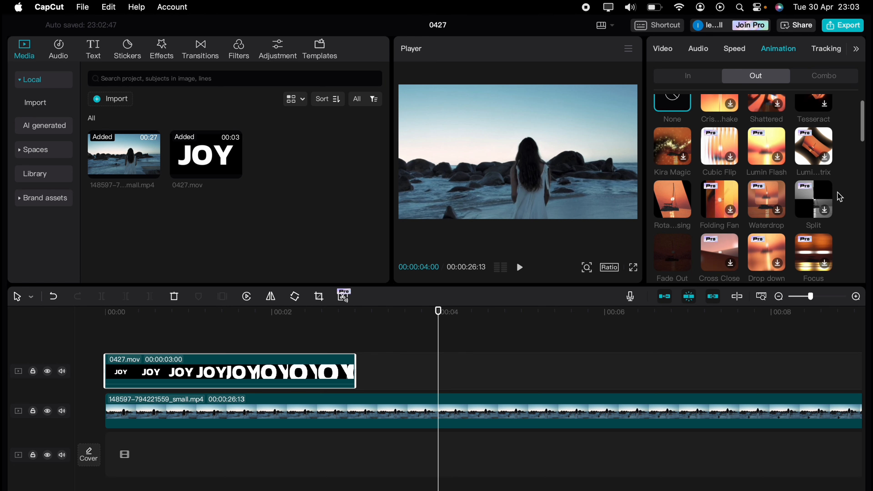
pyautogui.scroll(-2, 839, 198)
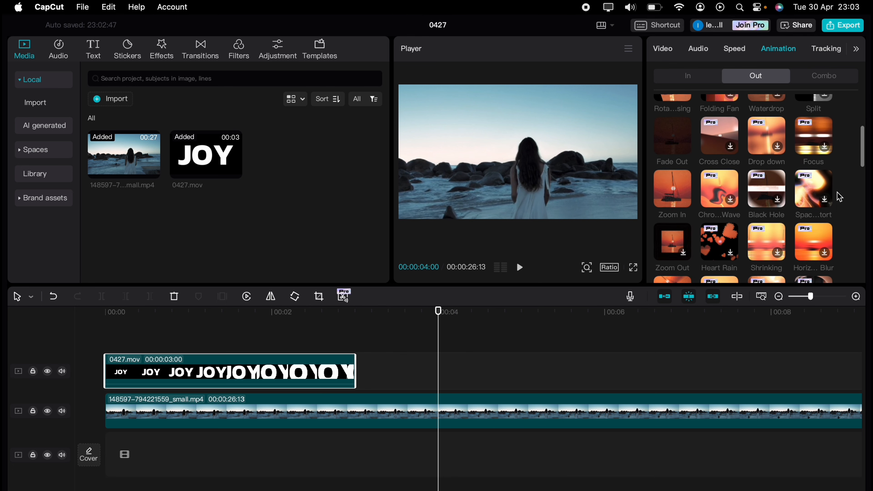
pyautogui.click(665, 177)
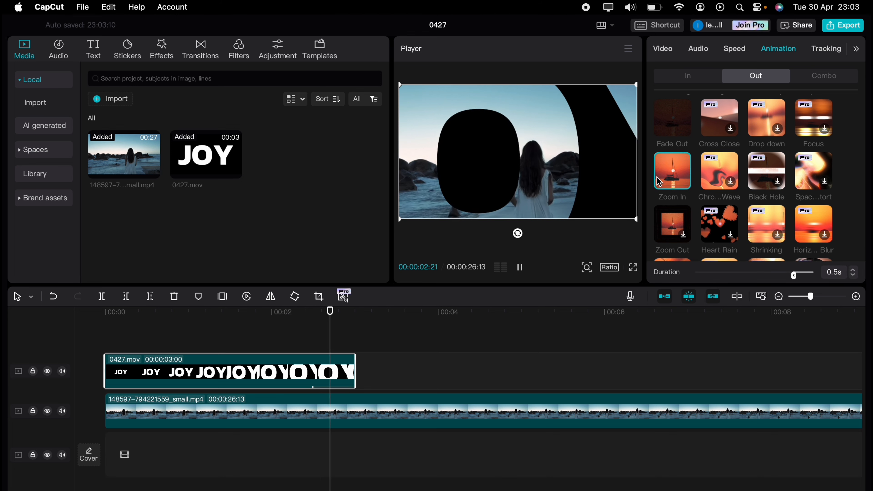
# Preview the finished "JOY" reveal from the start, including in full screen
pyautogui.click(216, 336)
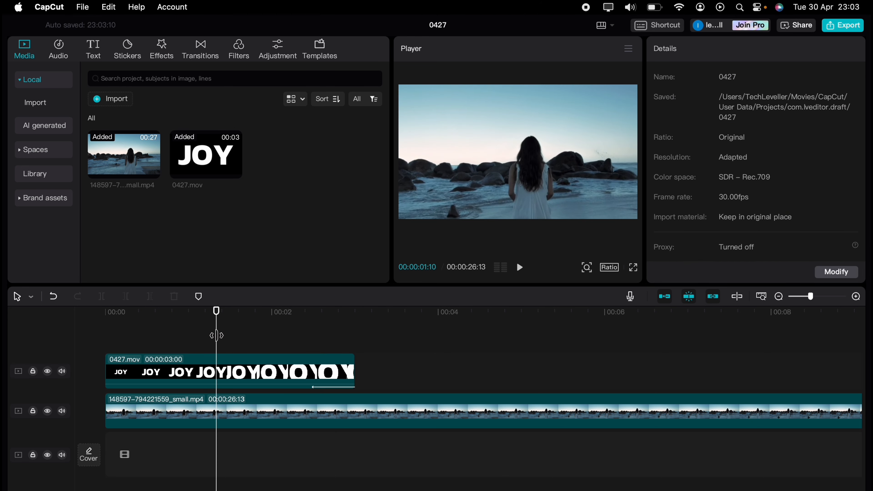
pyautogui.moveTo(216, 336); pyautogui.dragTo(103, 329)
pyautogui.press('space')
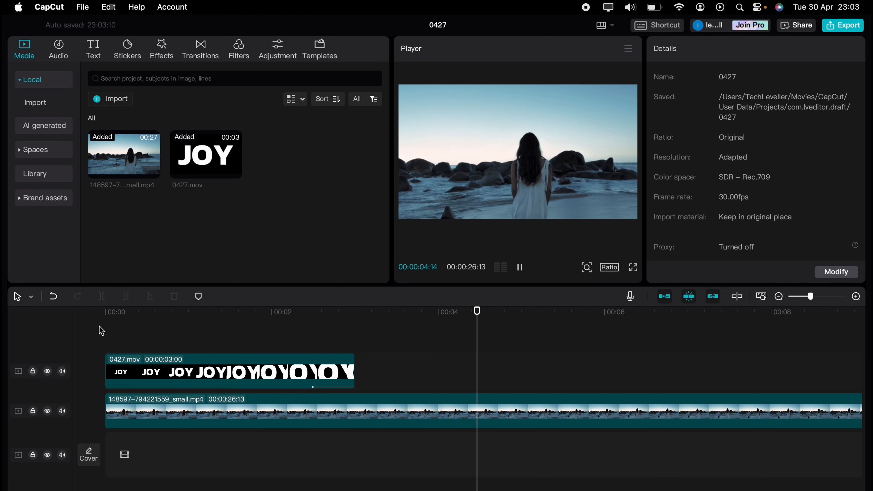
pyautogui.press('space')
pyautogui.click(634, 267)
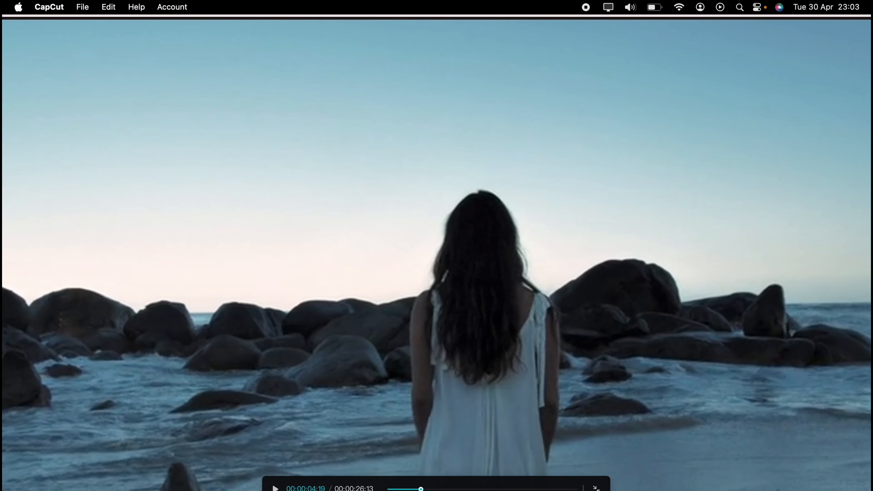
pyautogui.click(388, 489)
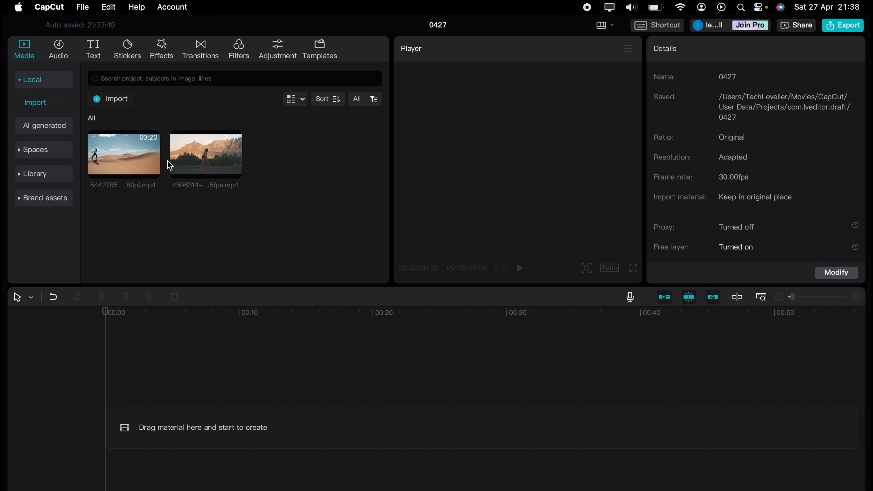
# Place 4596314-hd_1920_1080_25fps.mp4 at the timeline's start and add a default text clip on a track above it
pyautogui.moveTo(188, 164)
pyautogui.moveTo(193, 162); pyautogui.dragTo(131, 411)
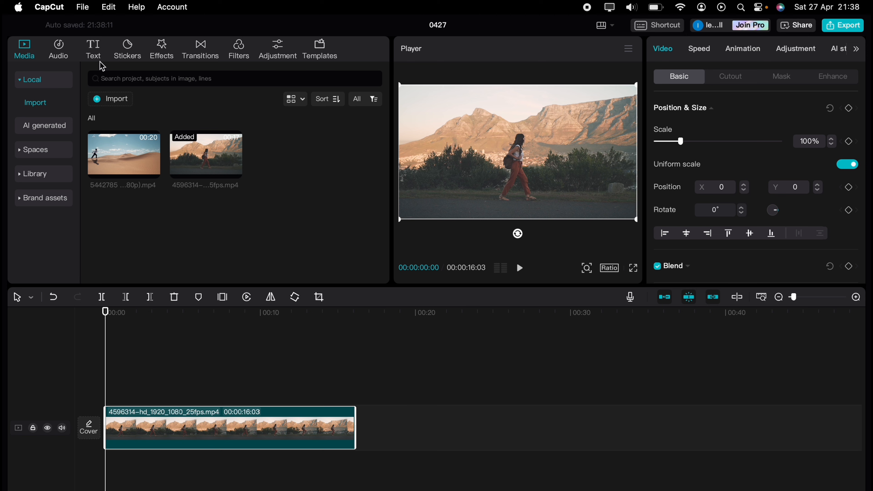
pyautogui.click(96, 52)
pyautogui.moveTo(119, 165)
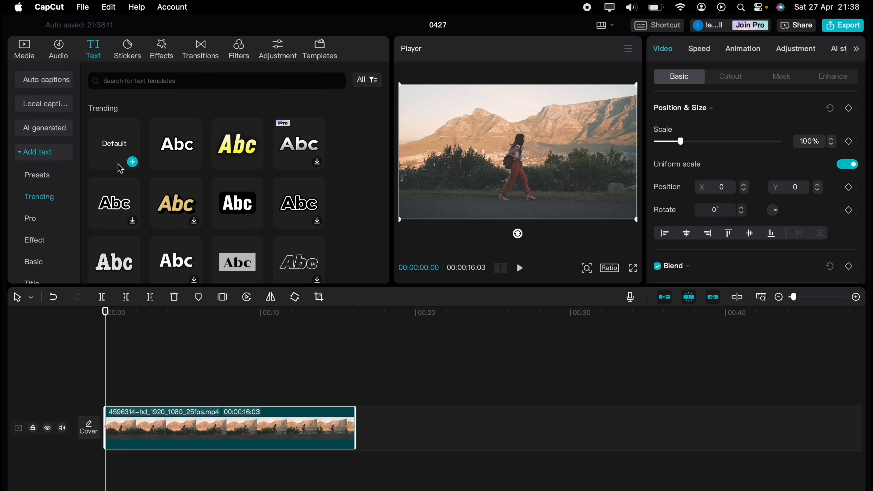
pyautogui.moveTo(116, 145); pyautogui.dragTo(106, 396)
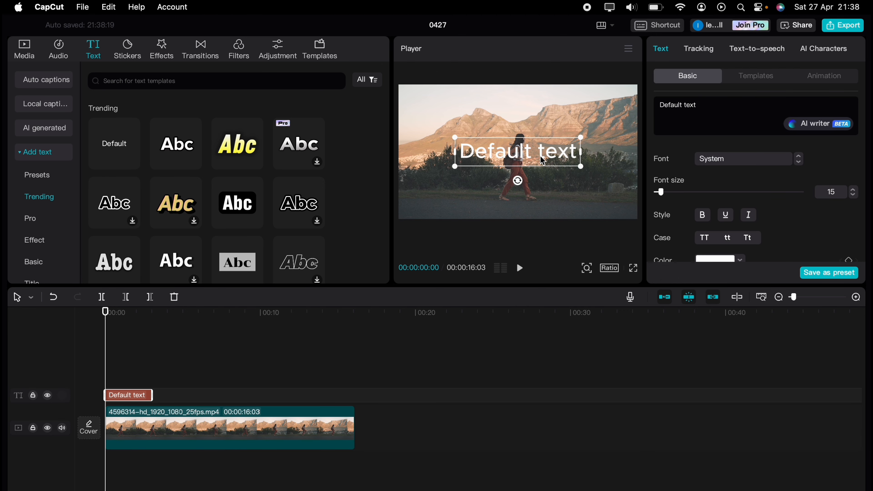
# Change the title to "The journey of a thousand miles begins with a single step." in Shrikhand, size 40, and extend its clip to the video's end
pyautogui.tripleClick(702, 104)
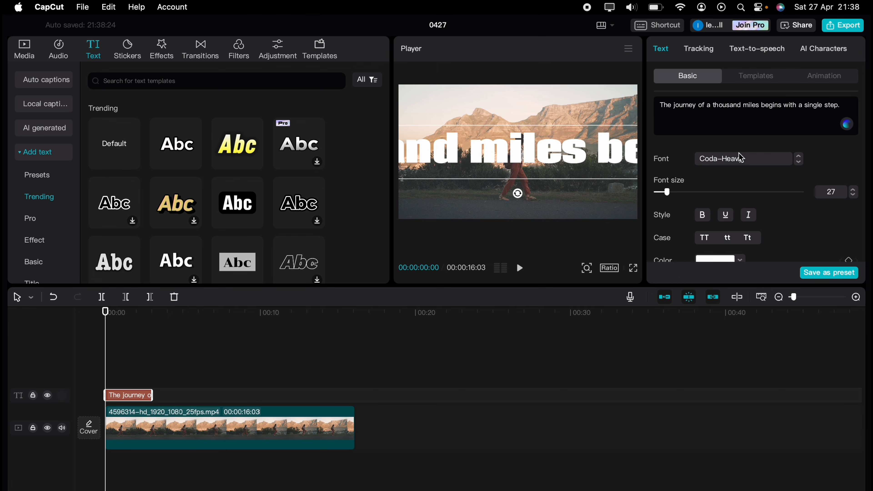
pyautogui.click(743, 159)
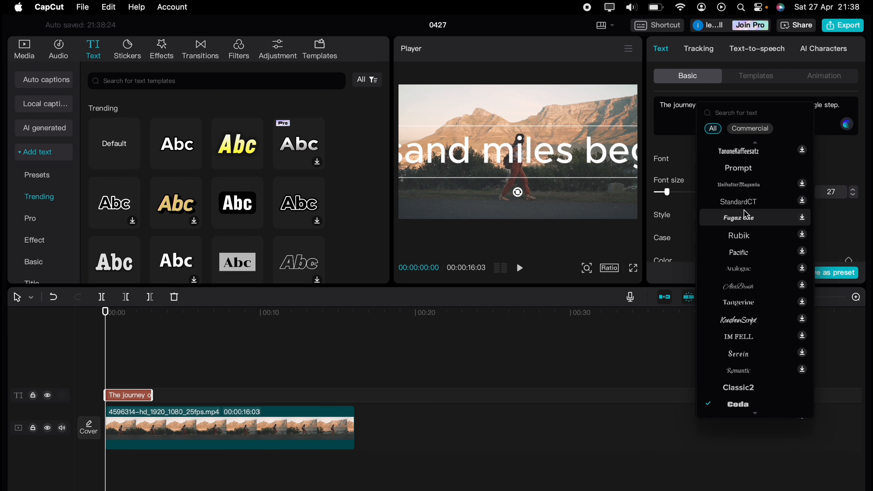
pyautogui.scroll(-2, 752, 353)
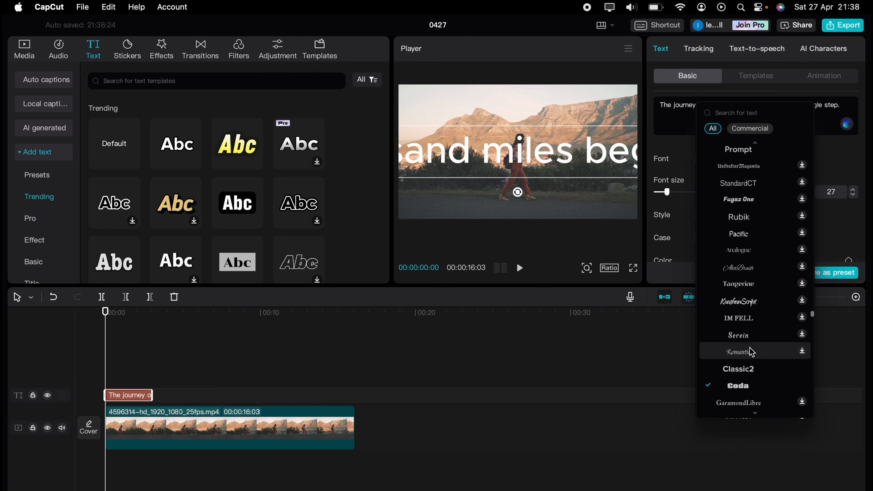
pyautogui.scroll(-3, 759, 372)
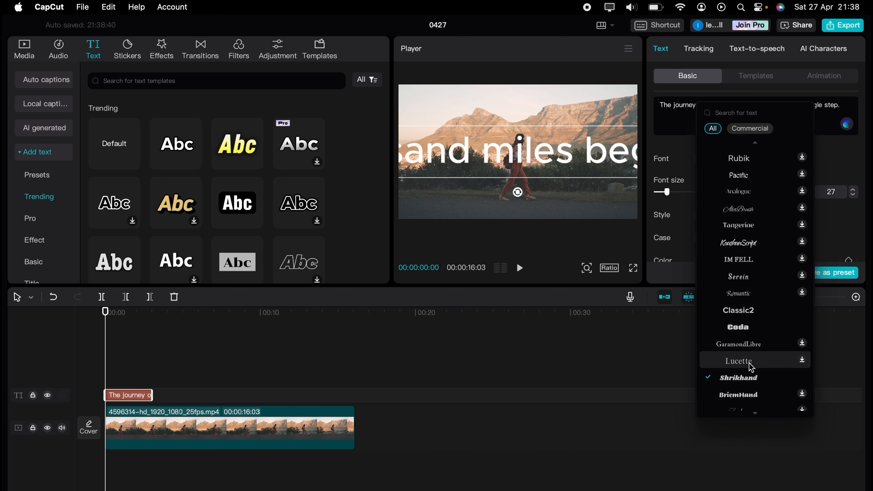
pyautogui.click(746, 376)
pyautogui.click(853, 189)
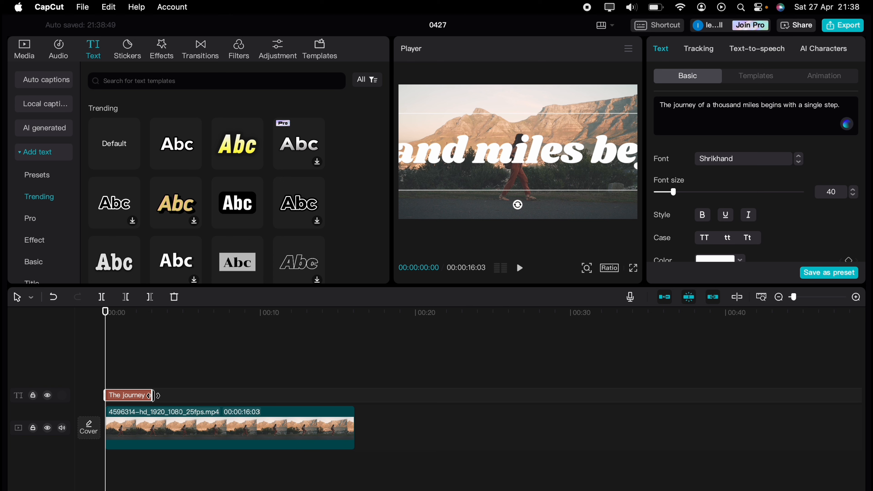
pyautogui.moveTo(152, 395); pyautogui.dragTo(356, 395)
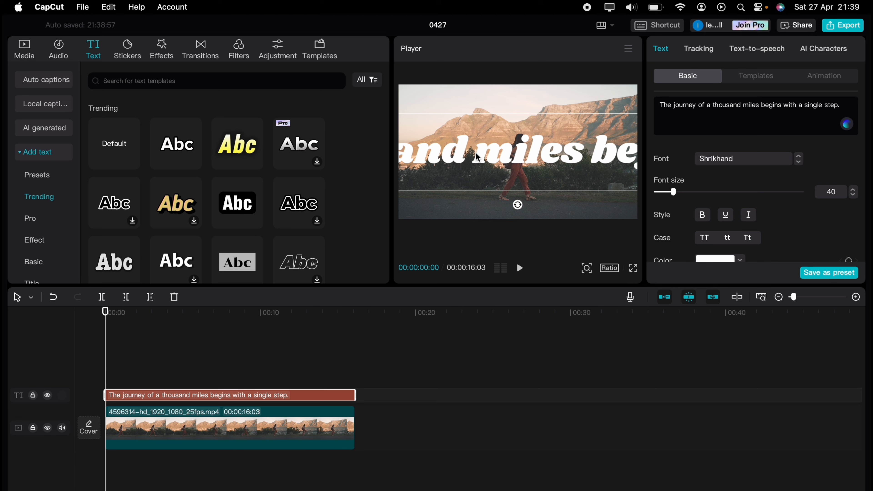
# Move the title past the frame's right edge to about X 11064, Y -165, and keyframe its position and size at the start
pyautogui.moveTo(476, 154); pyautogui.dragTo(659, 163)
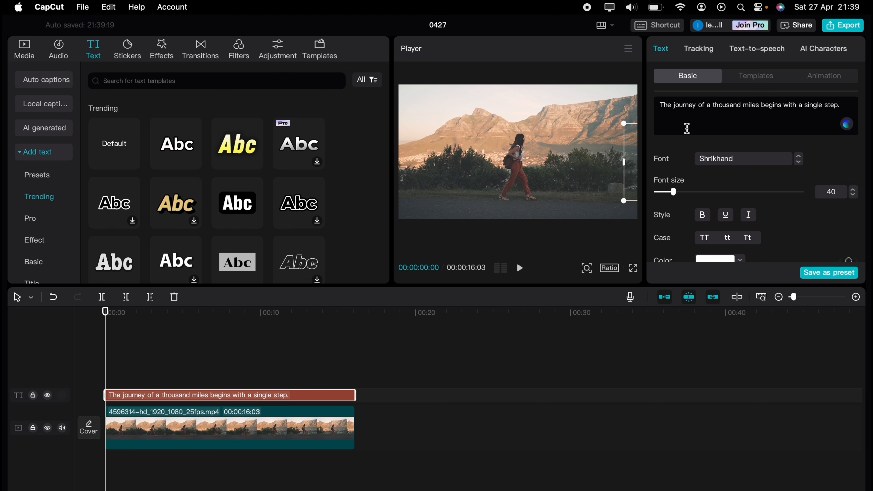
pyautogui.scroll(-10, 730, 195)
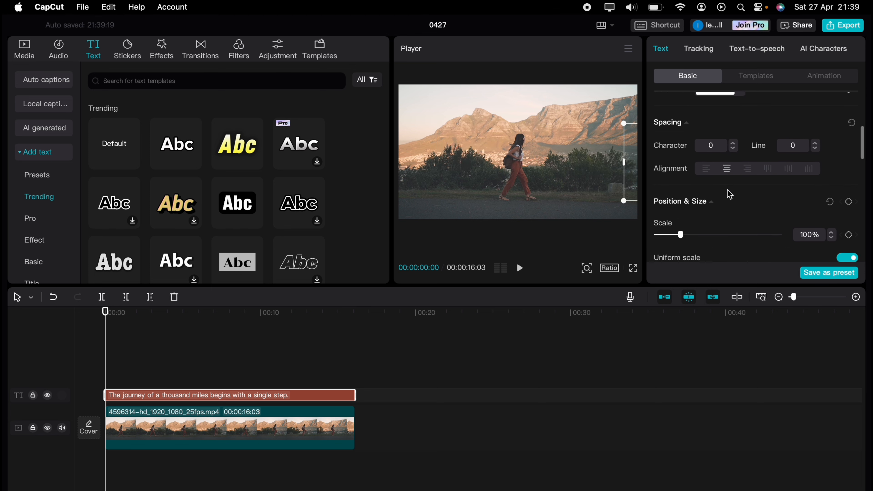
pyautogui.scroll(-2, 729, 192)
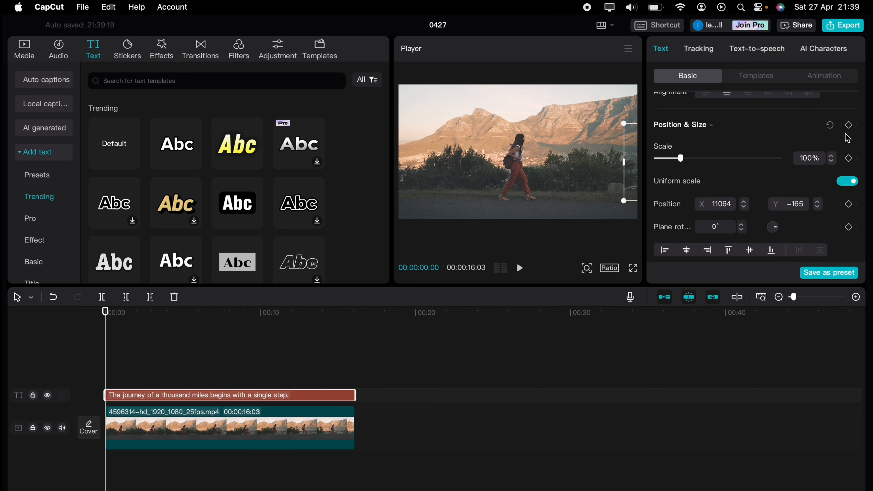
pyautogui.click(849, 127)
# At the video's end, move the title past the frame's left edge to about X -11166 and set its Y position to -165
pyautogui.moveTo(108, 329); pyautogui.dragTo(377, 322)
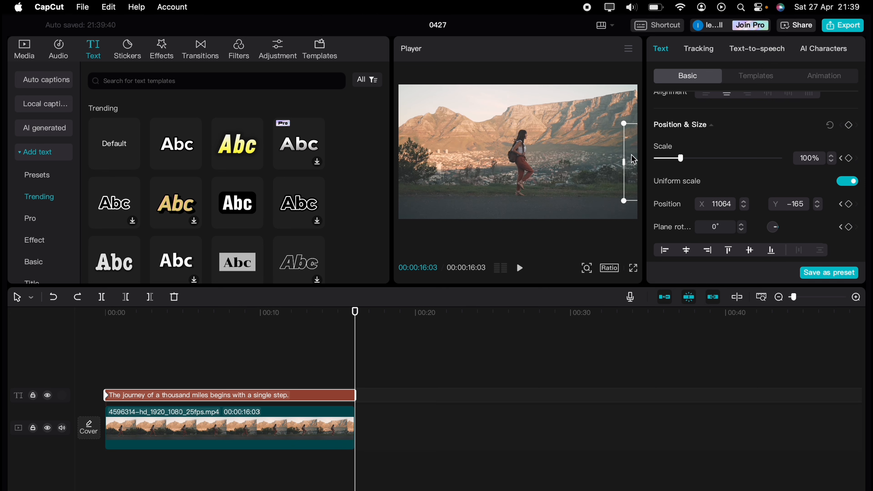
pyautogui.moveTo(633, 159); pyautogui.dragTo(362, 157)
pyautogui.moveTo(561, 178); pyautogui.dragTo(290, 174)
pyautogui.moveTo(566, 183); pyautogui.dragTo(335, 164)
pyautogui.moveTo(474, 168); pyautogui.dragTo(432, 168)
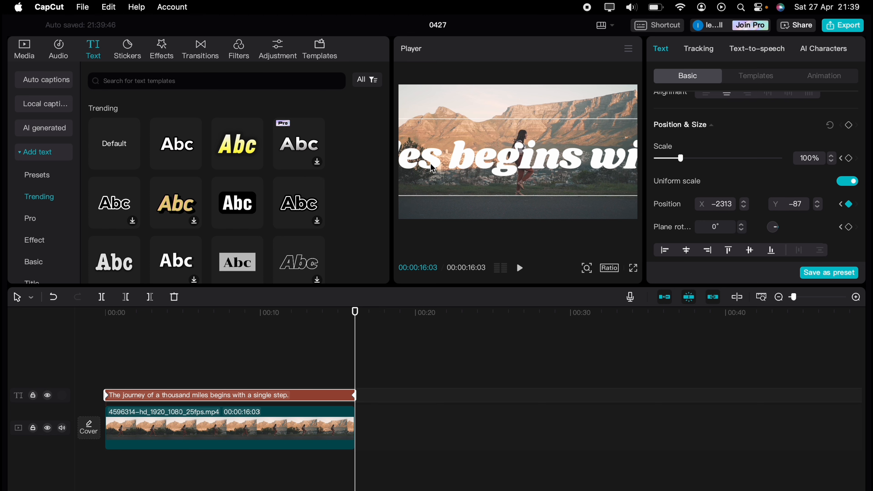
pyautogui.moveTo(607, 176); pyautogui.dragTo(343, 164)
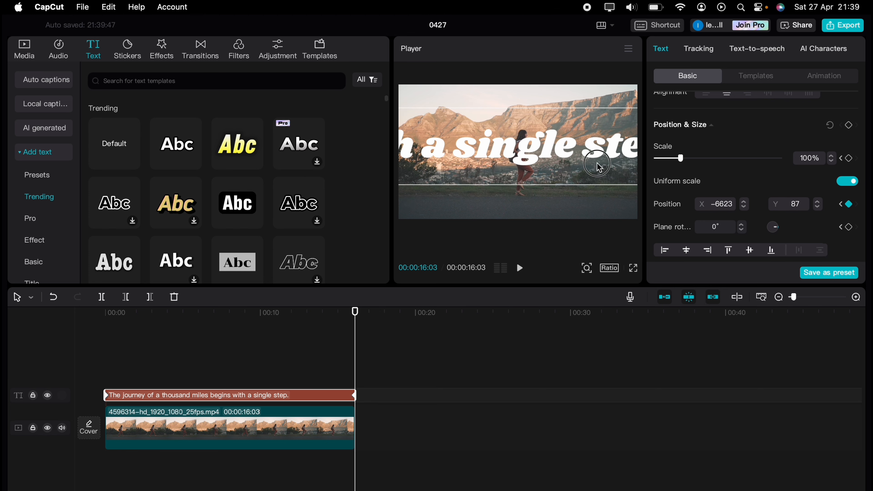
pyautogui.moveTo(597, 163); pyautogui.dragTo(316, 181)
pyautogui.click(799, 201)
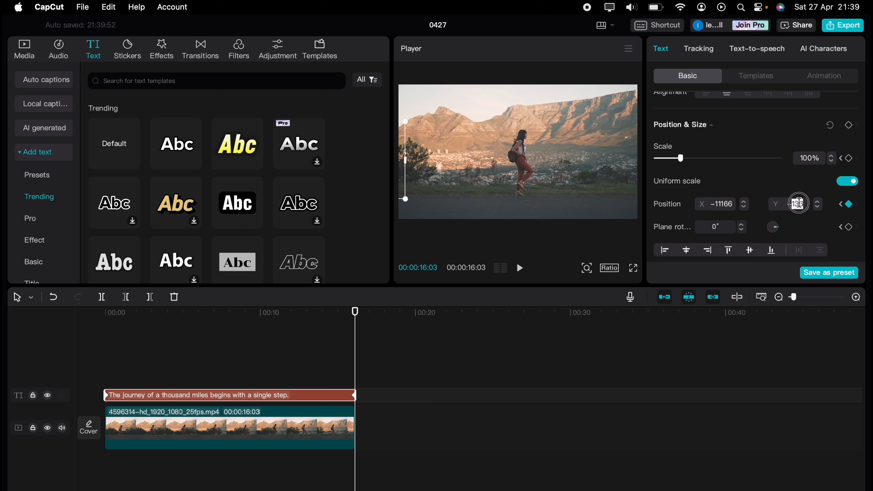
pyautogui.write('-1')
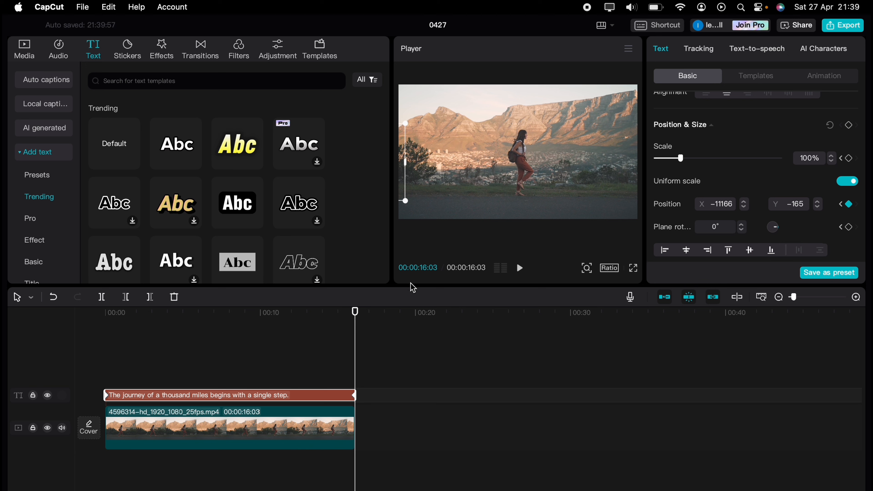
# Play back the scrolling quote over the walking woman from the start of the timeline
pyautogui.click(150, 357)
pyautogui.click(90, 356)
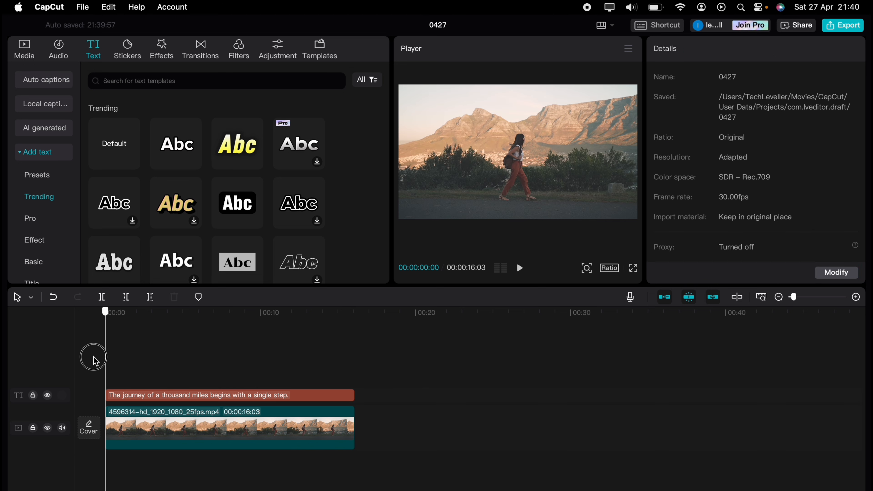
pyautogui.press('space')
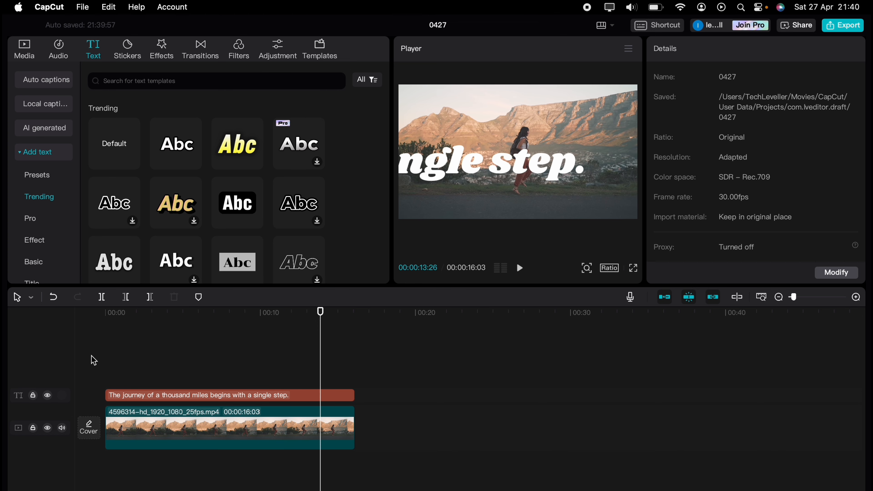
pyautogui.press('space')
# Place a second copy of 4596314-hd_1920_1080_25fps.mp4 above the title at the timeline's start and return the playhead there
pyautogui.click(31, 54)
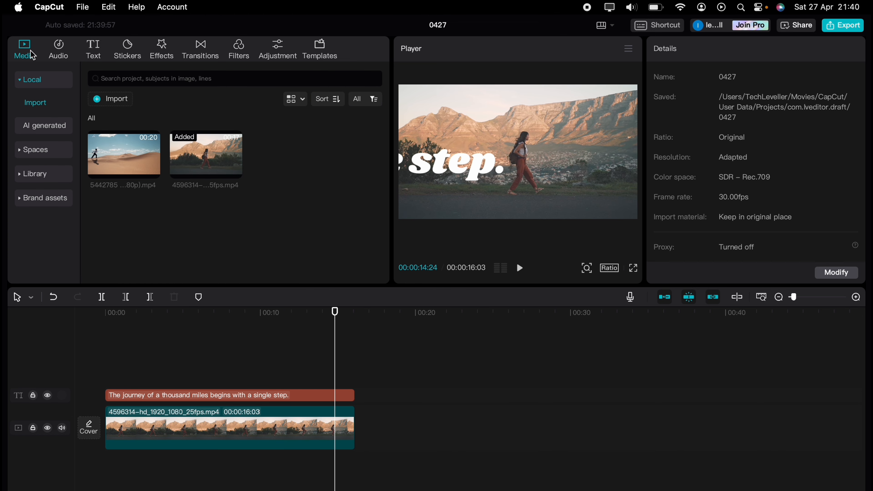
pyautogui.moveTo(206, 153); pyautogui.dragTo(103, 369)
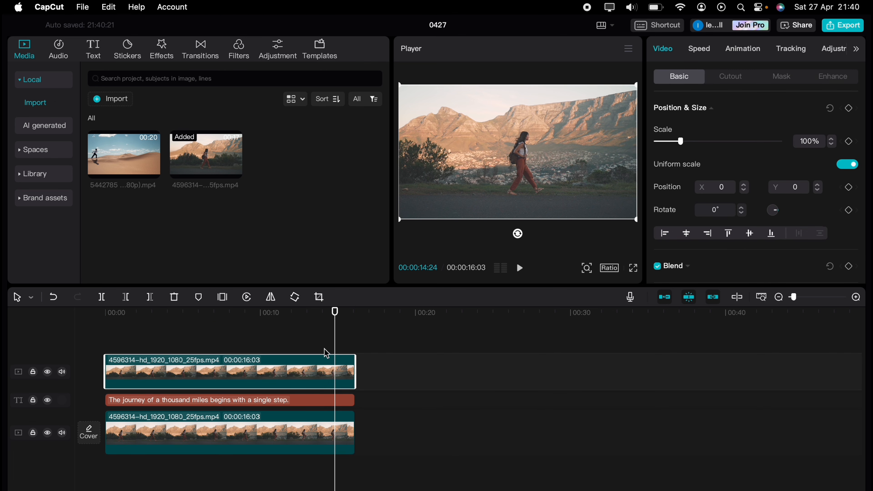
pyautogui.moveTo(337, 343); pyautogui.dragTo(105, 341)
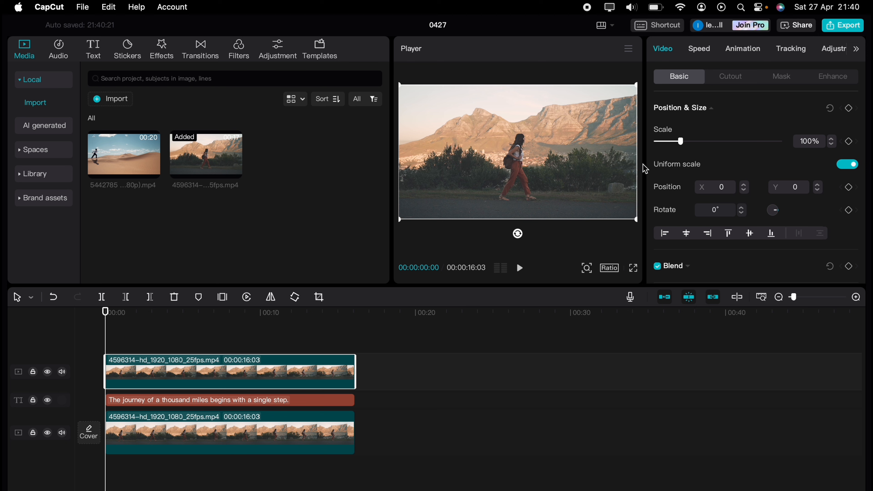
# Apply a Horizontal mask to the upper video, rotate it to 96° along the woman's body, and keyframe it at the start
pyautogui.click(785, 80)
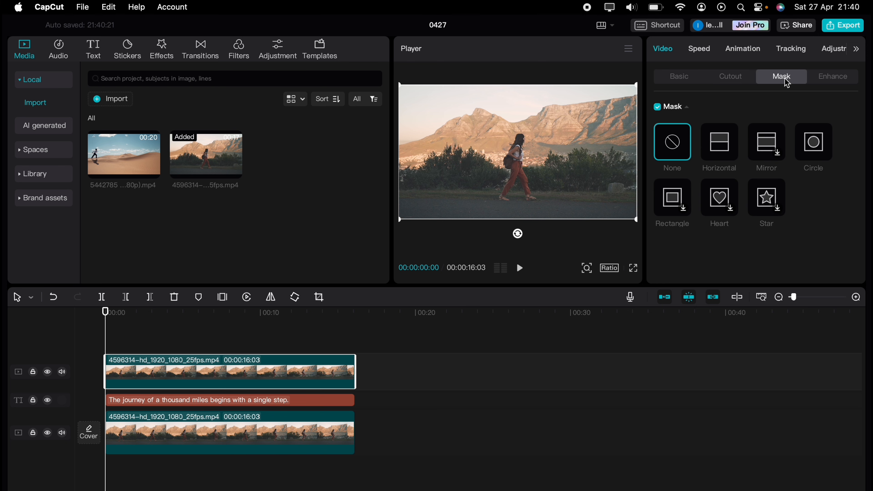
pyautogui.click(726, 147)
pyautogui.moveTo(518, 167); pyautogui.dragTo(497, 150)
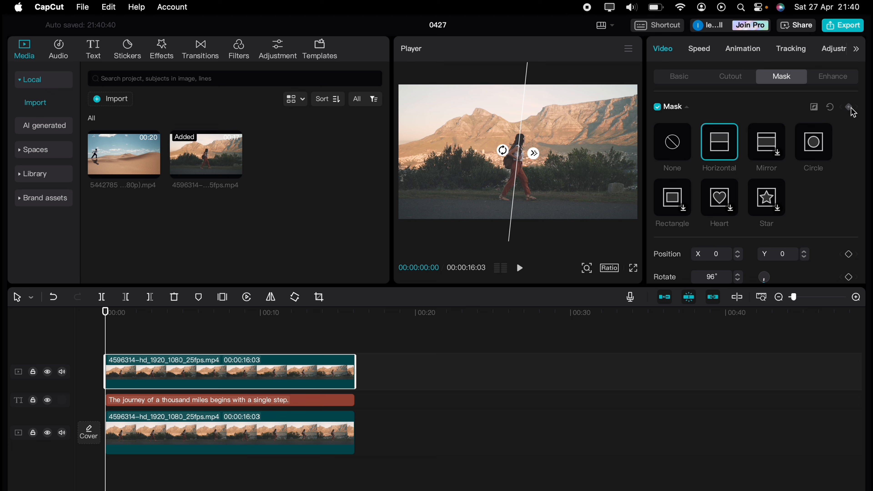
# Advance through the upper clip and keyframe the mask's position at intervals so its edge follows the walking woman
pyautogui.press('space')
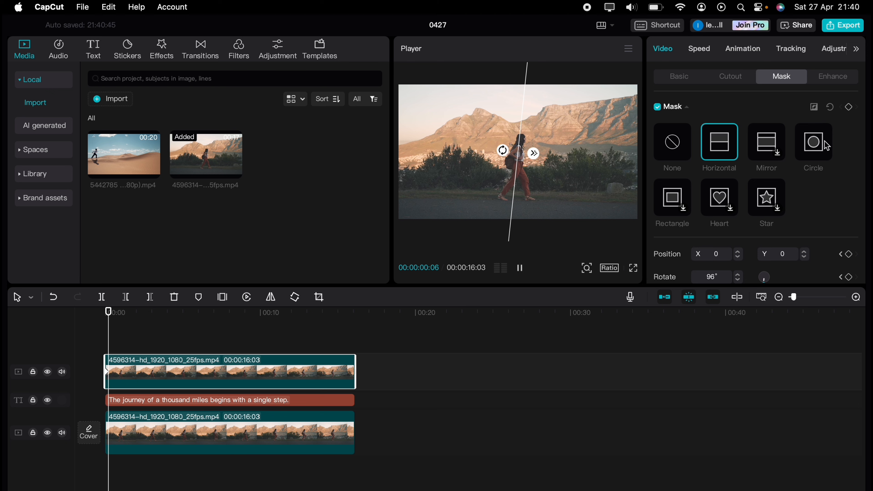
pyautogui.press('space')
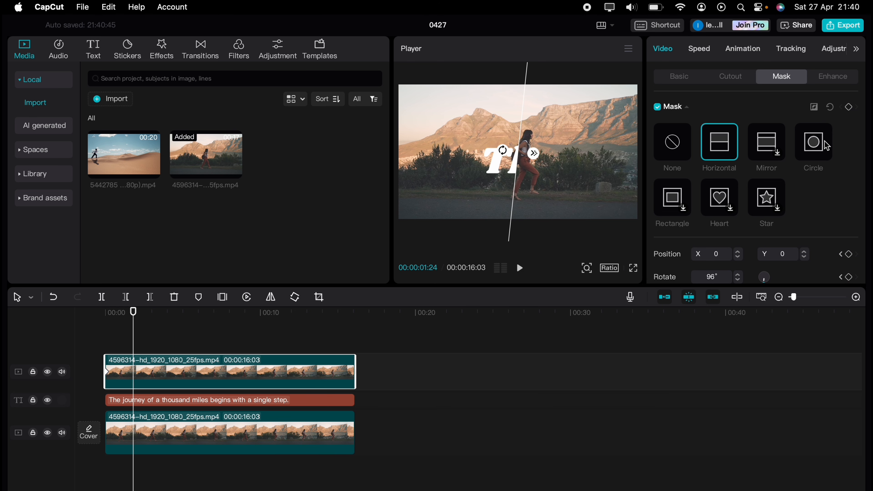
pyautogui.moveTo(527, 120)
pyautogui.mouseDown()
pyautogui.moveTo(545, 129)
pyautogui.moveTo(537, 128)
pyautogui.mouseUp()
pyautogui.press('space')
pyautogui.press('space')
pyautogui.press('space')
pyautogui.press('space')
pyautogui.press('space')
pyautogui.press('space')
pyautogui.press('space')
pyautogui.press('space')
pyautogui.press('space')
pyautogui.press('space')
pyautogui.press('space')
pyautogui.press('space')
pyautogui.press('space')
pyautogui.press('space')
pyautogui.press('space')
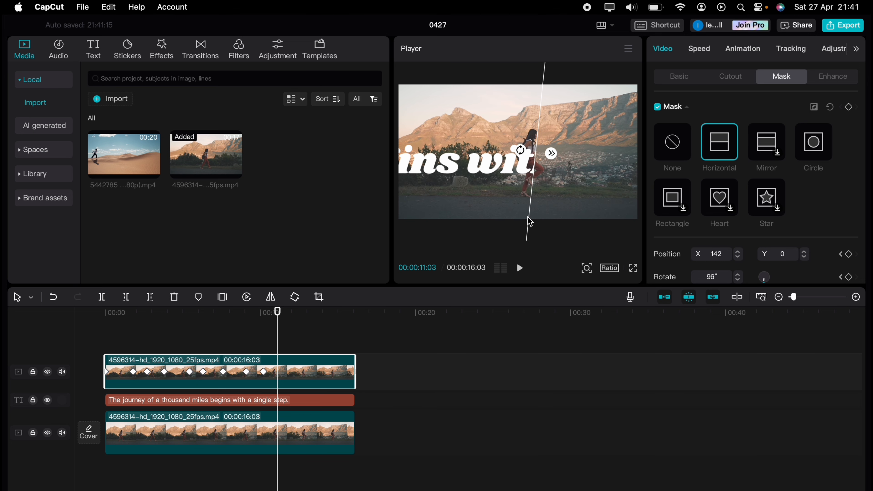
pyautogui.moveTo(527, 192); pyautogui.dragTo(519, 194)
pyautogui.press('space')
pyautogui.press('space')
pyautogui.press('space')
pyautogui.press('space')
pyautogui.press('space')
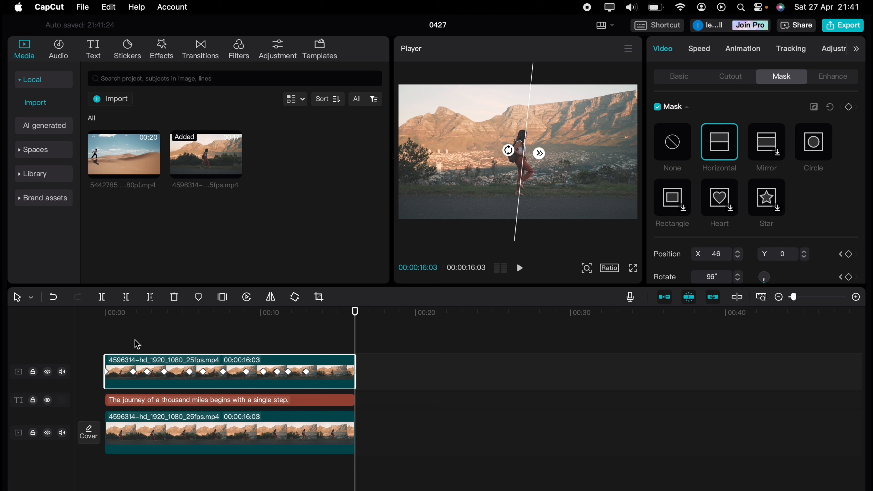
pyautogui.click(145, 344)
pyautogui.press('space')
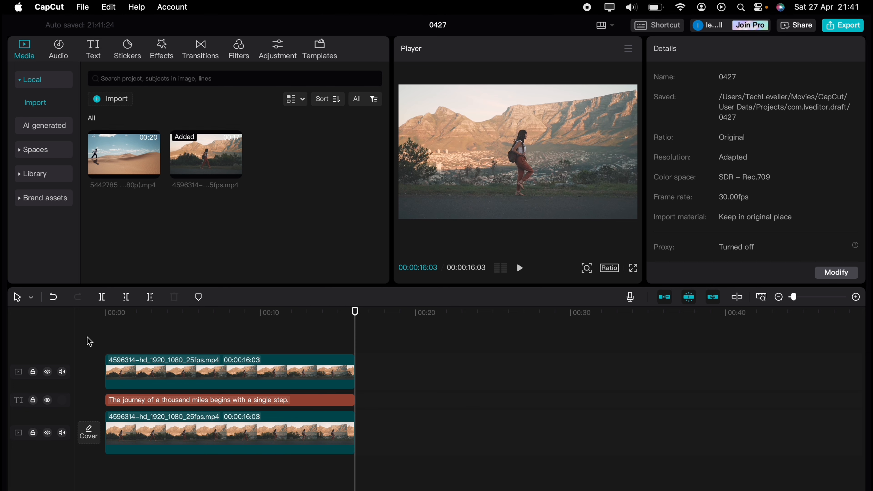
# Combine the masked upper video and the title into a compound clip
pyautogui.click(356, 368)
pyautogui.keyDown('shift'); pyautogui.click(289, 400); pyautogui.keyUp('shift')
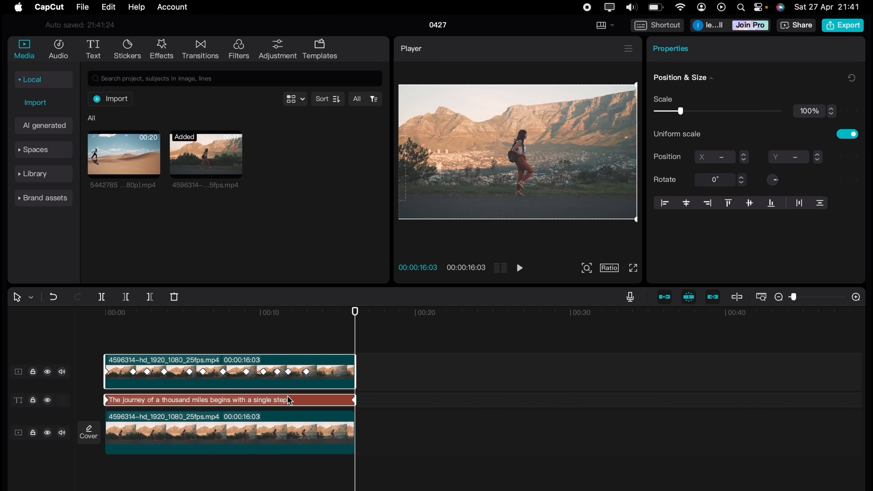
pyautogui.rightClick(294, 400)
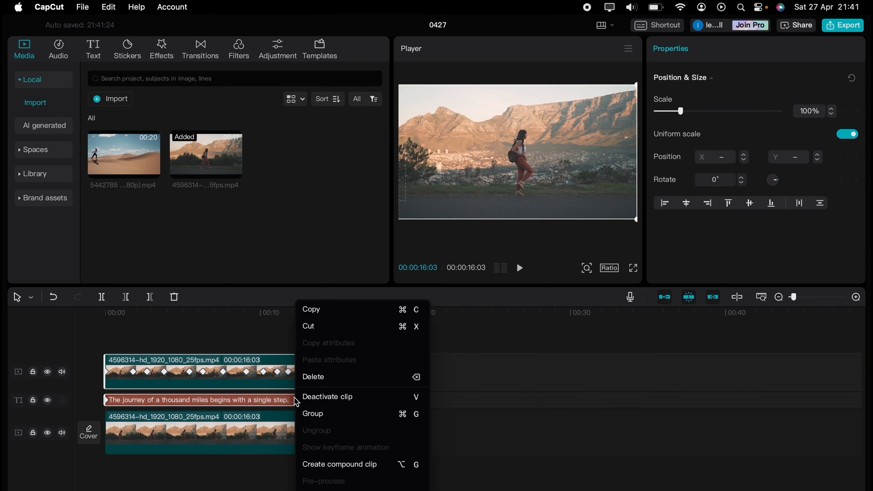
pyautogui.click(338, 466)
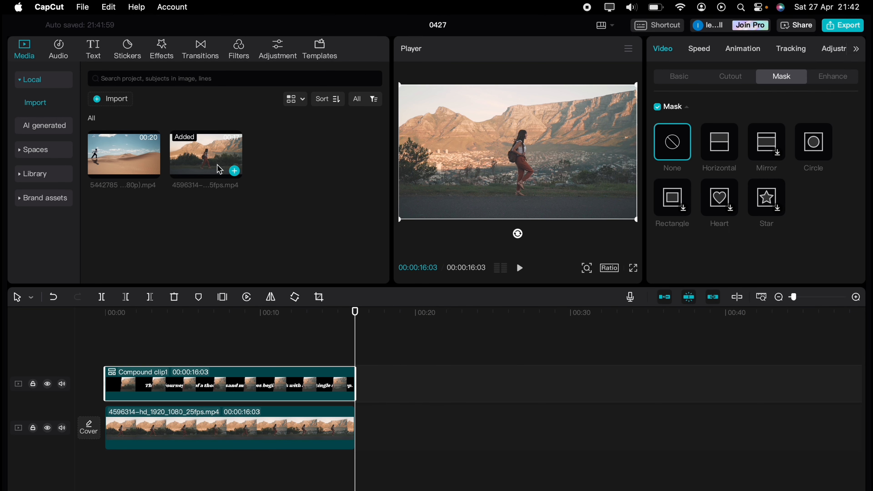
# Place another copy of 4596314-hd_1920_1080_25fps.mp4 above the compound clip, apply Auto cutout to it, and play the result
pyautogui.moveTo(213, 161); pyautogui.dragTo(109, 342)
pyautogui.click(108, 336)
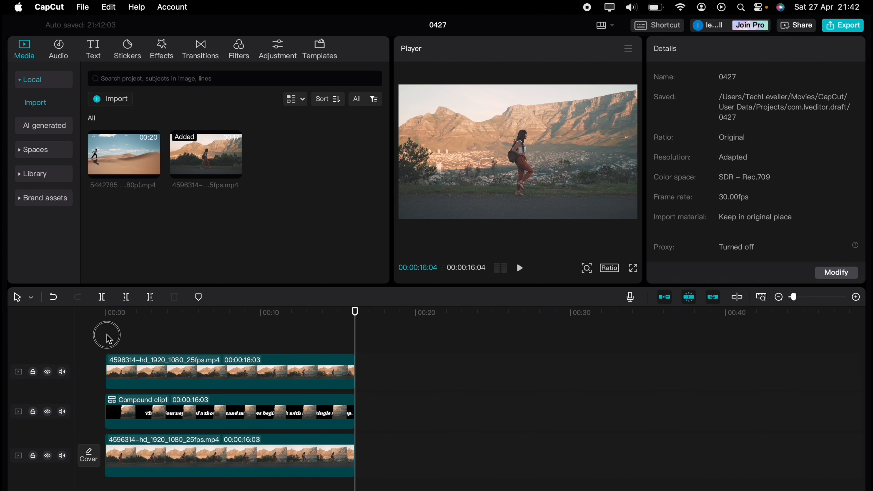
pyautogui.click(121, 361)
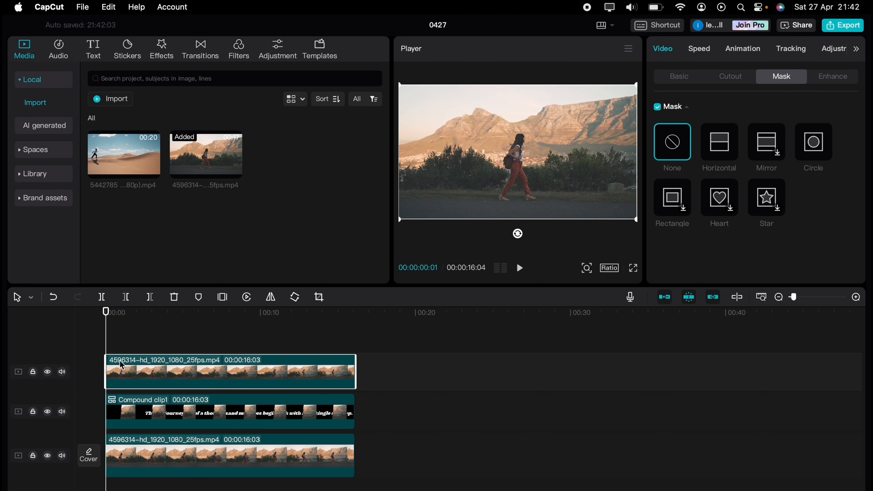
pyautogui.click(739, 79)
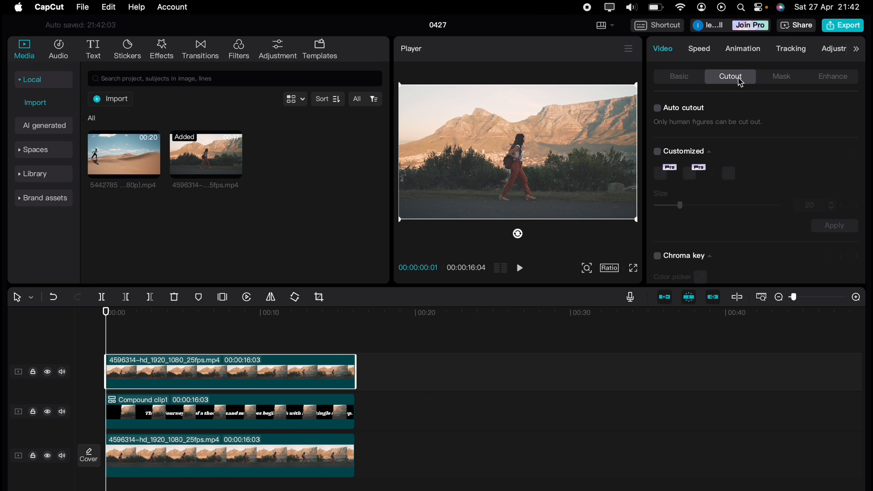
pyautogui.click(658, 109)
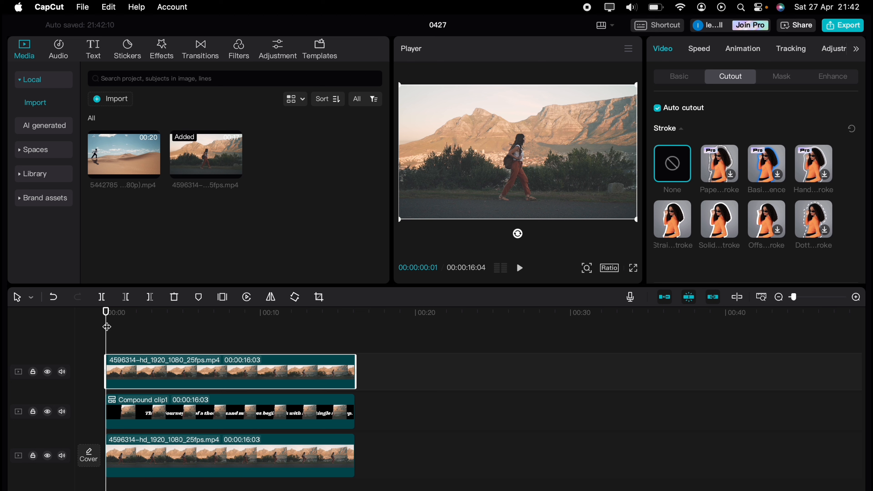
pyautogui.press('space')
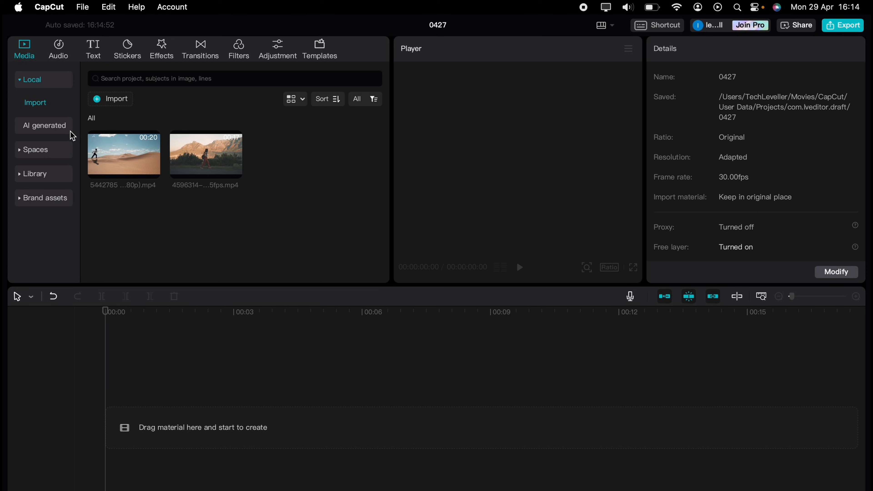
# Add the black stock clip from the library's trending materials to the start of the empty timeline
pyautogui.click(40, 174)
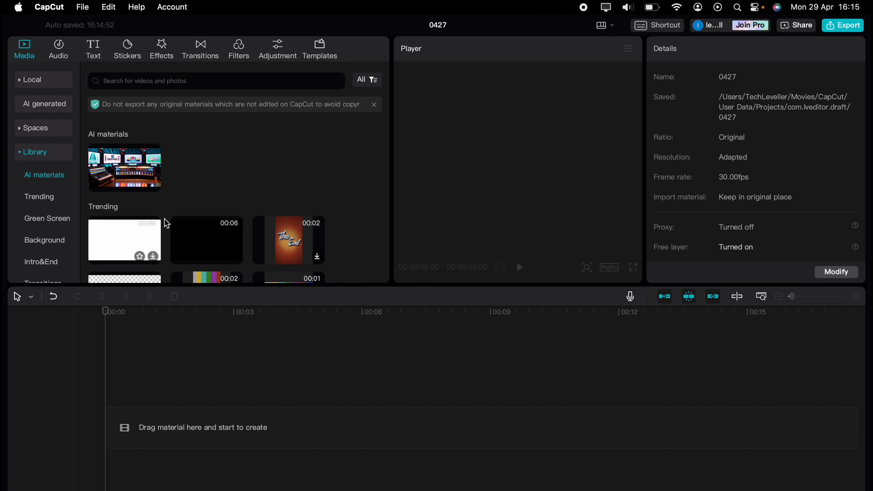
pyautogui.moveTo(193, 228); pyautogui.dragTo(191, 235)
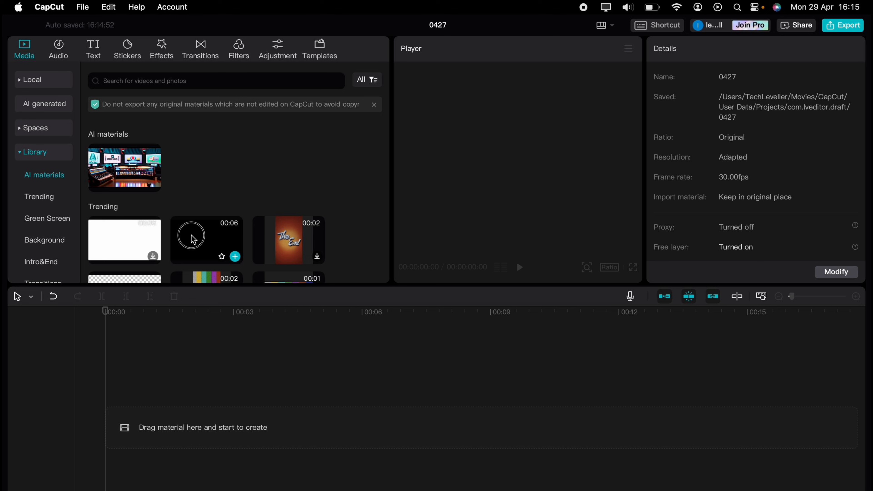
pyautogui.moveTo(194, 239); pyautogui.dragTo(125, 426)
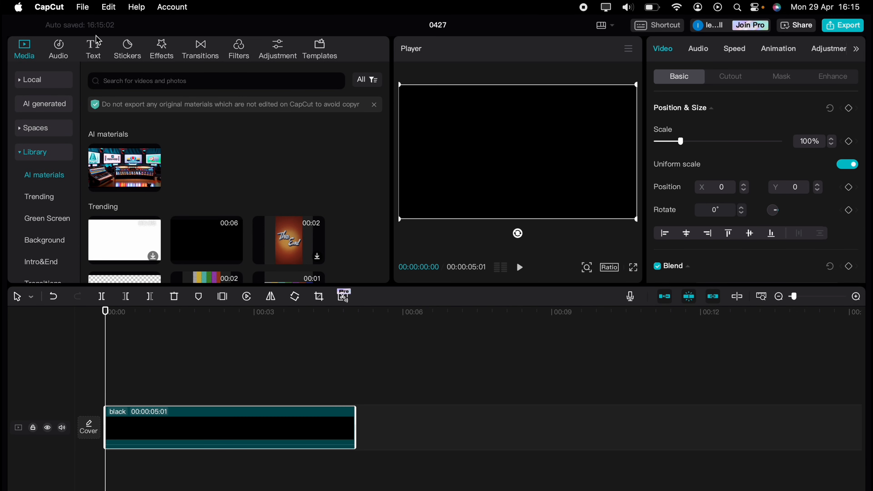
# Add a default text clip on a track above the black clip and extend it to the black clip's end
pyautogui.click(96, 43)
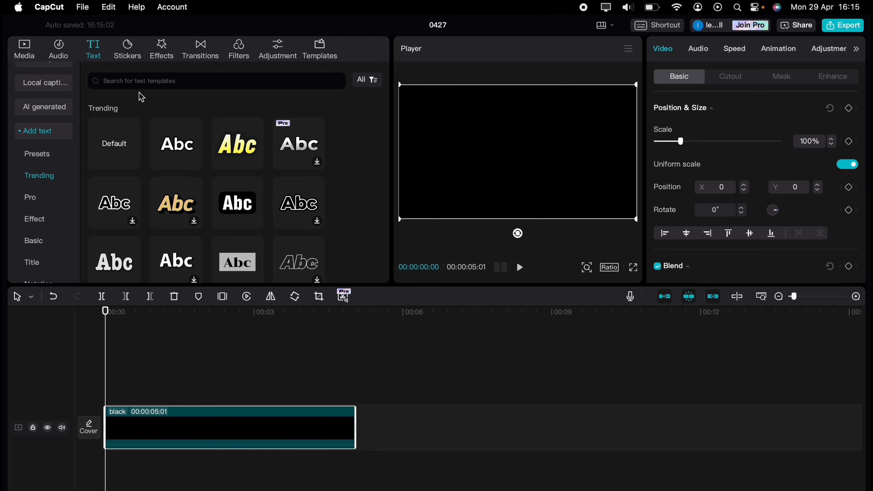
pyautogui.moveTo(117, 155); pyautogui.dragTo(115, 395)
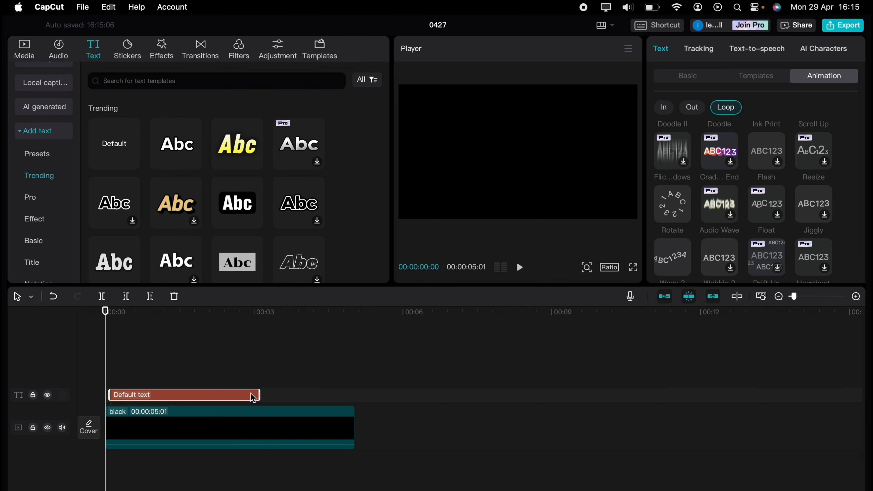
pyautogui.moveTo(259, 394); pyautogui.dragTo(354, 395)
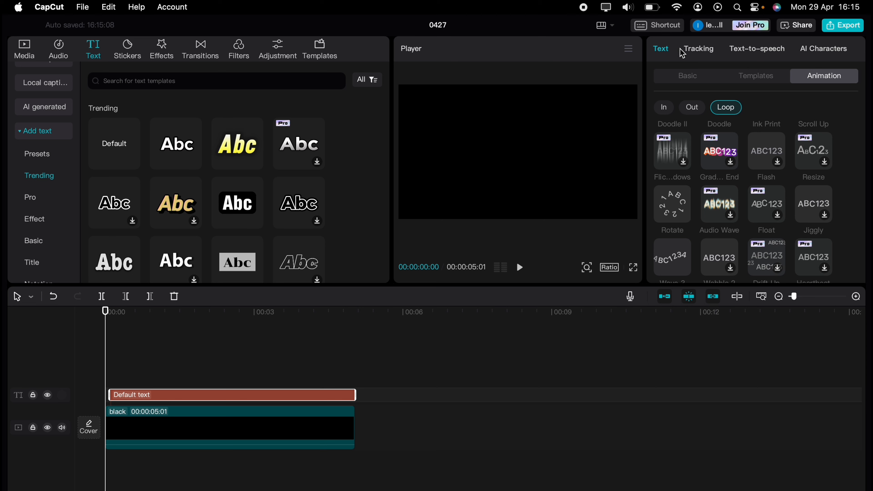
# Change the title to "Glow Text Is SO SO Cool" in the BANGERS font
pyautogui.click(692, 84)
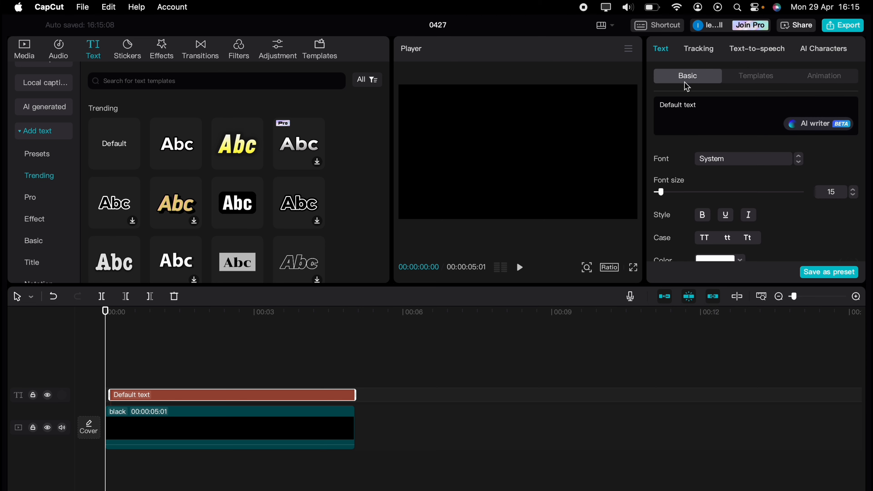
pyautogui.tripleClick(687, 119)
pyautogui.write('Glow Text Is SO SO Cool')
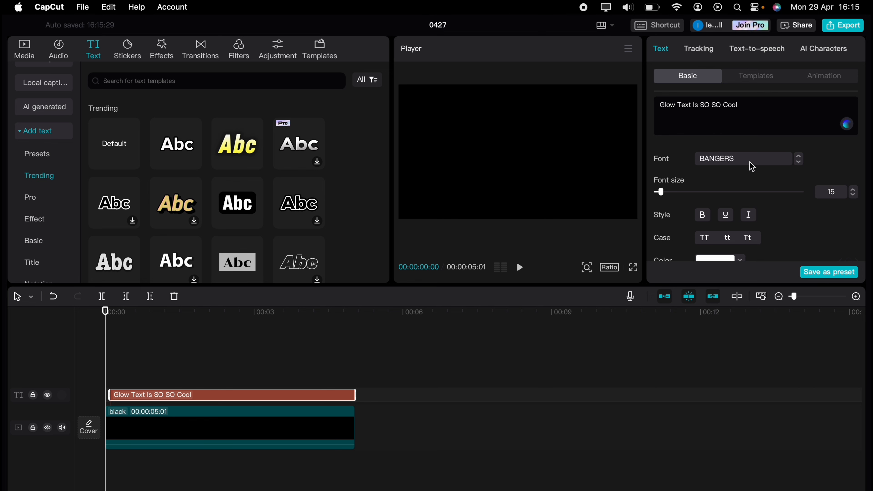
# Apply the Wave 3 loop animation to the title with its speed set to 3.0s
pyautogui.click(829, 83)
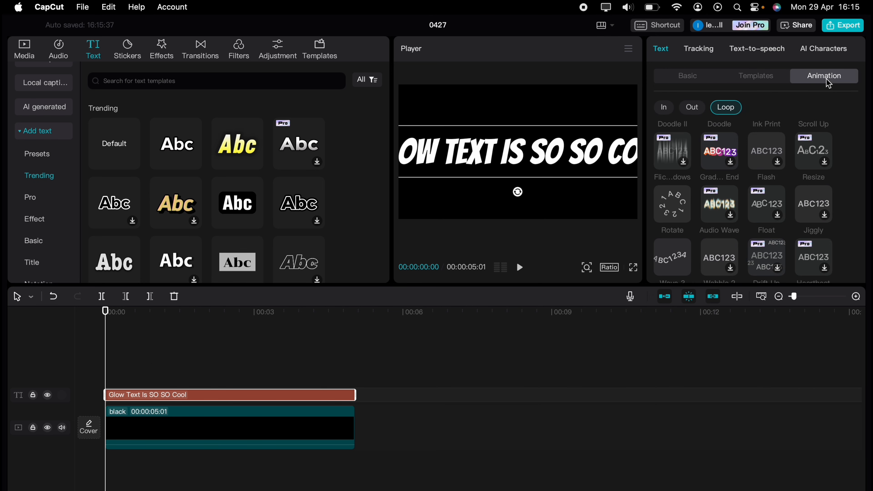
pyautogui.scroll(-2, 831, 168)
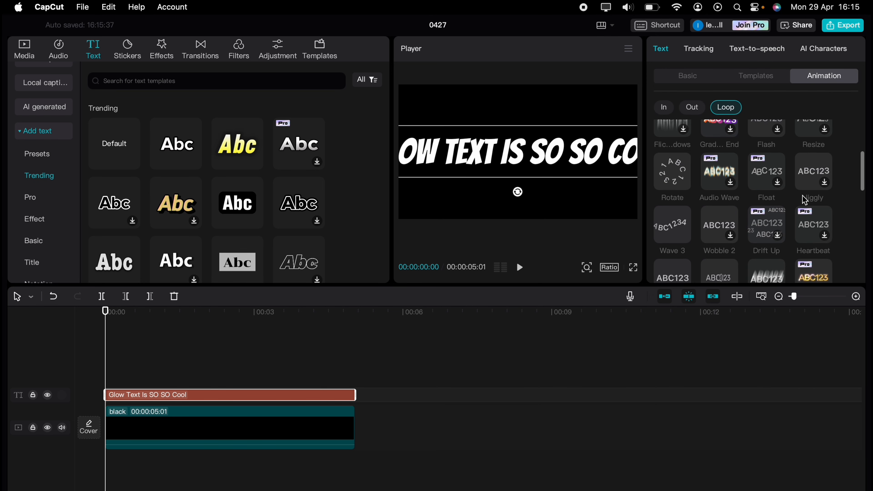
pyautogui.click(674, 221)
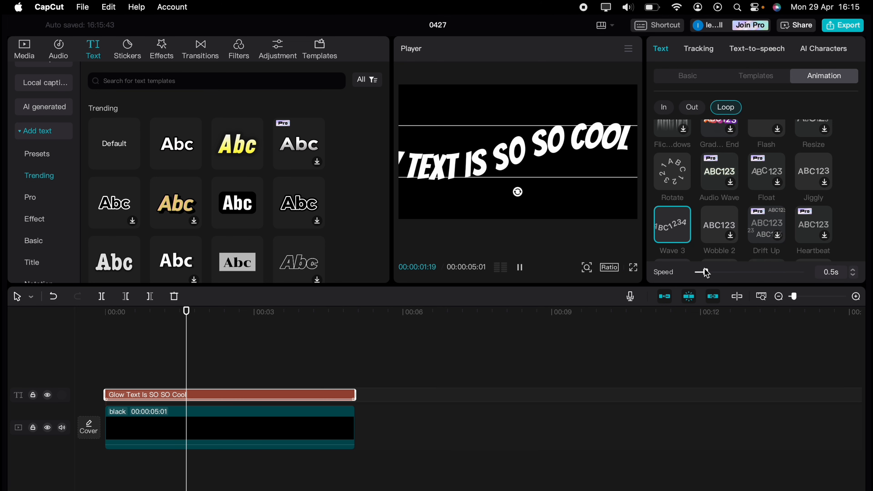
pyautogui.moveTo(704, 272); pyautogui.dragTo(759, 272)
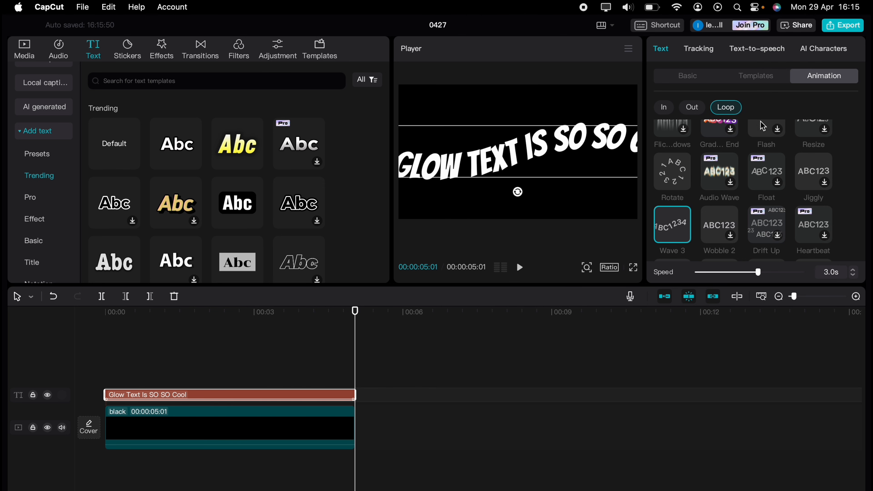
# Export the animated title as 0427 in 4K, HEVC, mov at 30fps, and place the exported 0427.mov on the emptied timeline
pyautogui.click(836, 32)
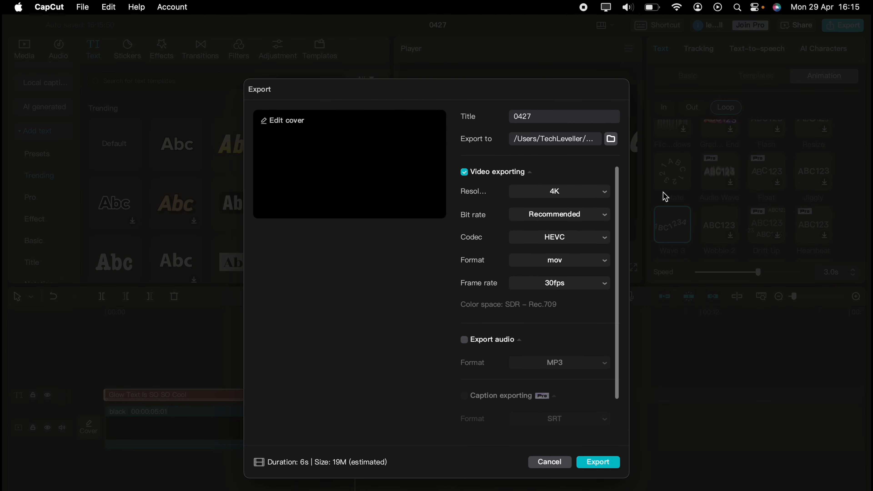
pyautogui.click(598, 462)
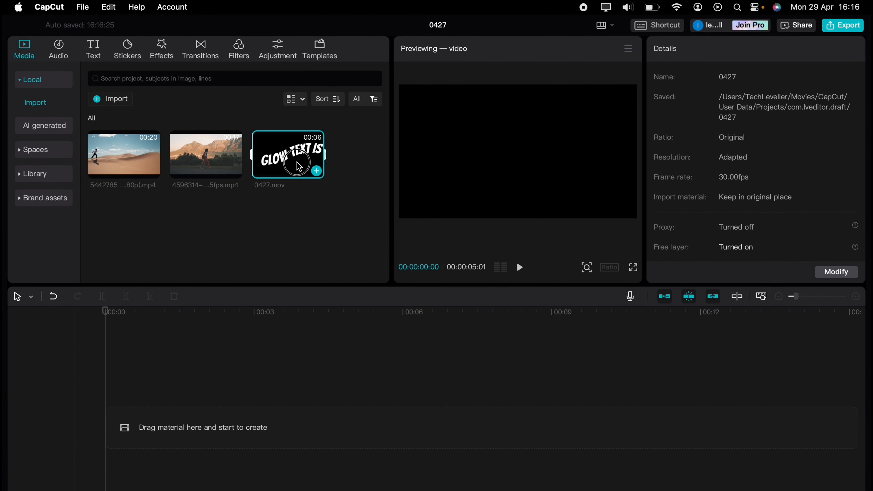
pyautogui.moveTo(292, 157); pyautogui.dragTo(181, 420)
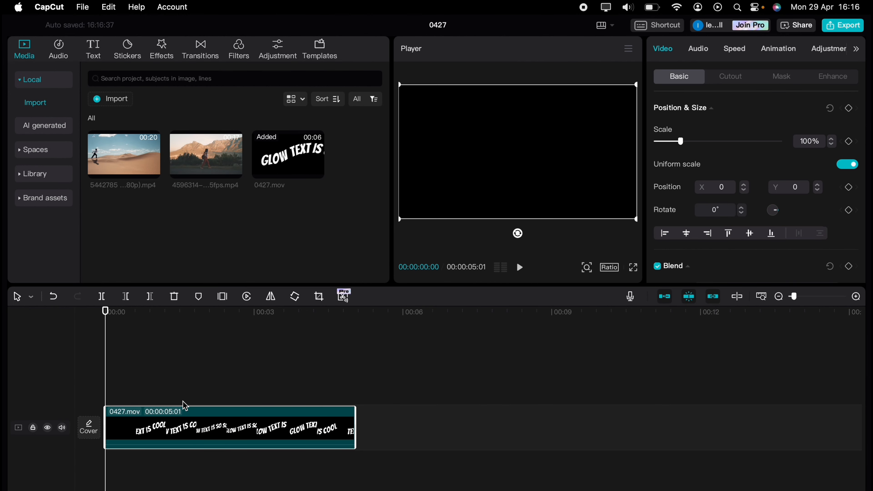
# Find the Edge Glow video effect by searching "edge glow", place it above the whole 0427.mov clip and set its Glow to 11
pyautogui.click(163, 57)
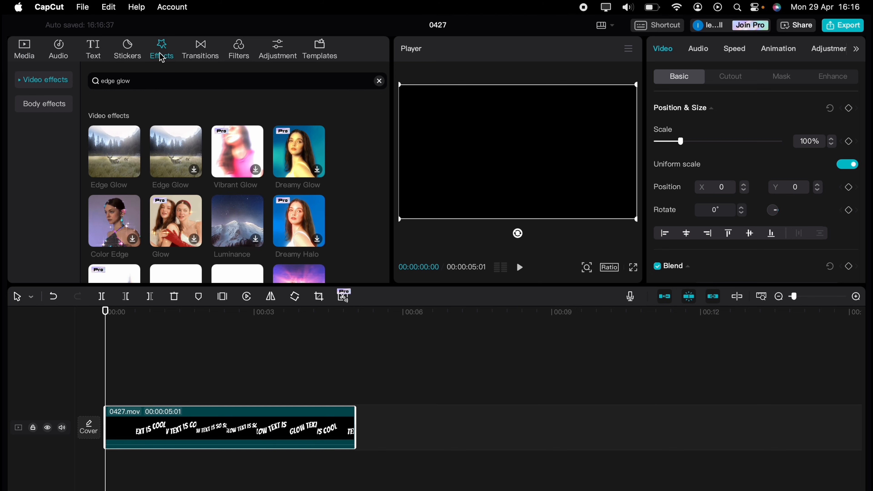
pyautogui.click(21, 83)
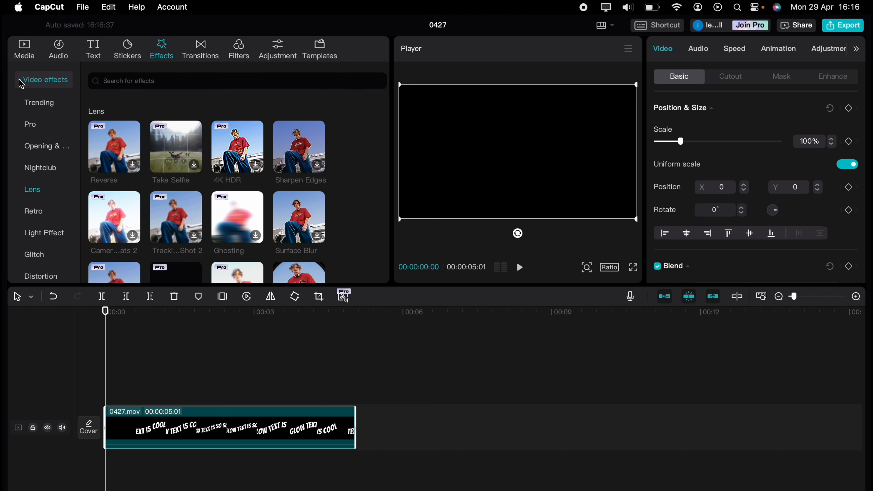
pyautogui.click(39, 189)
pyautogui.scroll(-3, 358, 199)
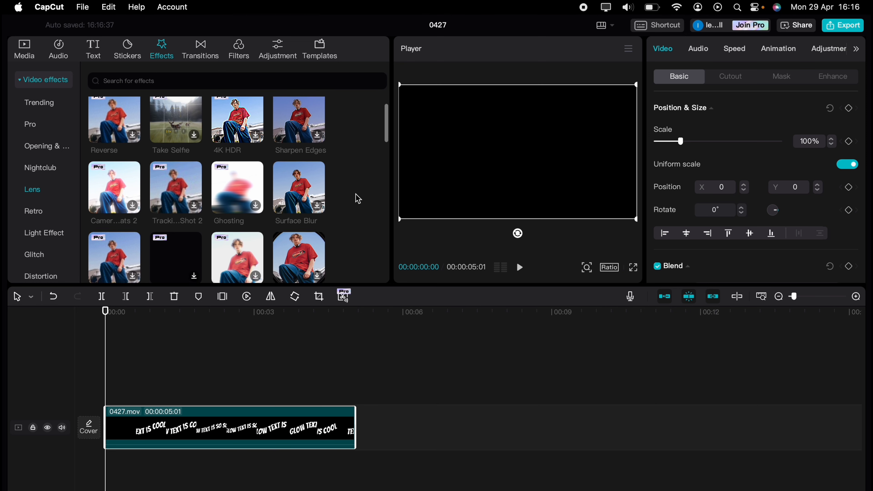
pyautogui.scroll(-2, 358, 198)
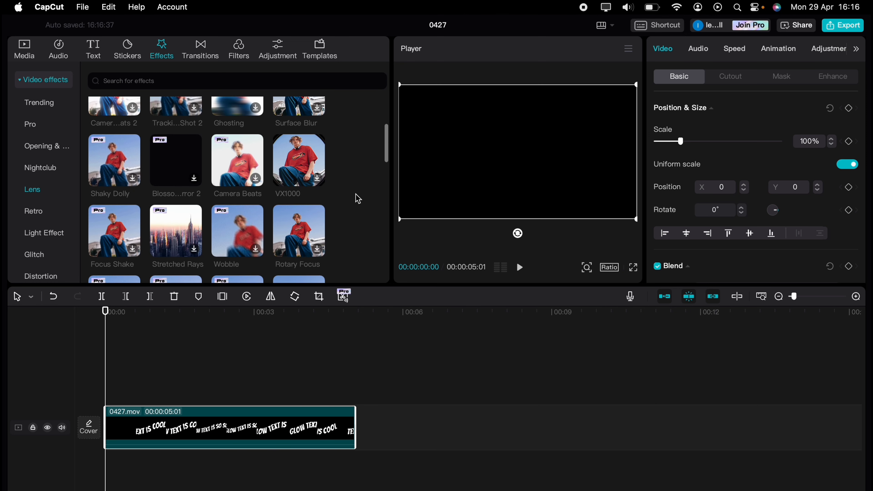
pyautogui.click(180, 86)
pyautogui.write('edge glow')
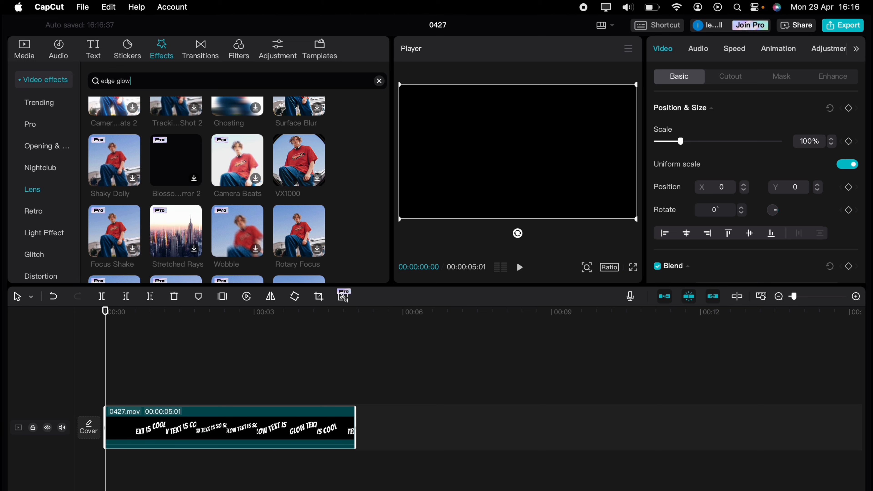
pyautogui.press('Return')
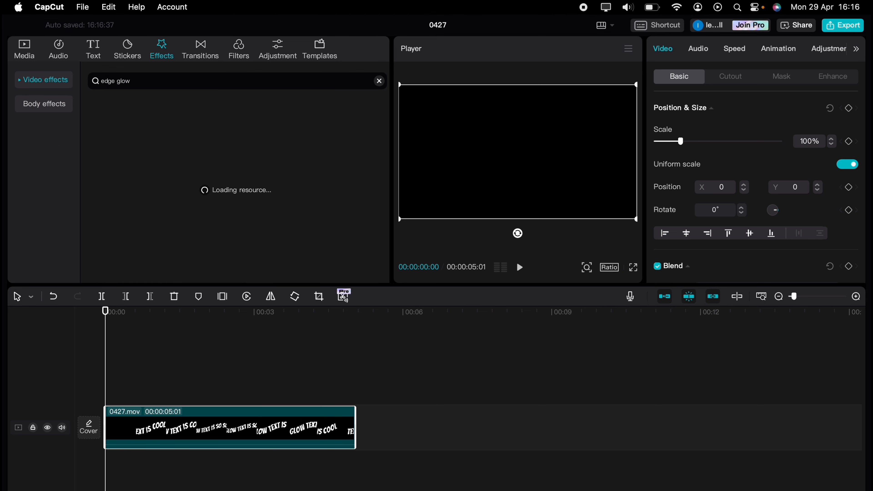
pyautogui.moveTo(138, 144); pyautogui.dragTo(354, 393)
pyautogui.moveTo(686, 131); pyautogui.dragTo(670, 133)
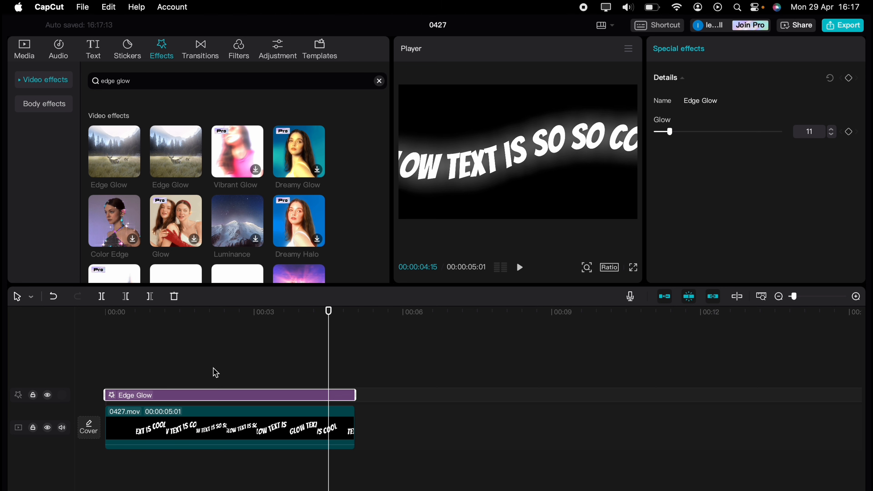
# Search the stock media library for "RGB Light"
pyautogui.click(105, 369)
pyautogui.click(24, 52)
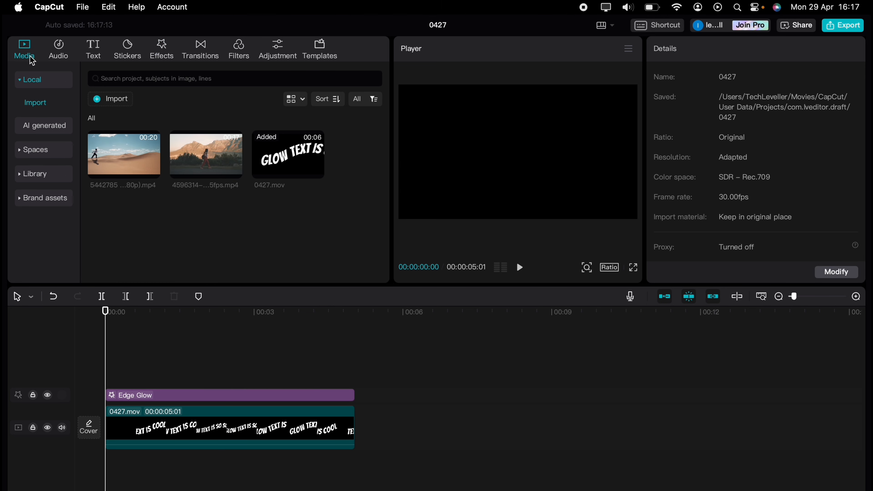
pyautogui.click(38, 174)
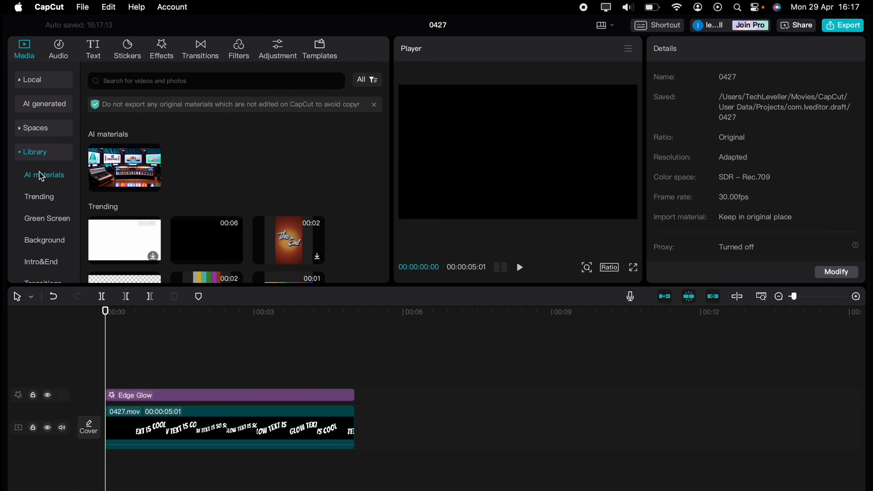
pyautogui.click(142, 81)
pyautogui.write('RG')
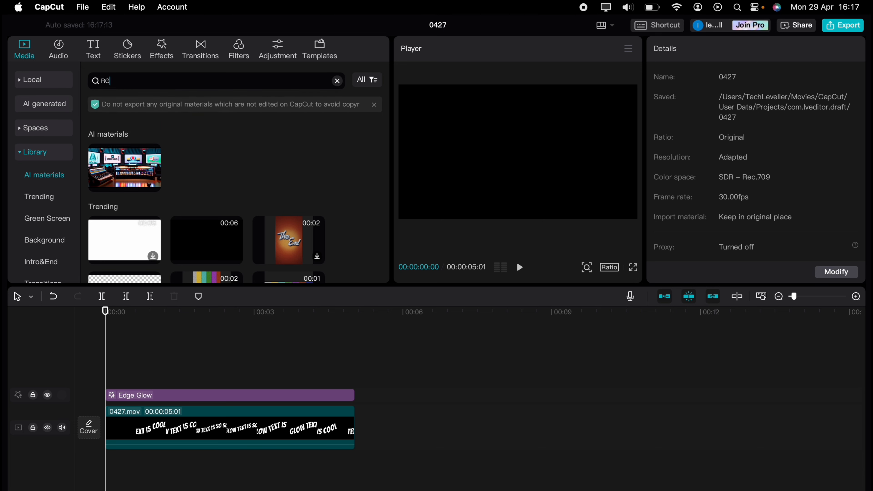
pyautogui.write('B Light')
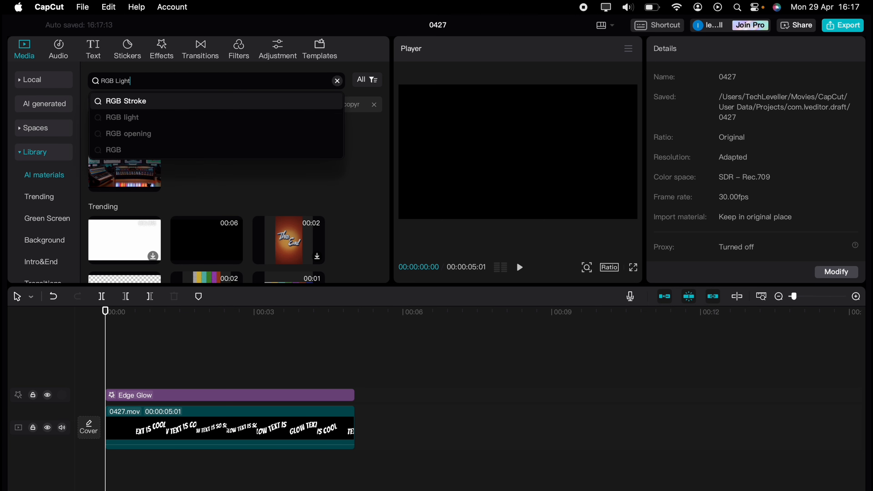
pyautogui.press('Return')
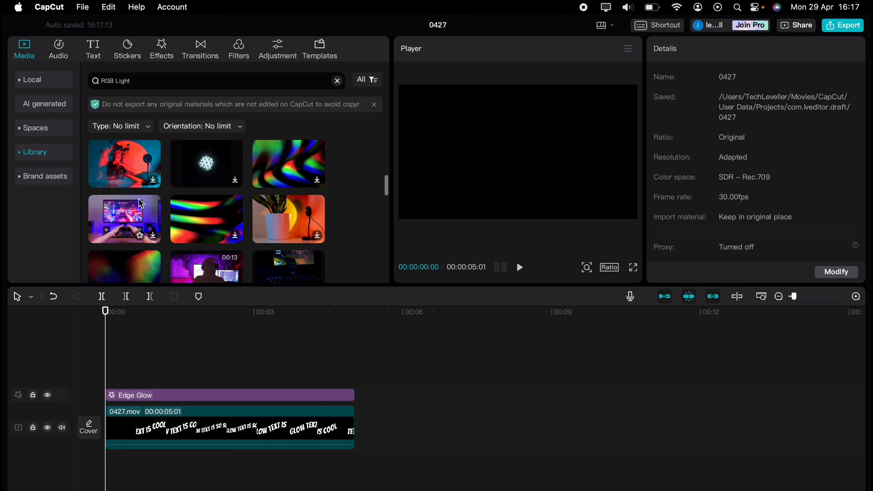
# Search the stock library for "RGB" and add the RGB noise seamless pattern on a track above 0427.mov
pyautogui.click(156, 82)
pyautogui.press('BackSpace')
pyautogui.press('BackSpace')
pyautogui.press('BackSpace')
pyautogui.press('BackSpace')
pyautogui.press('BackSpace')
pyautogui.press('BackSpace')
pyautogui.press('Return')
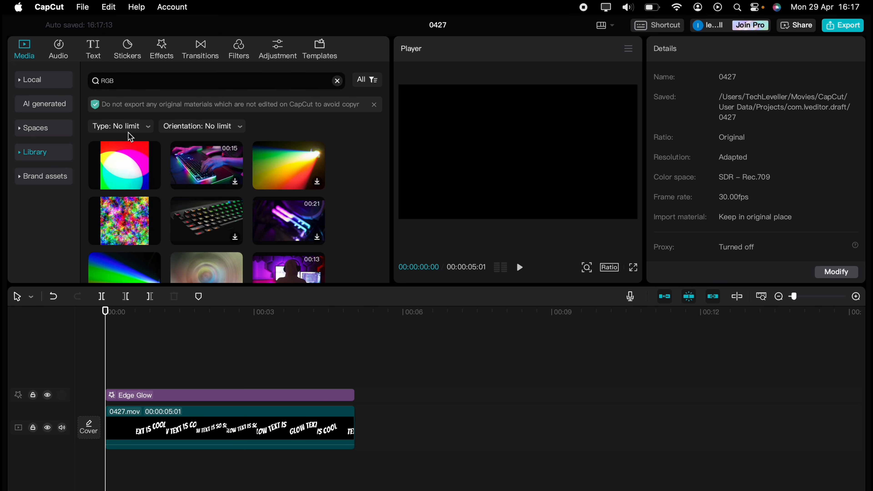
pyautogui.scroll(-3, 128, 152)
pyautogui.scroll(3, 128, 152)
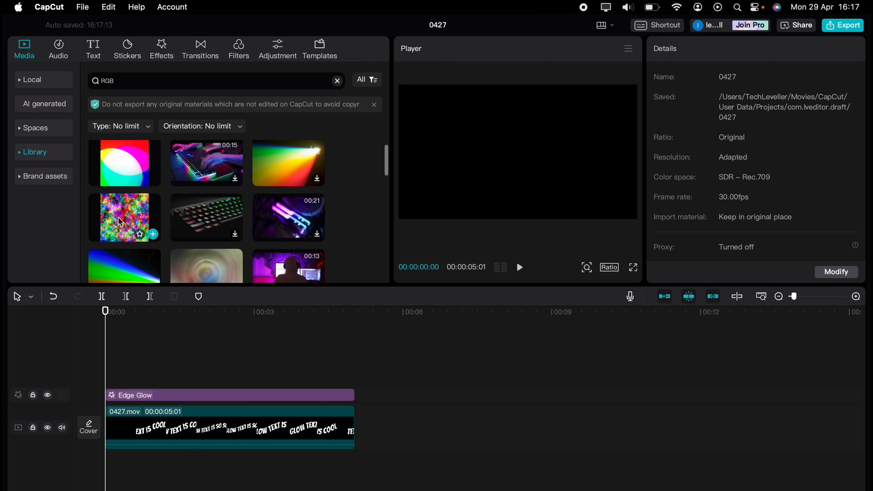
pyautogui.moveTo(122, 220); pyautogui.dragTo(137, 475)
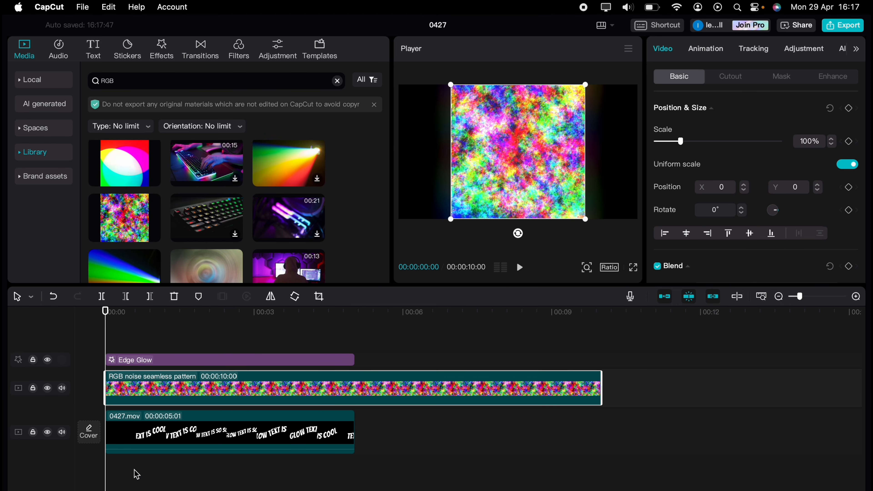
# Move 0427.mov to the track above the RGB noise pattern and trim the pattern to end with 0427.mov
pyautogui.moveTo(152, 422); pyautogui.dragTo(155, 342)
pyautogui.click(157, 431)
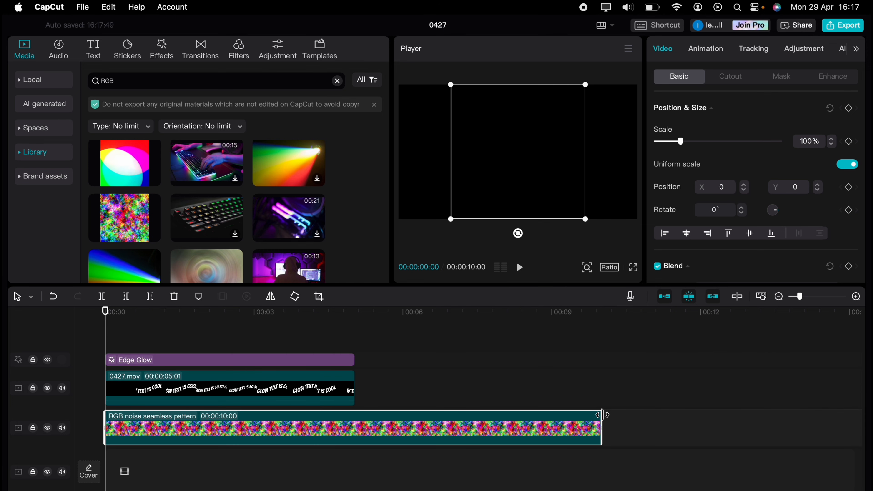
pyautogui.moveTo(602, 416); pyautogui.dragTo(352, 413)
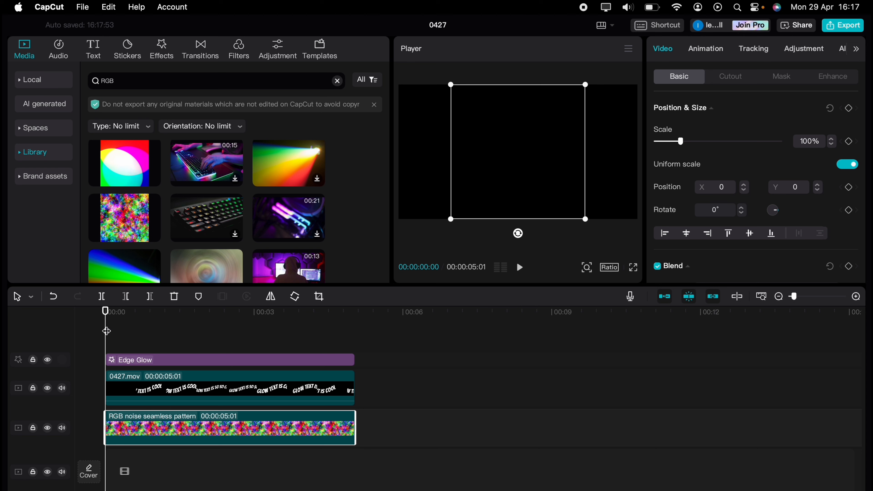
pyautogui.moveTo(107, 331); pyautogui.dragTo(124, 331)
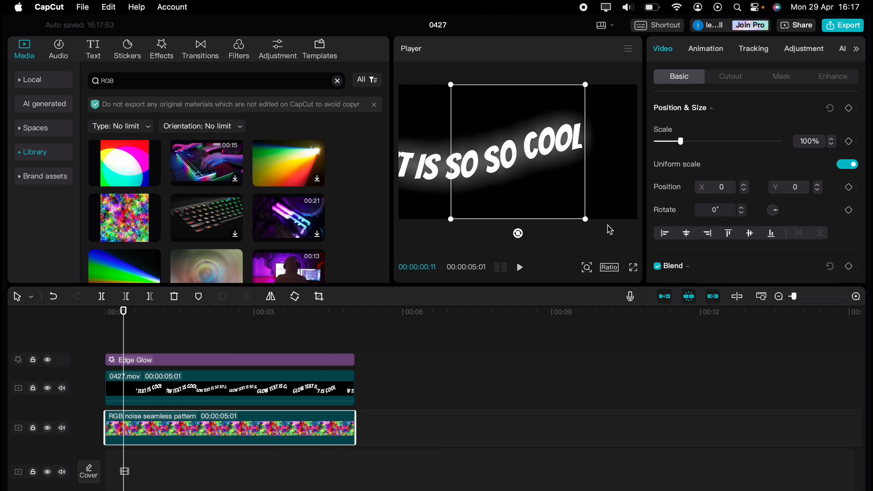
# Scale the RGB noise seamless pattern clip up to 254% so it covers the whole frame
pyautogui.moveTo(590, 221); pyautogui.dragTo(756, 318)
pyautogui.click(673, 266)
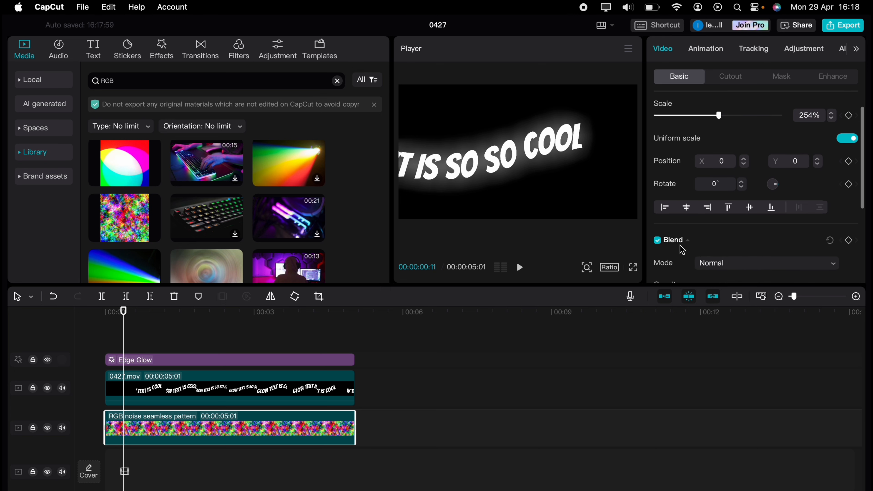
# Set the 0427.mov clip's blend mode to Multiply and play the result from the start
pyautogui.scroll(-3, 684, 241)
pyautogui.click(713, 234)
pyautogui.click(731, 216)
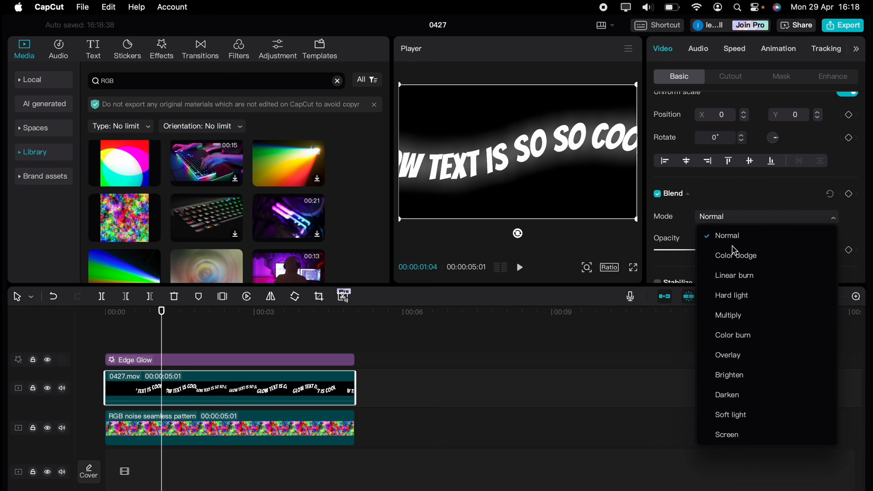
pyautogui.click(734, 315)
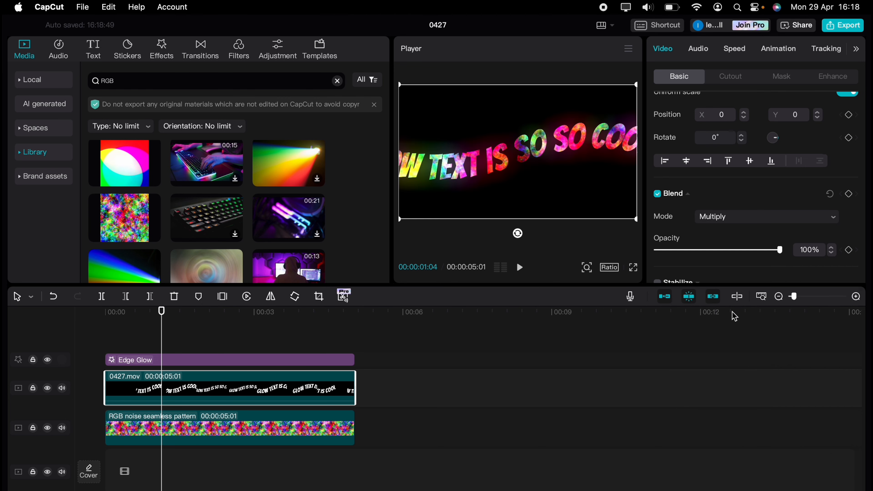
pyautogui.moveTo(156, 339); pyautogui.dragTo(61, 336)
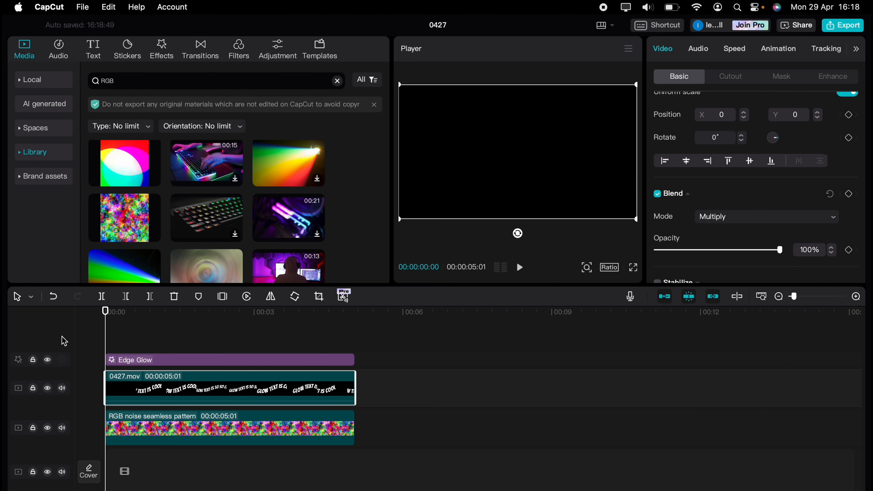
pyautogui.press('space')
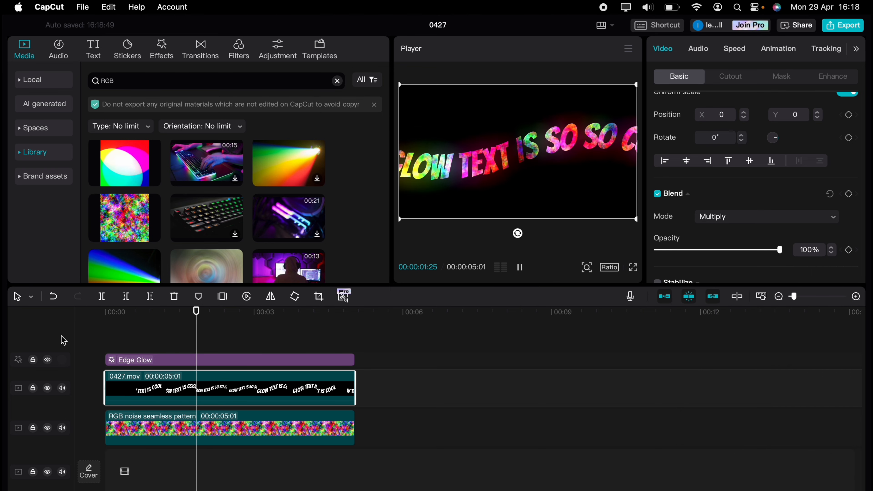
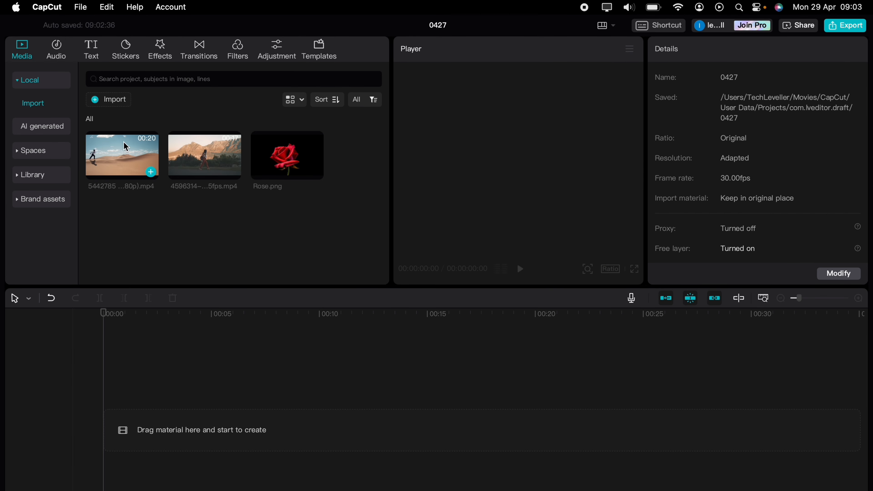
# Add the solid orange background from the library to the main track and scale it to 274% to fill the frame
pyautogui.click(55, 176)
pyautogui.click(45, 243)
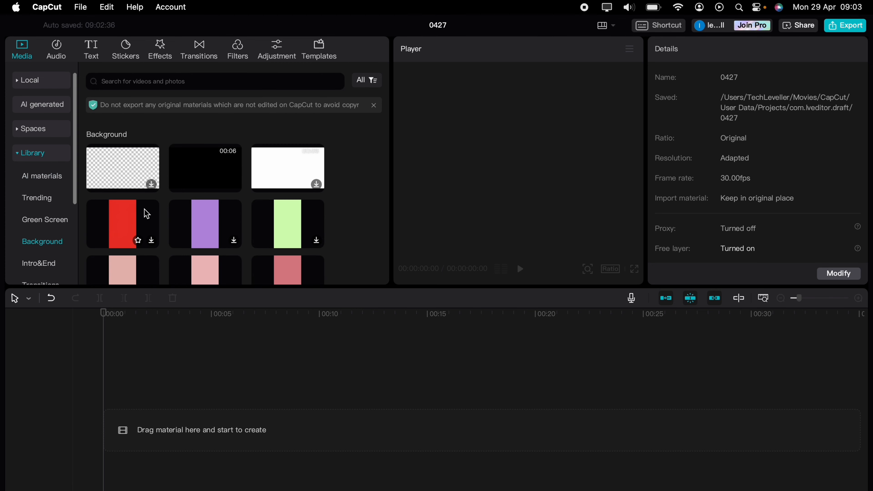
pyautogui.scroll(-3, 146, 211)
pyautogui.scroll(-10, 146, 211)
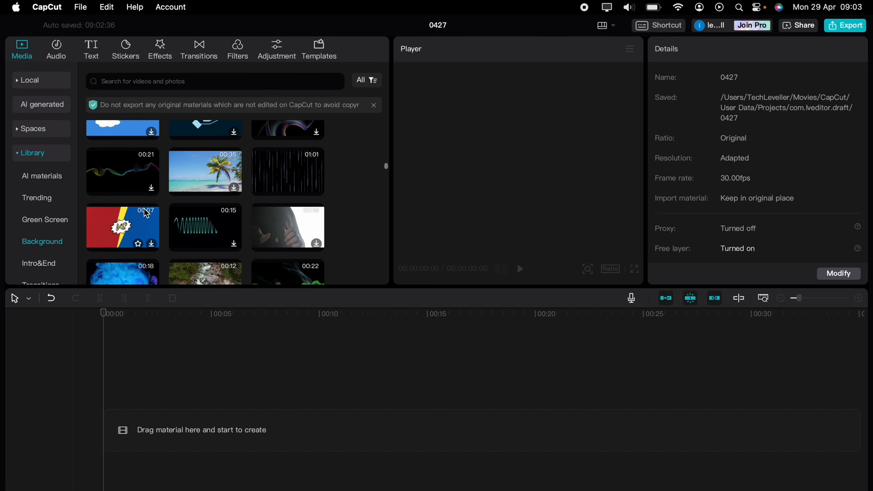
pyautogui.scroll(-10, 146, 212)
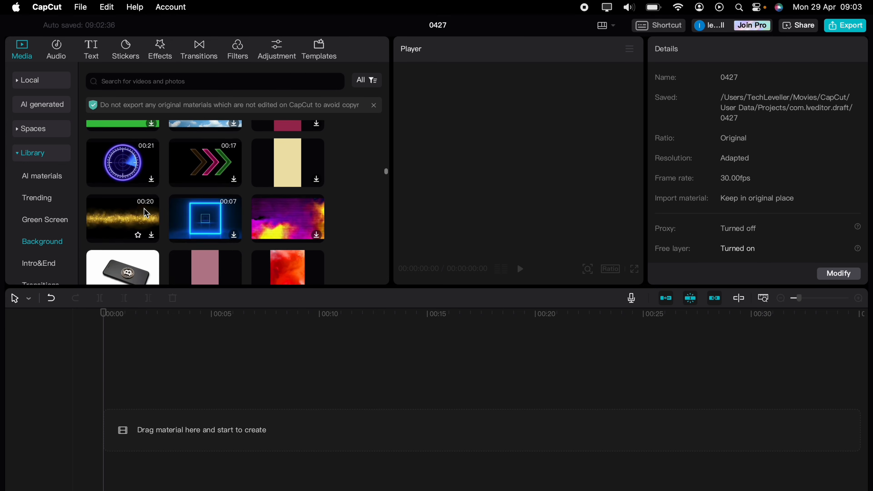
pyautogui.scroll(-10, 145, 211)
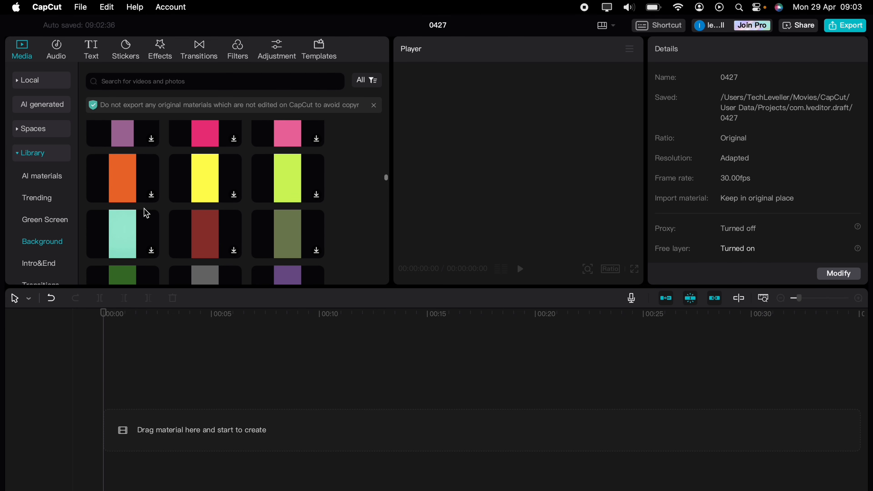
pyautogui.moveTo(127, 181); pyautogui.dragTo(135, 404)
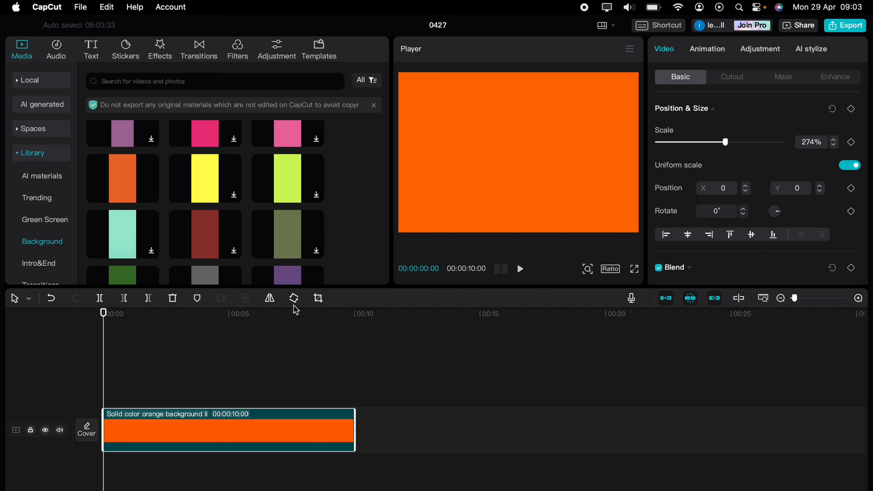
# Add a default text above the orange background from the start and extend it to the background's 10-second length
pyautogui.click(93, 52)
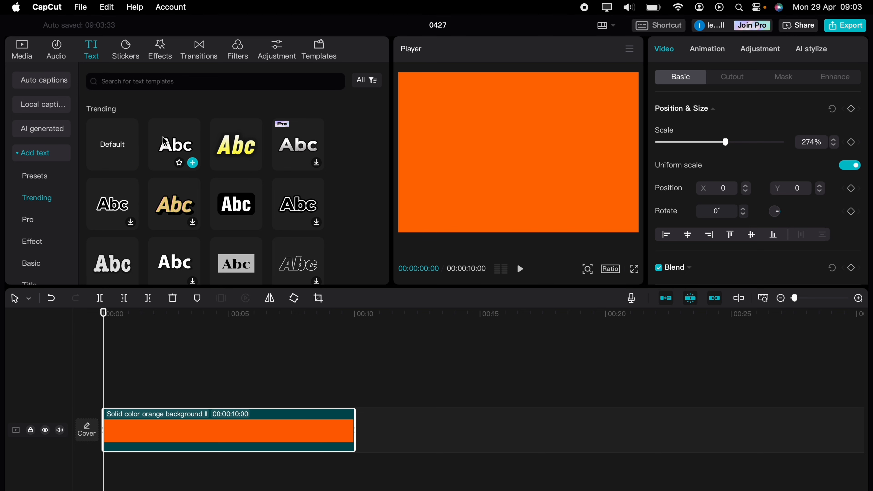
pyautogui.moveTo(114, 146); pyautogui.dragTo(110, 388)
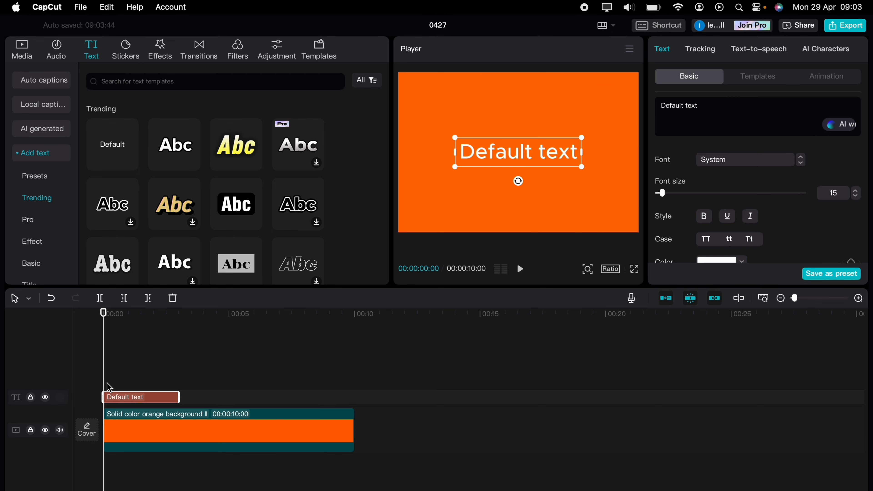
pyautogui.moveTo(182, 399); pyautogui.dragTo(353, 398)
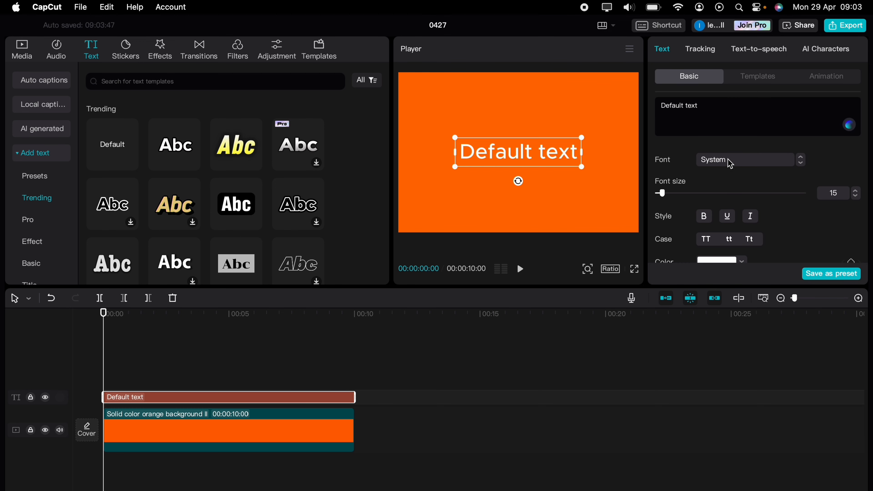
# Change the text to "Text Swipe" and format it in the Kanit-Black font with all uppercase letters
pyautogui.tripleClick(717, 112)
pyautogui.write('Text Swipe')
pyautogui.click(730, 164)
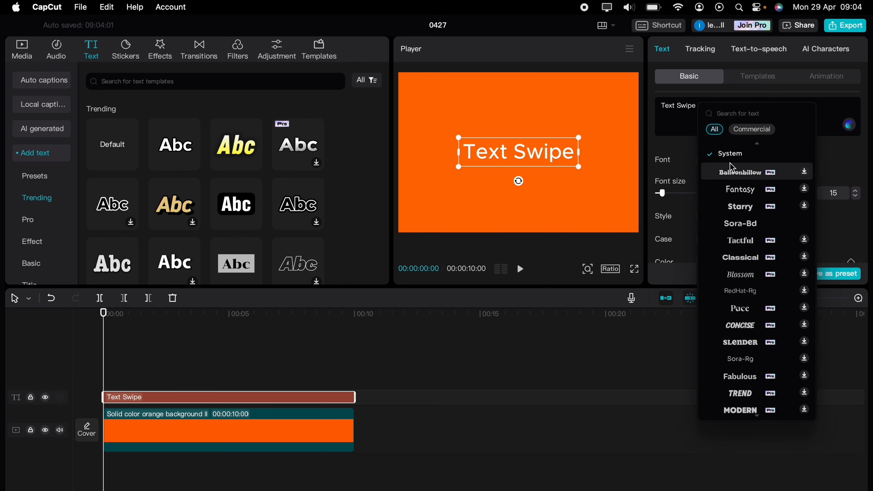
pyautogui.scroll(-8, 742, 340)
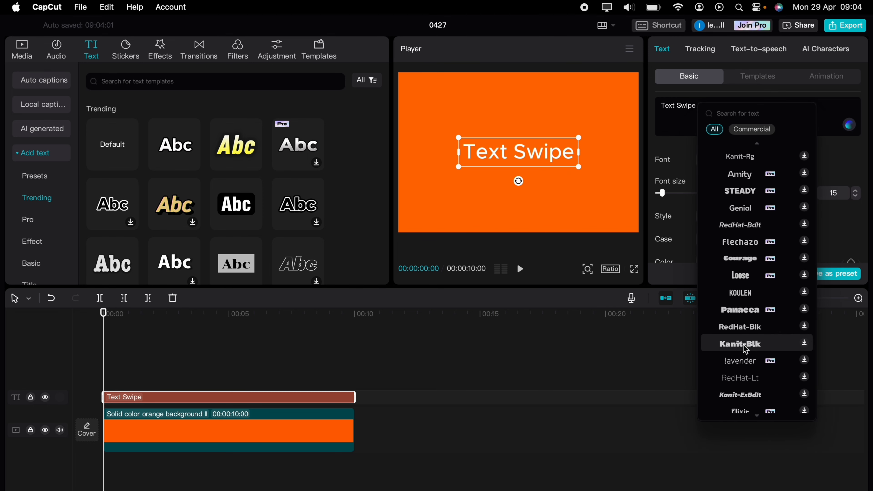
pyautogui.click(745, 347)
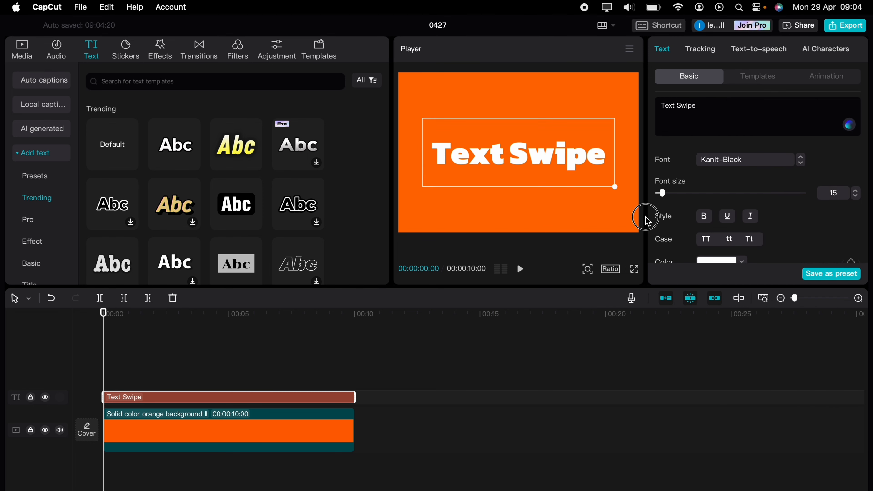
pyautogui.click(707, 240)
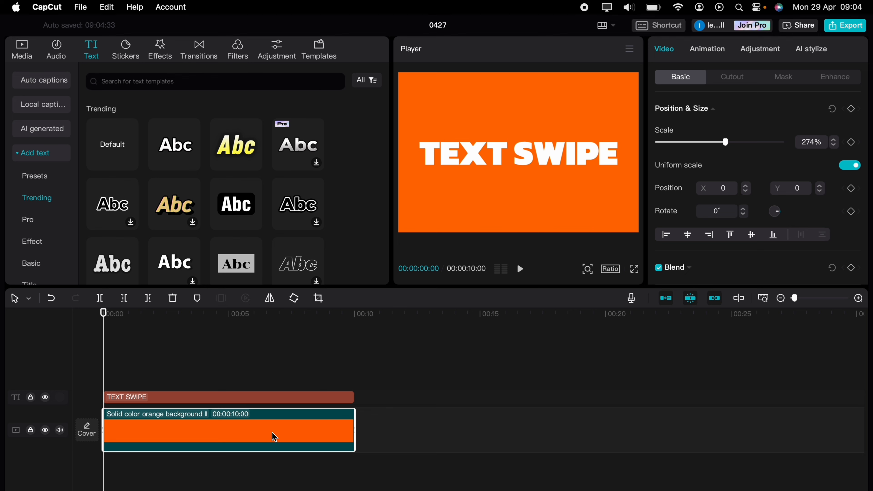
# Copy the orange background clip and place the duplicate directly after the original on the main track
pyautogui.click(371, 351)
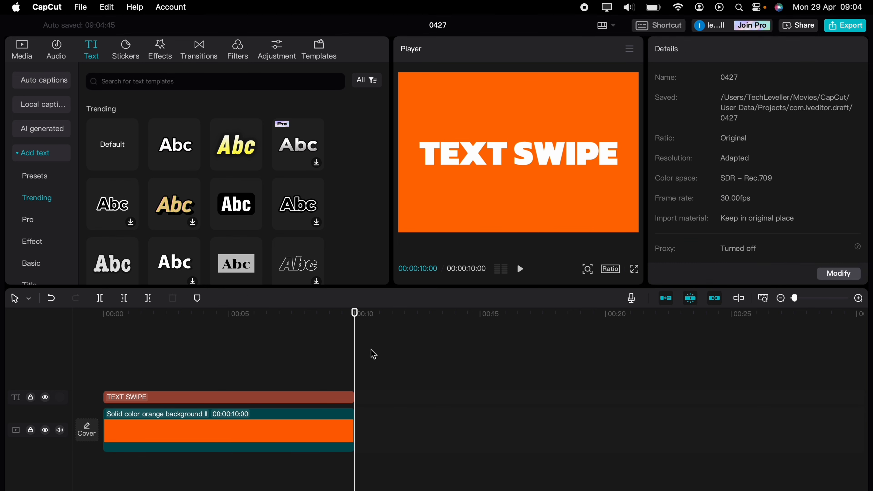
pyautogui.press('super+v')
pyautogui.moveTo(397, 385); pyautogui.dragTo(412, 426)
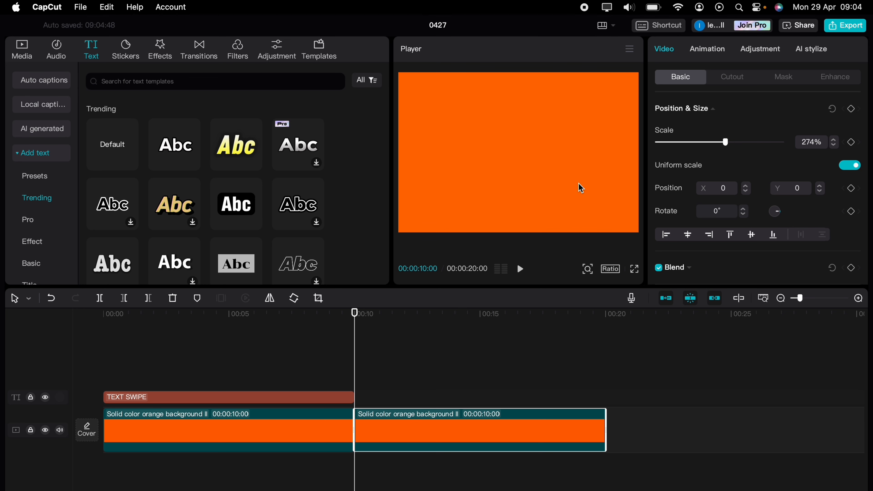
# Shrink the duplicated orange clip to 14% and move it above the visible frame to about X 73, Y 1692
pyautogui.moveTo(551, 191); pyautogui.dragTo(593, 147)
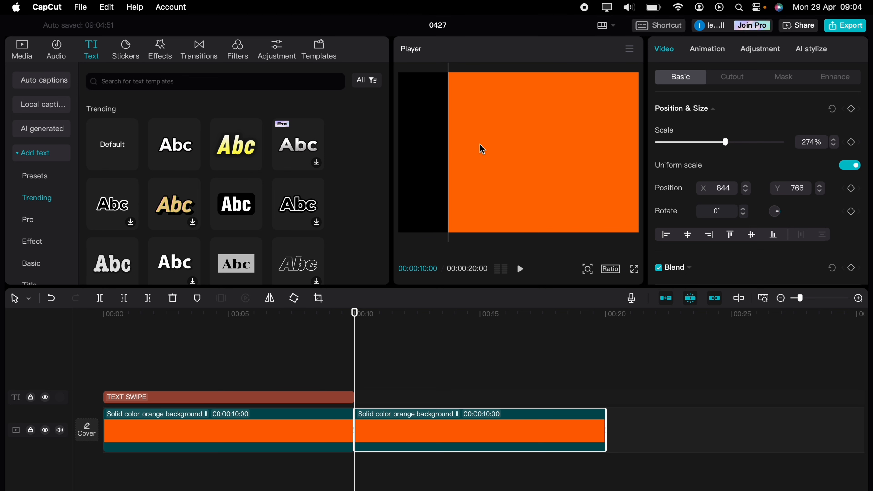
pyautogui.moveTo(722, 143); pyautogui.dragTo(662, 144)
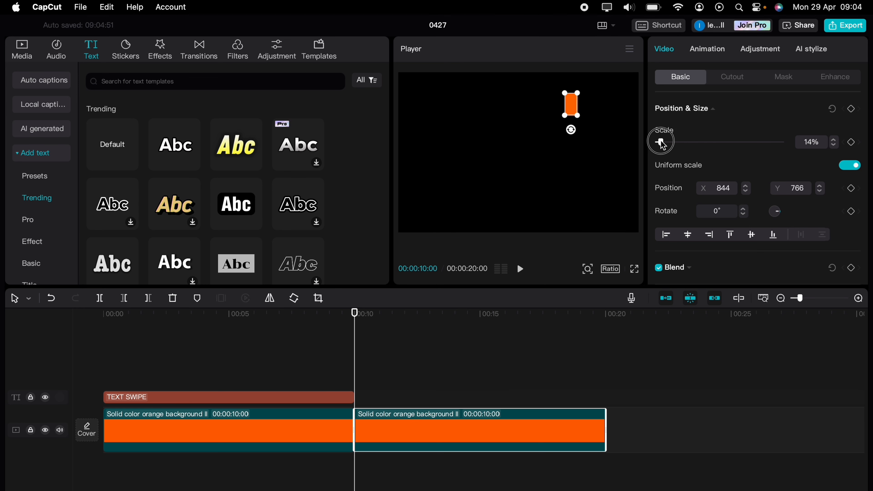
pyautogui.moveTo(570, 108); pyautogui.dragTo(519, 43)
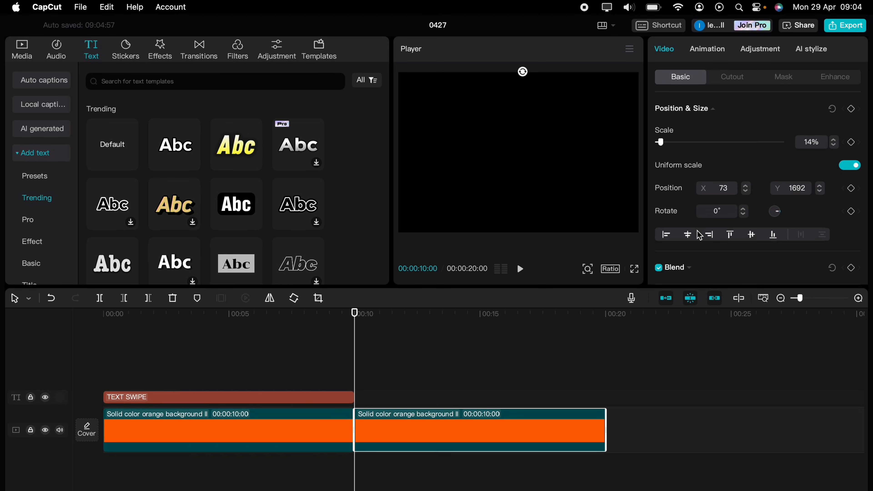
# Give the duplicated clip a Color canvas background in bright cyan
pyautogui.scroll(-5, 697, 237)
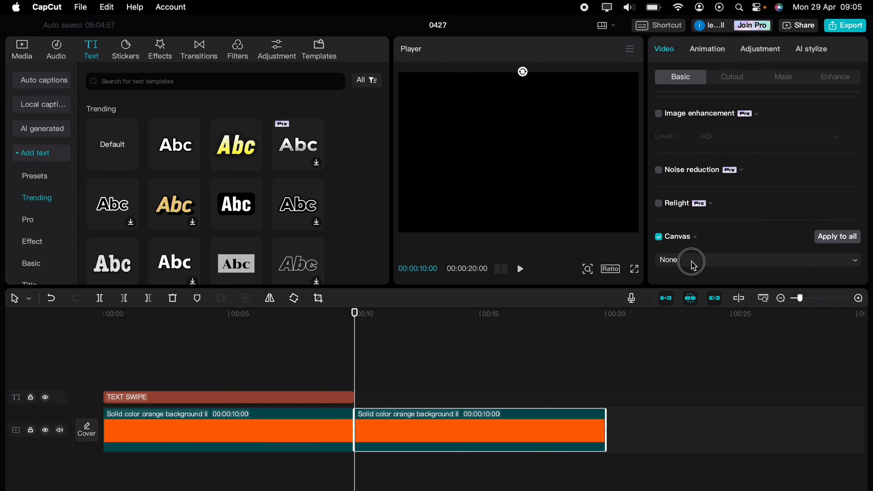
pyautogui.click(700, 260)
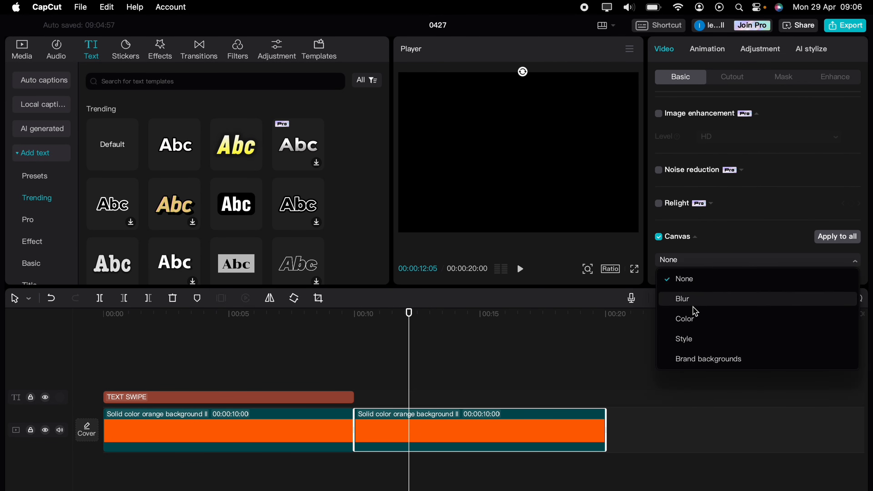
pyautogui.click(694, 319)
pyautogui.scroll(-4, 706, 274)
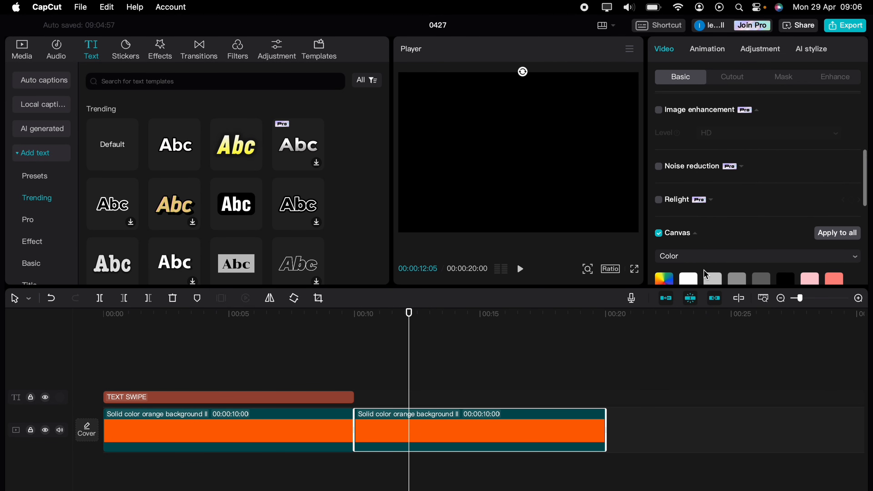
pyautogui.scroll(-2, 706, 275)
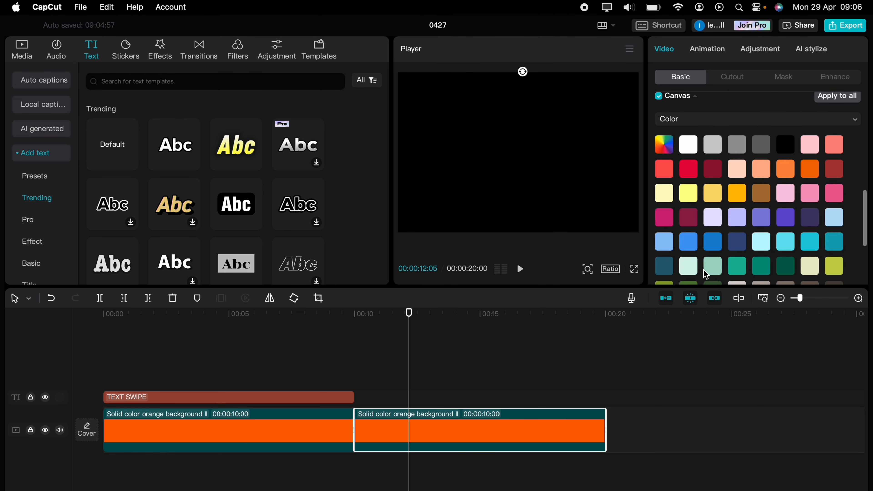
pyautogui.click(810, 241)
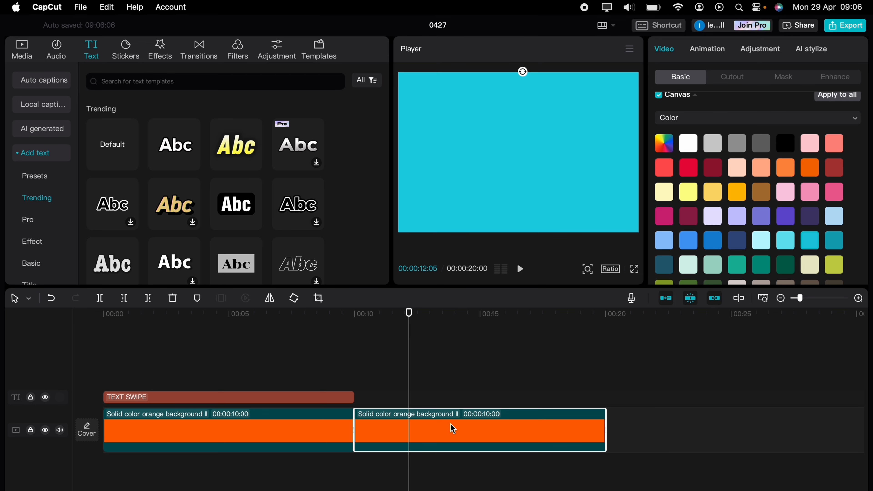
pyautogui.scroll(-3, 679, 239)
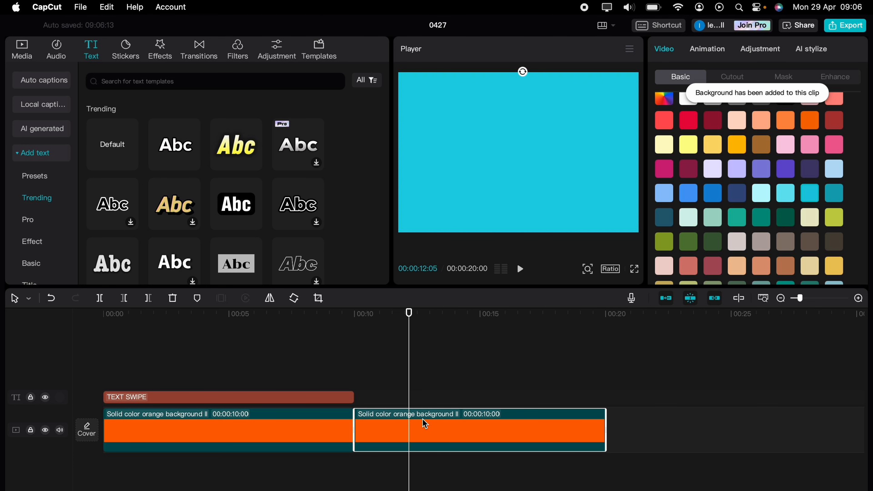
# Turn the cyan canvas clip into a compound clip and place it on a track above the text, starting at 00:00
pyautogui.rightClick(425, 423)
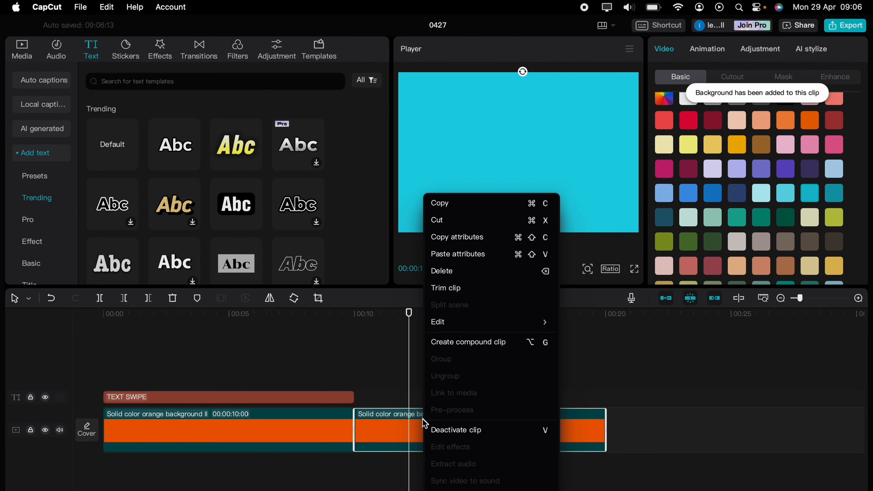
pyautogui.click(454, 343)
pyautogui.moveTo(385, 428); pyautogui.dragTo(136, 364)
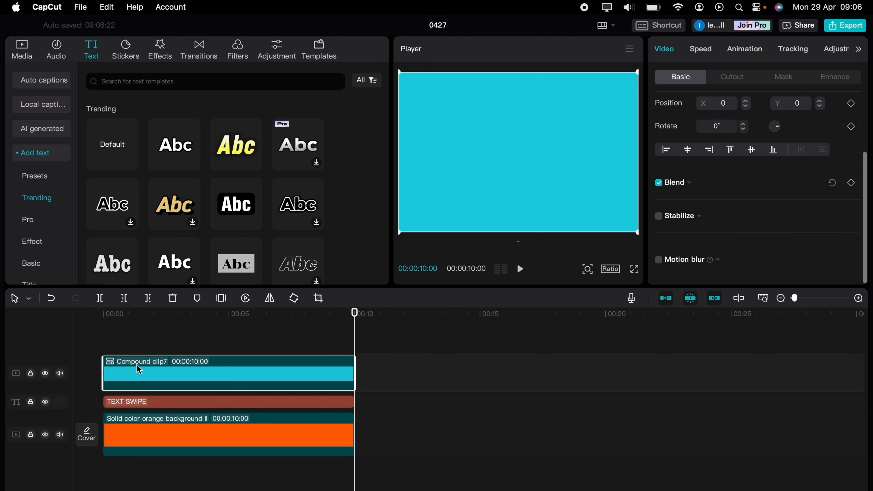
# Apply a Rectangle mask to the cyan compound clip with the playhead at 00:00:00:20
pyautogui.click(123, 337)
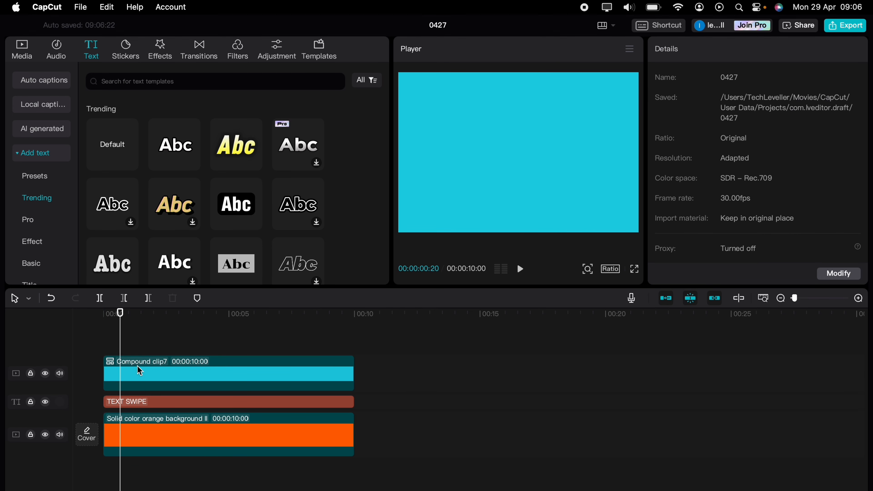
pyautogui.click(139, 372)
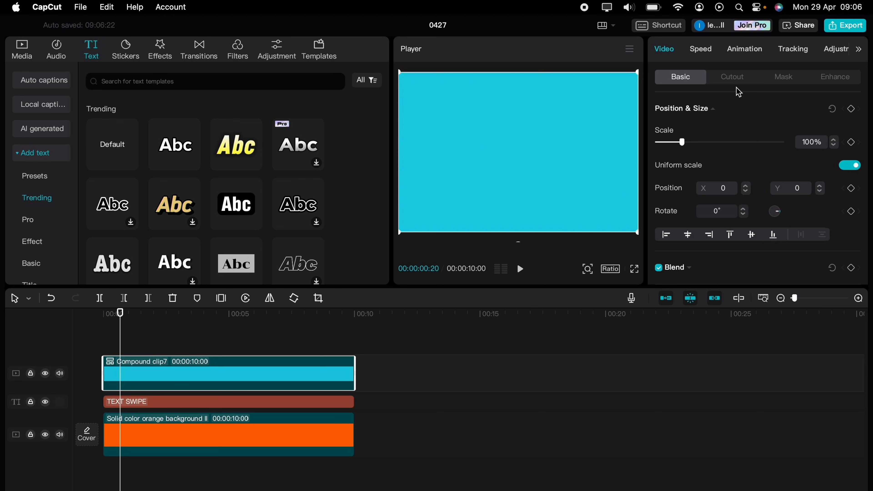
pyautogui.click(788, 77)
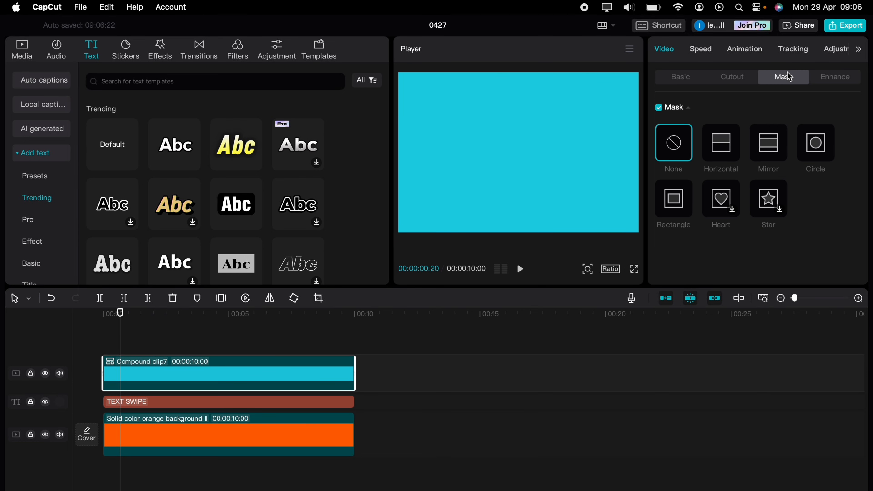
pyautogui.click(681, 198)
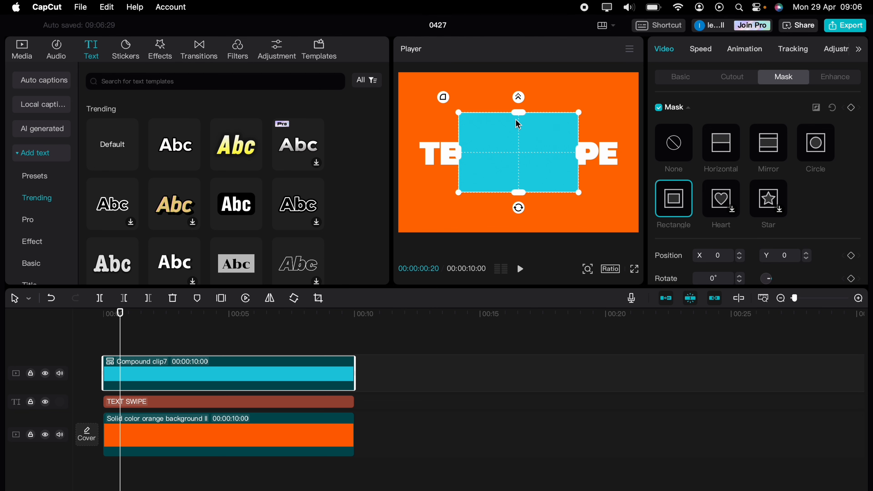
# Shrink the cyan clip's rectangle mask to a slim vertical bar and place it just before the first letter, about X -837, Y 0
pyautogui.moveTo(518, 112); pyautogui.dragTo(517, 135)
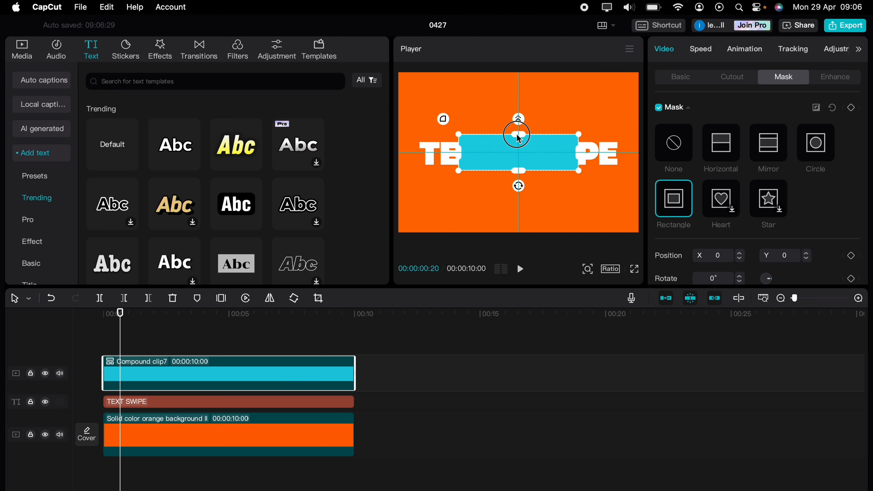
pyautogui.moveTo(581, 155); pyautogui.dragTo(416, 143)
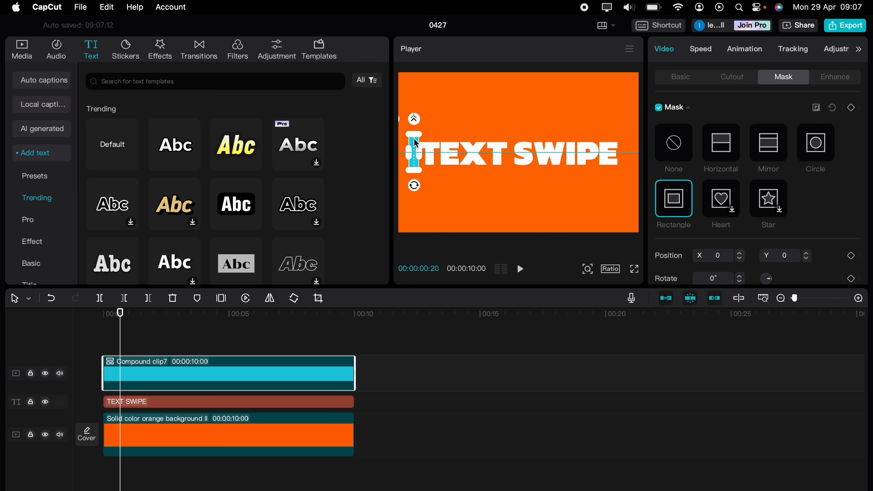
pyautogui.click(202, 402)
pyautogui.click(208, 382)
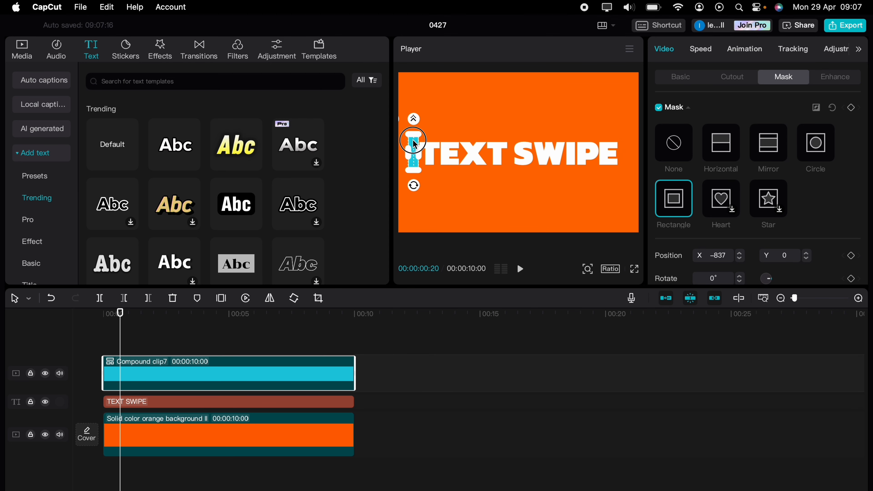
pyautogui.click(214, 426)
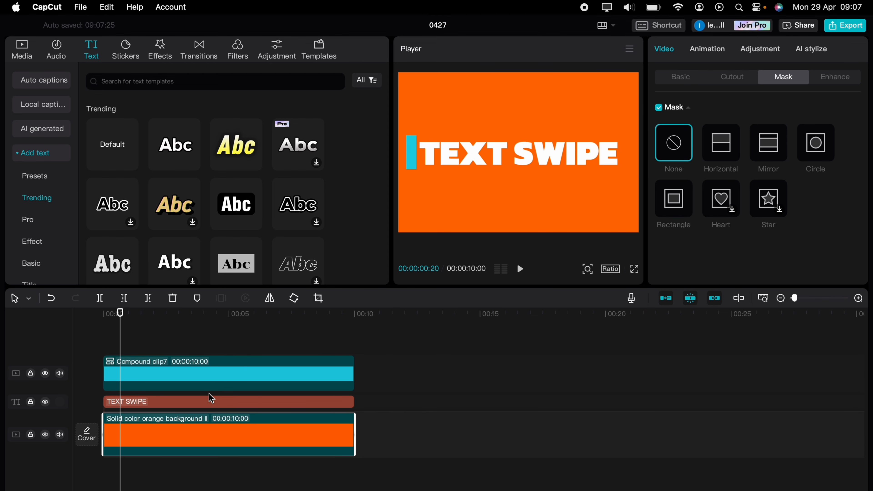
# Trim the cyan bar's mask height to match the letters and fine-tune its position to about X -834, Y 0
pyautogui.click(209, 380)
pyautogui.click(411, 164)
pyautogui.moveTo(412, 167)
pyautogui.mouseDown()
pyautogui.moveTo(414, 139)
pyautogui.moveTo(420, 154)
pyautogui.mouseUp()
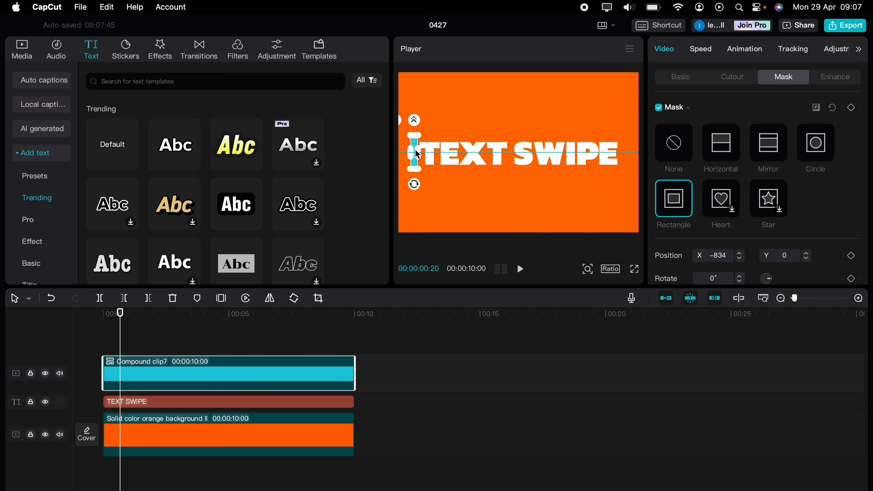
pyautogui.click(214, 428)
pyautogui.click(218, 373)
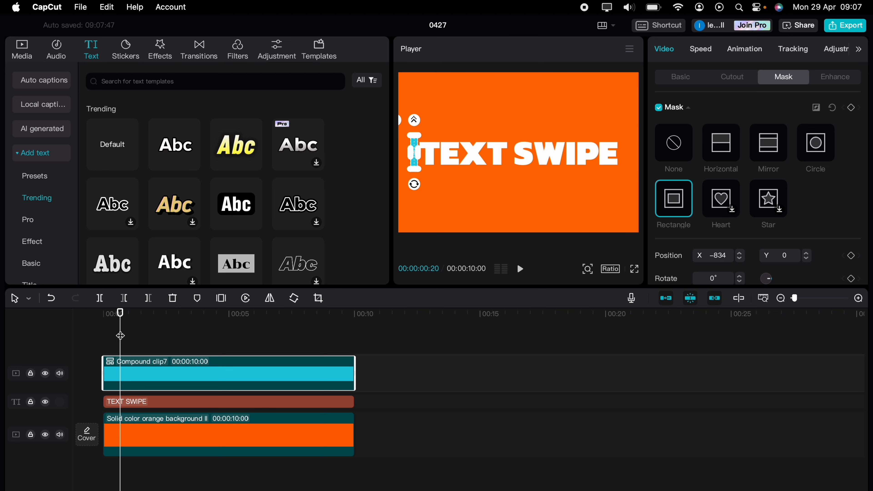
# Keyframe the cyan bar's mask at 00:00:00:26, and at 00:00:03:10 move it past the last letter to about X 844, Y 0
pyautogui.moveTo(121, 337); pyautogui.dragTo(125, 336)
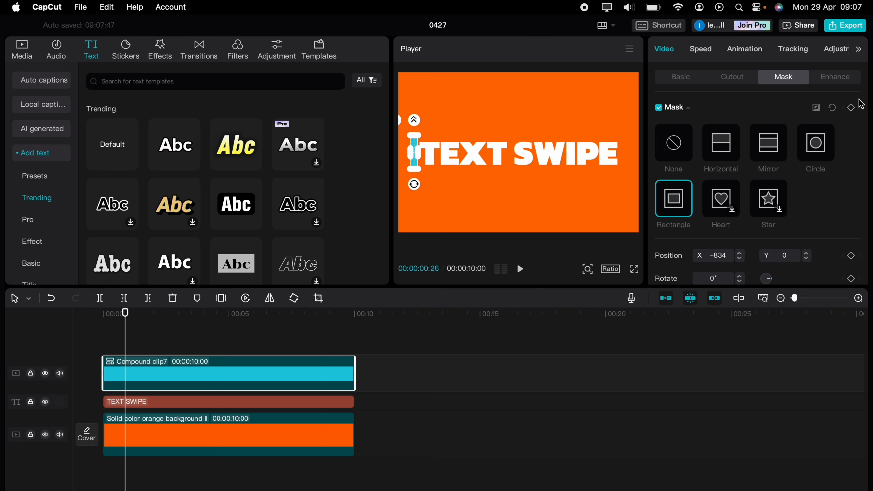
pyautogui.click(851, 107)
pyautogui.moveTo(126, 333); pyautogui.dragTo(187, 333)
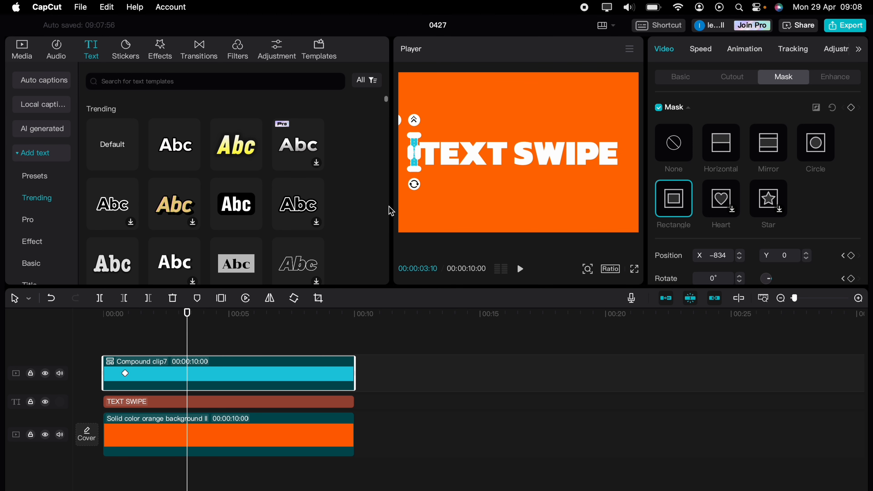
pyautogui.moveTo(414, 147); pyautogui.dragTo(624, 148)
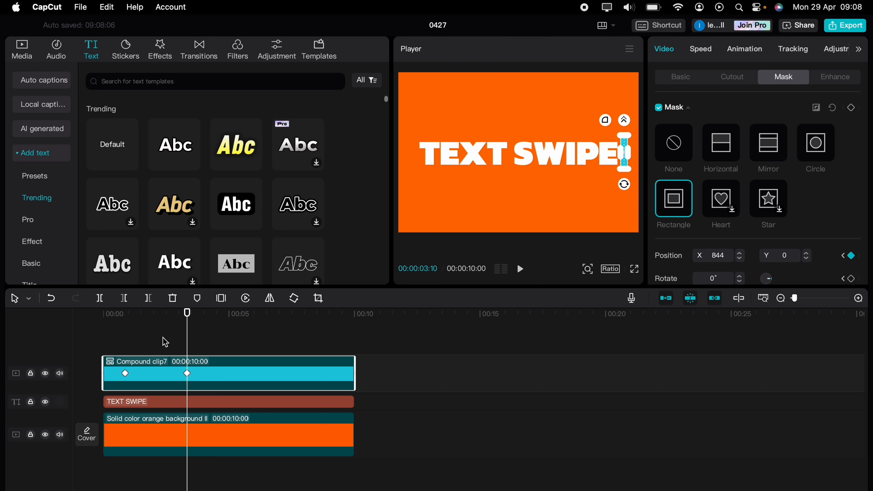
# Play the timeline from the start to check the cyan bar's movement across the text
pyautogui.click(117, 340)
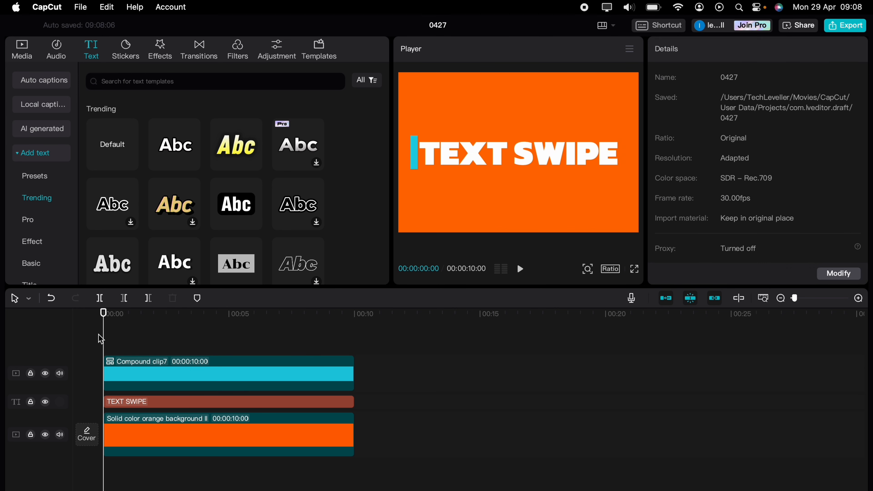
pyautogui.press('space')
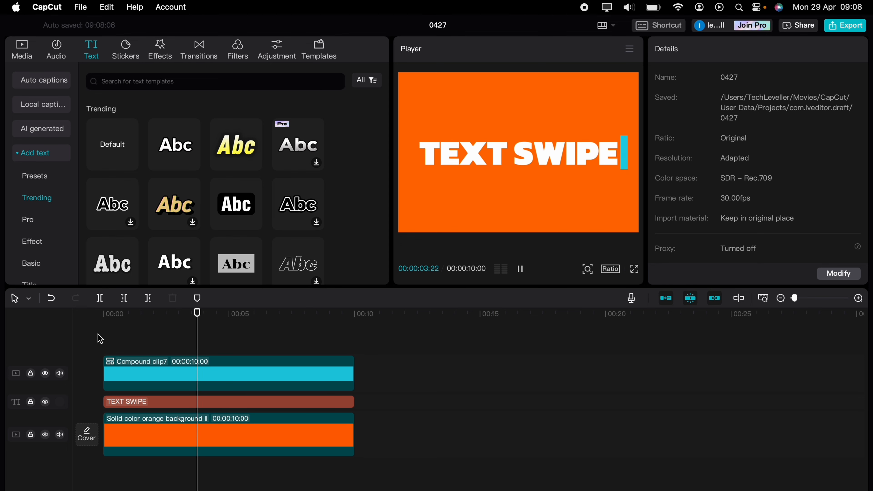
pyautogui.press('space')
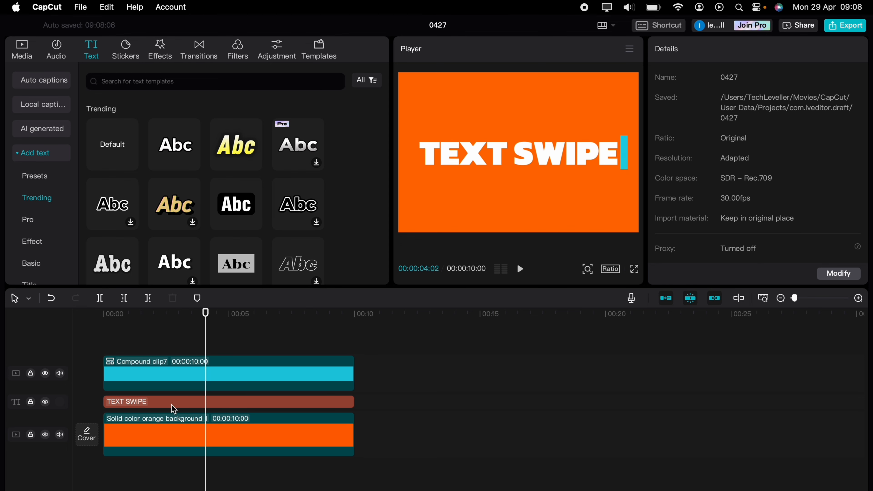
# Duplicate the TEXT SWIPE clip onto a new track above the cyan compound clip, starting at 00:00
pyautogui.click(158, 403)
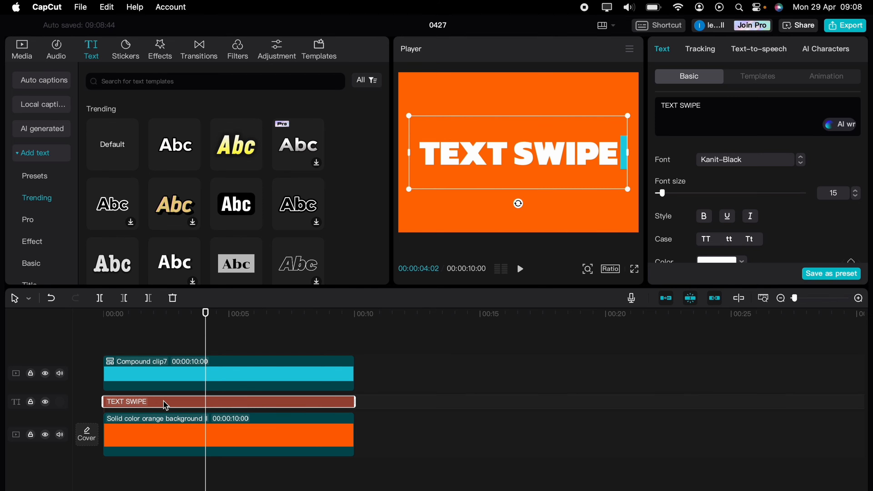
pyautogui.click(110, 337)
pyautogui.moveTo(109, 339); pyautogui.dragTo(104, 339)
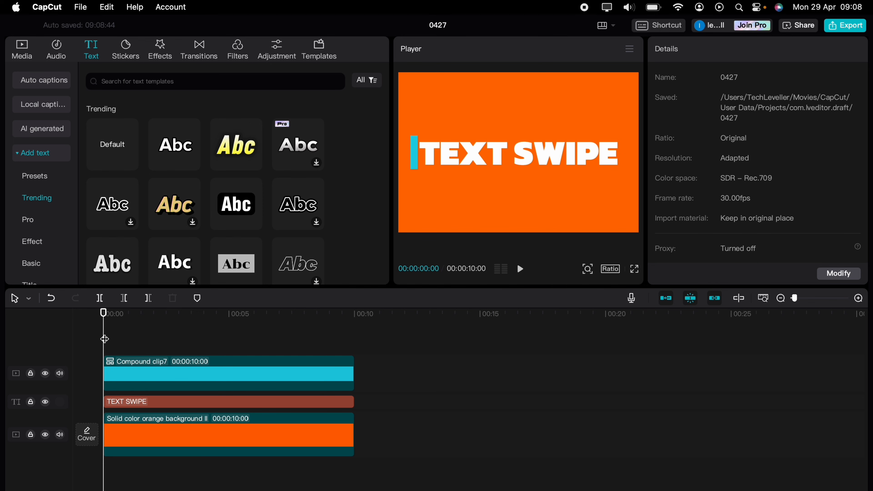
pyautogui.press('cmd+v')
pyautogui.moveTo(151, 405); pyautogui.dragTo(138, 343)
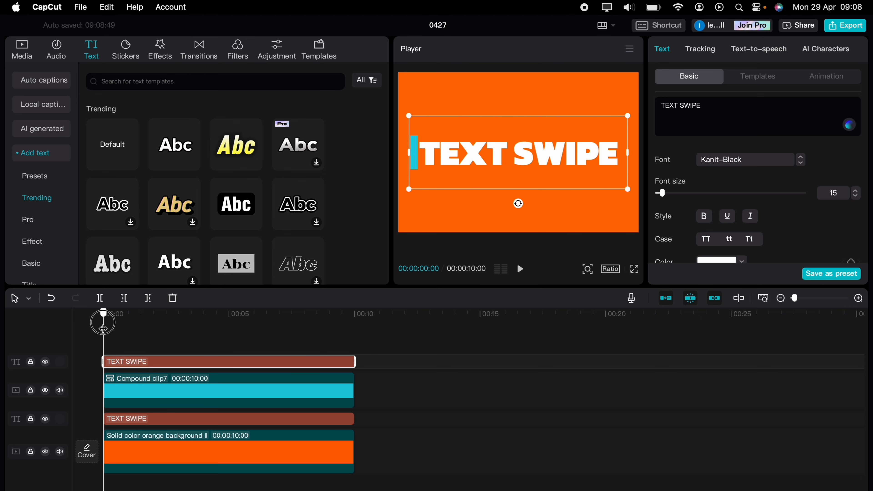
# Set the duplicated TEXT SWIPE text's colour to cyan 00CDE5, with the playhead at 00:00:00:26
pyautogui.moveTo(103, 325); pyautogui.dragTo(124, 330)
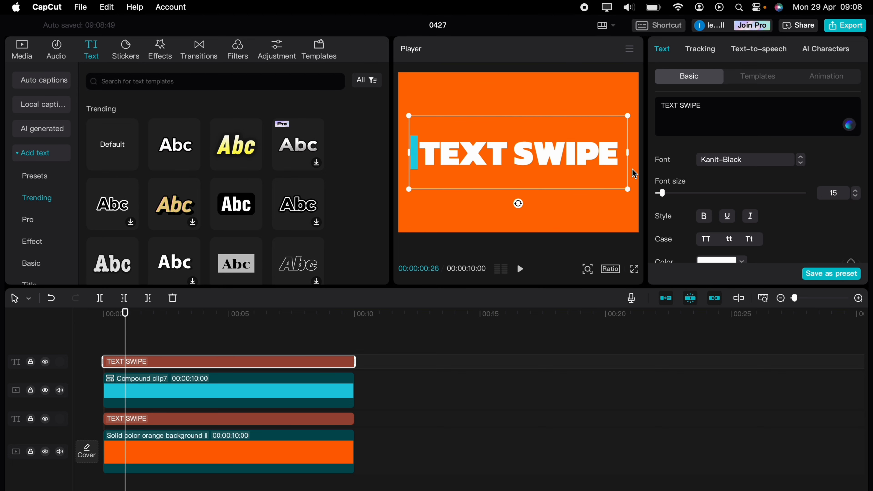
pyautogui.scroll(-3, 748, 173)
pyautogui.click(741, 199)
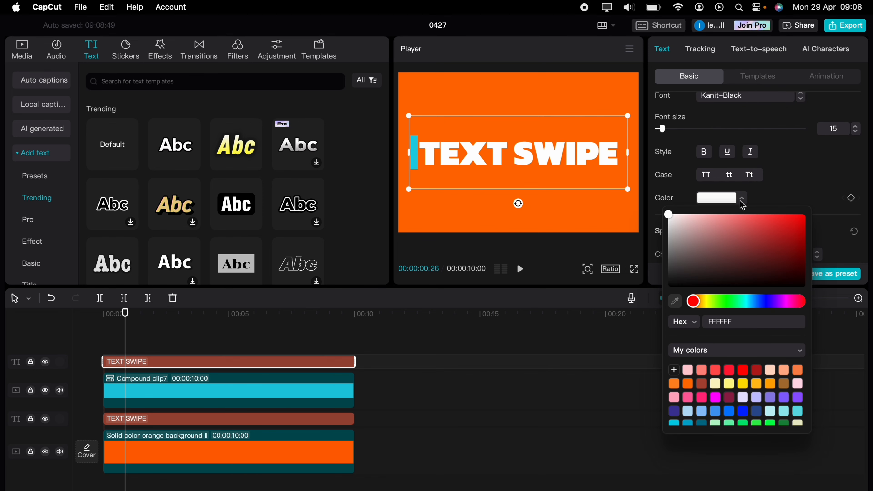
pyautogui.click(730, 410)
pyautogui.click(784, 410)
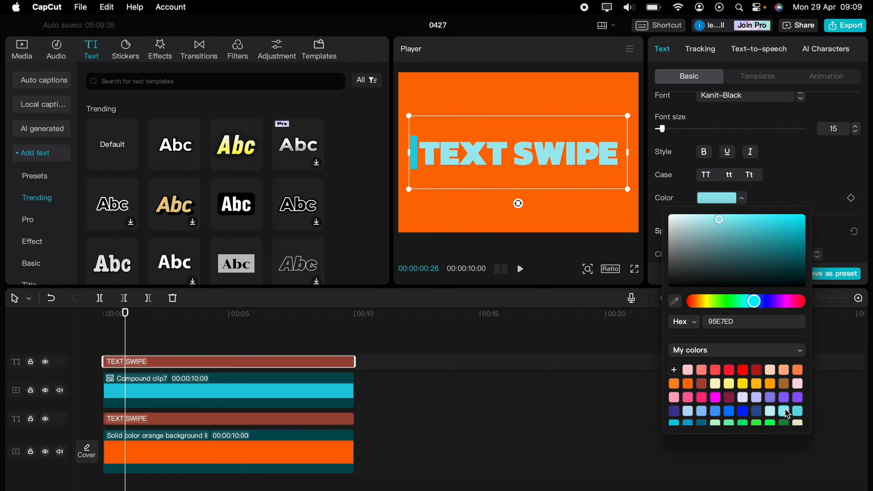
pyautogui.scroll(-2, 788, 406)
pyautogui.click(798, 390)
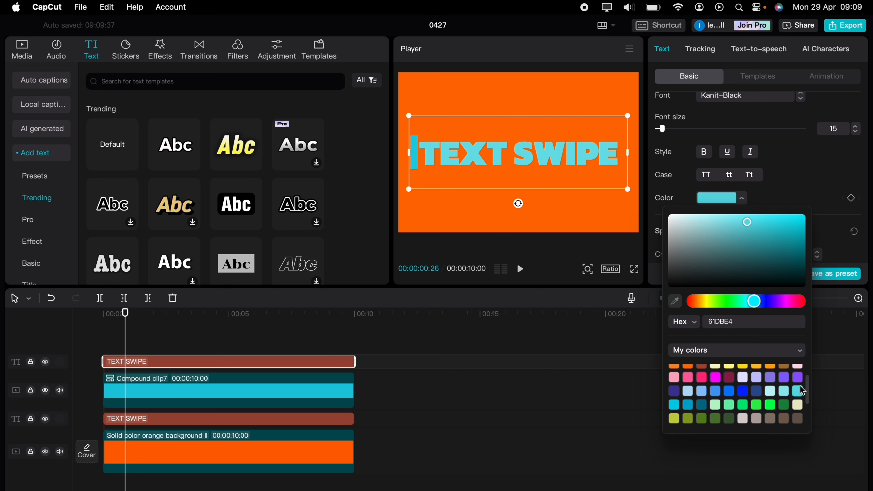
pyautogui.click(674, 405)
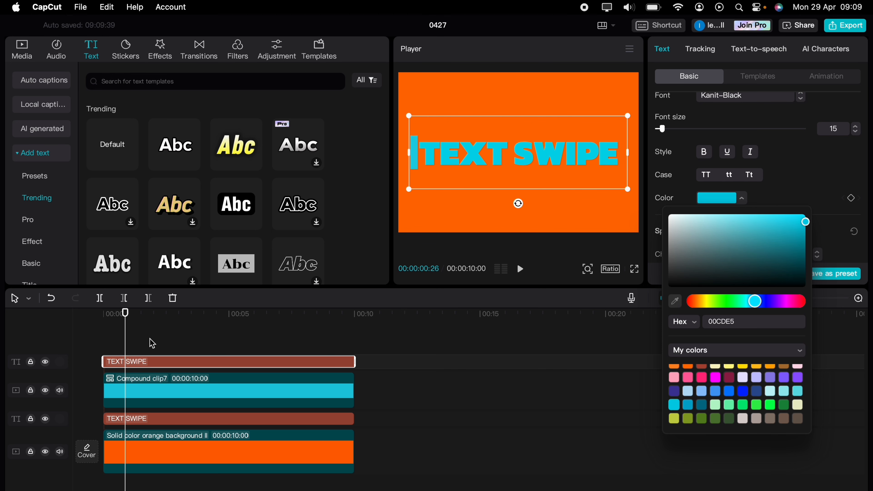
# Turn the cyan text into a compound clip and apply a Rectangle mask to it, with the playhead at 00:00:00:19
pyautogui.click(125, 340)
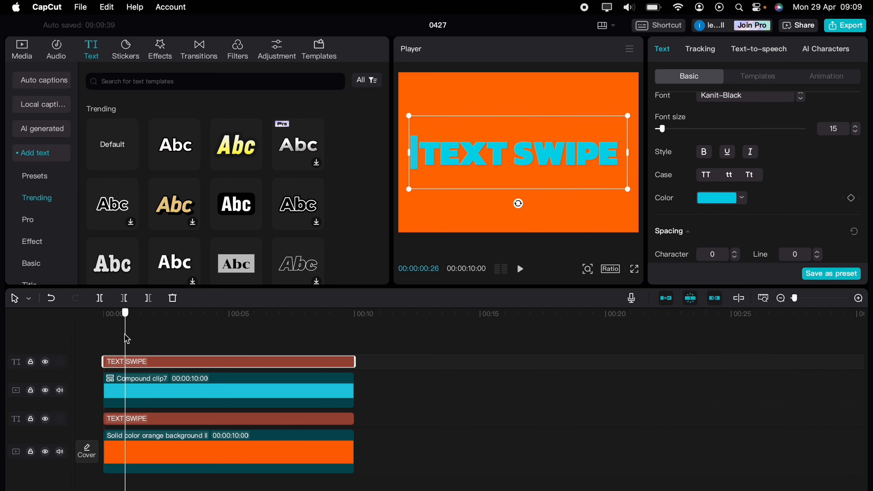
pyautogui.moveTo(125, 340); pyautogui.dragTo(119, 342)
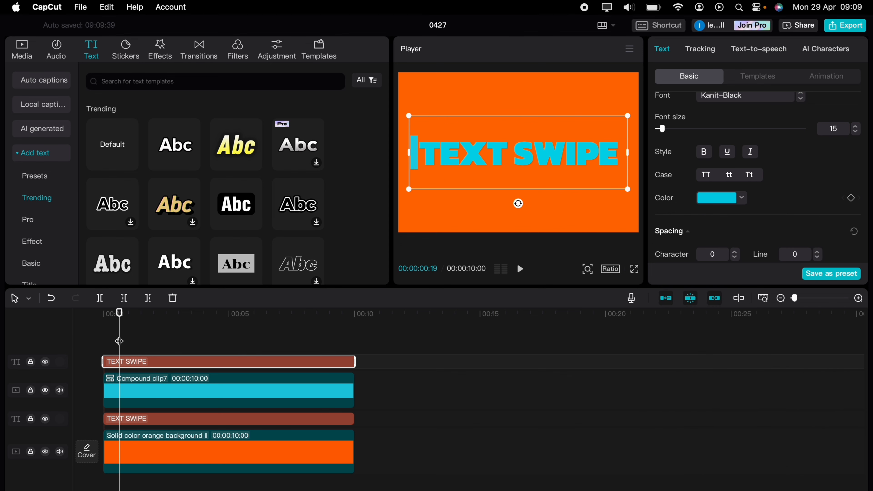
pyautogui.rightClick(136, 365)
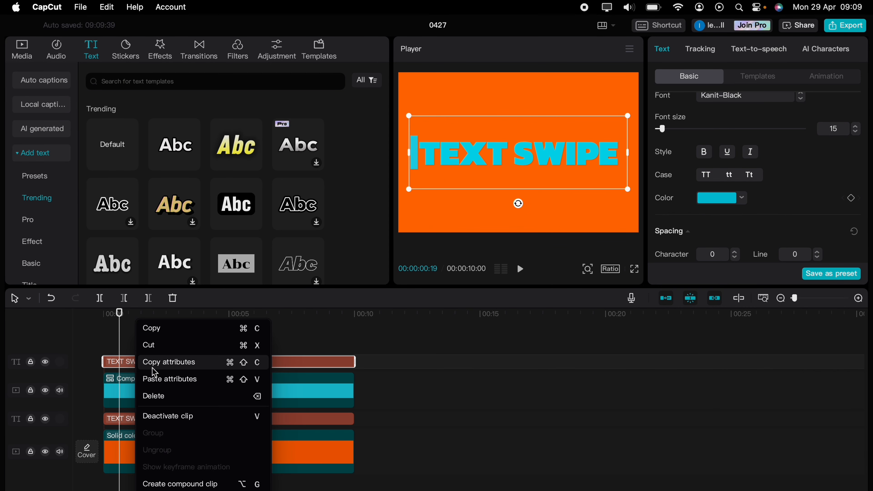
pyautogui.click(172, 484)
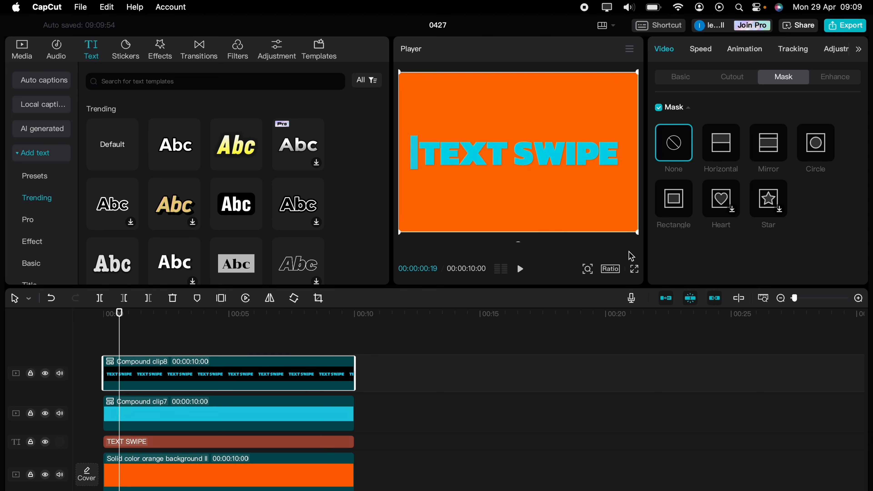
pyautogui.click(673, 206)
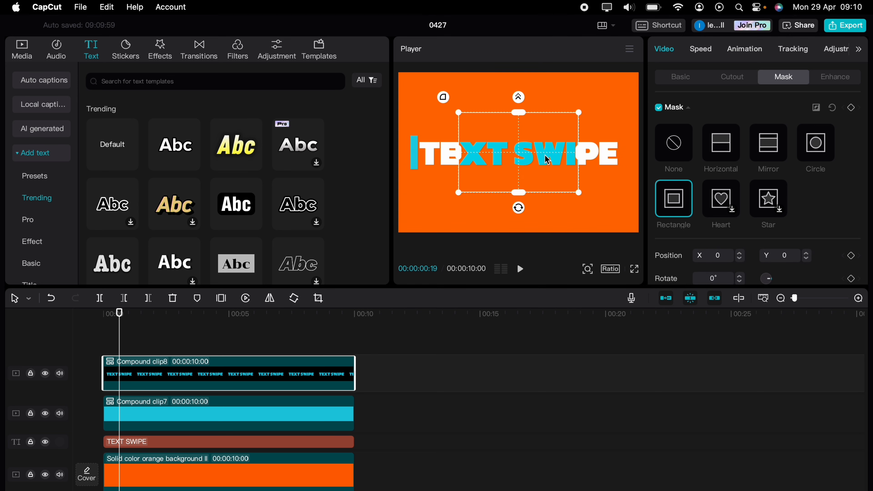
# Move the cyan text's mask to X -960 and narrow it so its right edge ends just before the first letter
pyautogui.moveTo(547, 160); pyautogui.dragTo(391, 155)
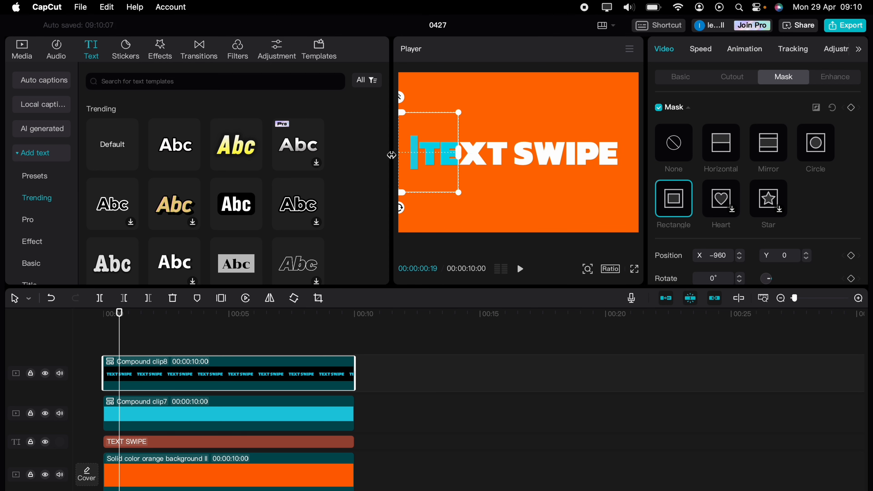
pyautogui.moveTo(458, 155); pyautogui.dragTo(419, 156)
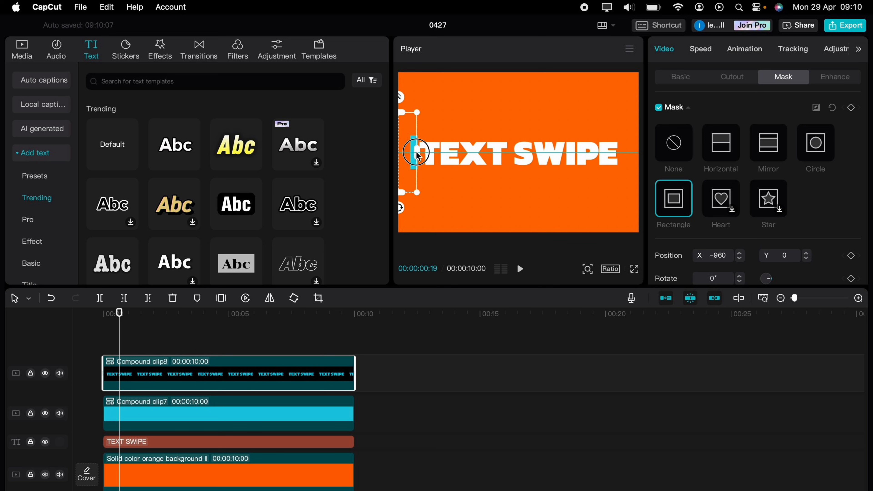
pyautogui.moveTo(417, 156); pyautogui.dragTo(419, 155)
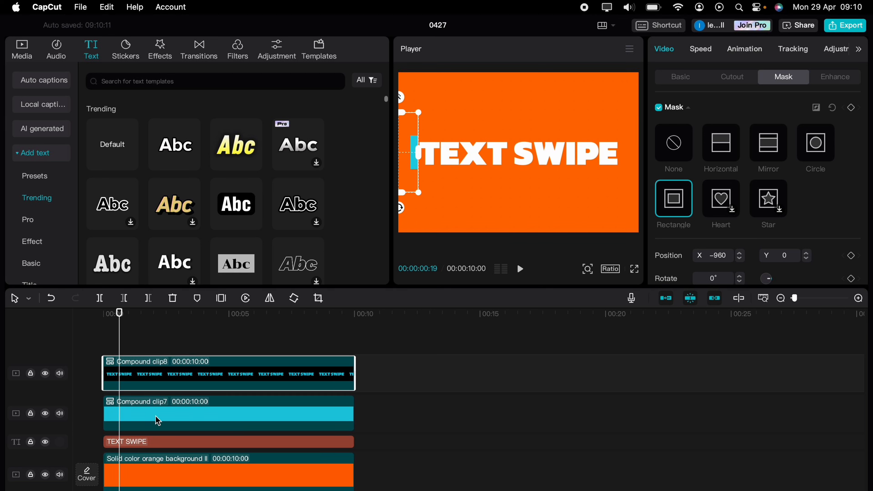
# Add a mask keyframe to the cyan text compound clip at 00:00:00:26, aligned with the cyan bar's first keyframe
pyautogui.click(141, 418)
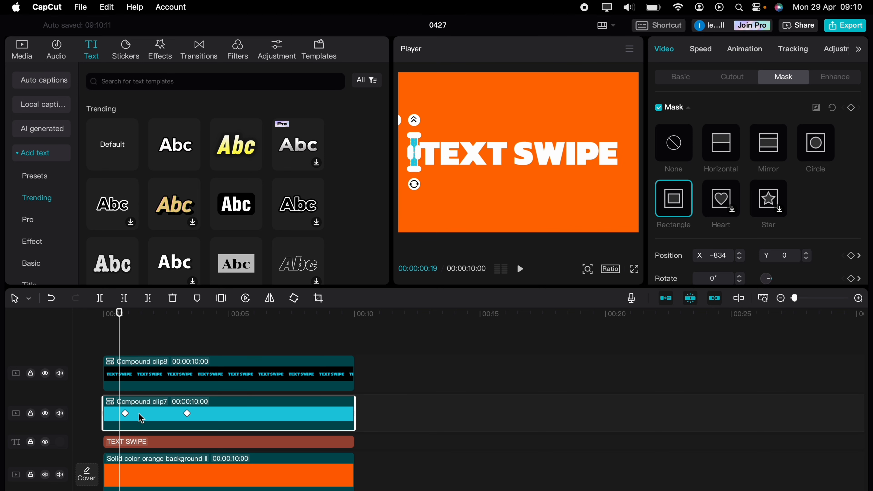
pyautogui.moveTo(119, 349); pyautogui.dragTo(123, 349)
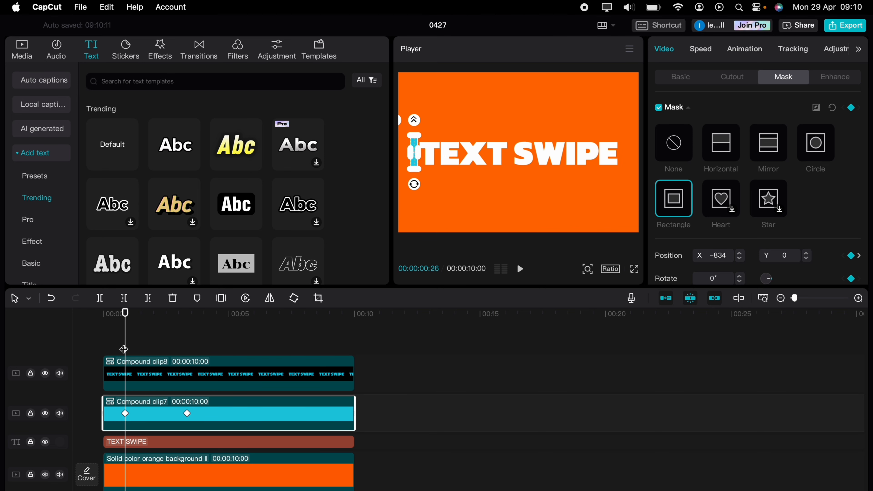
pyautogui.click(138, 370)
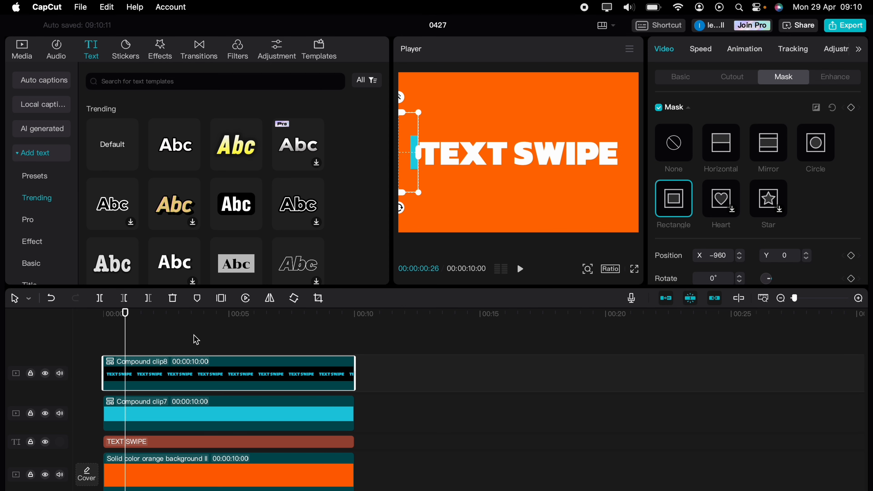
pyautogui.click(852, 107)
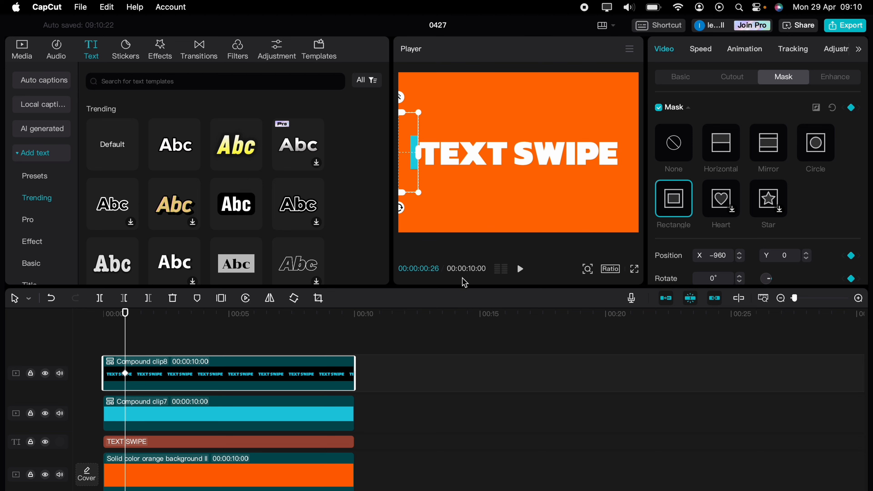
# At 00:00:03:10, aligned with the bar's second keyframe, keyframe the cyan text's mask at X 0, widened to cover the whole text
pyautogui.click(174, 420)
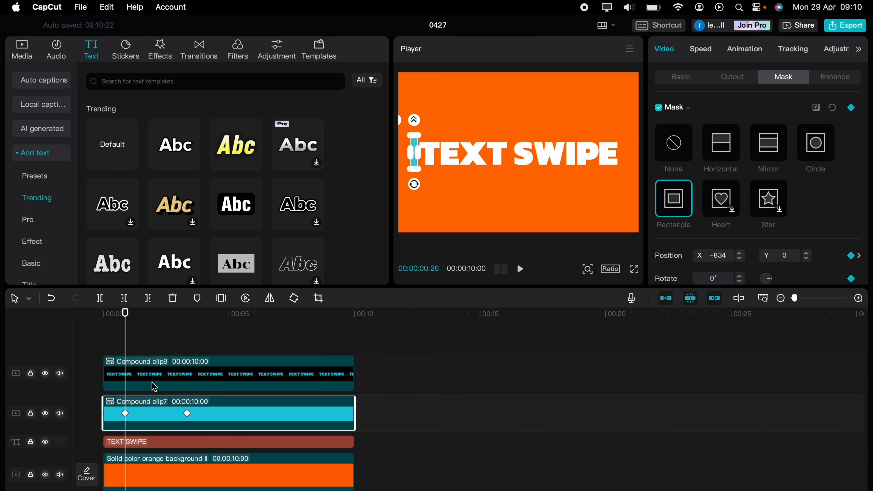
pyautogui.moveTo(127, 340); pyautogui.dragTo(187, 337)
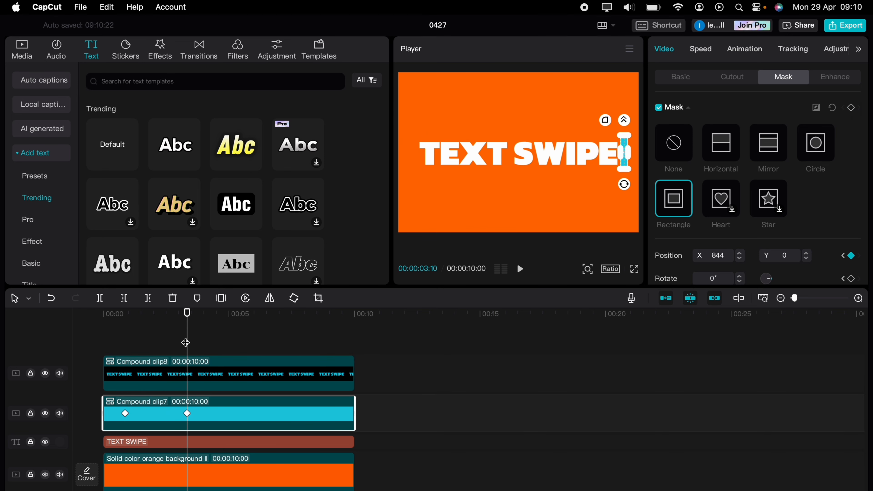
pyautogui.click(160, 366)
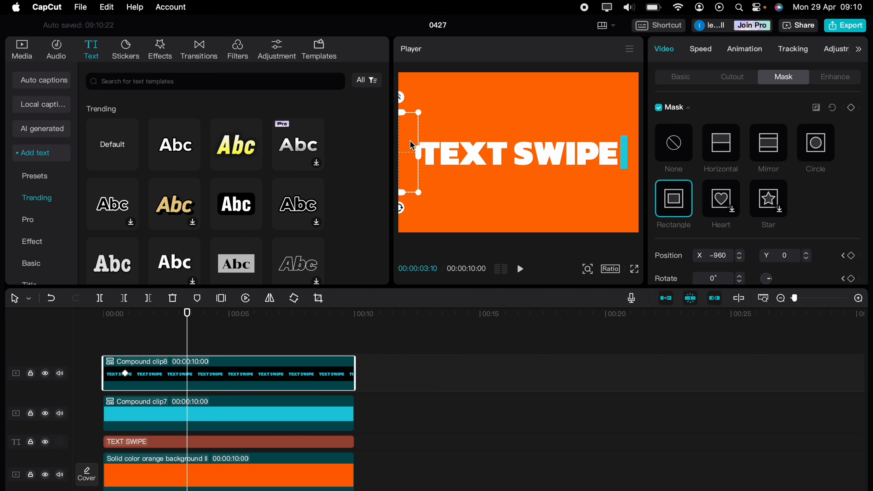
pyautogui.moveTo(411, 146)
pyautogui.mouseDown()
pyautogui.moveTo(527, 146)
pyautogui.moveTo(409, 153)
pyautogui.mouseUp()
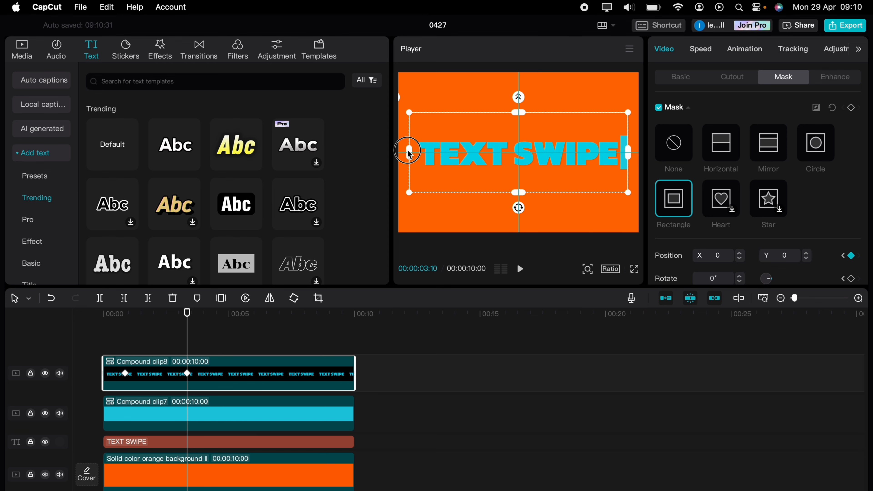
pyautogui.click(851, 107)
# Play back the text swipe animation from the start of the timeline with no clip selected
pyautogui.click(111, 343)
pyautogui.moveTo(111, 344); pyautogui.dragTo(103, 342)
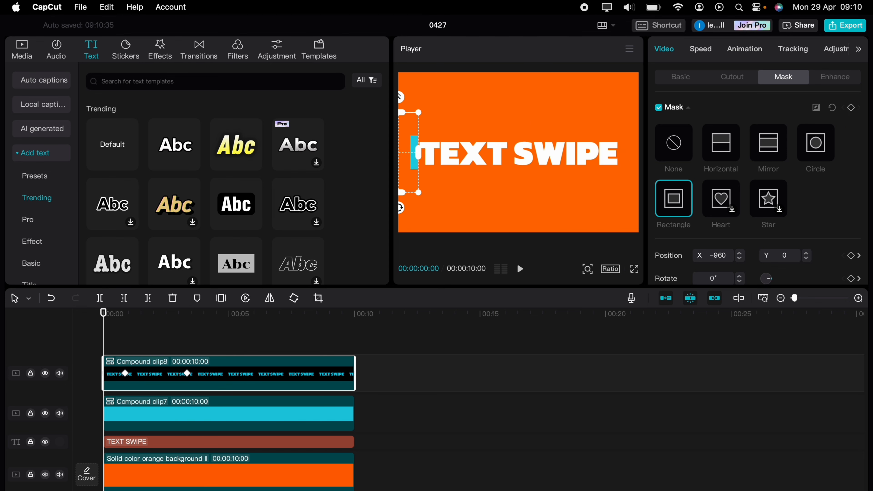
pyautogui.click(141, 330)
pyautogui.click(100, 332)
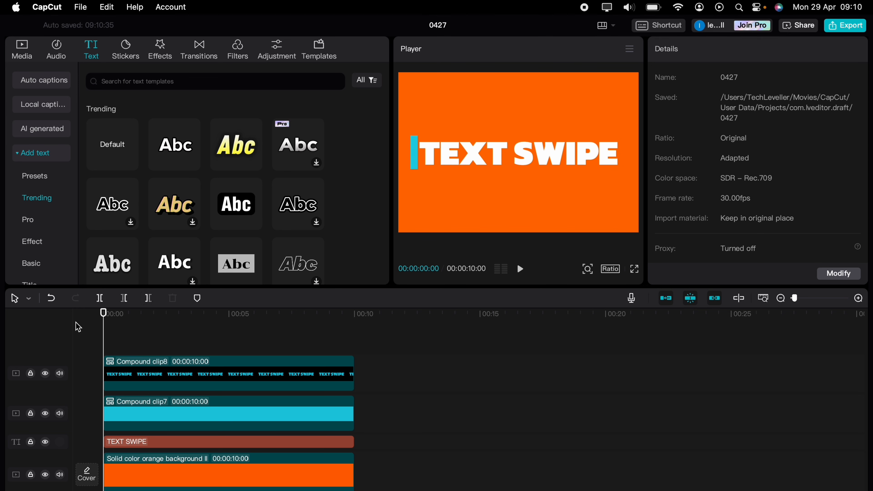
pyautogui.press('space')
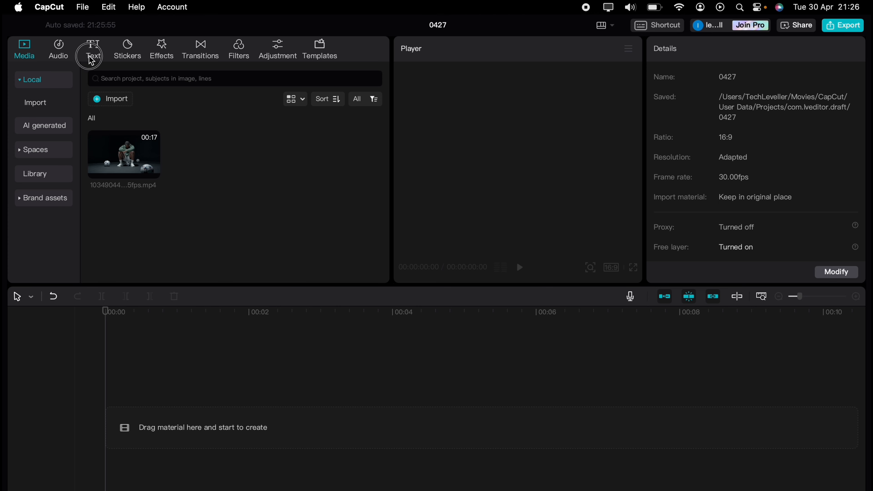
# Add a default text clip at the start of the empty timeline and set its font to ZY Energy
pyautogui.click(91, 59)
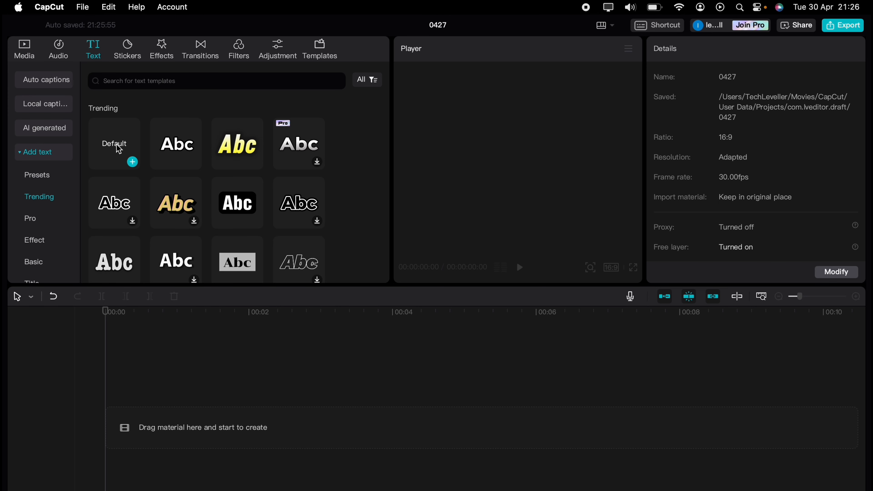
pyautogui.moveTo(119, 148); pyautogui.dragTo(117, 410)
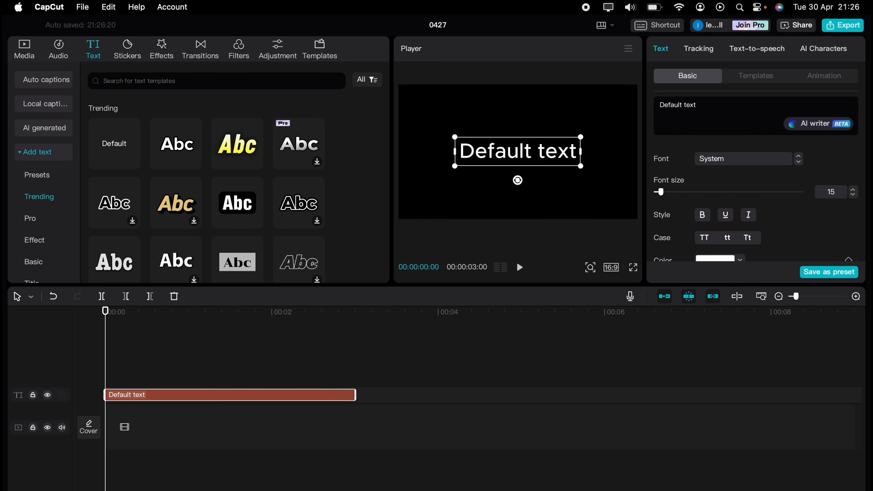
pyautogui.click(790, 160)
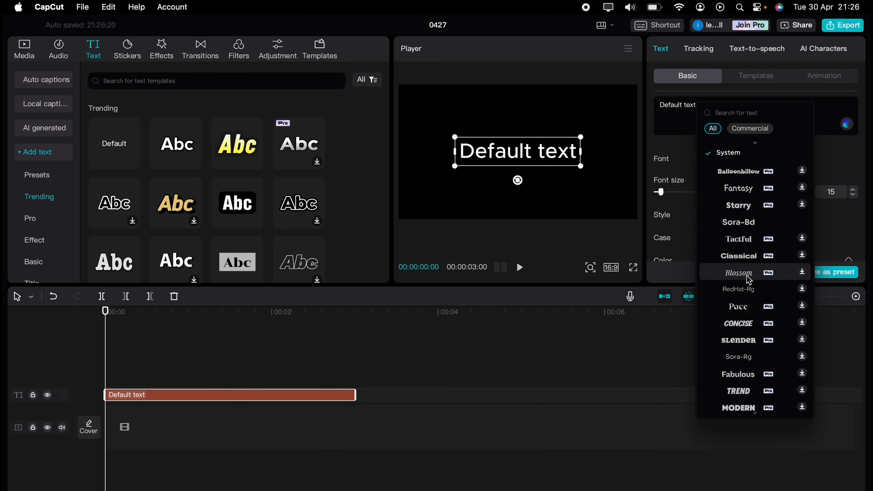
pyautogui.scroll(-5, 741, 395)
pyautogui.scroll(-3, 741, 395)
pyautogui.click(739, 357)
# Change the text to SOCCER, then enlarge it and place it in the upper-left corner of the frame
pyautogui.tripleClick(706, 100)
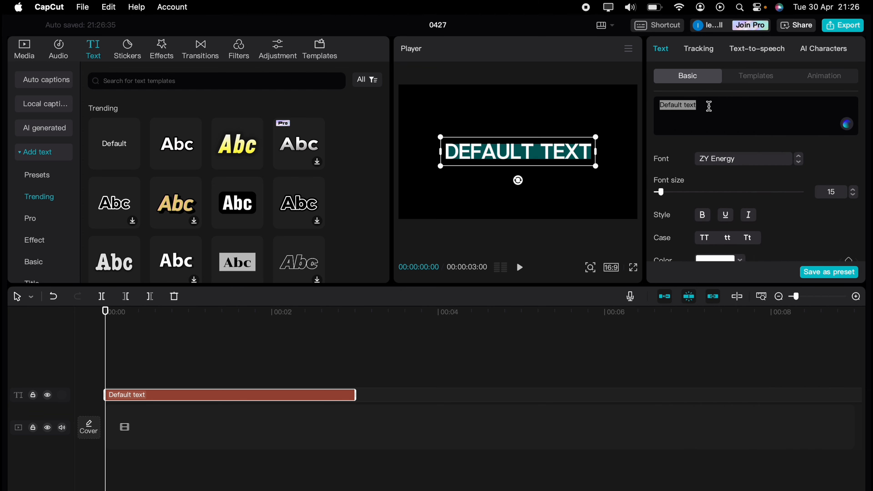
pyautogui.write('SOCCER')
pyautogui.moveTo(495, 155); pyautogui.dragTo(457, 101)
pyautogui.moveTo(519, 118); pyautogui.dragTo(526, 120)
pyautogui.moveTo(454, 98); pyautogui.dragTo(459, 97)
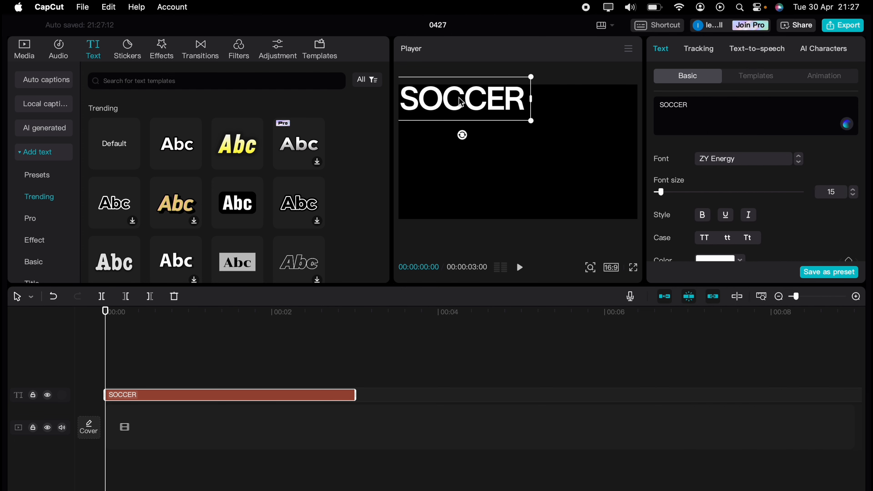
# Duplicate the SOCCER text into smaller goals, Hat-Trick, JOY, Team Work and Tackle texts that fill the rest of the top row
pyautogui.press('super+v')
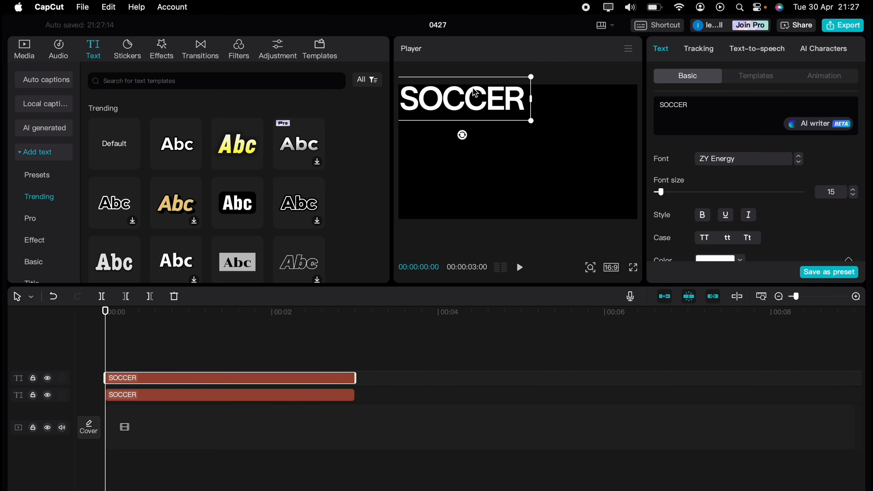
pyautogui.moveTo(475, 93); pyautogui.dragTo(491, 128)
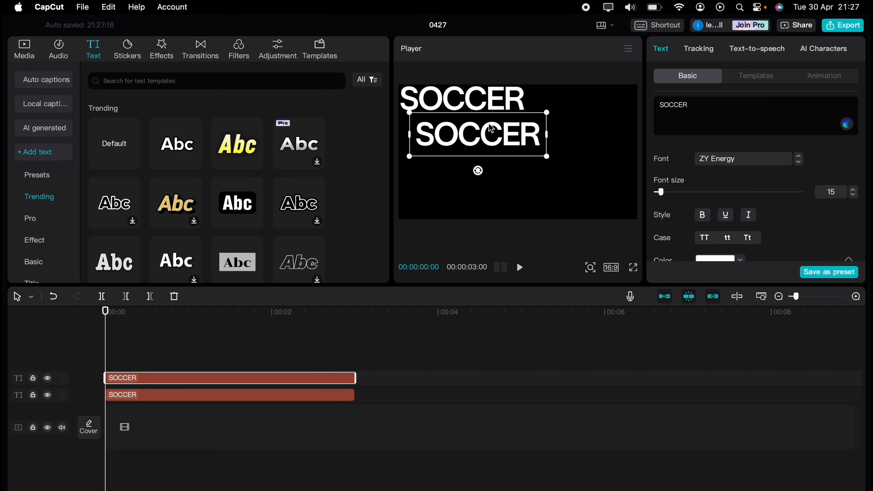
pyautogui.tripleClick(700, 100)
pyautogui.write('goals')
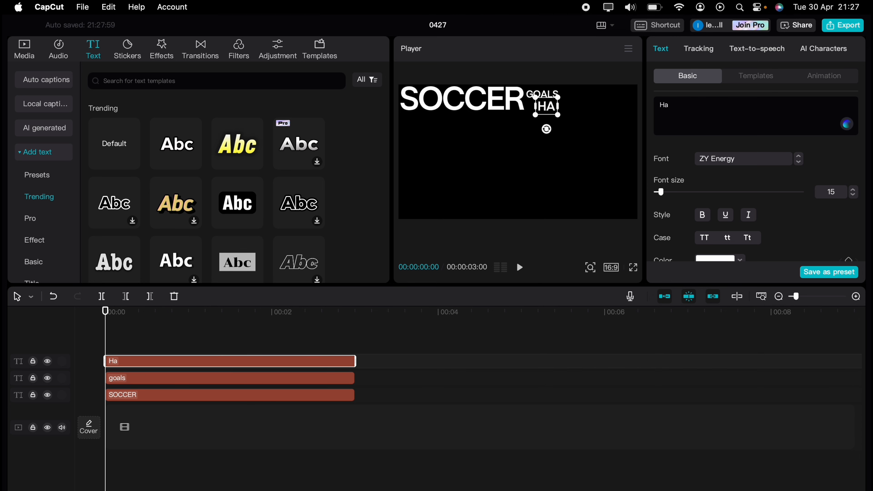
pyautogui.write('t-Trick')
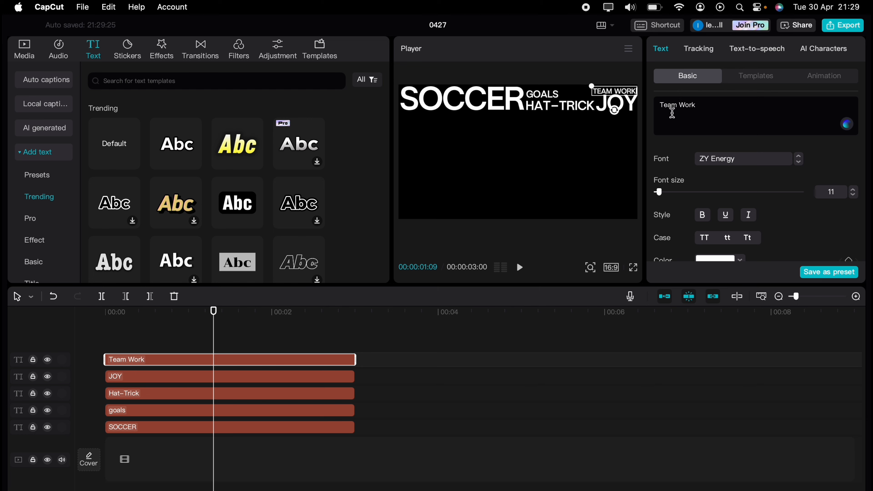
pyautogui.scroll(-5, 747, 238)
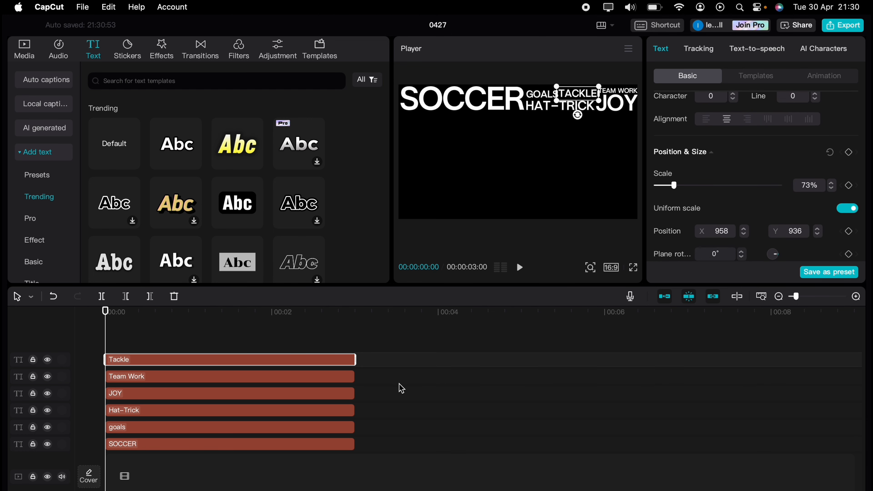
# Combine all six text clips into one compound clip
pyautogui.click(401, 388)
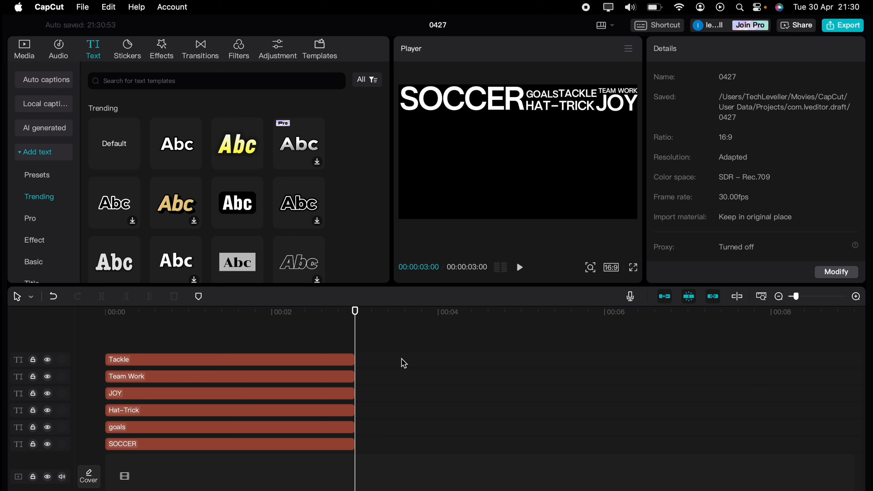
pyautogui.moveTo(391, 349); pyautogui.dragTo(227, 487)
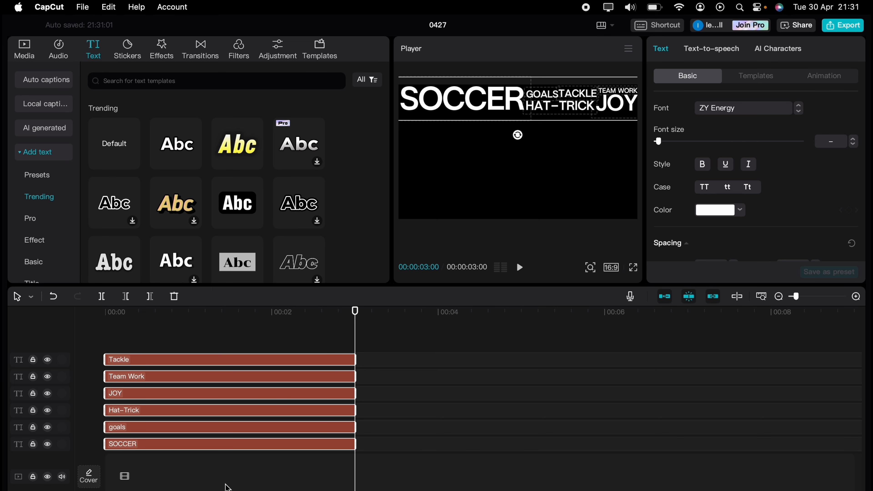
pyautogui.click(253, 381)
pyautogui.moveTo(375, 351); pyautogui.dragTo(272, 466)
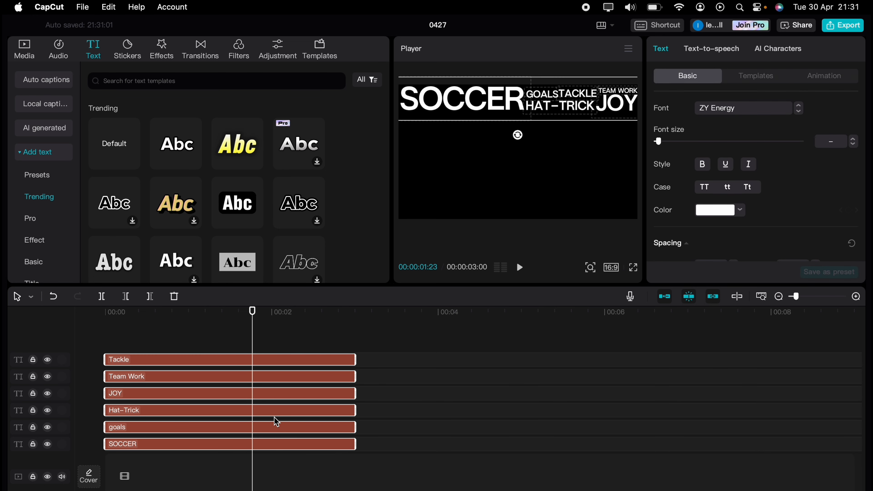
pyautogui.rightClick(280, 393)
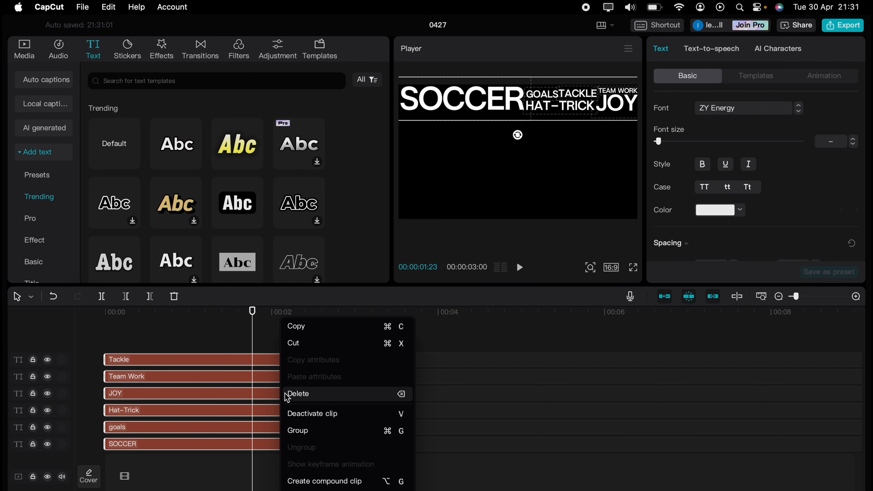
pyautogui.click(311, 481)
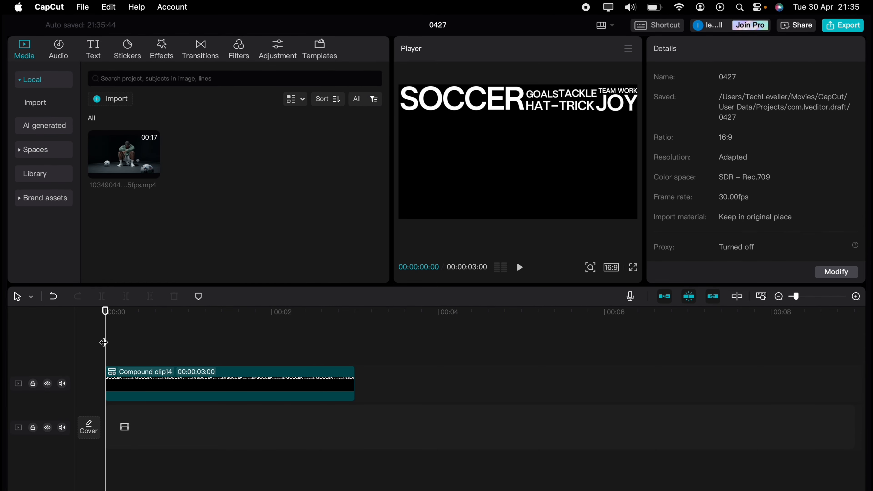
# Duplicate the compound clip twice, placing one copy low in the frame and the other, scaled to 62%, just below the top row
pyautogui.hotkey('ctrl', 'v')
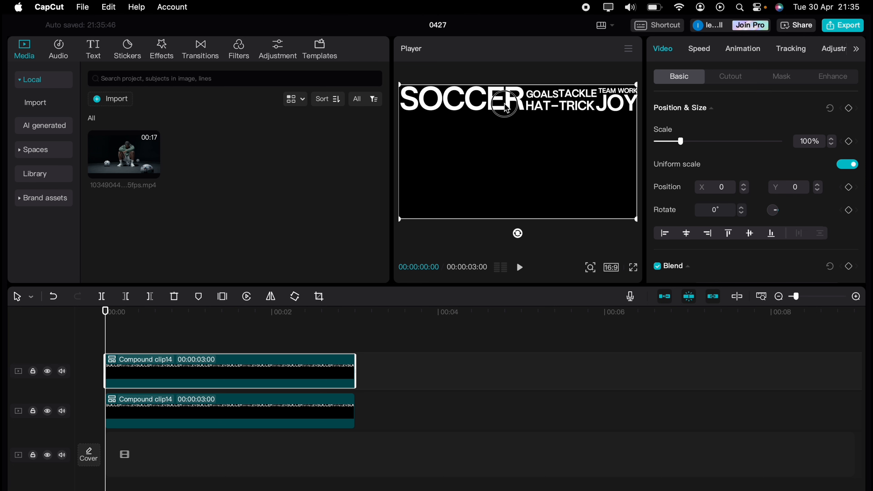
pyautogui.moveTo(505, 108); pyautogui.dragTo(565, 176)
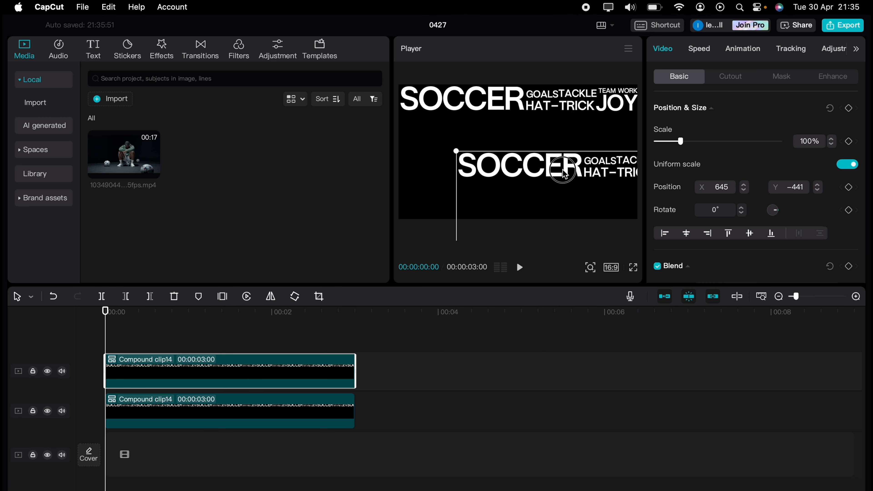
pyautogui.press('super+v')
pyautogui.moveTo(457, 154); pyautogui.dragTo(456, 130)
pyautogui.moveTo(420, 120); pyautogui.dragTo(449, 137)
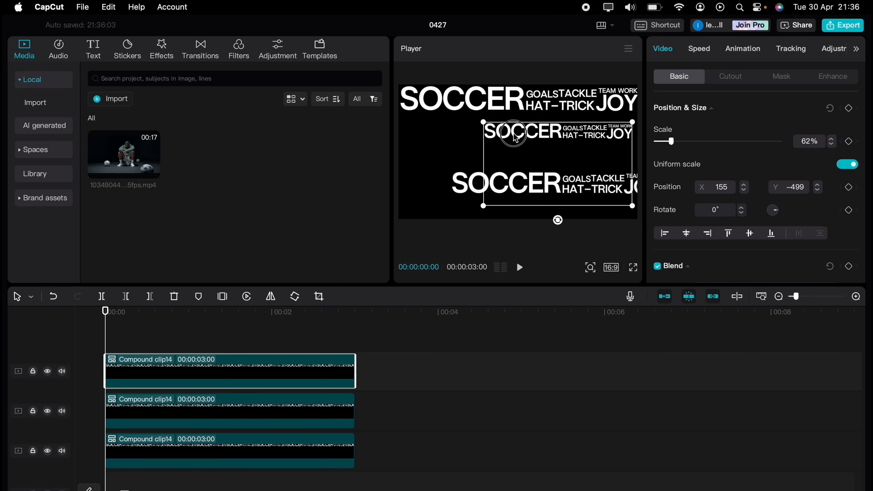
# Paste another compound clip copy, scale it to 38% and arrange it beside the 62% copy to fill the second row
pyautogui.press('super+v')
pyautogui.moveTo(500, 176)
pyautogui.mouseDown()
pyautogui.moveTo(500, 140)
pyautogui.moveTo(497, 160)
pyautogui.mouseUp()
pyautogui.moveTo(543, 168); pyautogui.dragTo(445, 124)
pyautogui.moveTo(516, 180); pyautogui.dragTo(504, 173)
pyautogui.moveTo(484, 137); pyautogui.dragTo(468, 125)
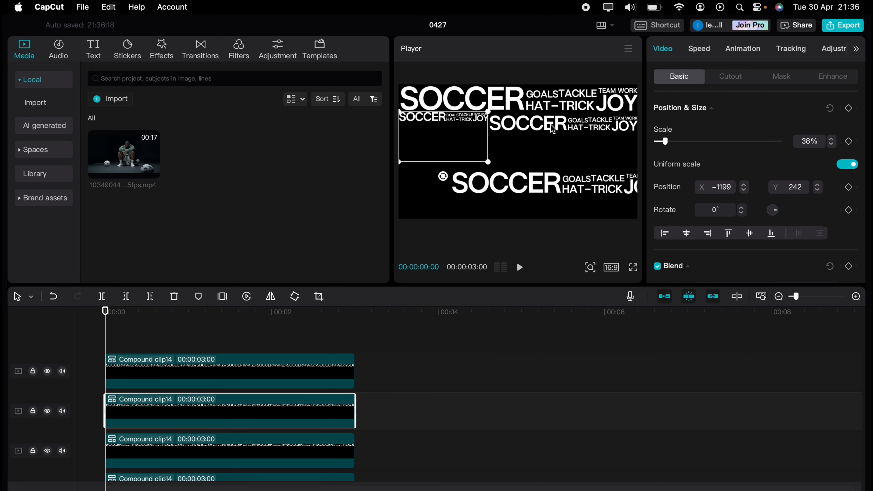
# Paste two more copies, placing a 62% one at the left of the third row and a smaller one beneath it
pyautogui.moveTo(551, 130); pyautogui.dragTo(463, 148)
pyautogui.press('super+v')
pyautogui.moveTo(546, 212); pyautogui.dragTo(520, 196)
pyautogui.press('super+v')
pyautogui.moveTo(528, 135); pyautogui.dragTo(438, 149)
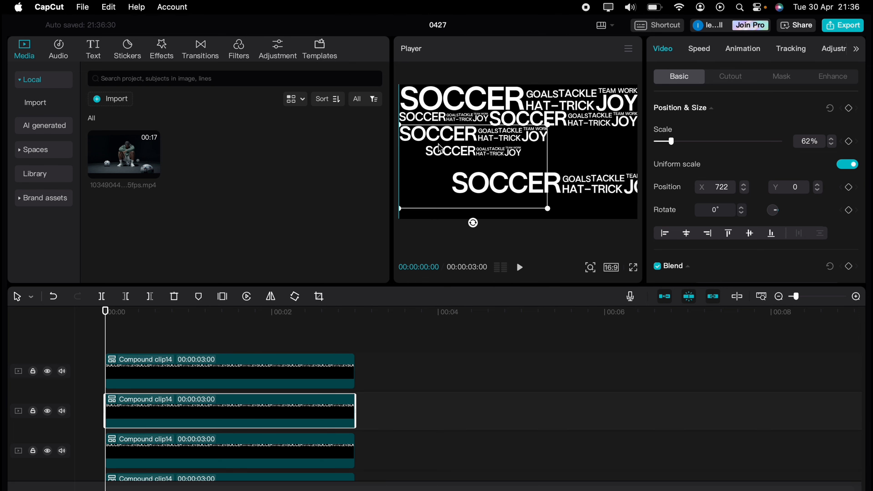
# Fill the right end of the third row with another reduced copy and shift the small copy to the left of the fourth row
pyautogui.moveTo(488, 167); pyautogui.dragTo(613, 152)
pyautogui.moveTo(546, 188); pyautogui.dragTo(536, 194)
pyautogui.moveTo(567, 154); pyautogui.dragTo(437, 173)
pyautogui.press('super+v')
pyautogui.moveTo(514, 210); pyautogui.dragTo(500, 202)
pyautogui.moveTo(442, 165); pyautogui.dragTo(543, 155)
# Paste another copy, scale it to 65% and place it in the right half of the fourth row at X 438, Y -315
pyautogui.press('super+v')
pyautogui.moveTo(590, 196); pyautogui.dragTo(625, 216)
pyautogui.moveTo(520, 138); pyautogui.dragTo(552, 157)
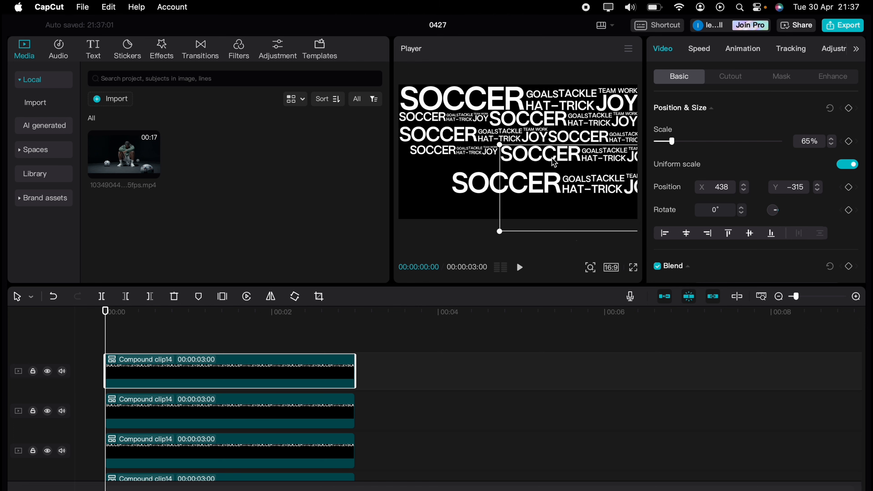
# Resize the lower copy and add more copies to fill the remaining rows of the frame, scaling the last one to 79%
pyautogui.click(282, 477)
pyautogui.click(270, 439)
pyautogui.scroll(-3, 257, 416)
pyautogui.click(240, 387)
pyautogui.moveTo(504, 197); pyautogui.dragTo(485, 192)
pyautogui.press('super+v')
pyautogui.moveTo(637, 221); pyautogui.dragTo(462, 172)
pyautogui.moveTo(502, 219); pyautogui.dragTo(584, 244)
pyautogui.moveTo(550, 192); pyautogui.dragTo(199, 284)
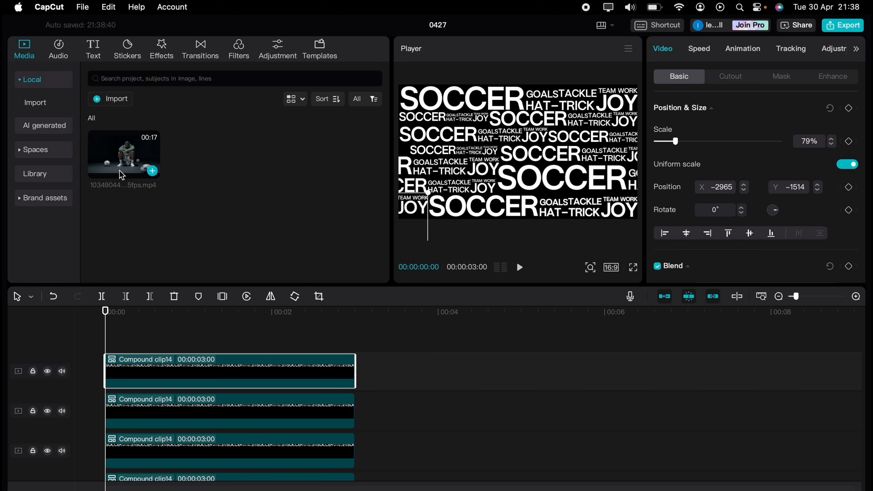
# Place the footballer video above the compound clips at the start, scale it to 136% and trim its opening to leave 00:00:12:14
pyautogui.moveTo(119, 170); pyautogui.dragTo(108, 344)
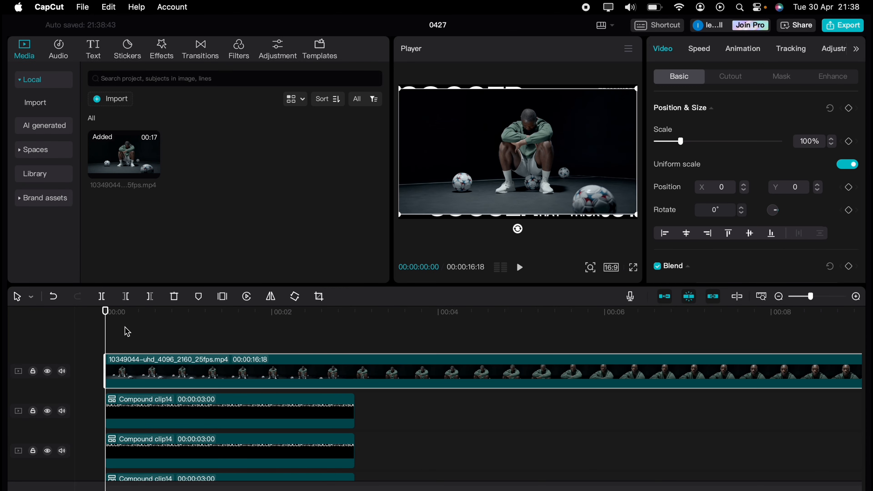
pyautogui.moveTo(205, 331); pyautogui.dragTo(486, 348)
pyautogui.click(486, 370)
pyautogui.press('q')
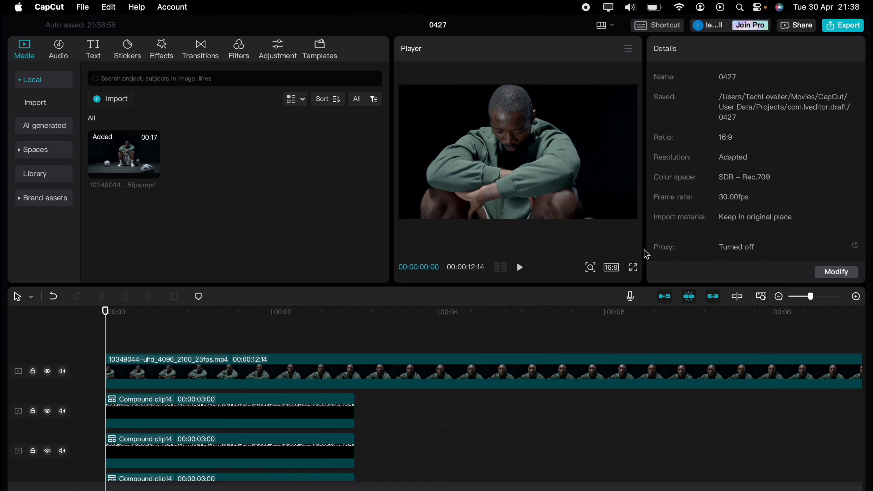
# Set the footballer video's blend mode to Multiply and play back the result
pyautogui.click(376, 368)
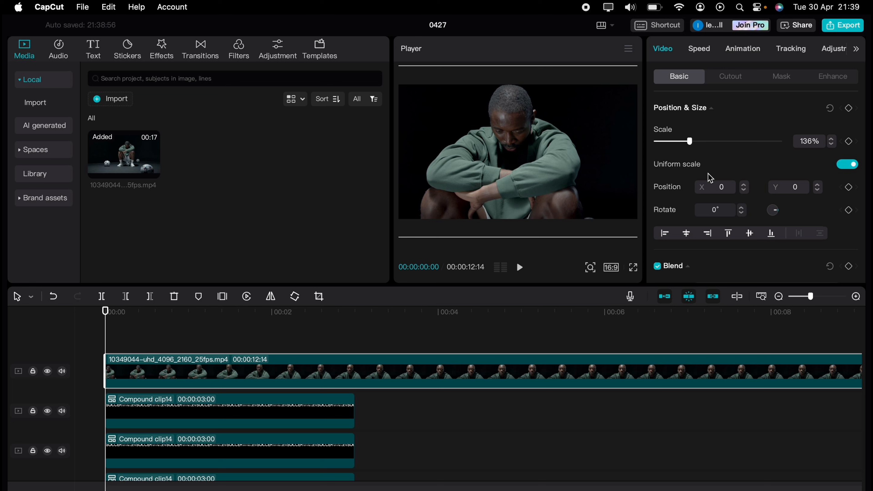
pyautogui.scroll(-5, 710, 178)
pyautogui.click(722, 194)
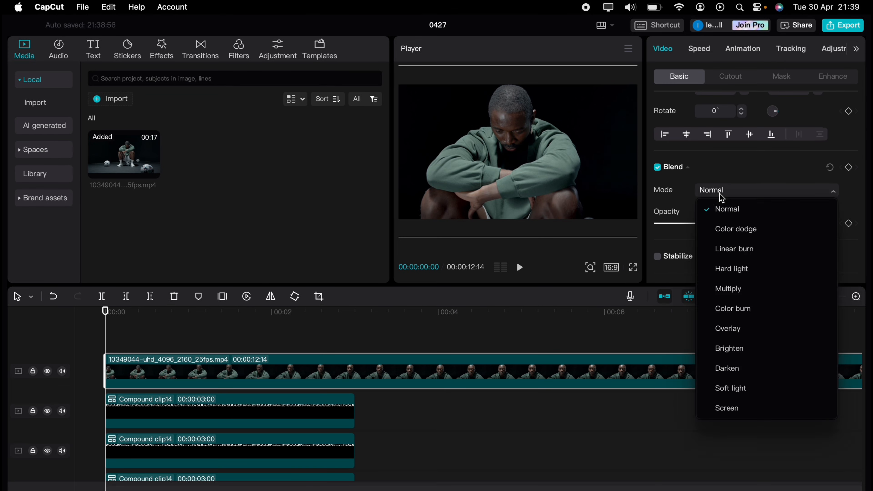
pyautogui.click(728, 289)
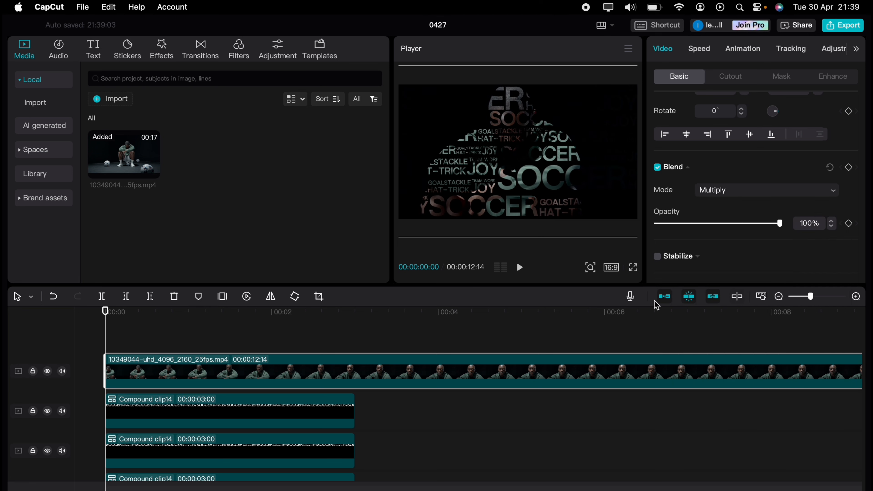
pyautogui.press('space')
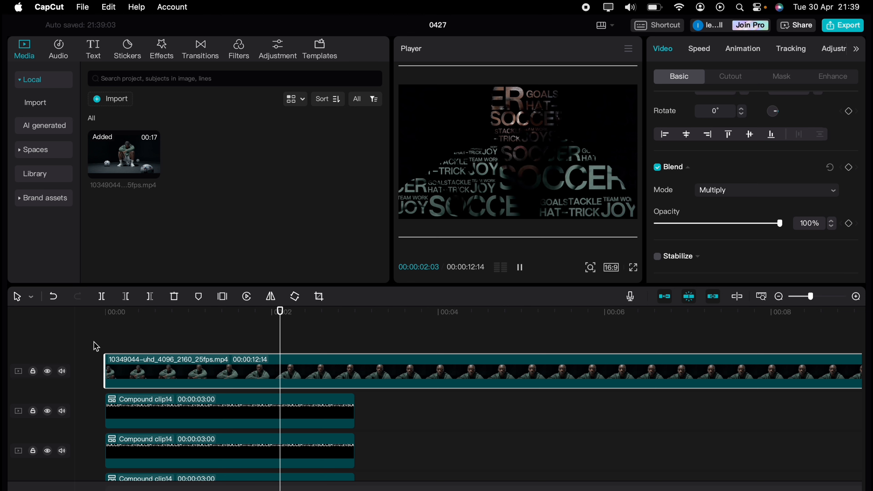
# Fine-tune the footballer video's basic picture adjustments with a small increase, then play the word wall back from the start
pyautogui.press('space')
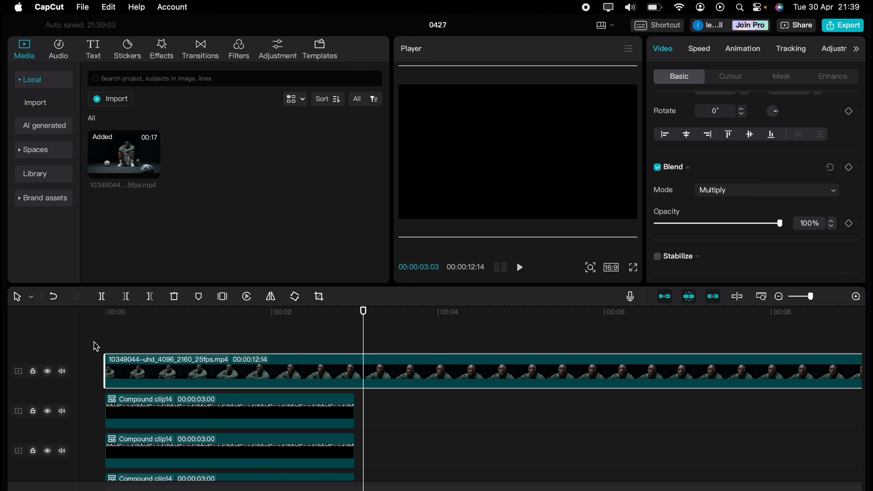
pyautogui.moveTo(188, 320); pyautogui.dragTo(87, 320)
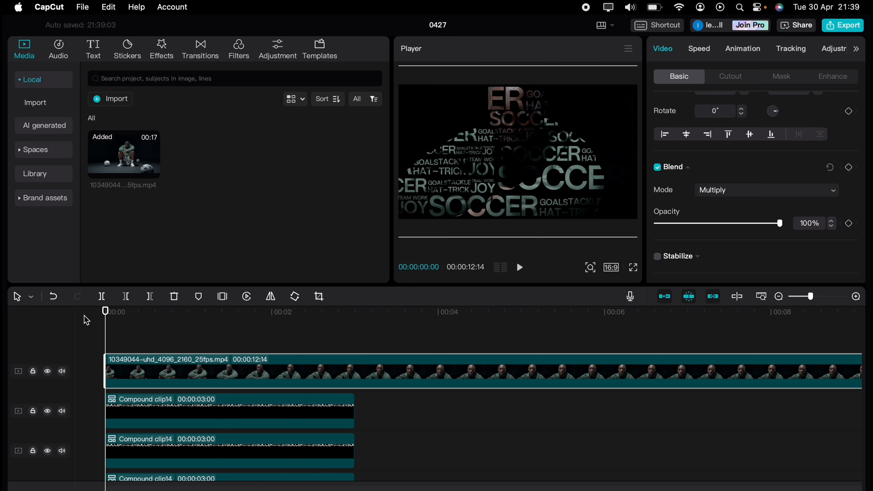
pyautogui.click(825, 52)
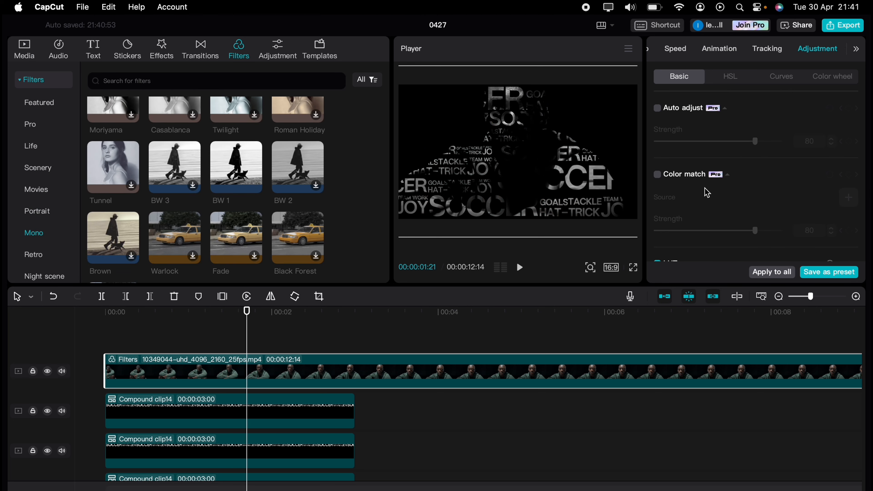
pyautogui.scroll(-5, 707, 193)
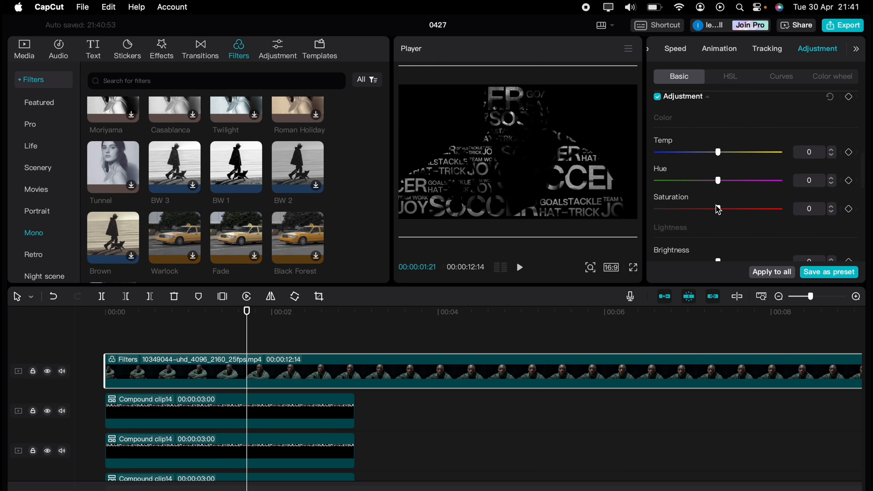
pyautogui.scroll(-4, 719, 203)
pyautogui.moveTo(720, 196)
pyautogui.mouseDown()
pyautogui.moveTo(740, 197)
pyautogui.moveTo(709, 222)
pyautogui.moveTo(730, 224)
pyautogui.moveTo(719, 229)
pyautogui.moveTo(730, 196)
pyautogui.mouseUp()
pyautogui.scroll(-3, 719, 229)
pyautogui.scroll(-4, 718, 223)
pyautogui.moveTo(250, 330); pyautogui.dragTo(99, 323)
pyautogui.press('space')
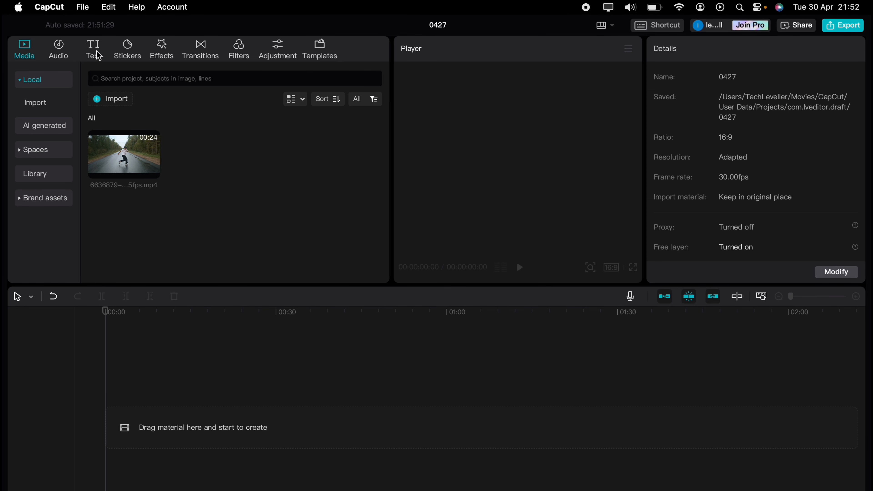
# Add a default text clip at the start of the empty timeline and change its wording to 3D
pyautogui.click(98, 57)
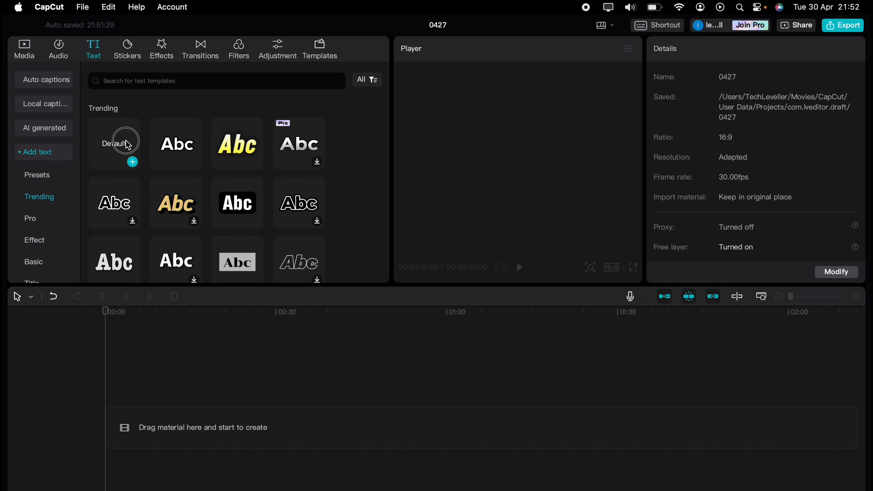
pyautogui.moveTo(127, 145); pyautogui.dragTo(130, 423)
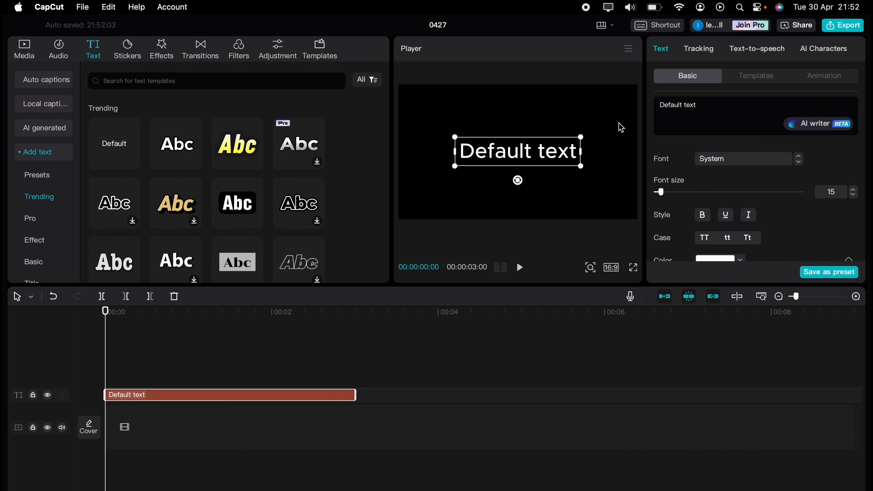
pyautogui.tripleClick(698, 107)
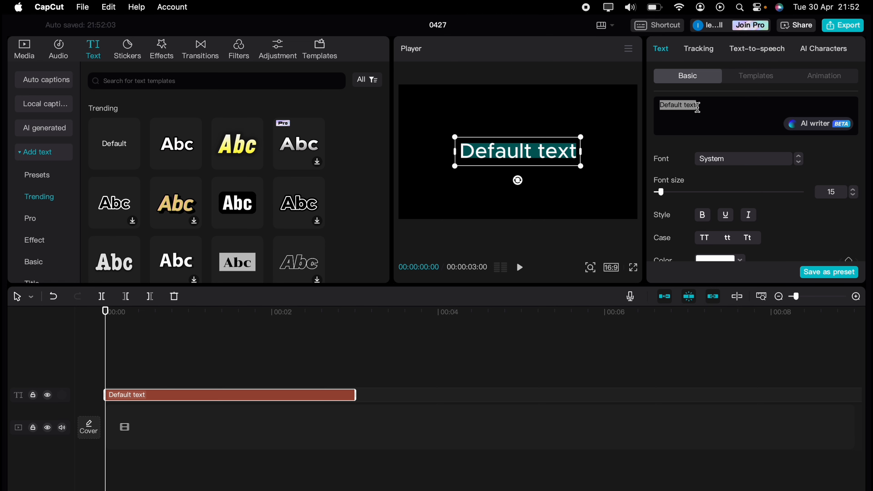
pyautogui.write('3D')
# Enlarge the 3D text to font size 31 and set its font to Kanit-Bold
pyautogui.click(852, 189)
pyautogui.click(744, 158)
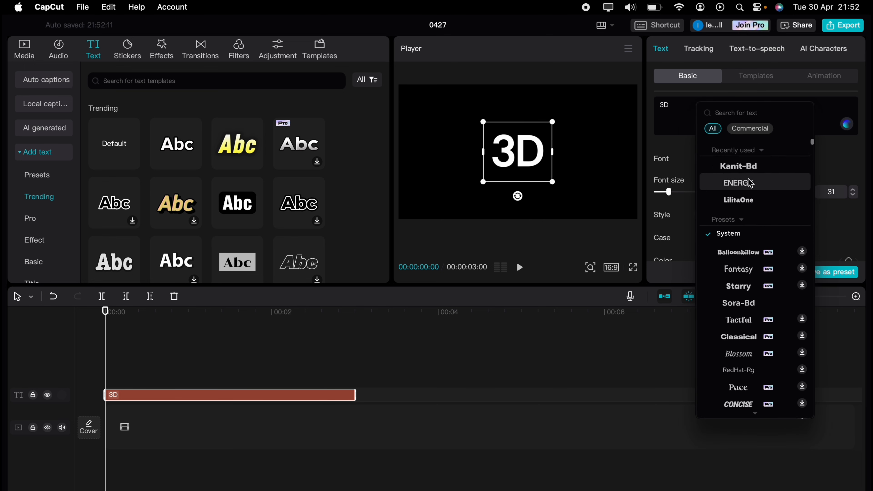
pyautogui.click(750, 182)
pyautogui.click(771, 160)
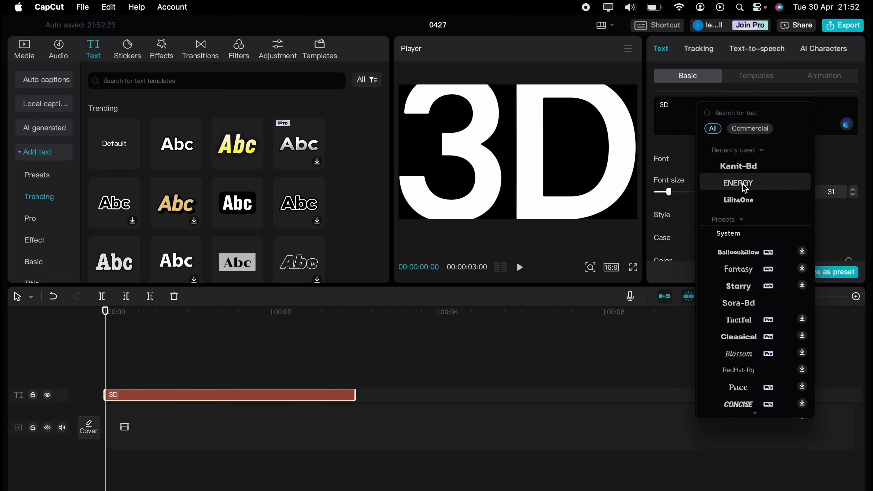
pyautogui.scroll(-5, 741, 344)
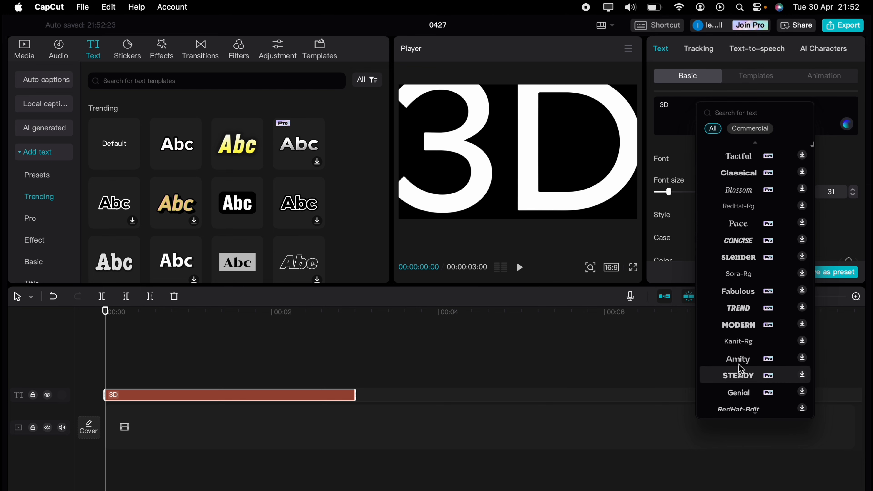
pyautogui.scroll(-15, 741, 370)
pyautogui.scroll(20, 744, 240)
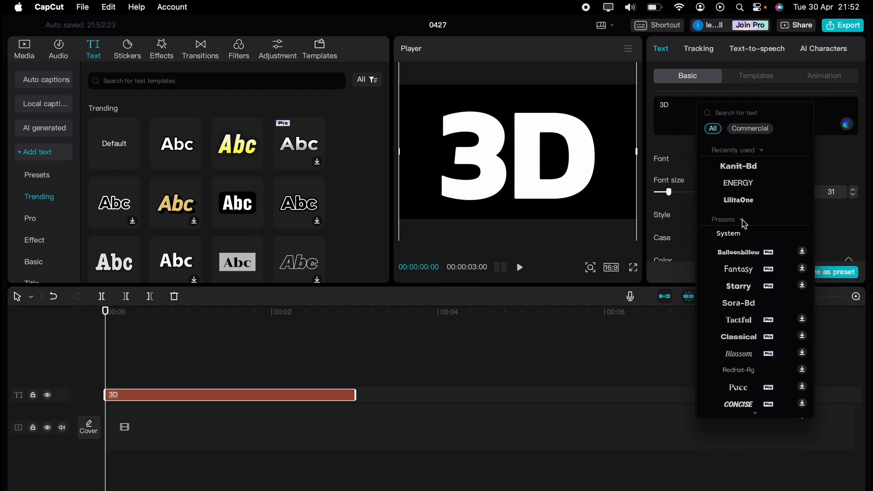
pyautogui.click(690, 164)
# Set the 3D text's font size to 34
pyautogui.click(853, 189)
pyautogui.click(852, 189)
pyautogui.click(852, 189)
pyautogui.click(853, 189)
pyautogui.click(852, 189)
pyautogui.click(852, 195)
pyautogui.click(853, 196)
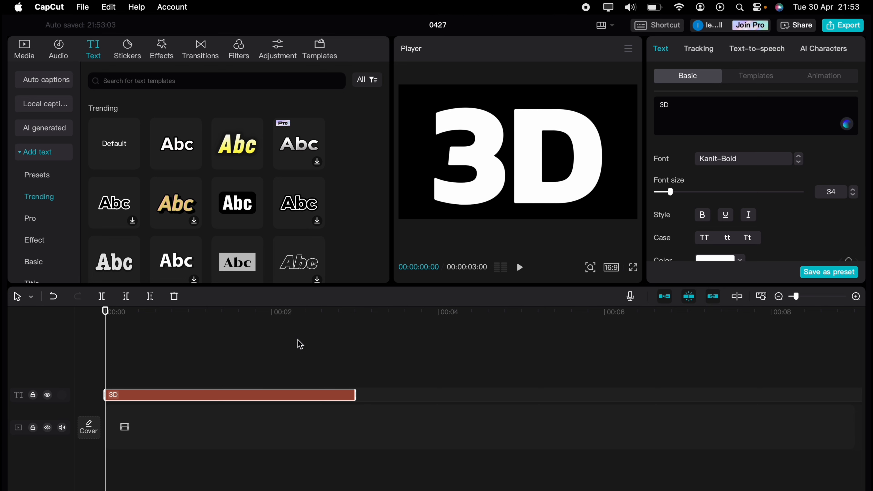
# Extend the 3D text clip to 00:00:08:07 and convert it into a compound clip
pyautogui.moveTo(358, 395); pyautogui.dragTo(786, 398)
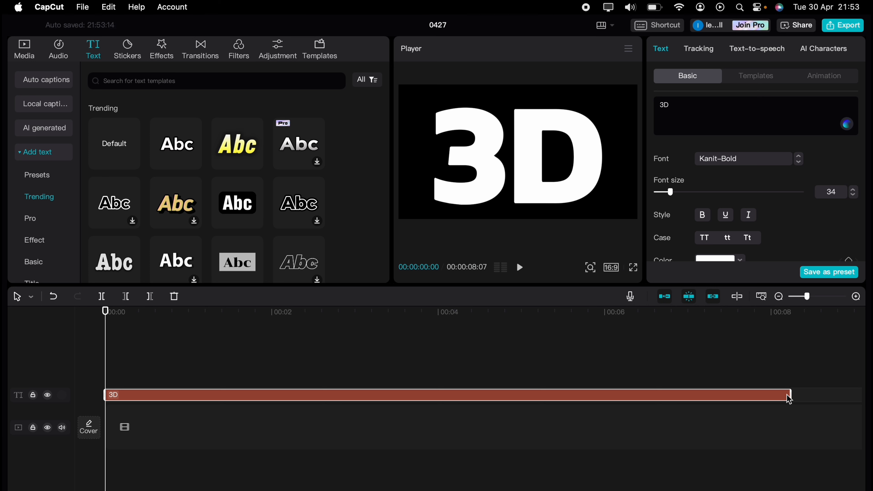
pyautogui.rightClick(303, 396)
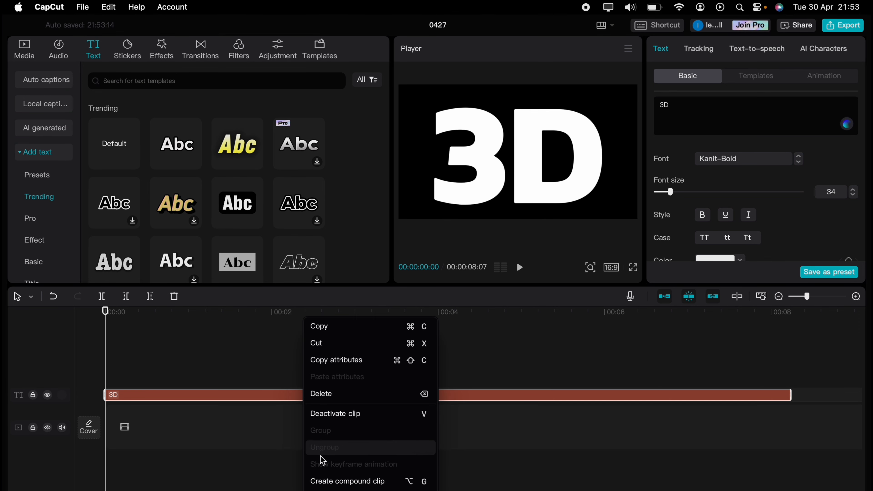
pyautogui.click(318, 479)
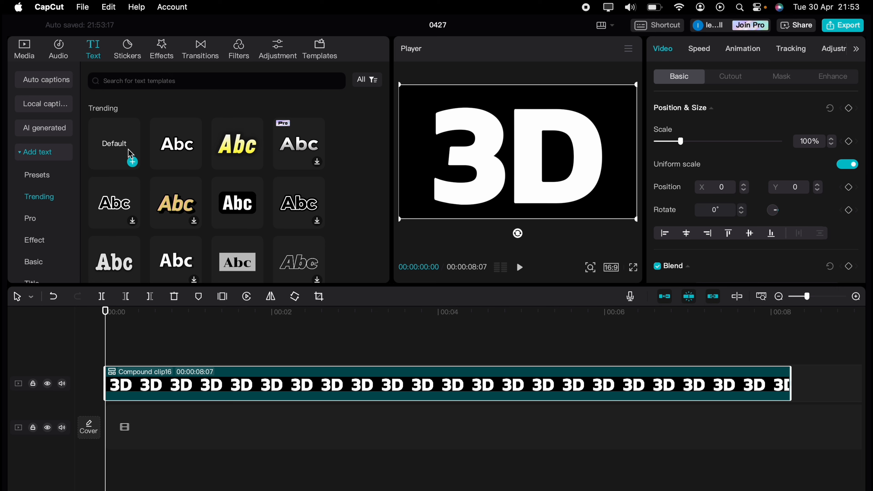
# Place the road dancer video above the 3D compound clip at the start and set its blend mode to Multiply
pyautogui.click(30, 51)
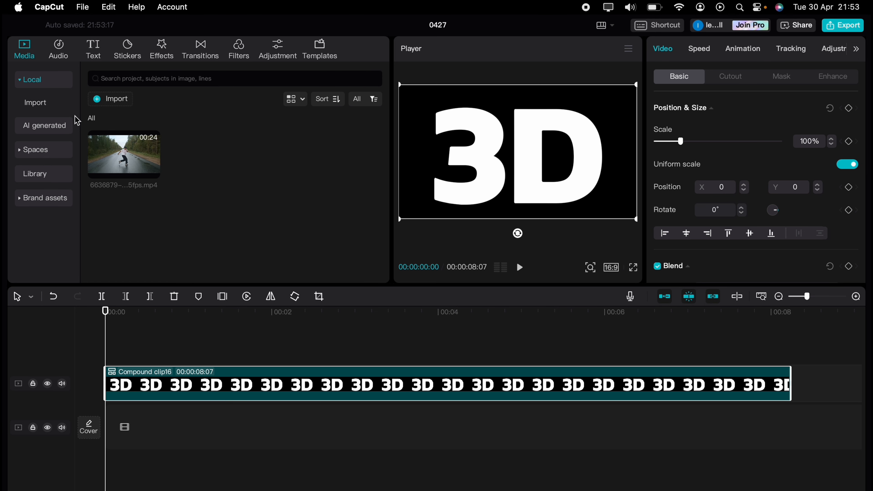
pyautogui.moveTo(113, 144)
pyautogui.moveTo(114, 144); pyautogui.dragTo(105, 341)
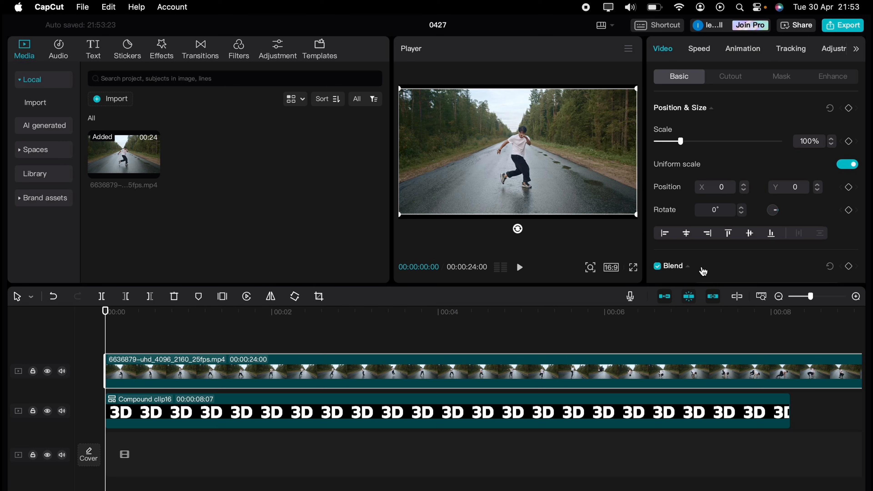
pyautogui.click(704, 262)
pyautogui.scroll(-3, 706, 253)
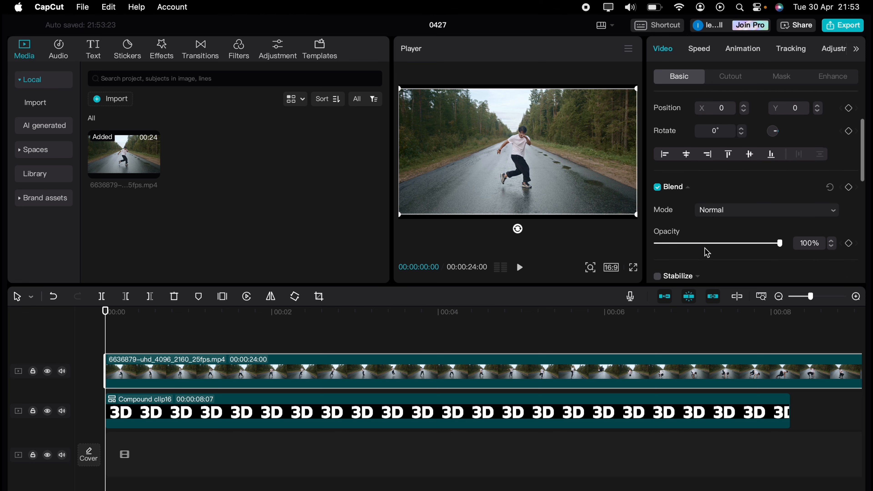
pyautogui.click(717, 213)
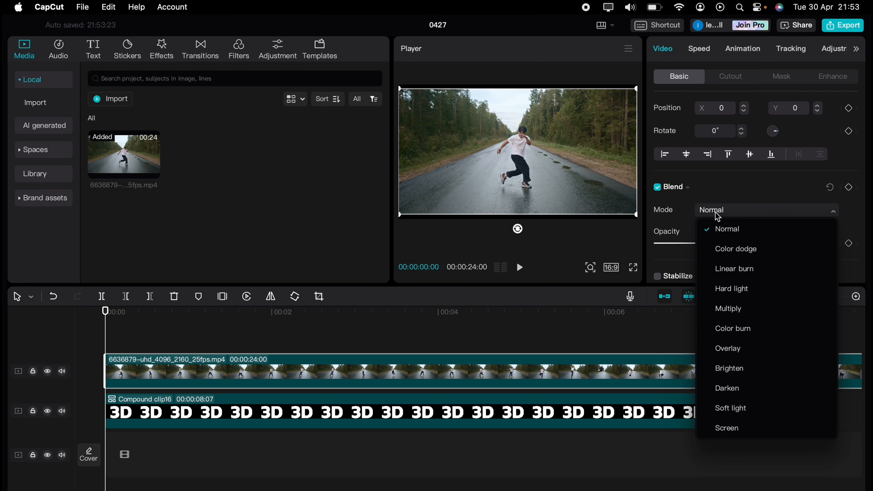
pyautogui.click(730, 308)
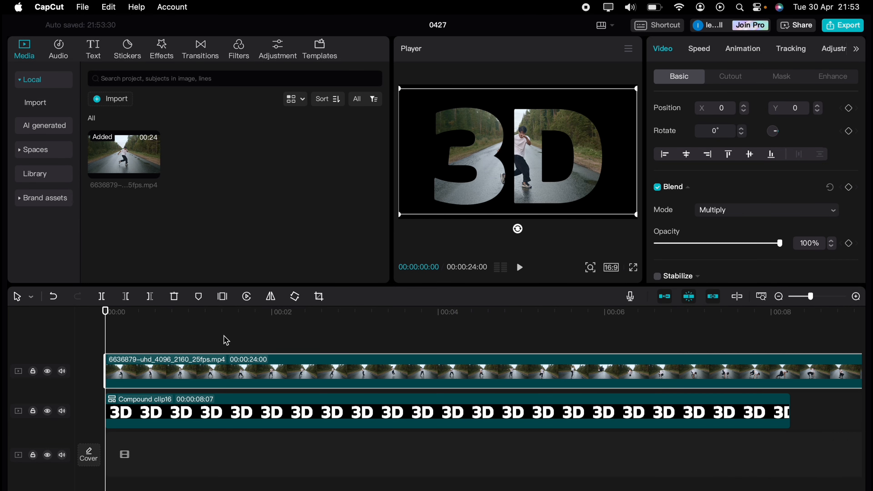
# Copy the dancer video and paste the duplicate on a new track above it at 00:00:00:00
pyautogui.rightClick(187, 361)
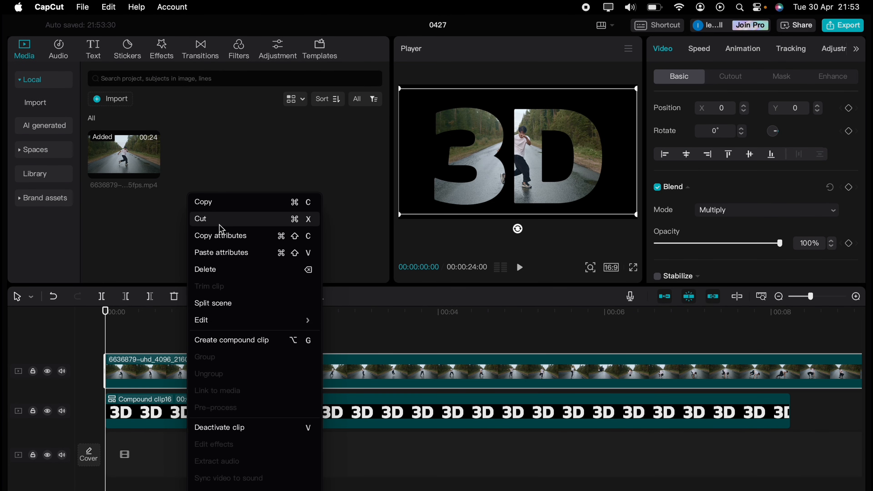
pyautogui.click(219, 204)
pyautogui.click(133, 325)
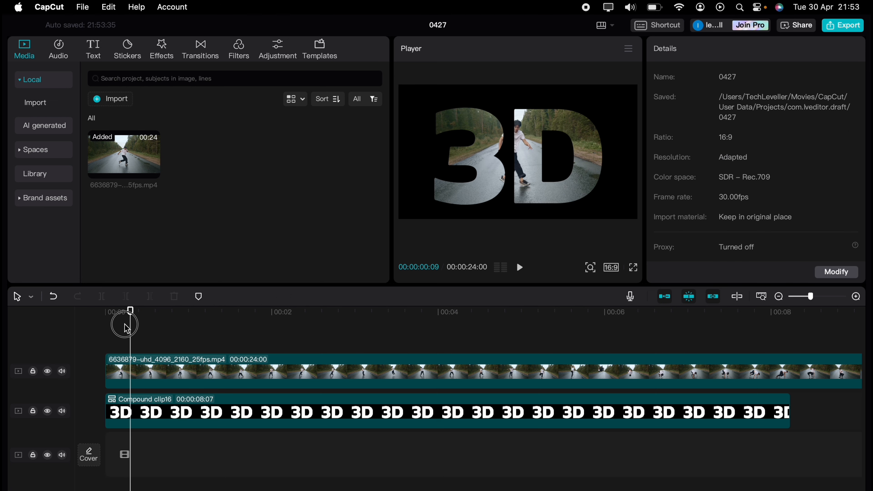
pyautogui.click(105, 326)
pyautogui.rightClick(107, 329)
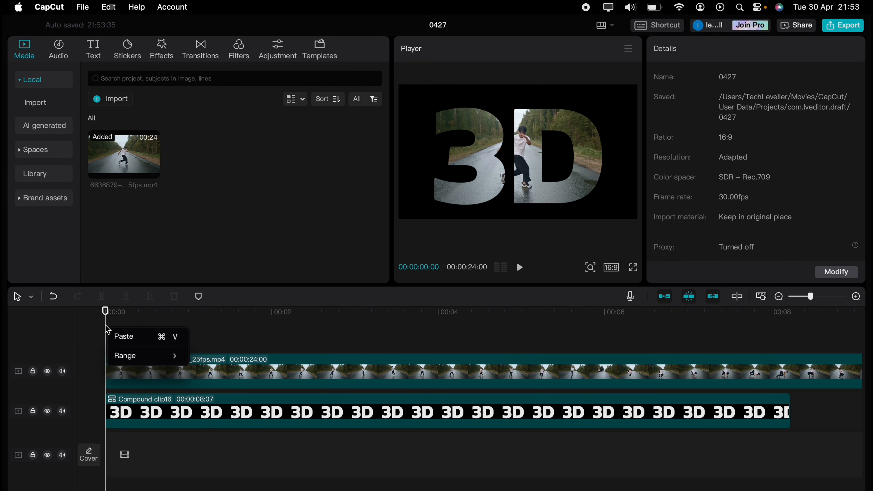
pyautogui.click(120, 338)
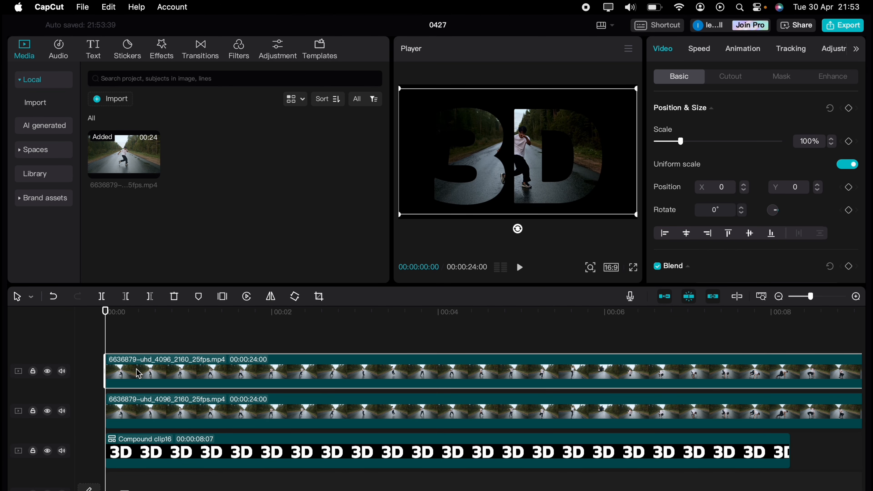
# Set the blend mode of the topmost dancer video copy to Normal
pyautogui.scroll(-3, 689, 225)
pyautogui.click(708, 217)
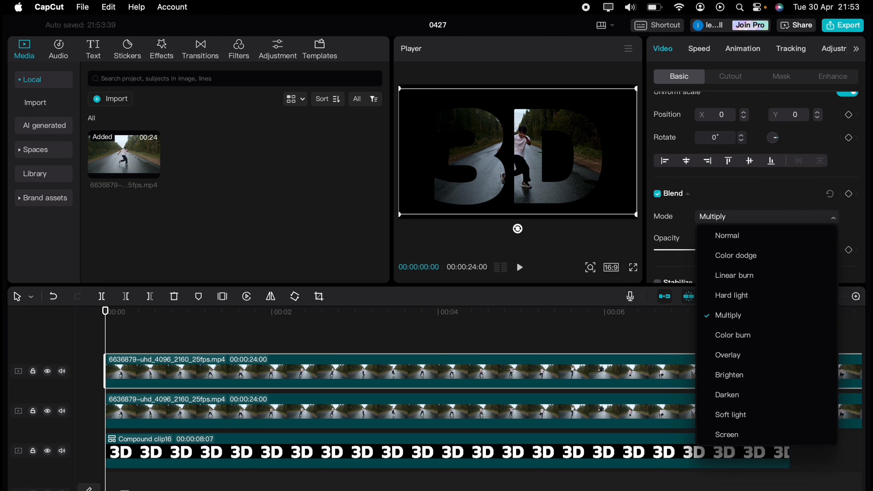
pyautogui.click(719, 236)
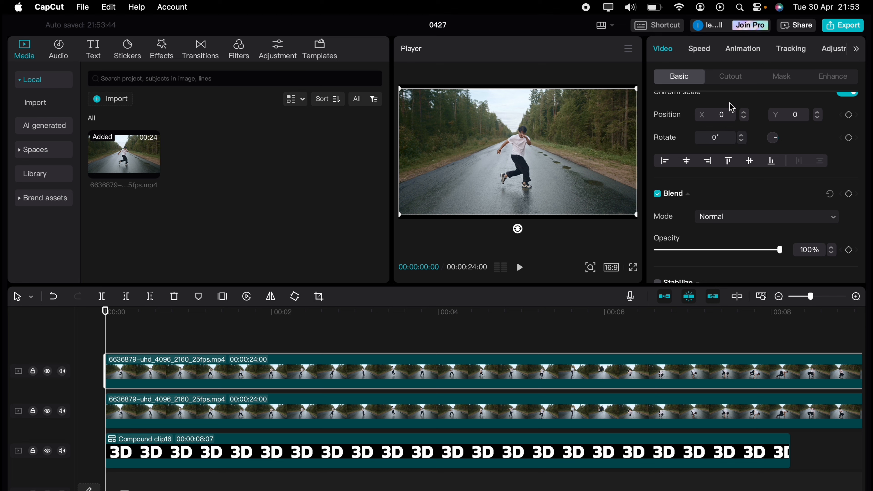
# Apply Auto cutout to the topmost dancer video copy and play back the 3D effect
pyautogui.click(732, 80)
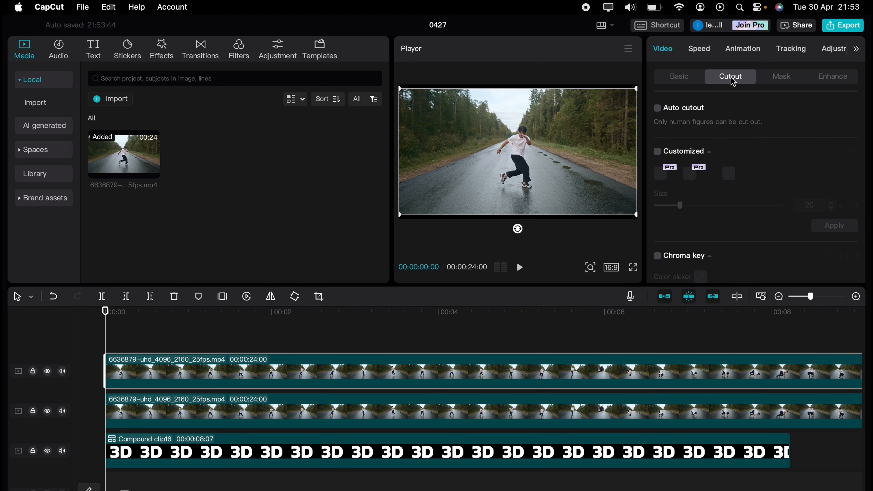
pyautogui.click(656, 108)
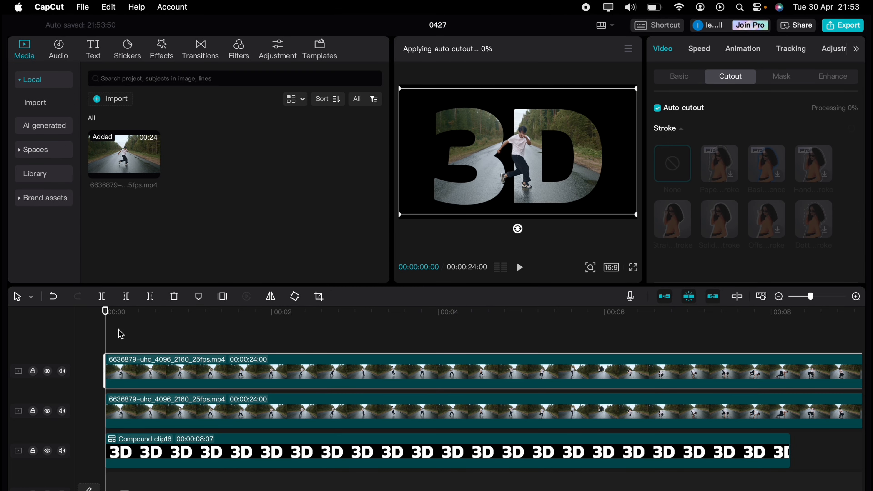
pyautogui.press('space')
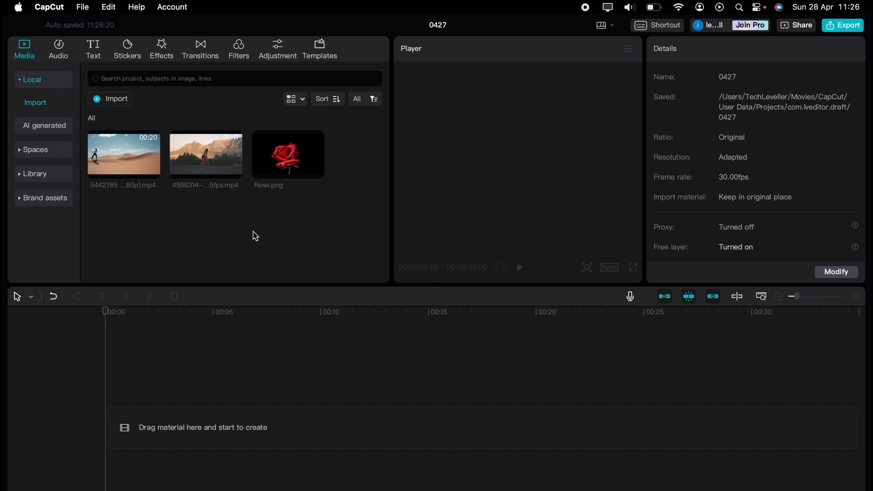
# Place Rose.png on the main track and add a default text clip above it, extended to the image's full 10 seconds
pyautogui.moveTo(275, 172); pyautogui.dragTo(163, 395)
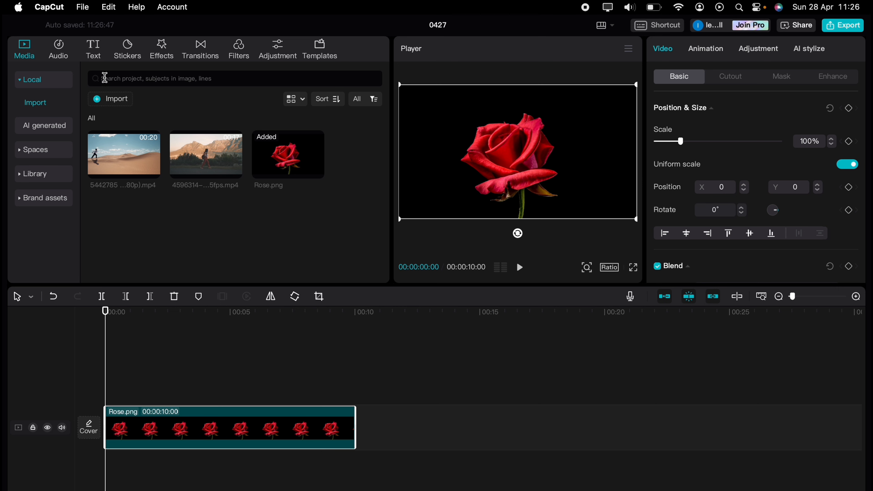
pyautogui.click(99, 56)
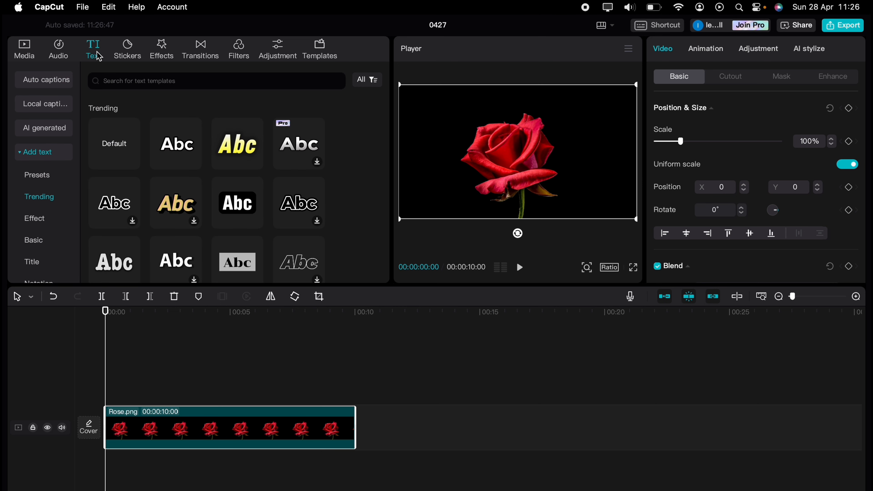
pyautogui.click(112, 144)
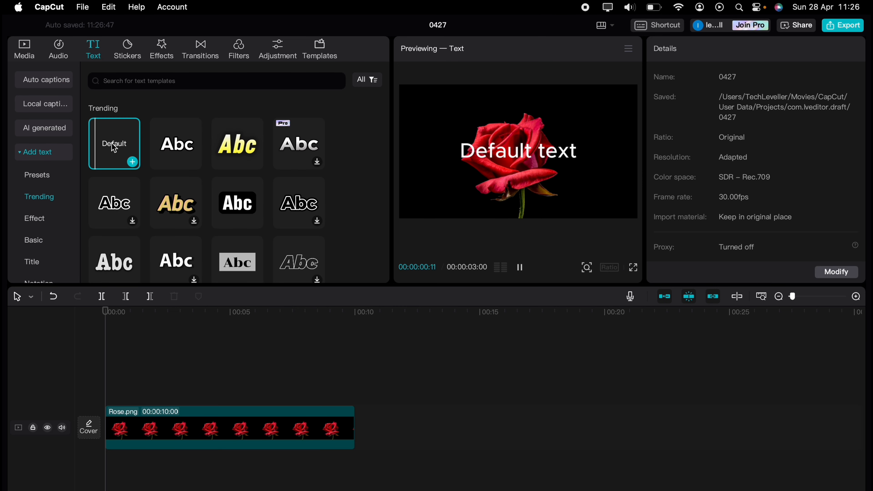
pyautogui.moveTo(111, 145); pyautogui.dragTo(108, 380)
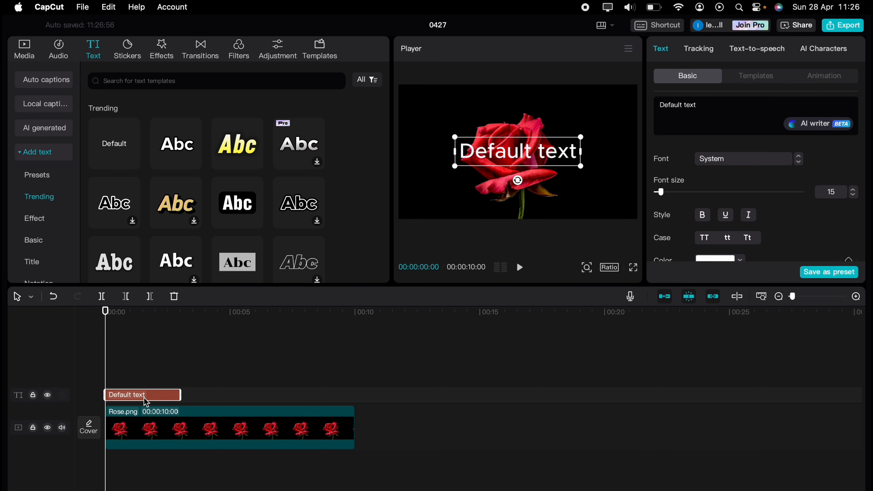
pyautogui.moveTo(180, 394); pyautogui.dragTo(355, 394)
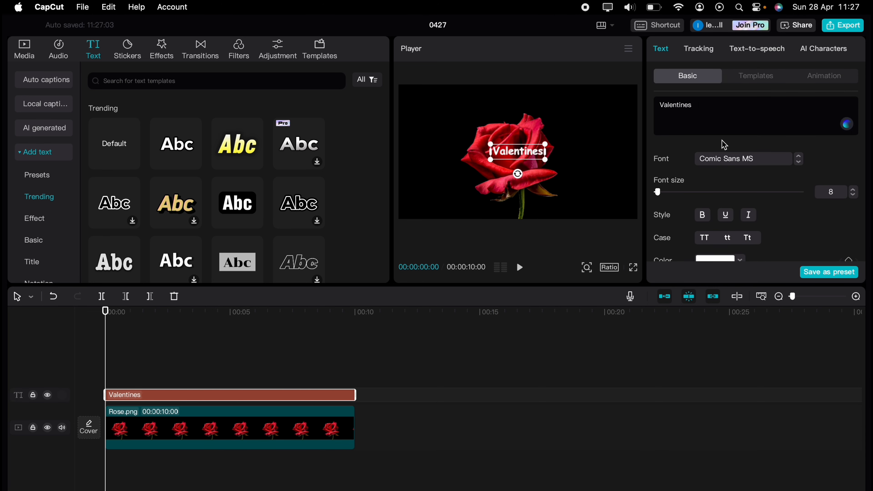
# Set the Valentines text's font to Comic Sans MS and enlarge it to about 437%, spanning the frame width across the rose
pyautogui.click(802, 159)
pyautogui.click(776, 162)
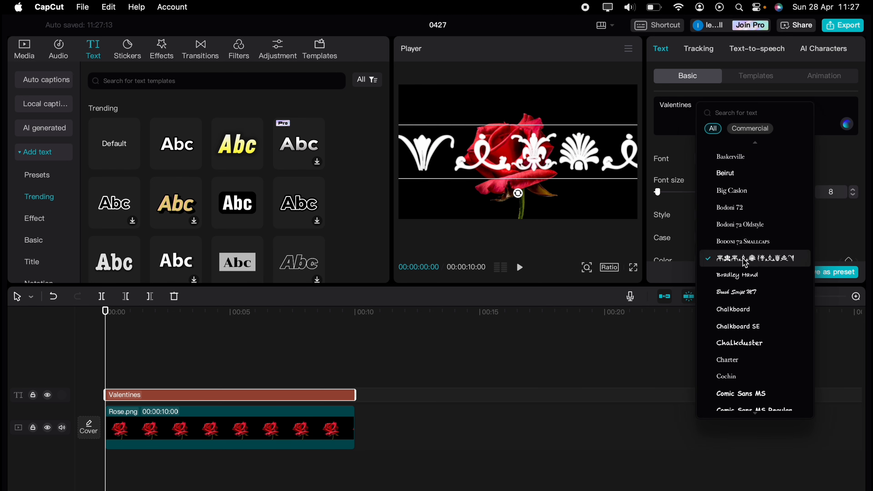
pyautogui.scroll(-2, 751, 393)
pyautogui.click(753, 342)
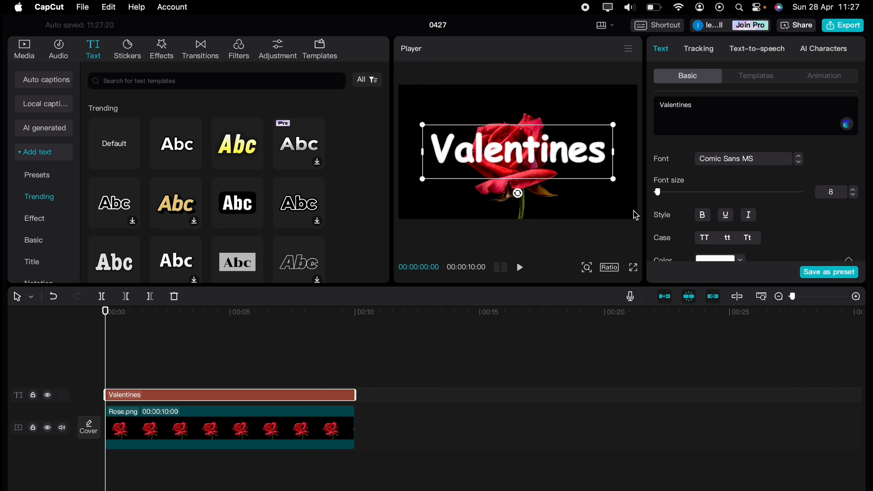
pyautogui.moveTo(628, 187); pyautogui.dragTo(636, 196)
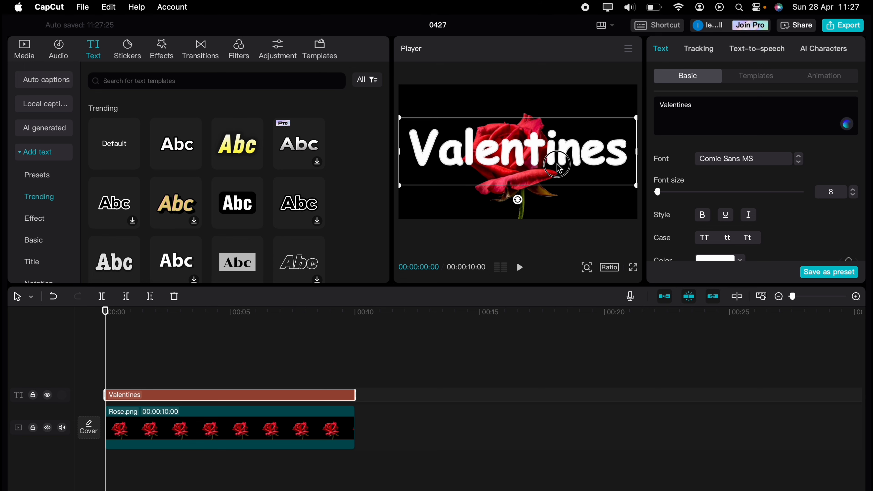
pyautogui.moveTo(556, 160); pyautogui.dragTo(558, 160)
# Enable a white stroke on the Valentines text and set its thickness to 7
pyautogui.scroll(-10, 692, 196)
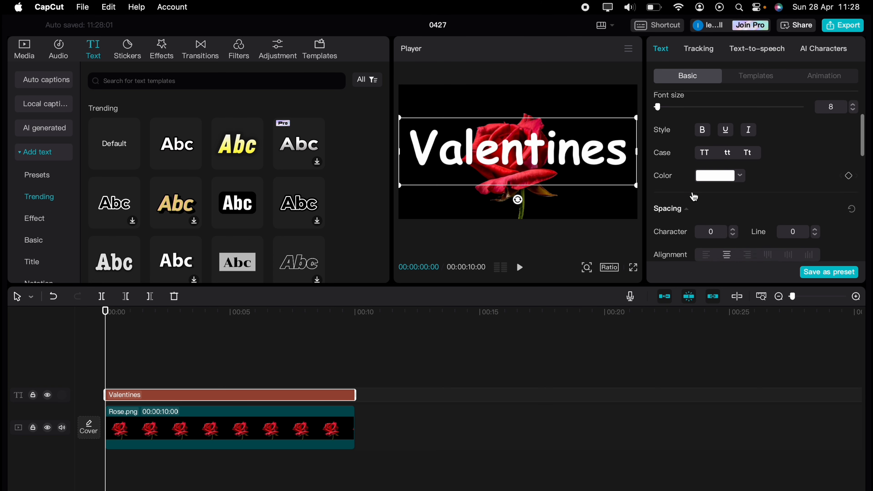
pyautogui.scroll(-8, 693, 196)
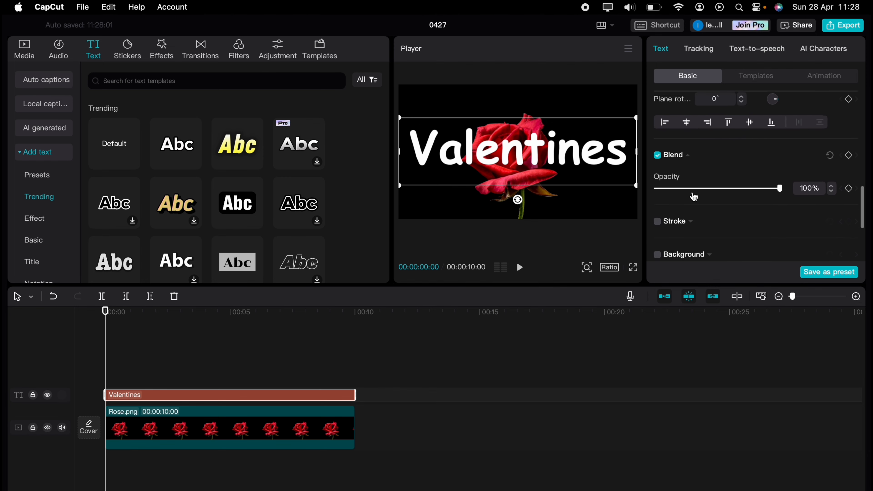
pyautogui.click(690, 206)
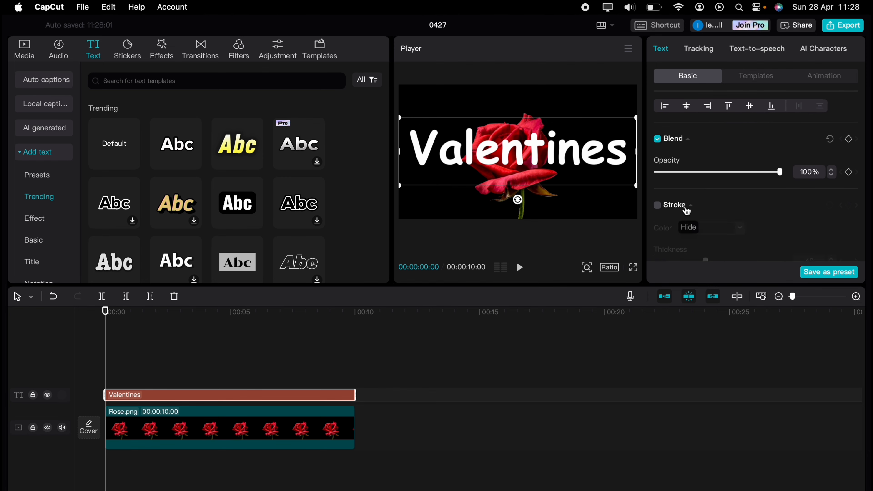
pyautogui.click(659, 205)
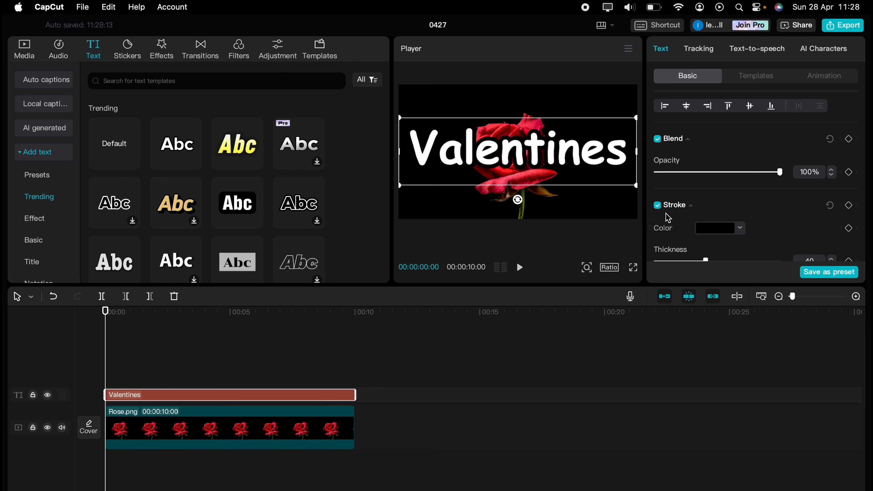
pyautogui.scroll(-2, 690, 210)
pyautogui.click(717, 201)
pyautogui.moveTo(705, 251)
pyautogui.mouseDown()
pyautogui.moveTo(668, 247)
pyautogui.moveTo(661, 203)
pyautogui.moveTo(667, 208)
pyautogui.mouseUp()
pyautogui.click(671, 195)
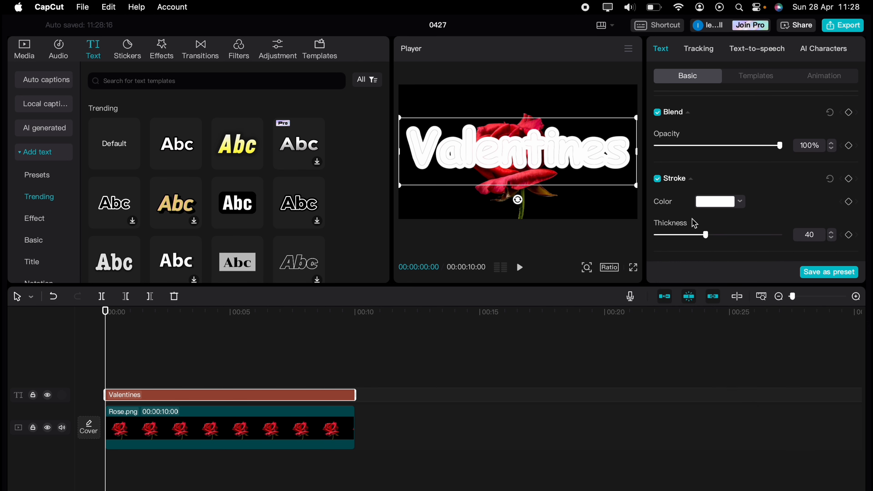
pyautogui.moveTo(705, 236); pyautogui.dragTo(666, 235)
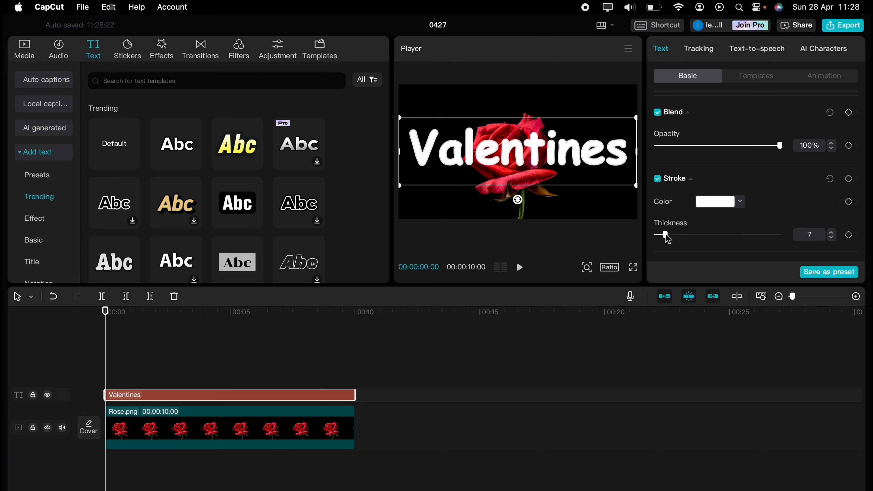
# Place a second copy of Rose.png on a new track above the Valentines text, starting at 00:00:00:00
pyautogui.click(27, 51)
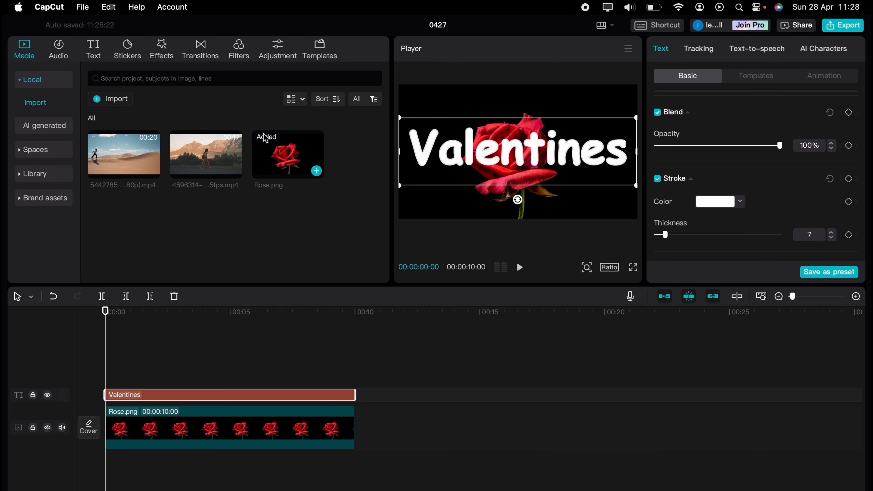
pyautogui.moveTo(279, 144); pyautogui.dragTo(110, 357)
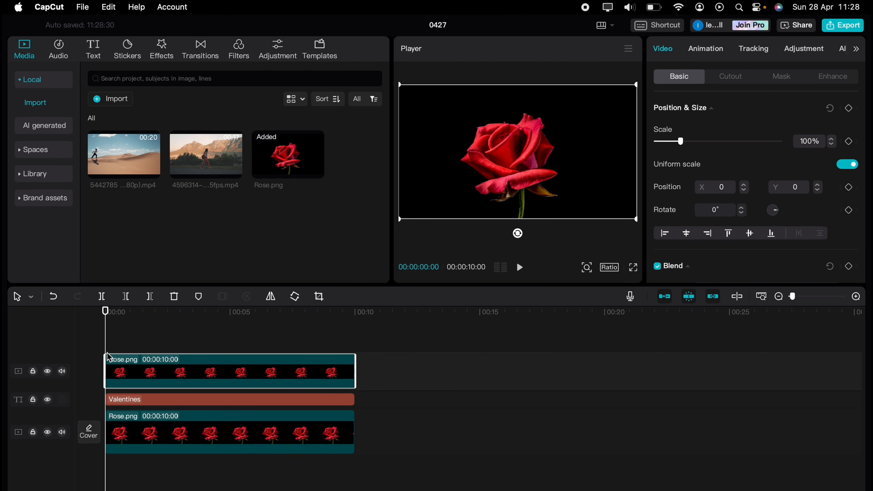
# Copy the Valentines text clip and paste the duplicate on the text track at 00:00:10:00
pyautogui.click(216, 401)
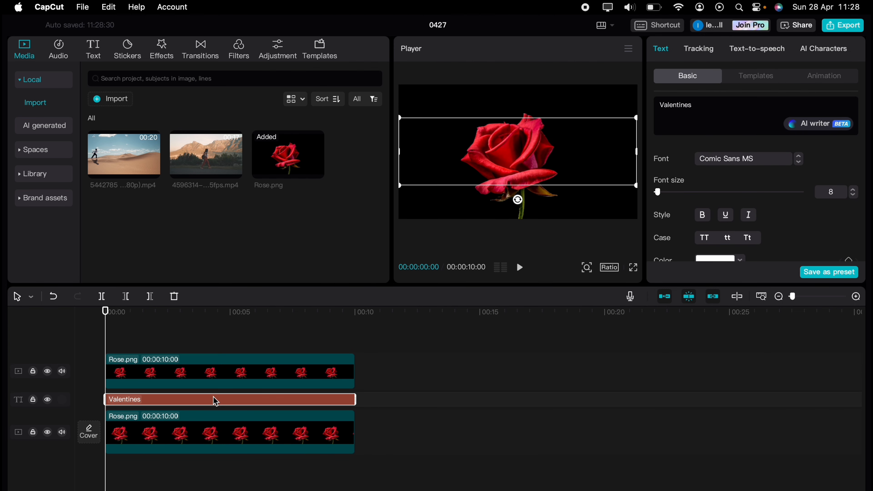
pyautogui.click(359, 337)
pyautogui.press('cmd+v')
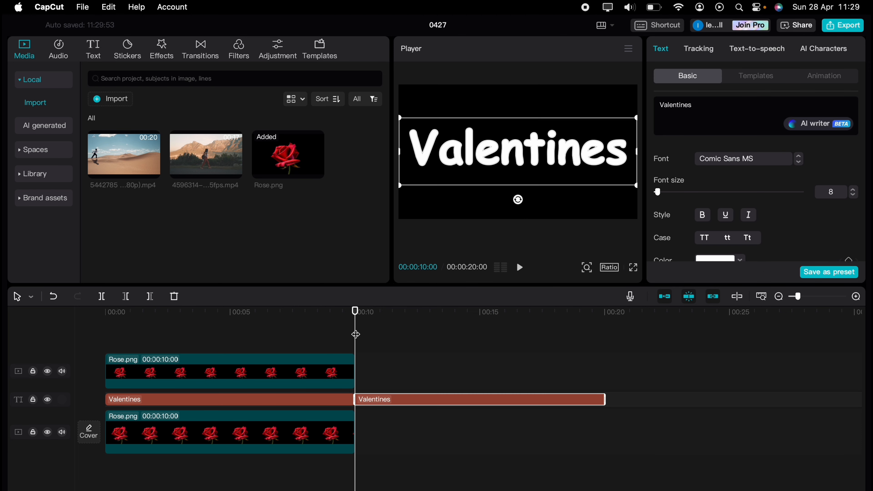
# Set the duplicate Valentines text's fill color to black (000000) and its white stroke's thickness to 10
pyautogui.click(360, 334)
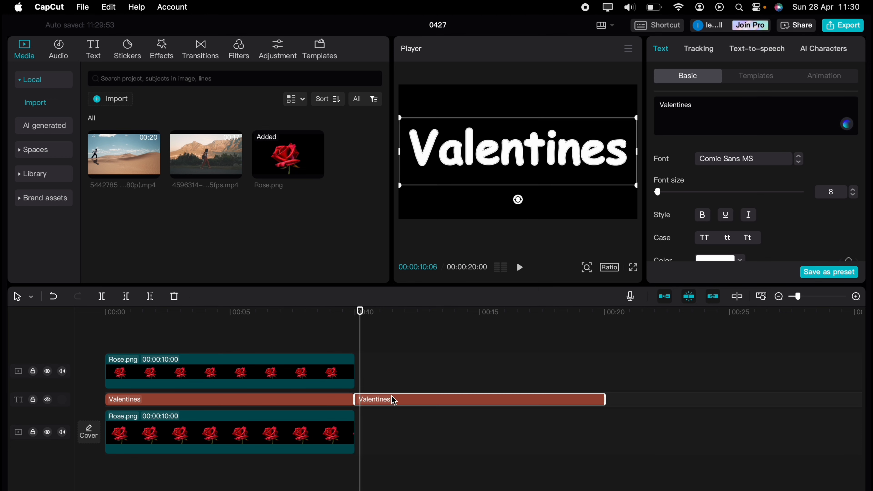
pyautogui.scroll(-2, 706, 234)
pyautogui.click(706, 234)
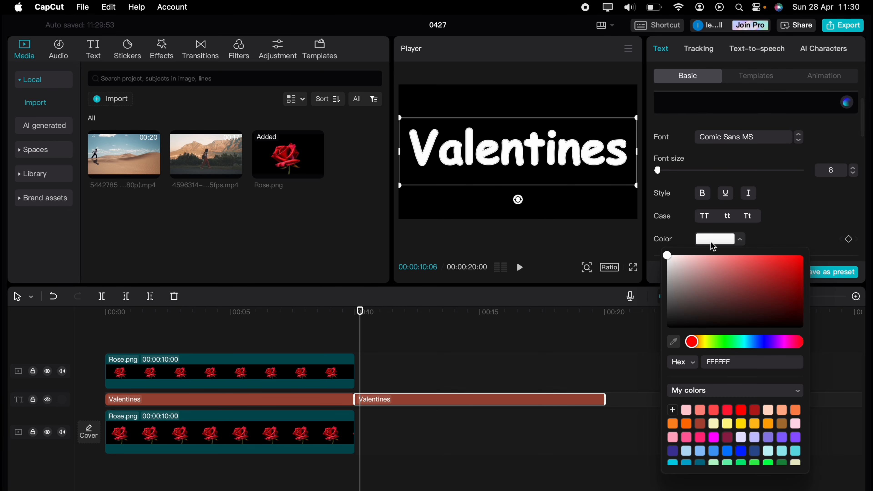
pyautogui.moveTo(672, 257); pyautogui.dragTo(841, 354)
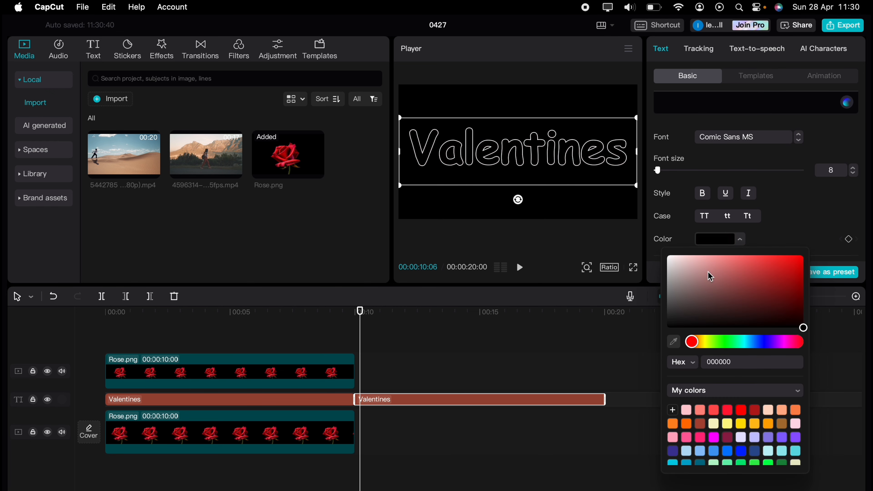
pyautogui.click(676, 229)
pyautogui.scroll(-6, 683, 206)
pyautogui.scroll(-8, 689, 218)
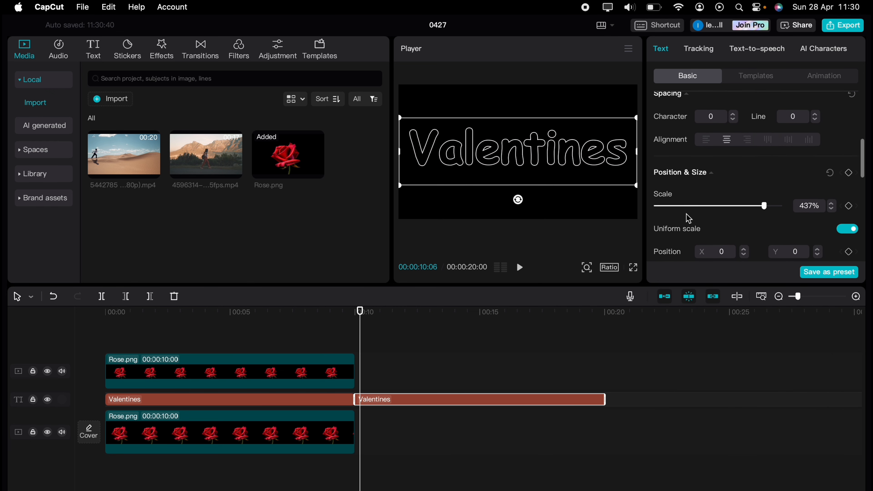
pyautogui.scroll(-6, 688, 218)
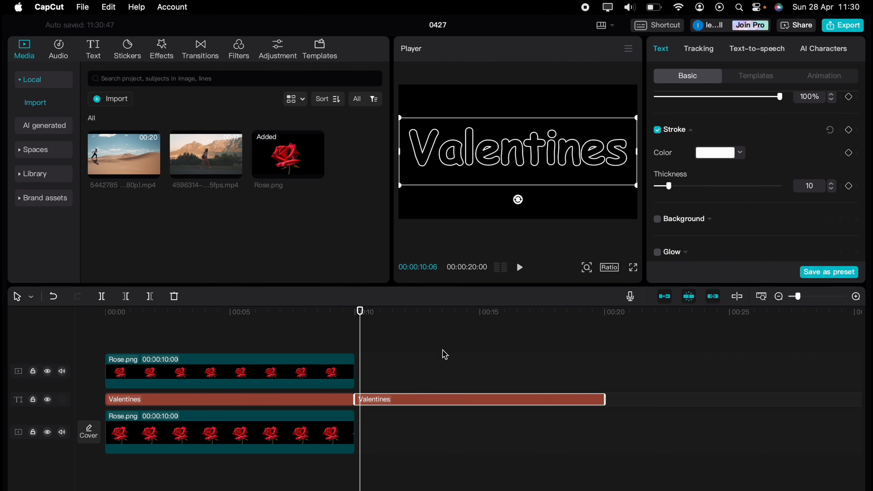
# Add the library's black clip beneath the duplicate text on the main track and trim the text to the black clip's end
pyautogui.click(33, 174)
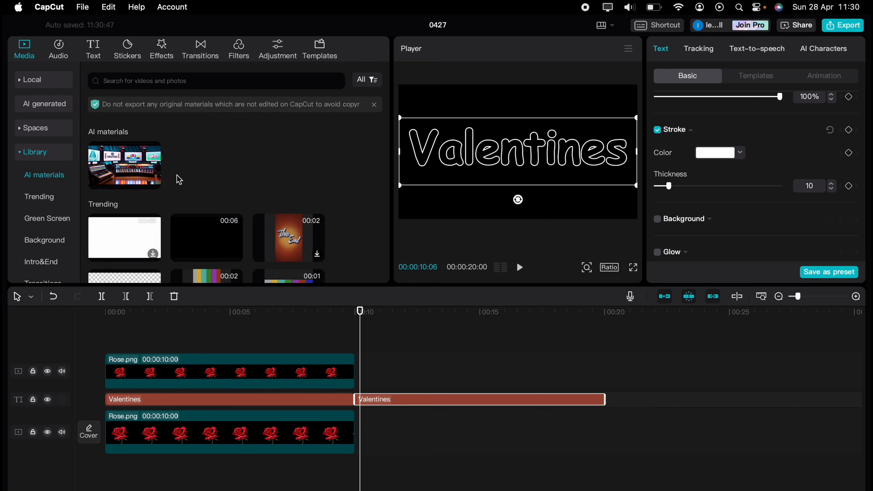
pyautogui.moveTo(204, 216); pyautogui.dragTo(370, 441)
pyautogui.click(604, 400)
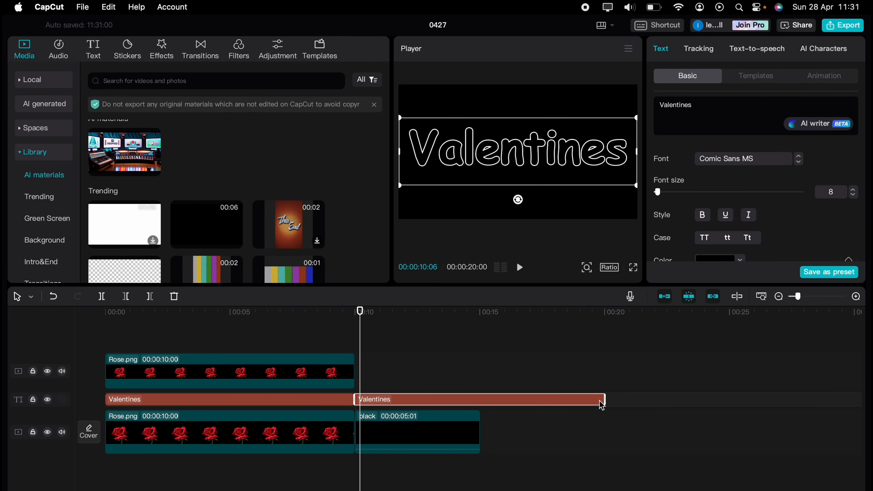
pyautogui.moveTo(604, 399); pyautogui.dragTo(481, 400)
# Combine the duplicate text and black clip into a compound clip and move it to a new topmost track at 00:00:00:00
pyautogui.click(482, 376)
pyautogui.click(411, 438)
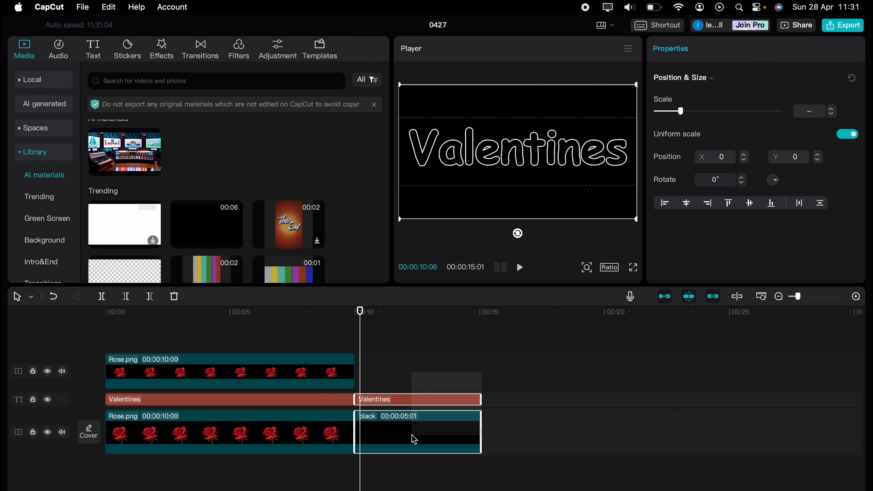
pyautogui.rightClick(413, 439)
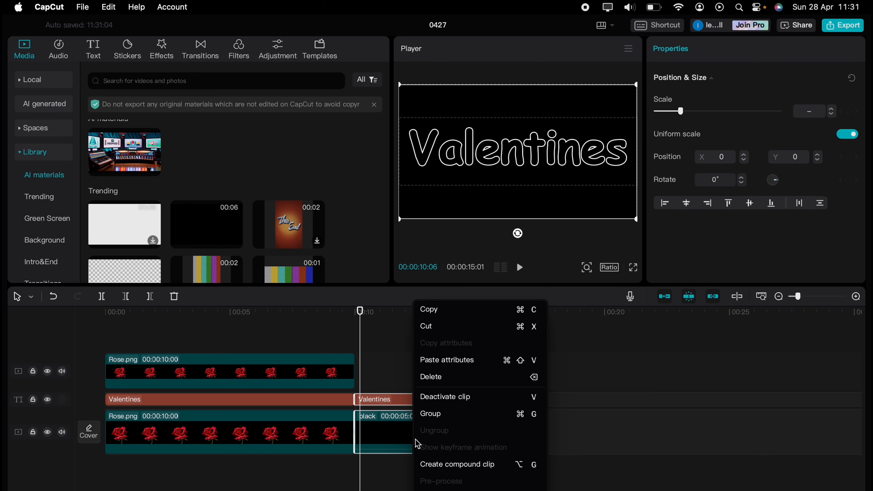
pyautogui.click(427, 463)
pyautogui.click(412, 432)
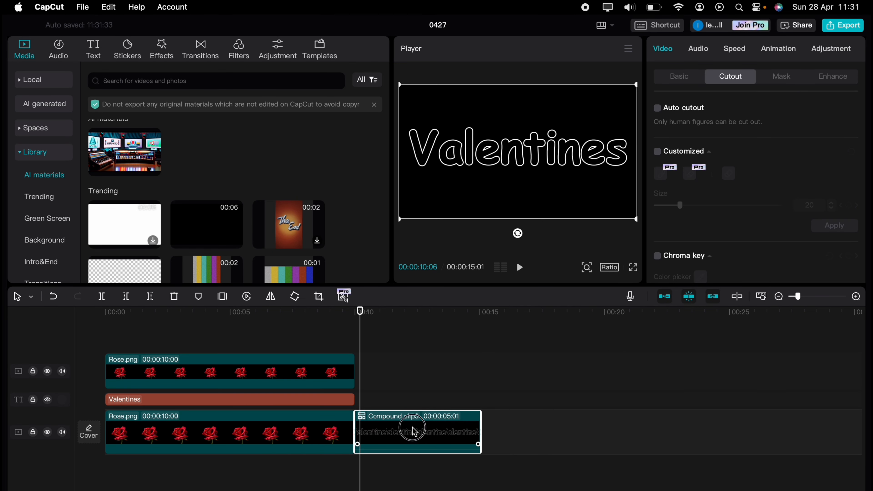
pyautogui.moveTo(413, 432); pyautogui.dragTo(153, 361)
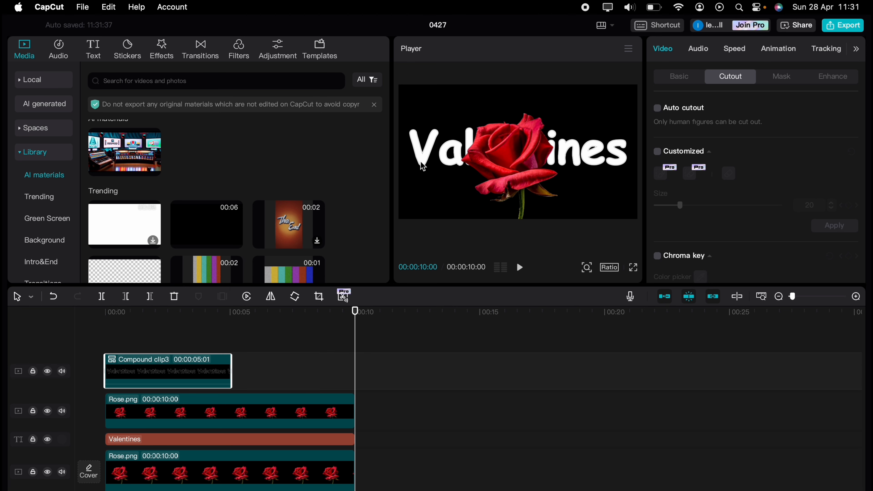
# Slow the compound clip to 0.5x speed and remove its excess beyond 00:00:10:00
pyautogui.click(734, 48)
pyautogui.moveTo(677, 125); pyautogui.dragTo(667, 126)
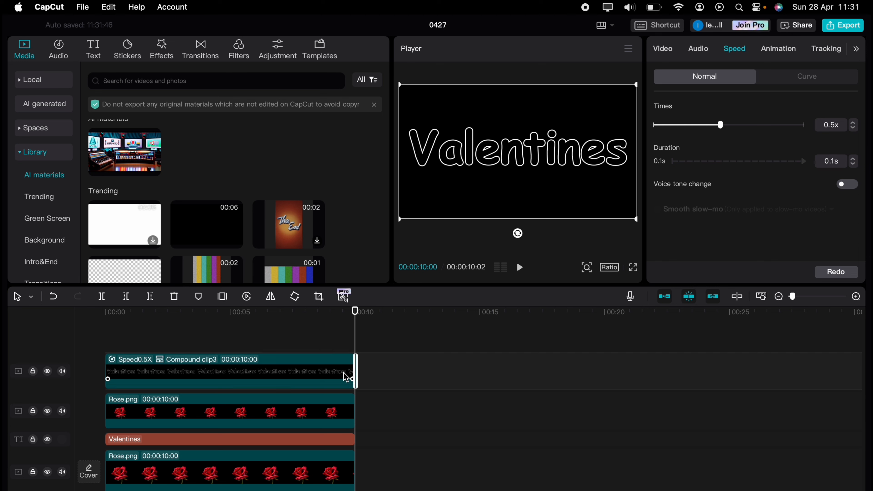
pyautogui.press('Delete')
# Set the compound clip's blend mode to Brighten and preview the outlined text over the rose in full screen
pyautogui.moveTo(129, 332); pyautogui.dragTo(107, 333)
pyautogui.click(186, 368)
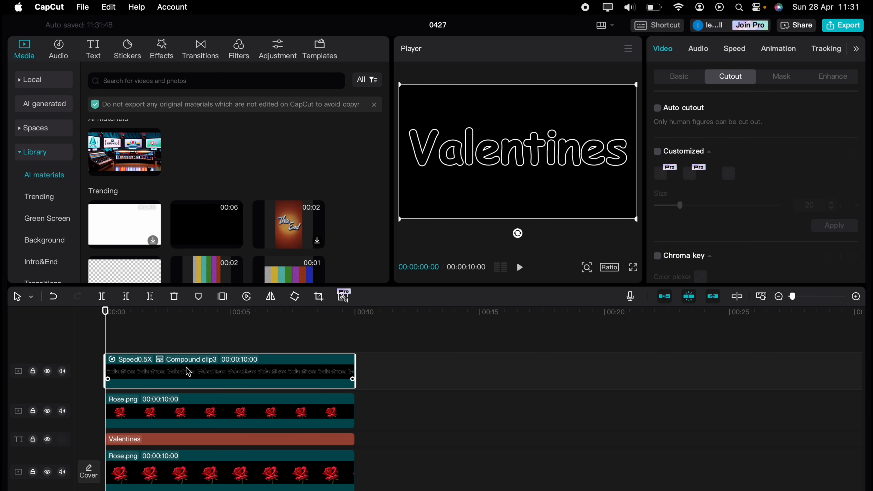
pyautogui.click(679, 75)
pyautogui.scroll(-5, 694, 141)
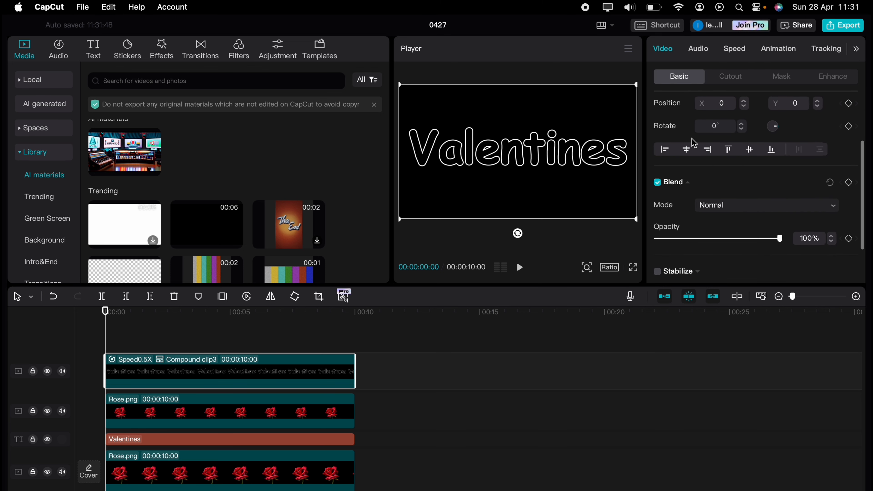
pyautogui.click(718, 206)
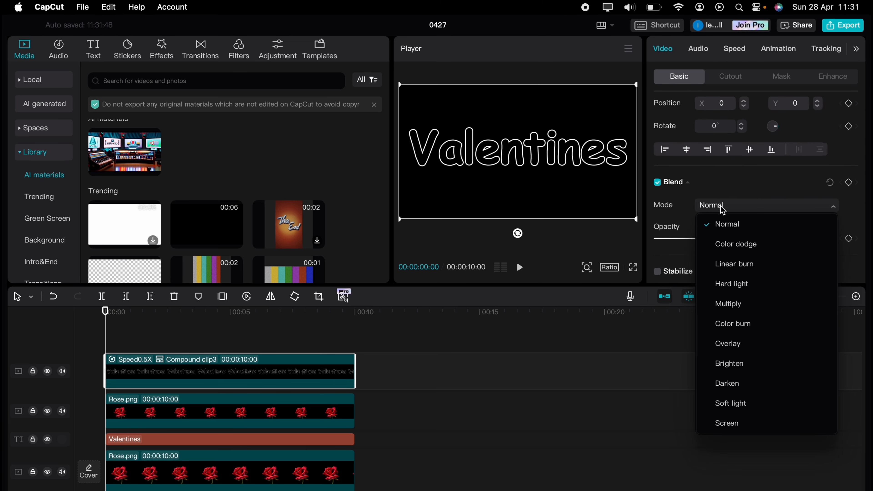
pyautogui.click(729, 364)
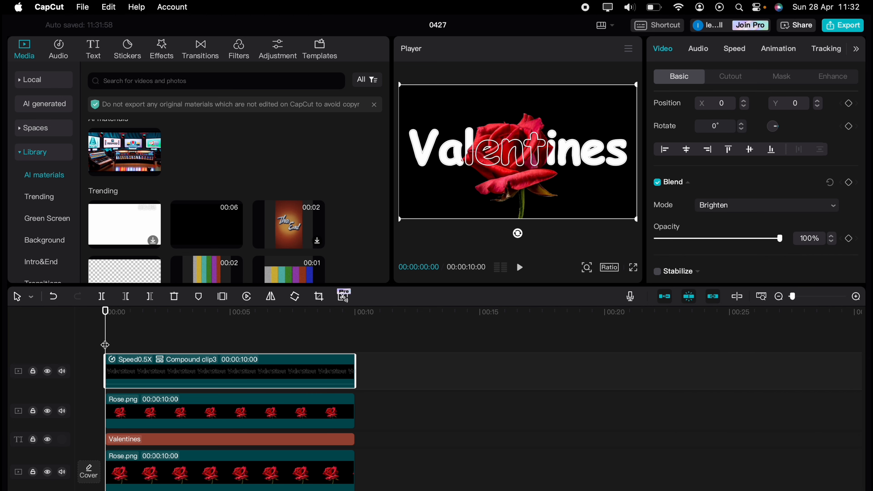
pyautogui.click(633, 268)
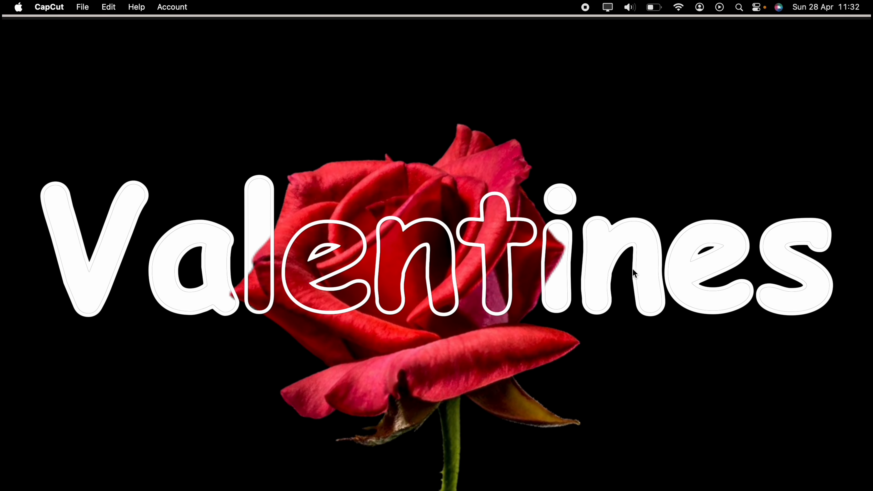
pyautogui.press('Escape')
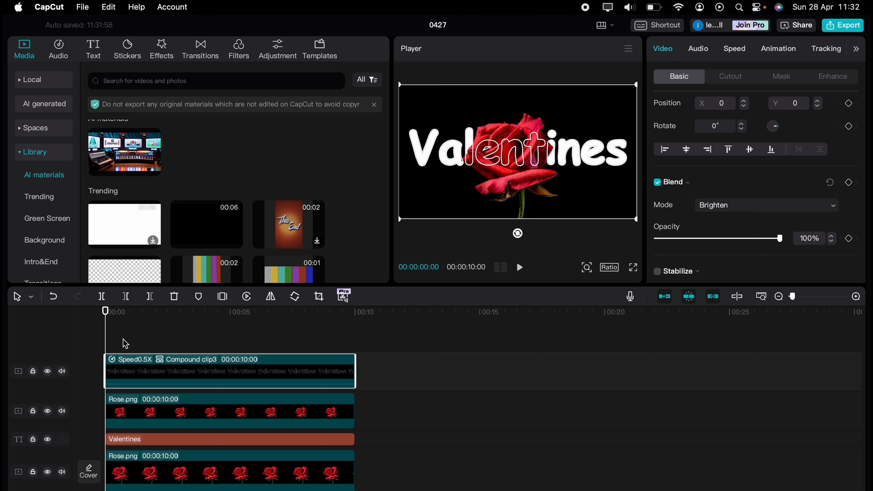
# Add a Position & Size keyframe to the compound clip at 00:00:00:00 and shift the clip left to X -3665, Y 0
pyautogui.press('space')
pyautogui.press('Home')
pyautogui.scroll(-3, 733, 215)
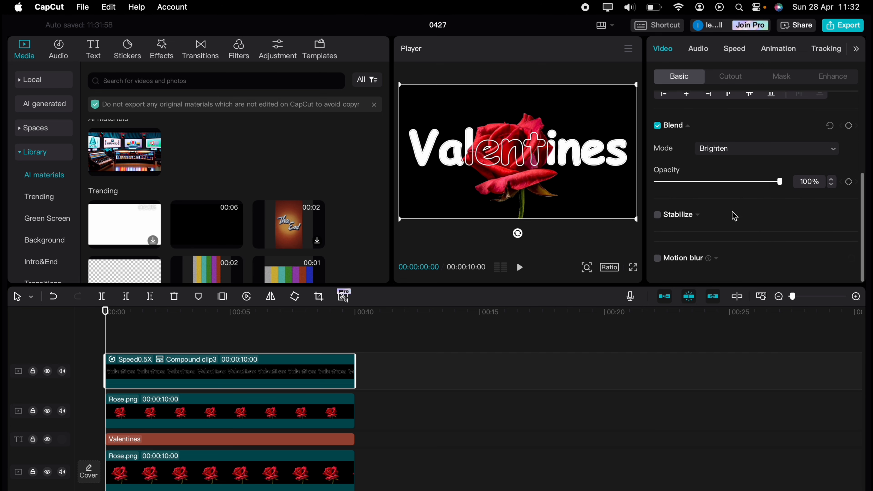
pyautogui.scroll(6, 735, 216)
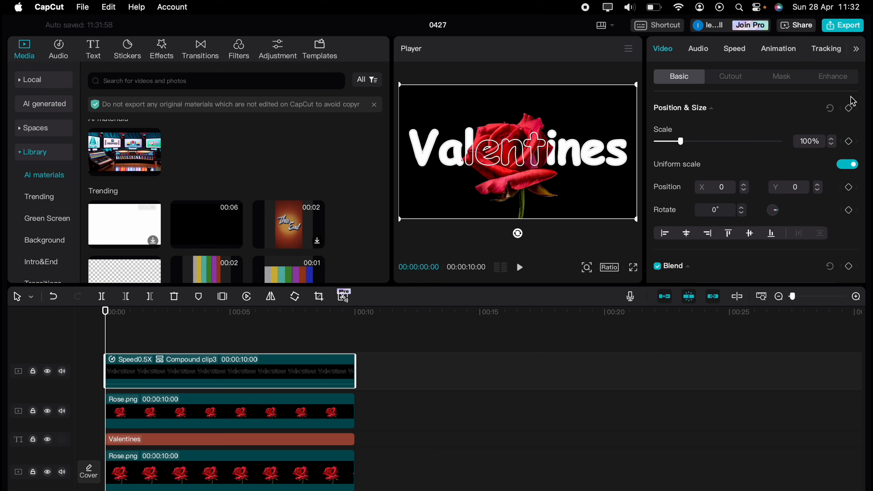
pyautogui.click(848, 107)
pyautogui.moveTo(538, 156); pyautogui.dragTo(395, 174)
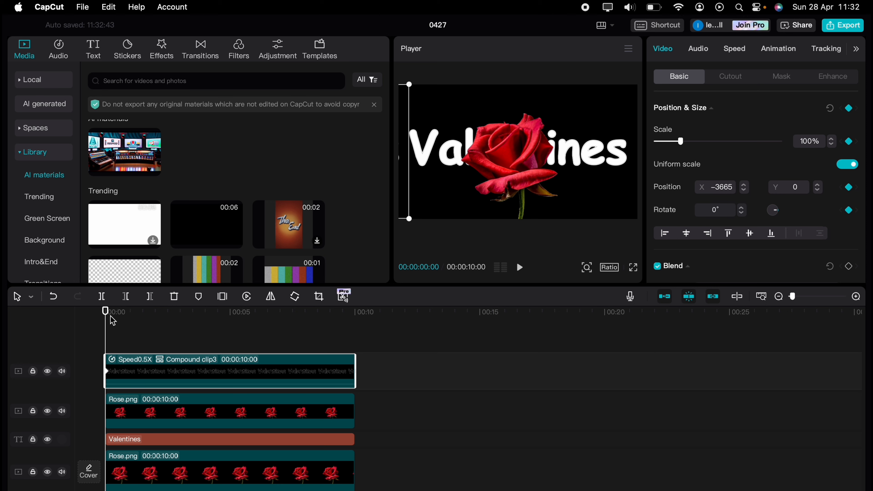
# At 00:00:10:00, shift the compound clip right to X 3840, Y 0 to set its end position keyframe
pyautogui.moveTo(106, 325); pyautogui.dragTo(355, 330)
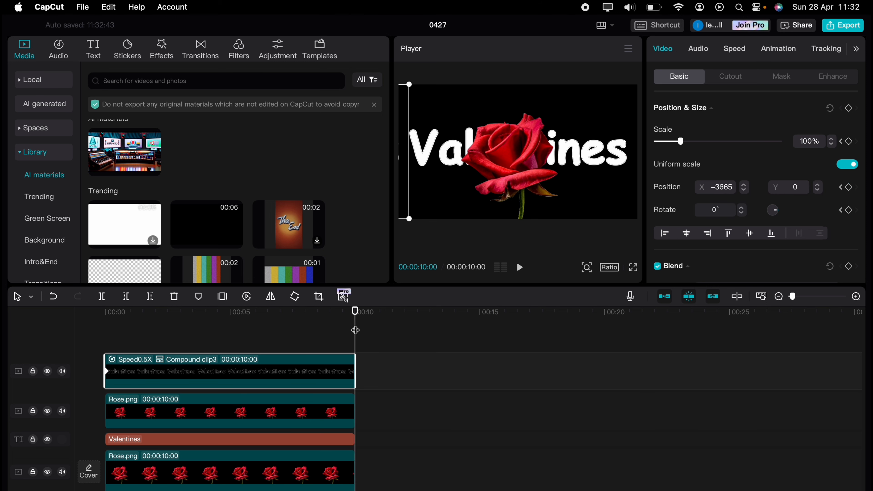
pyautogui.moveTo(407, 129); pyautogui.dragTo(643, 126)
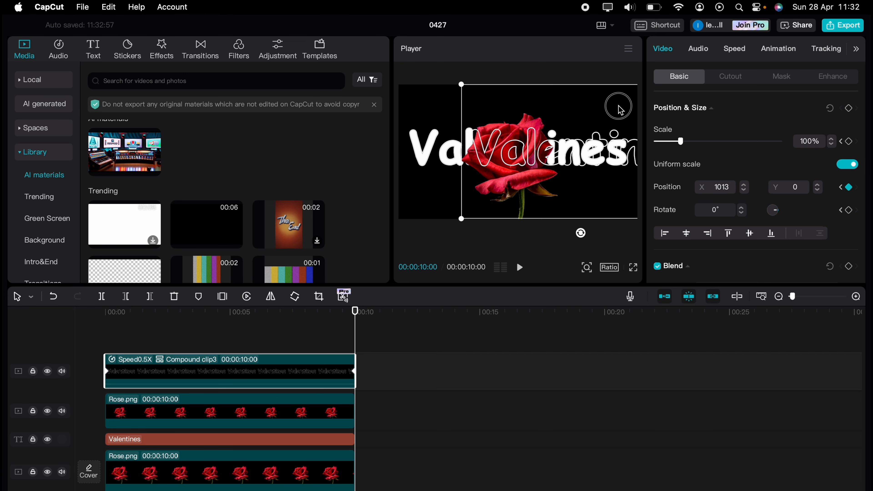
pyautogui.moveTo(491, 114); pyautogui.dragTo(667, 116)
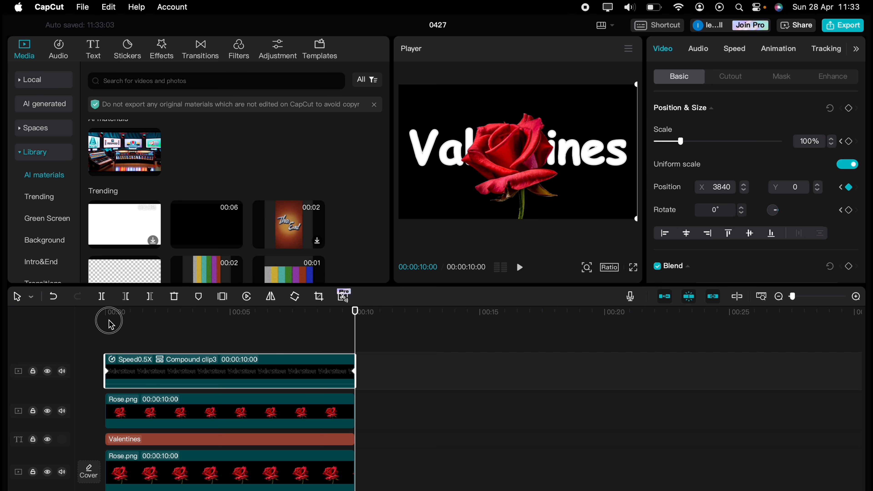
# At 00:00:00:00, shift the Valentines text left to X -3665, Y 0 and add a Position & Size keyframe
pyautogui.moveTo(110, 324); pyautogui.dragTo(99, 324)
pyautogui.click(124, 440)
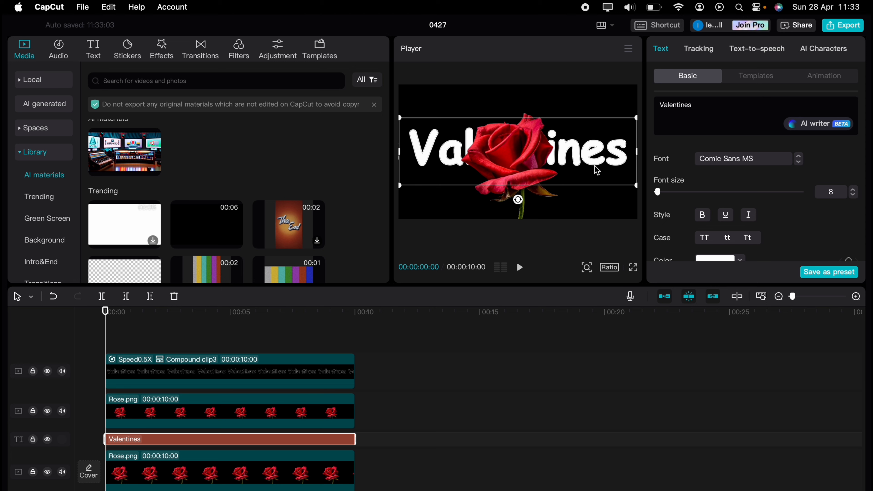
pyautogui.moveTo(603, 165); pyautogui.dragTo(364, 168)
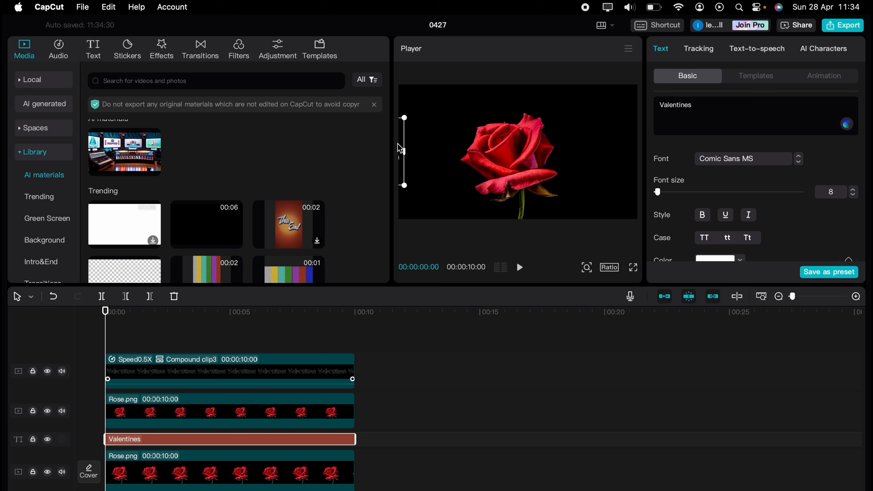
pyautogui.scroll(-10, 691, 211)
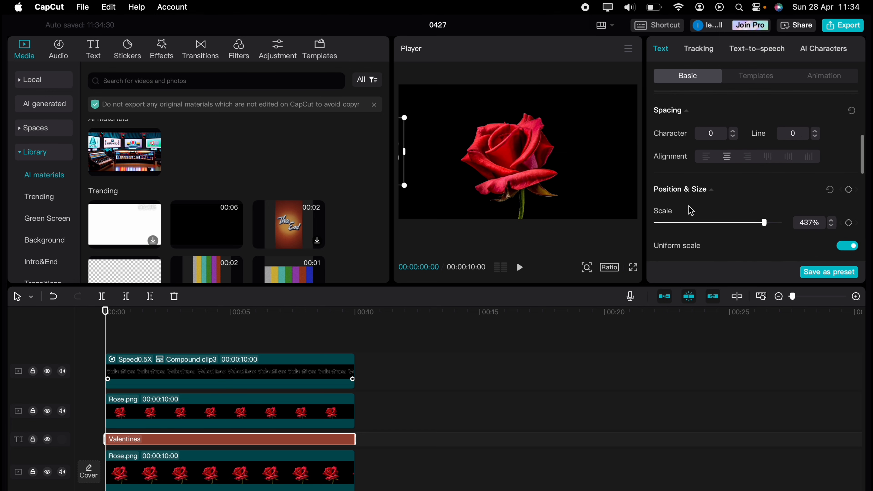
pyautogui.scroll(-1, 690, 212)
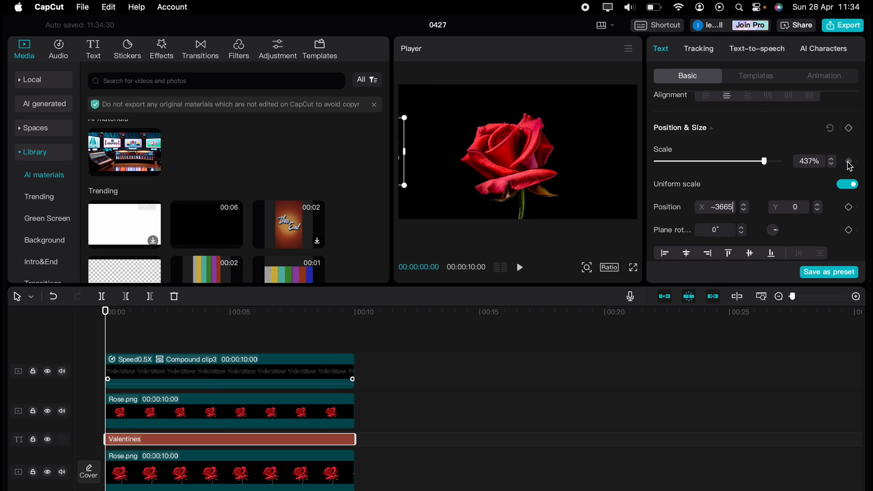
pyautogui.click(849, 128)
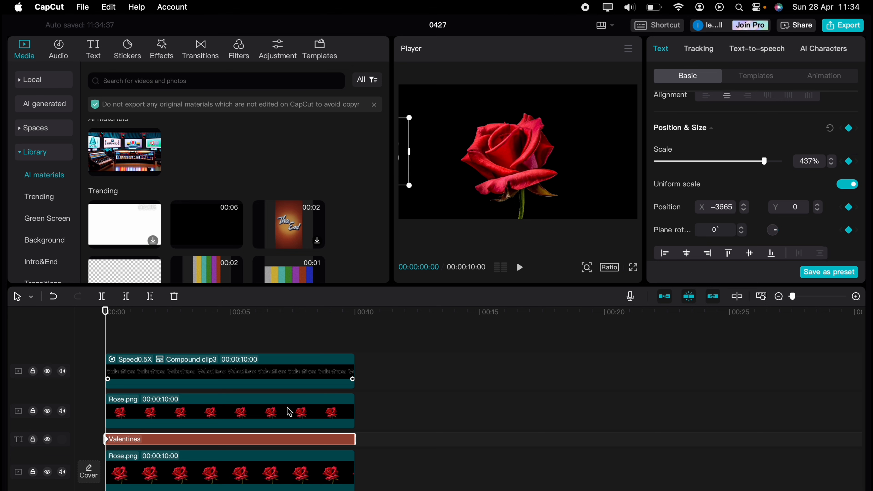
# At 00:00:10:00, shift the Valentines text past the frame's right edge, keeping Y 0, and play the animation from the start
pyautogui.moveTo(108, 331); pyautogui.dragTo(355, 352)
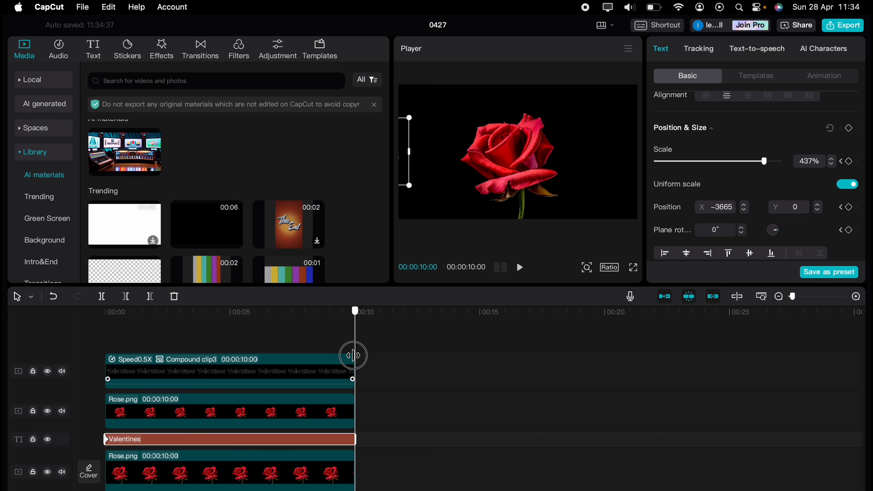
pyautogui.moveTo(409, 143); pyautogui.dragTo(643, 144)
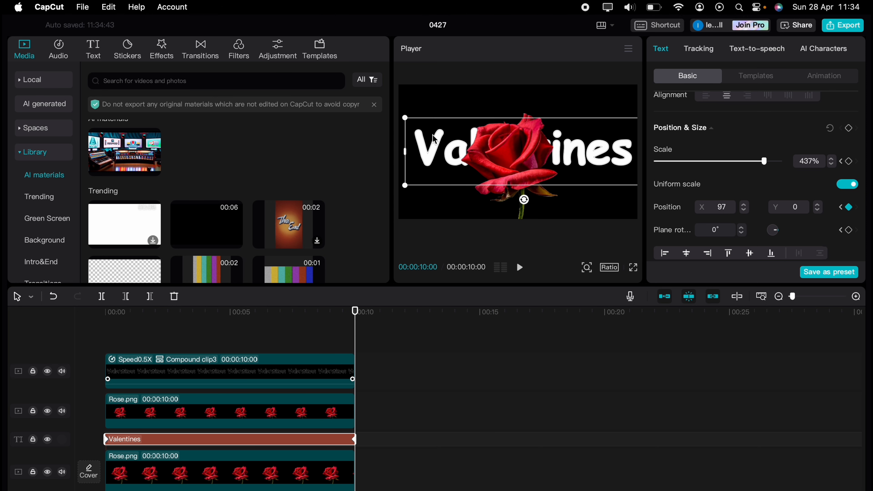
pyautogui.moveTo(433, 139); pyautogui.dragTo(666, 139)
pyautogui.click(157, 336)
pyautogui.click(92, 332)
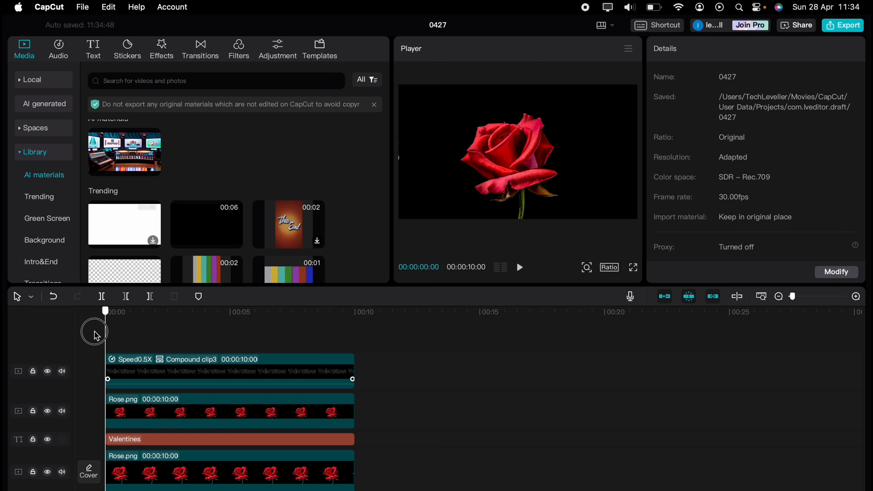
pyautogui.press('space')
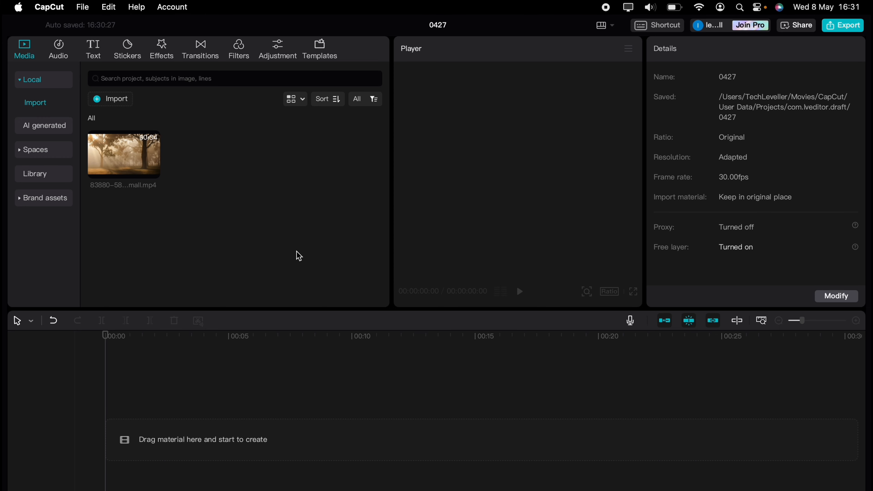
# Add a default text clip at the start of the empty timeline and change its wording to FOREST
pyautogui.click(94, 52)
pyautogui.moveTo(109, 129); pyautogui.dragTo(121, 437)
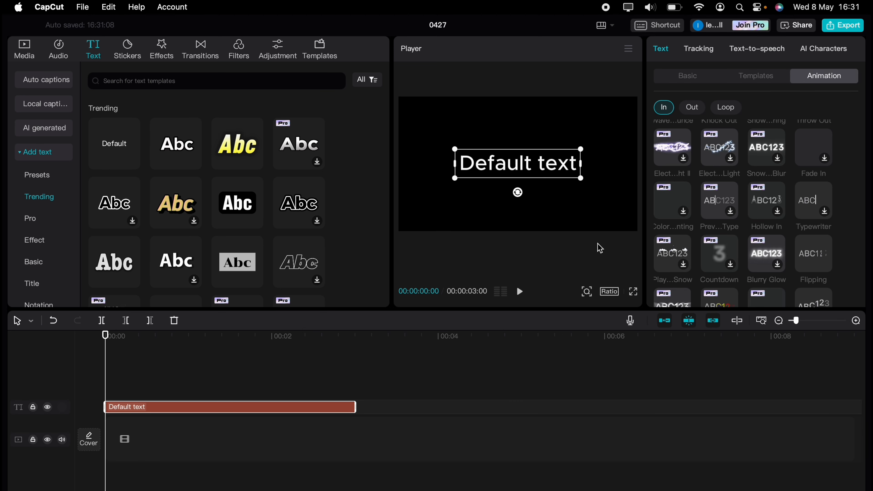
pyautogui.click(685, 77)
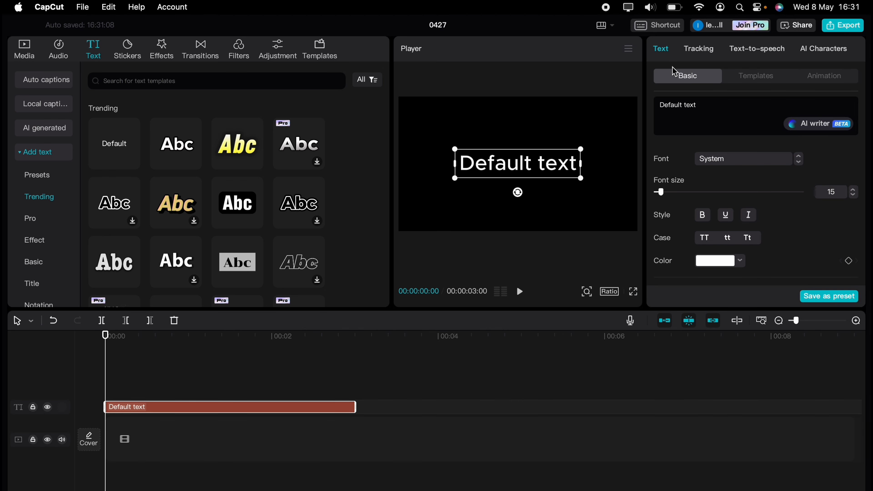
pyautogui.moveTo(698, 104); pyautogui.dragTo(658, 105)
pyautogui.write('FO')
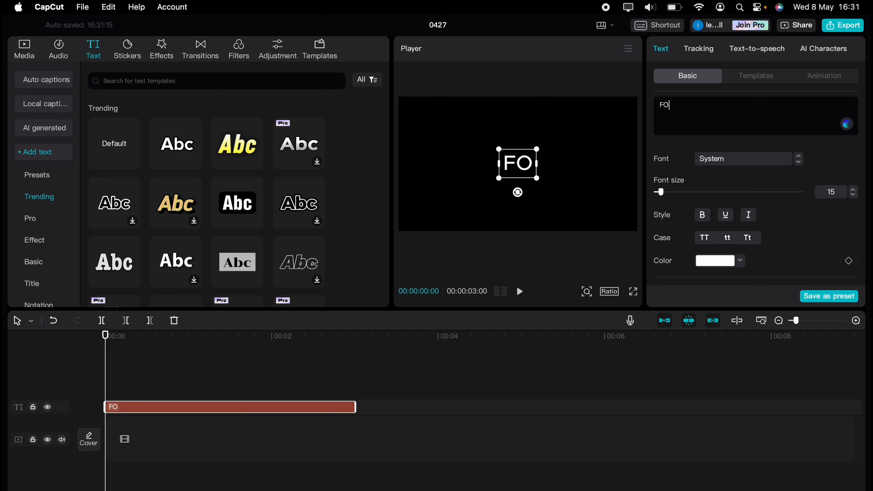
pyautogui.write('REST')
# Set the FOREST text's font to Kanit-Black and enlarge it to nearly the full frame width, with font size 15
pyautogui.click(774, 159)
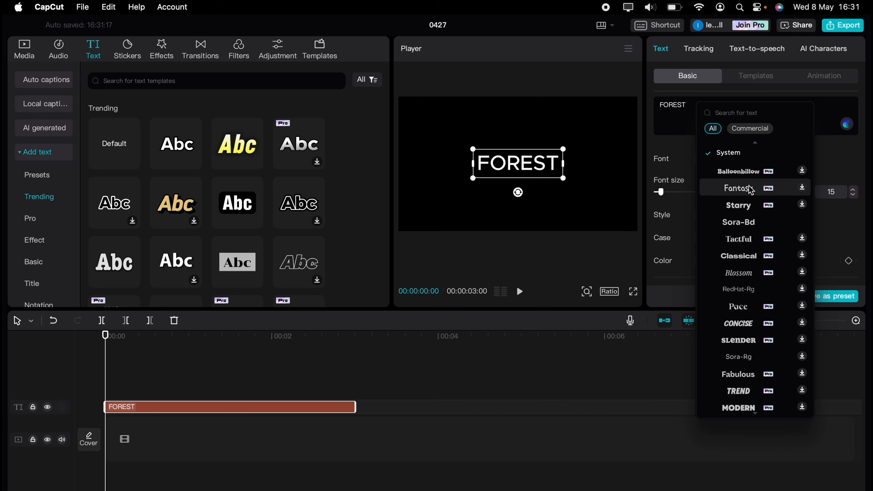
pyautogui.scroll(3, 751, 185)
pyautogui.click(753, 173)
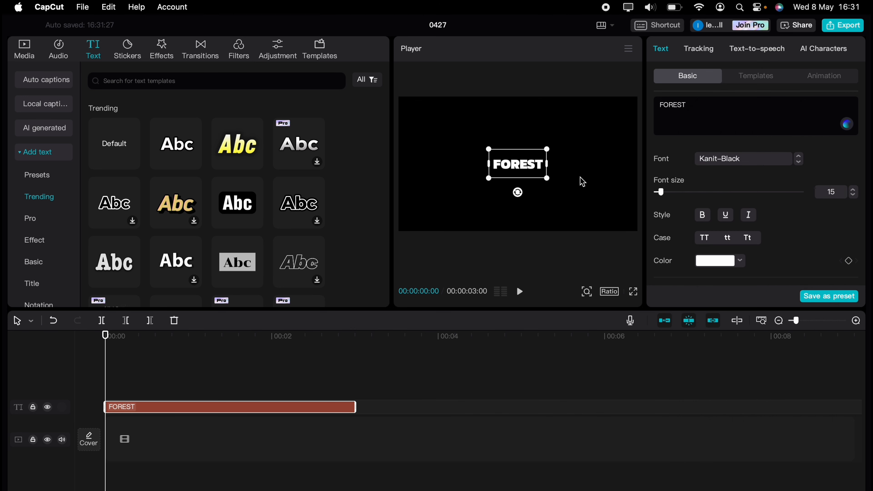
pyautogui.moveTo(552, 179); pyautogui.dragTo(707, 275)
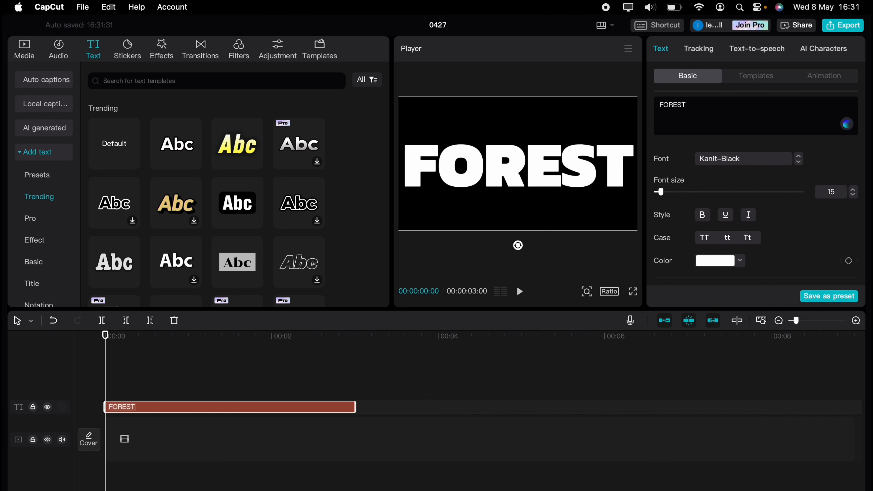
pyautogui.click(854, 195)
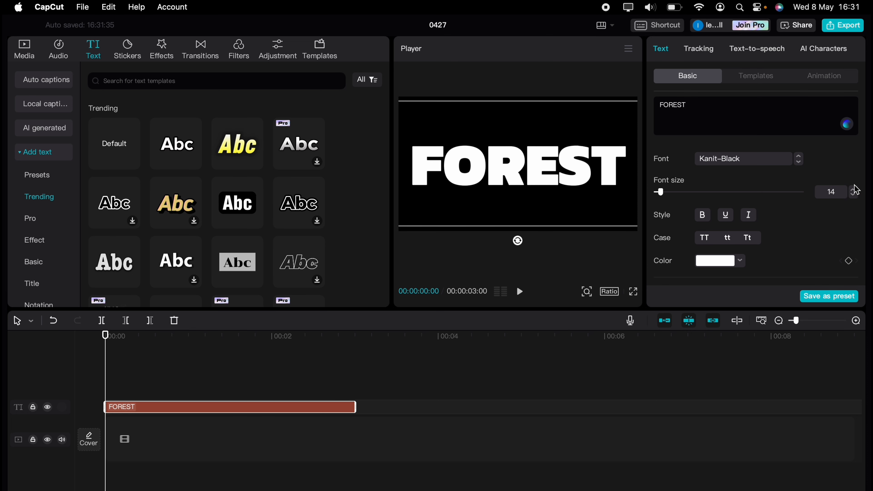
pyautogui.click(854, 189)
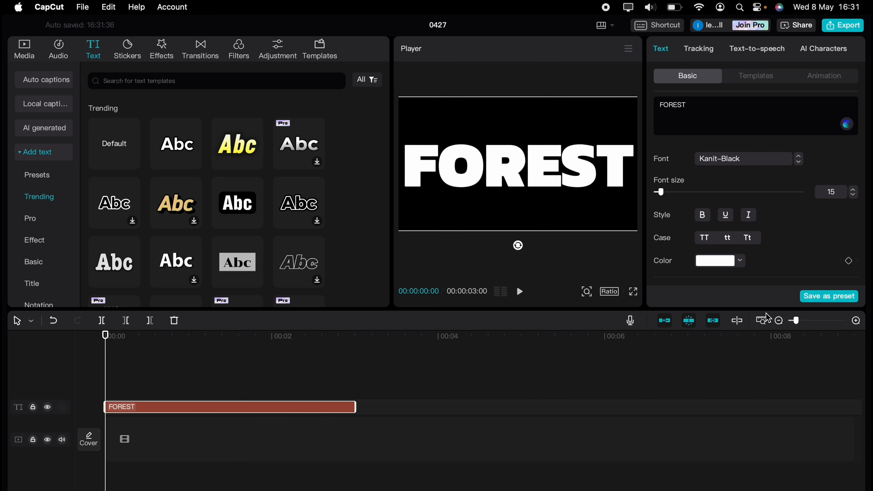
# Extend the FOREST text clip to end at 00:00:16:00
pyautogui.moveTo(359, 411); pyautogui.dragTo(741, 408)
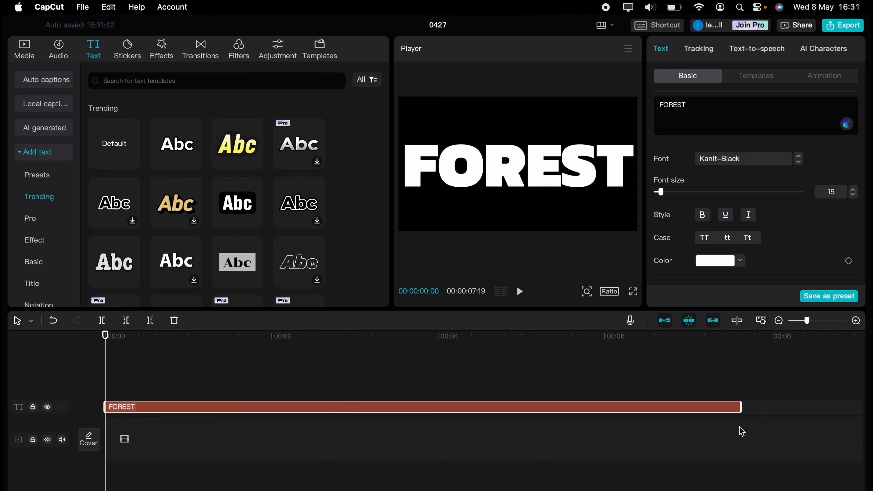
pyautogui.click(779, 320)
pyautogui.moveTo(303, 406); pyautogui.dragTo(516, 409)
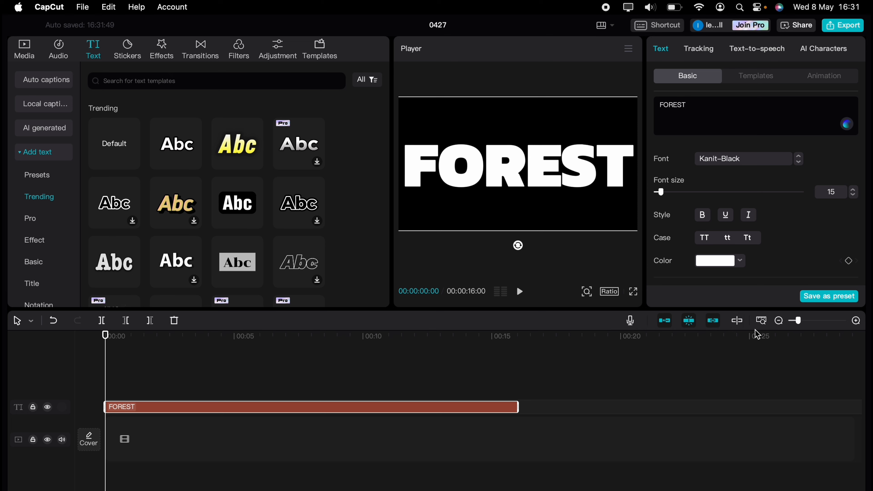
# Apply the Flipping in-animation to the FOREST text with a 7.0 s duration and play it back
pyautogui.click(815, 79)
pyautogui.click(812, 253)
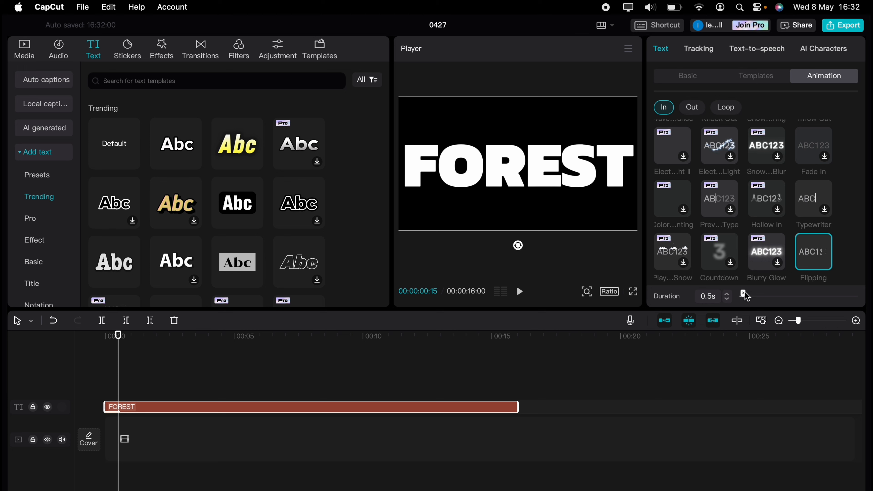
pyautogui.moveTo(746, 296); pyautogui.dragTo(793, 294)
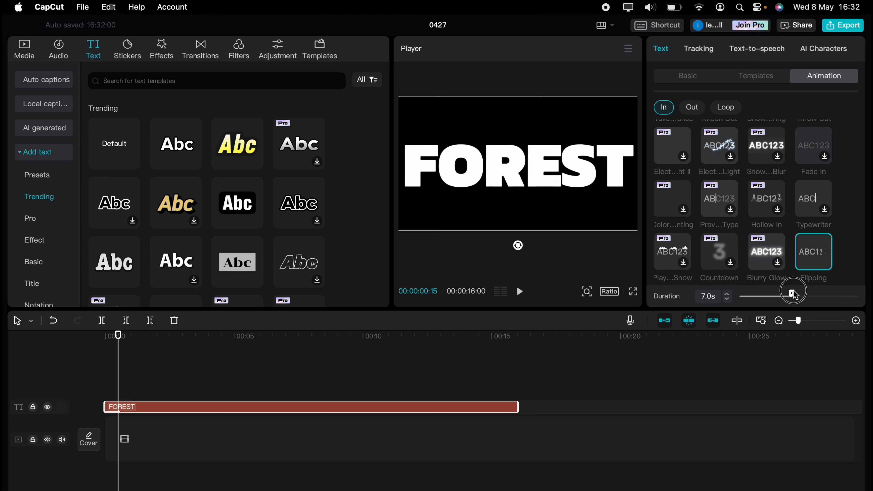
pyautogui.press('space')
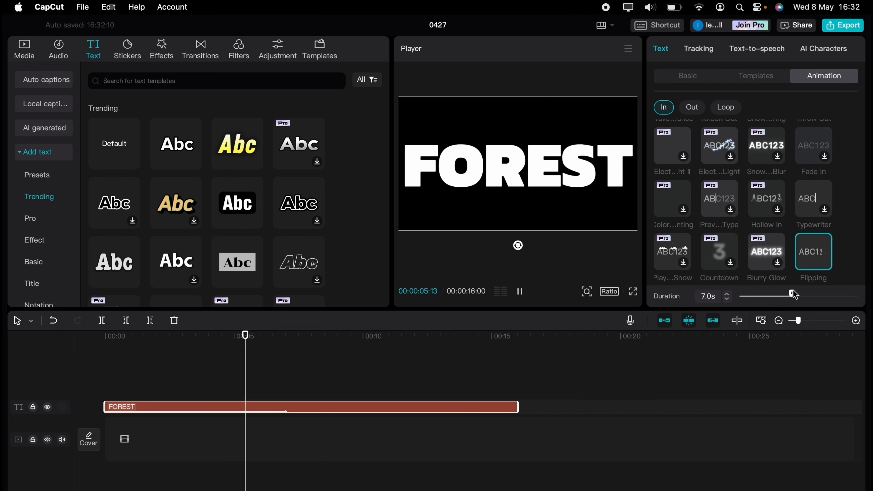
pyautogui.press('space')
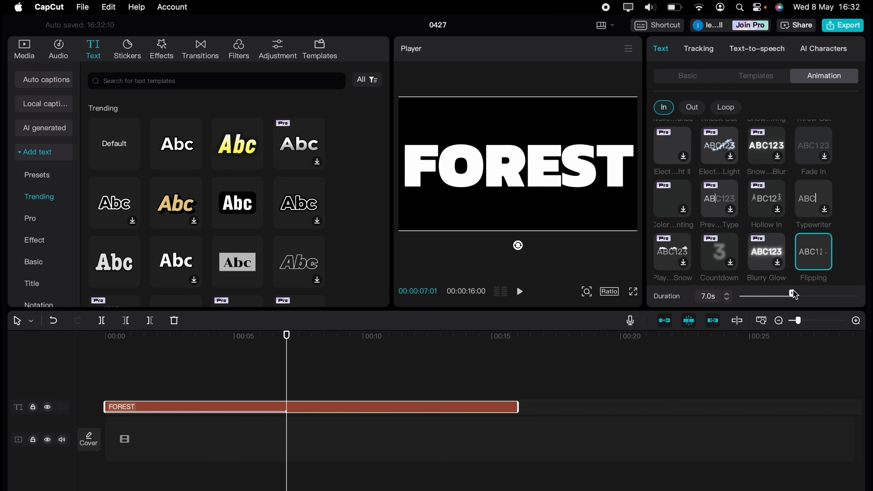
# Export the FOREST animation and replace the text clip with the exported 0427(1).mov at the timeline's start
pyautogui.click(842, 26)
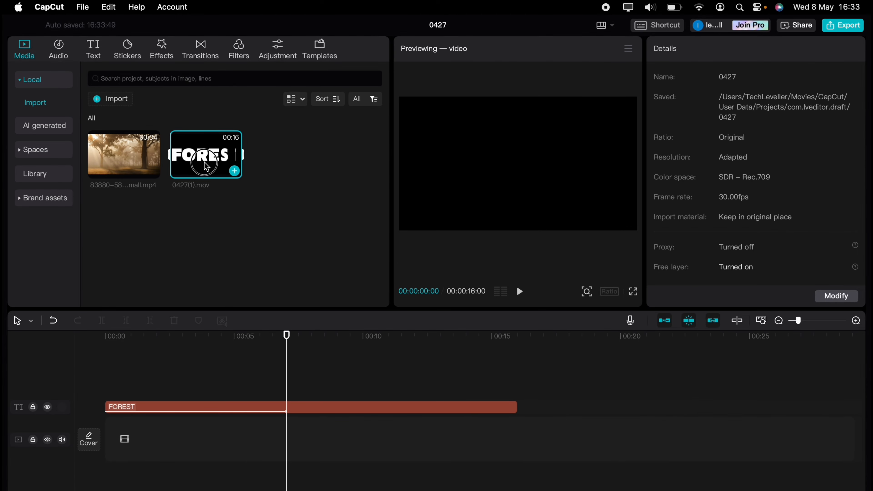
pyautogui.moveTo(207, 167); pyautogui.dragTo(122, 437)
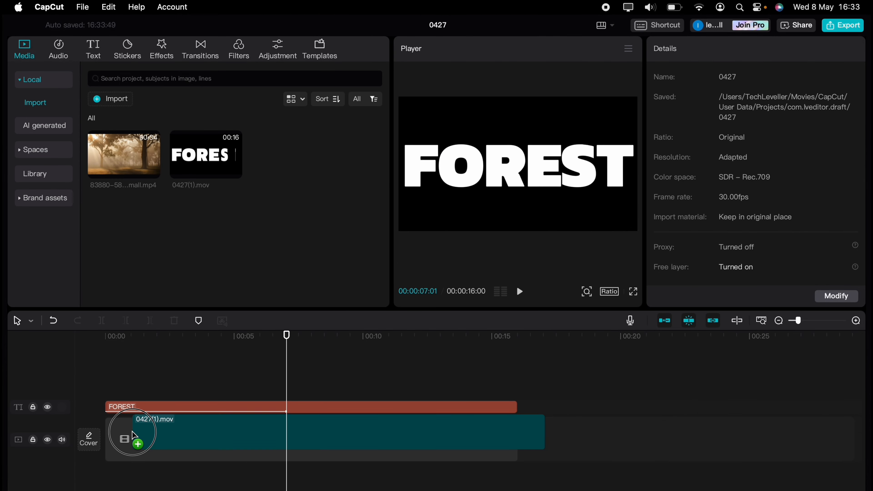
pyautogui.click(153, 407)
pyautogui.press('Delete')
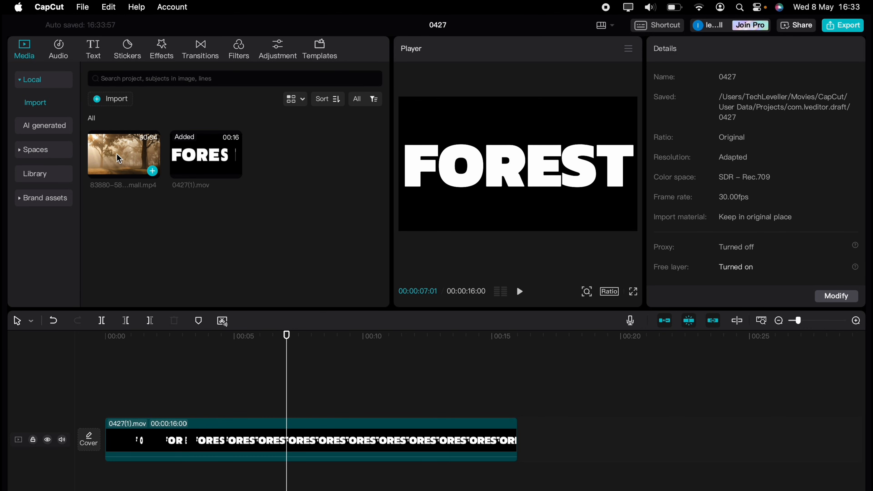
pyautogui.moveTo(119, 158); pyautogui.dragTo(101, 486)
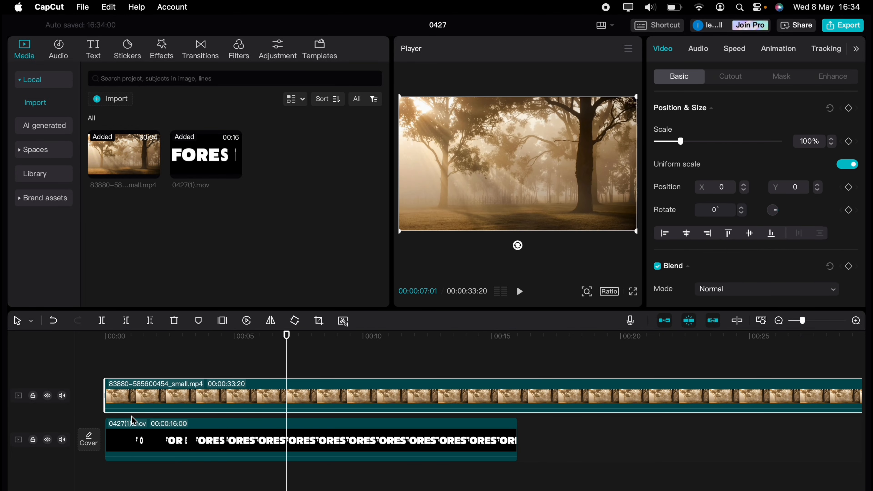
pyautogui.moveTo(133, 421); pyautogui.dragTo(139, 371)
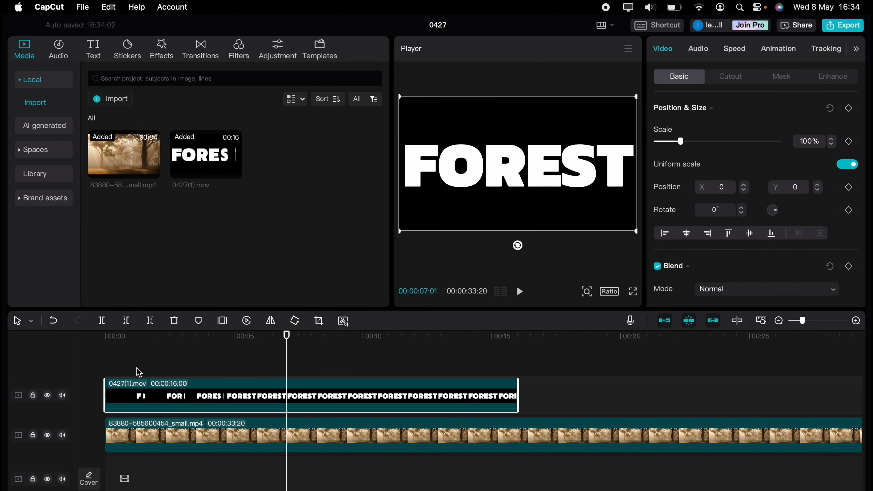
# Set the blend mode of 0427(1).mov to Multiply and play the forest-filled text from the start
pyautogui.moveTo(146, 357)
pyautogui.mouseDown()
pyautogui.moveTo(127, 358)
pyautogui.moveTo(147, 357)
pyautogui.mouseUp()
pyautogui.click(156, 394)
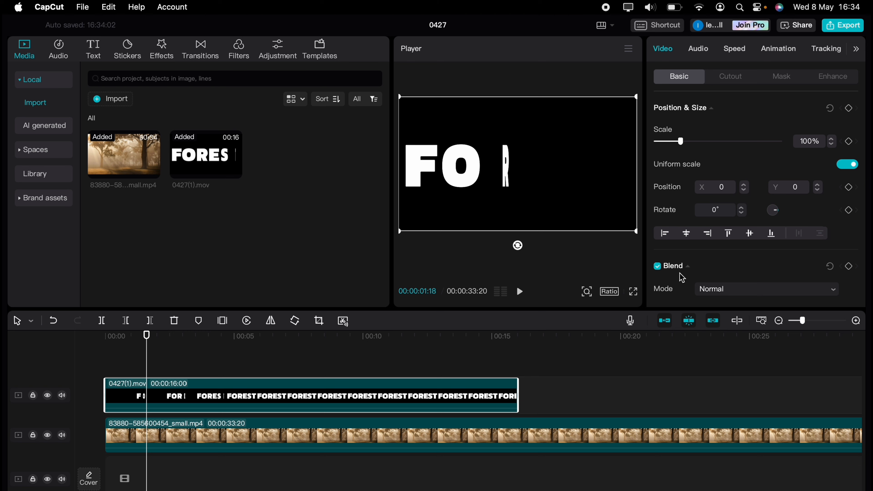
pyautogui.scroll(-3, 682, 277)
pyautogui.click(724, 220)
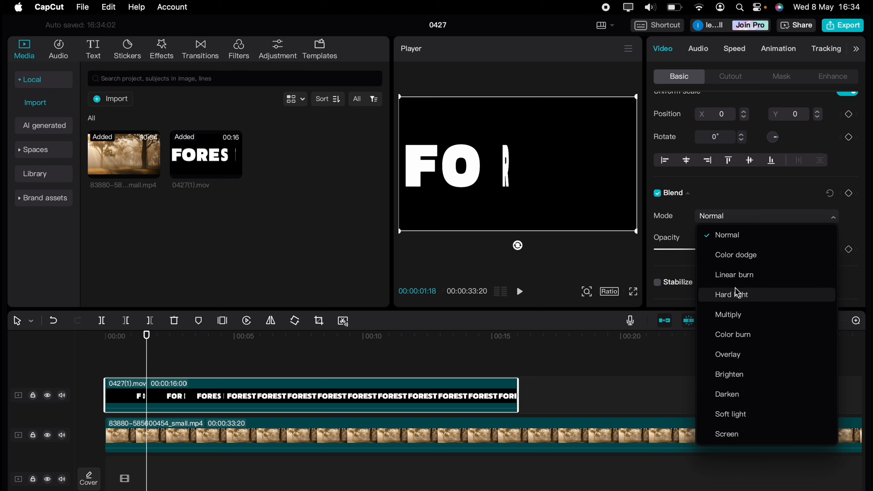
pyautogui.click(739, 315)
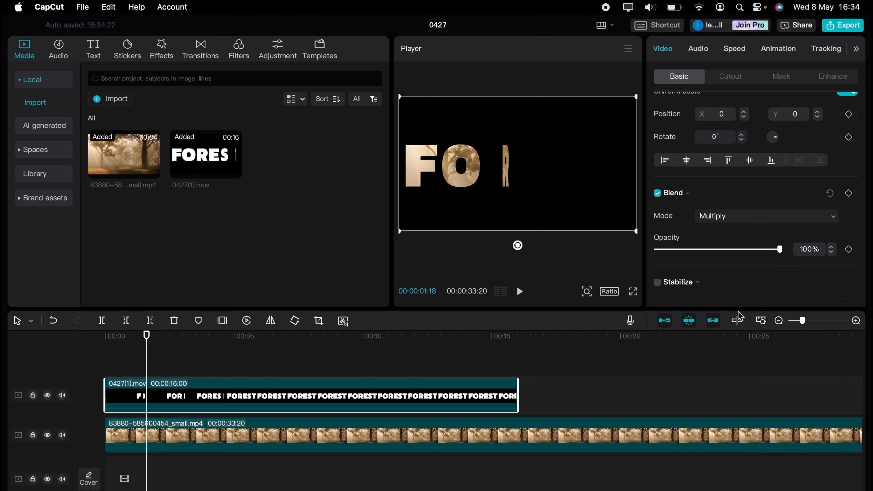
pyautogui.moveTo(146, 344); pyautogui.dragTo(92, 345)
pyautogui.press('space')
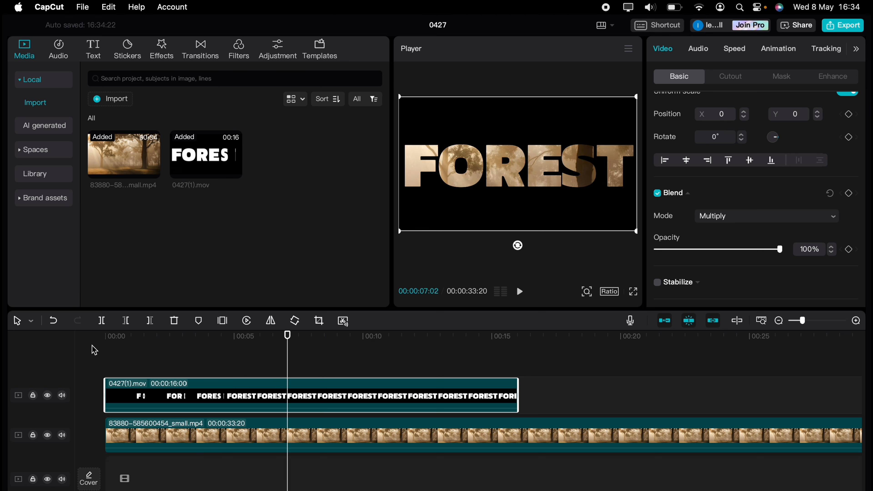
# Add a Mirror mask to 0427(1).mov at the timeline's start, widen it to size 2160 and keyframe the mask
pyautogui.moveTo(286, 361); pyautogui.dragTo(81, 351)
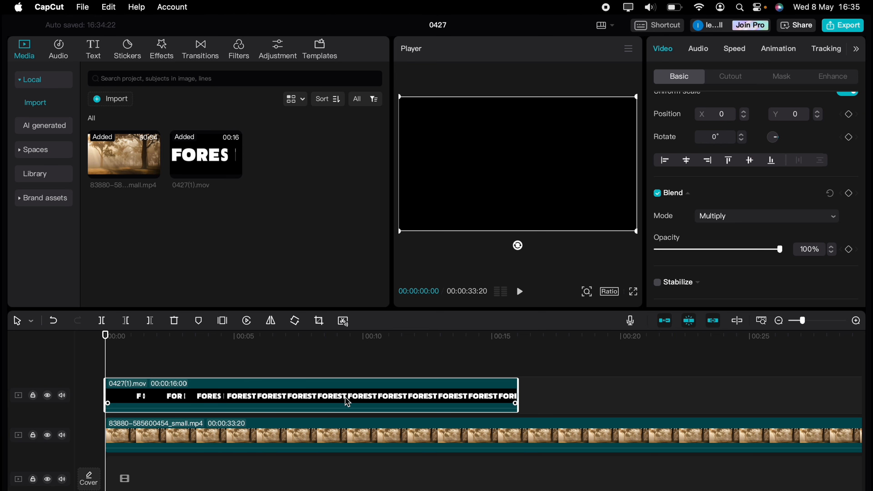
pyautogui.scroll(4, 749, 204)
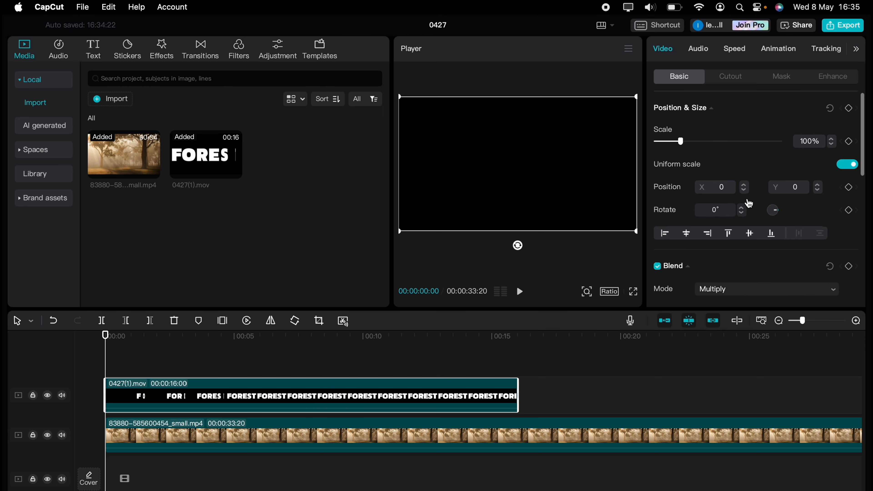
pyautogui.click(784, 78)
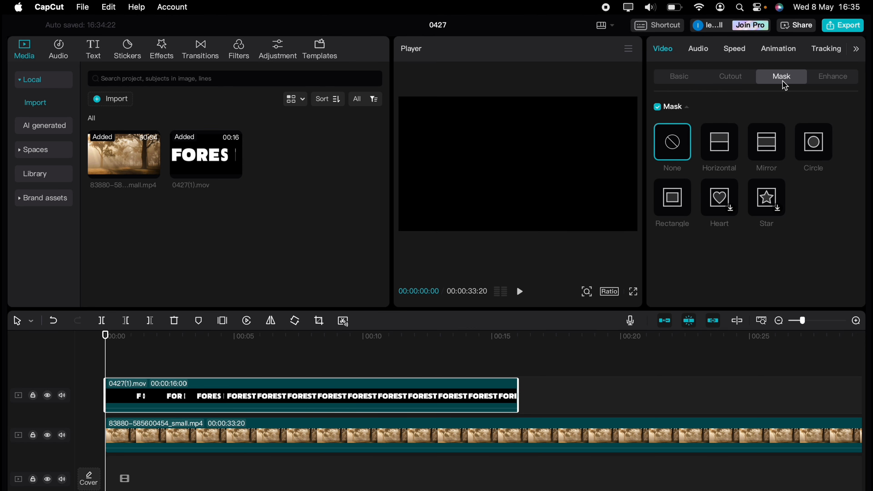
pyautogui.click(771, 151)
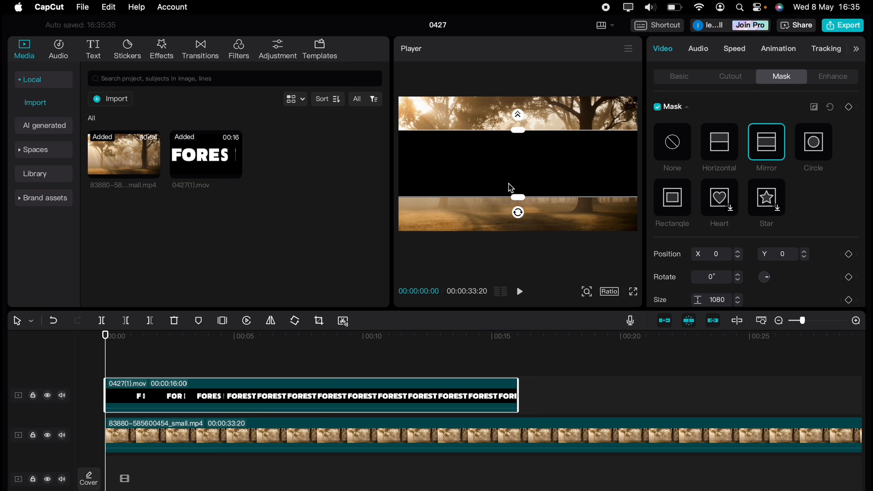
pyautogui.moveTo(518, 199); pyautogui.dragTo(516, 234)
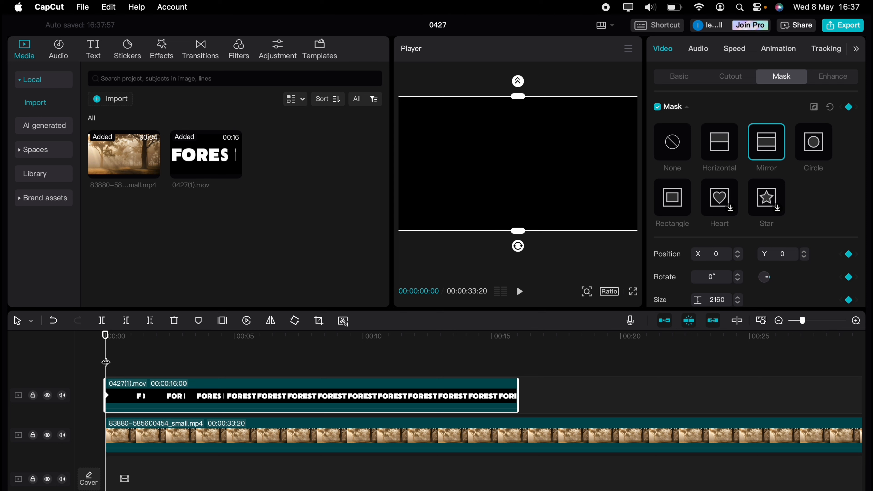
# Add a mask keyframe to 0427(1).mov at 00:00:04:14
pyautogui.moveTo(106, 362); pyautogui.dragTo(214, 360)
pyautogui.moveTo(217, 361); pyautogui.dragTo(221, 360)
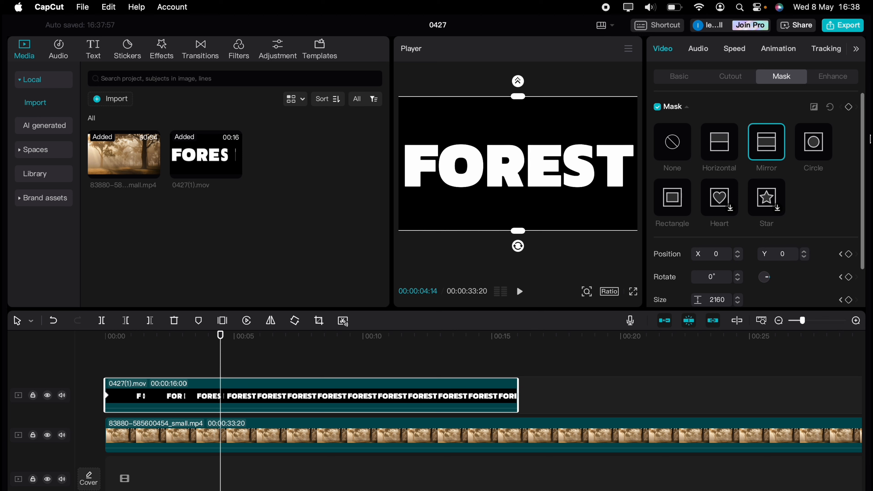
pyautogui.click(848, 107)
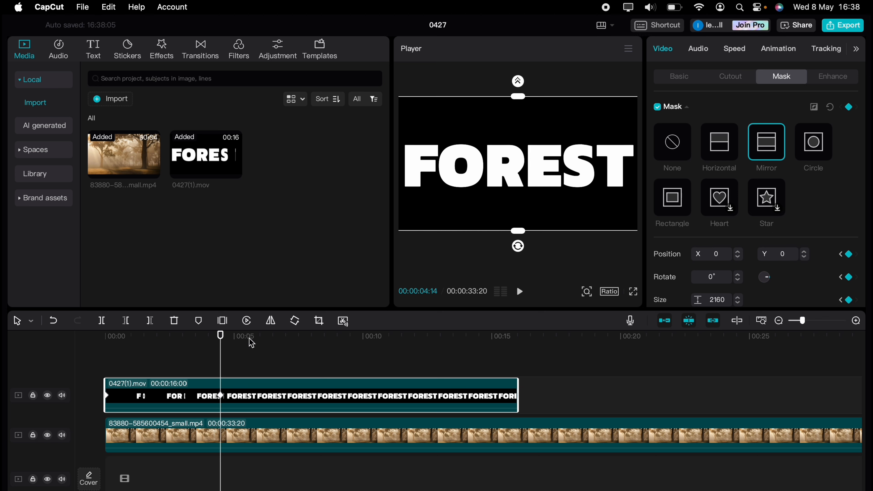
# Add a mask keyframe to 0427(1).mov at 00:00:10:08 and shrink the Mirror mask to size 1
pyautogui.moveTo(223, 353); pyautogui.dragTo(362, 346)
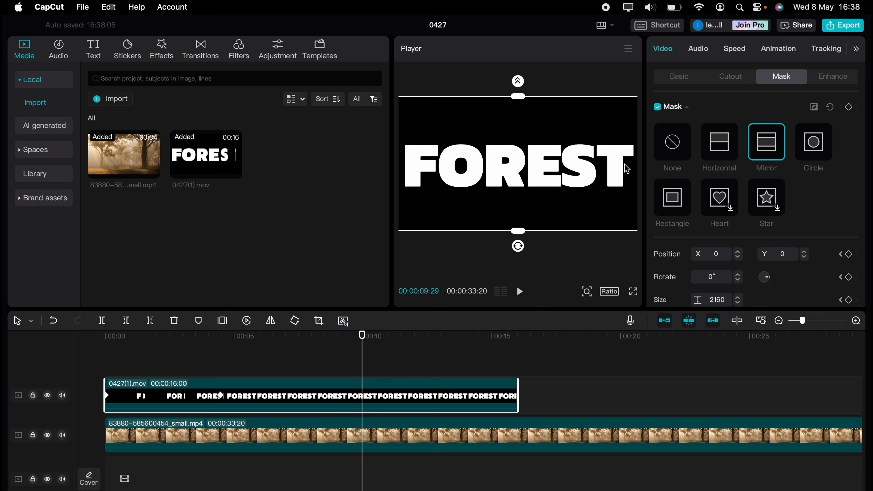
pyautogui.click(850, 108)
pyautogui.moveTo(515, 230); pyautogui.dragTo(520, 195)
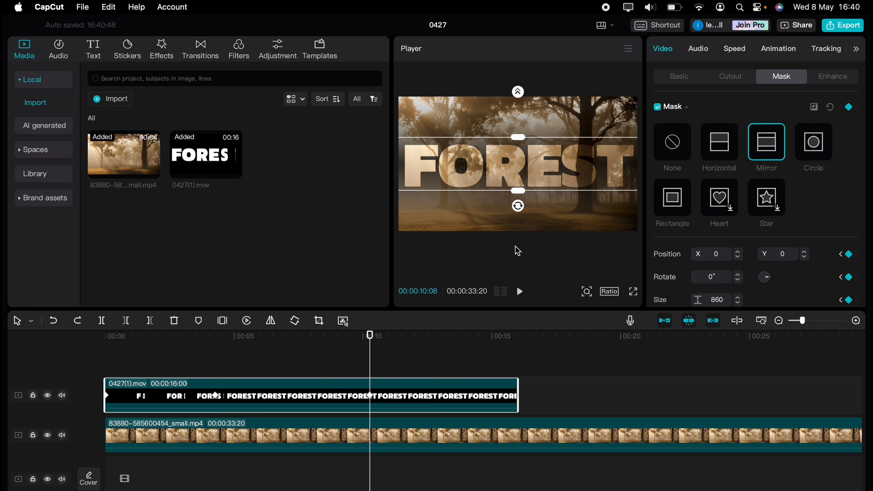
pyautogui.moveTo(519, 192); pyautogui.dragTo(521, 104)
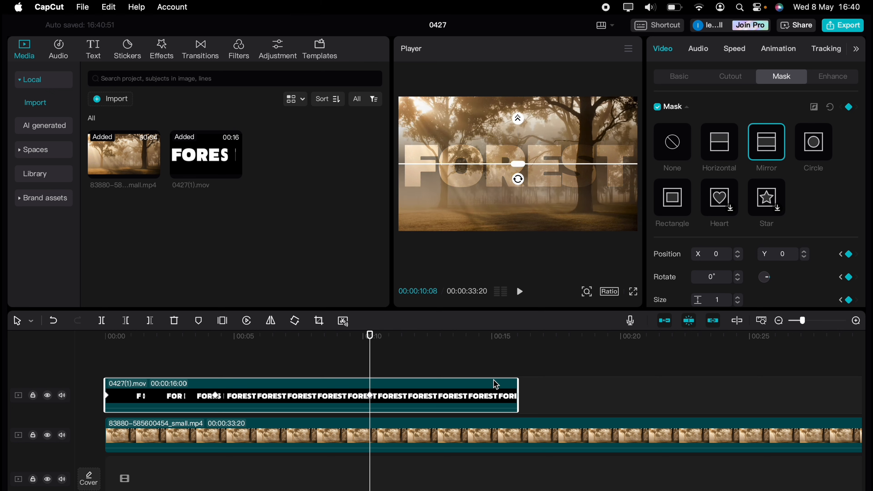
# Keyframe the opacity of 0427(1).mov at 100% at 00:00:14:01 and 0% at 00:00:16:00, and play the animation from the start
pyautogui.moveTo(370, 362); pyautogui.dragTo(467, 358)
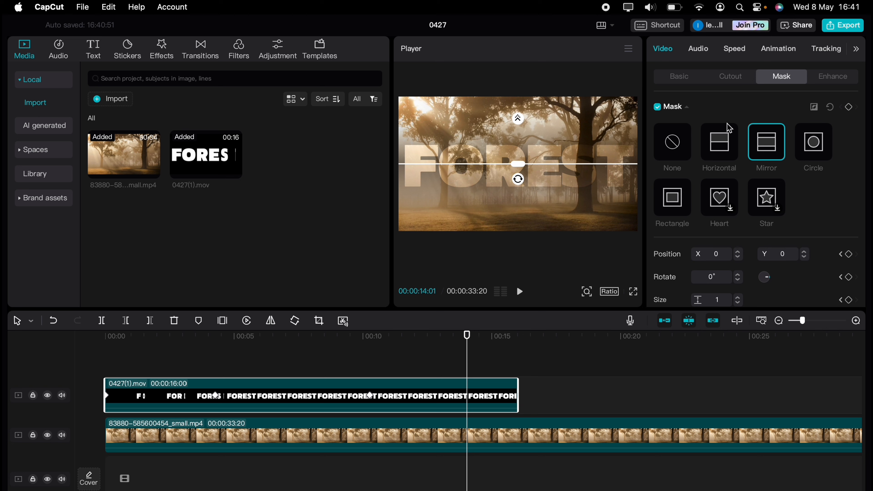
pyautogui.click(685, 83)
pyautogui.scroll(-5, 775, 220)
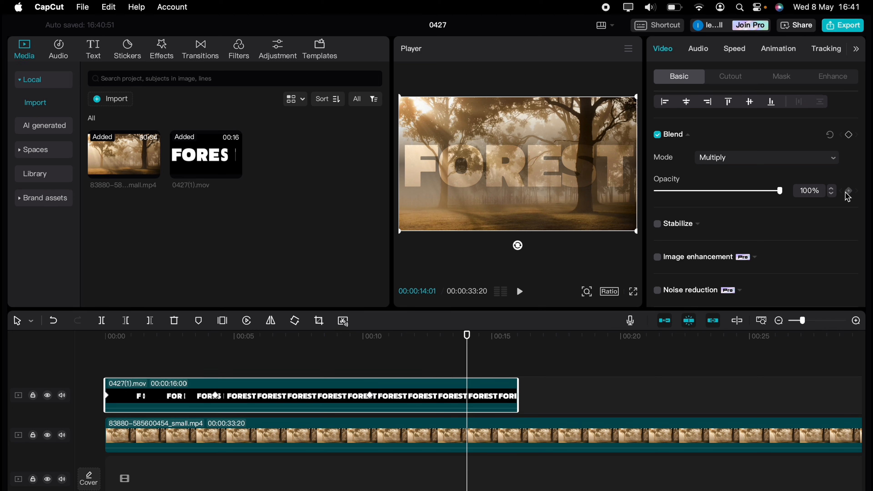
pyautogui.click(848, 191)
pyautogui.moveTo(470, 353); pyautogui.dragTo(518, 354)
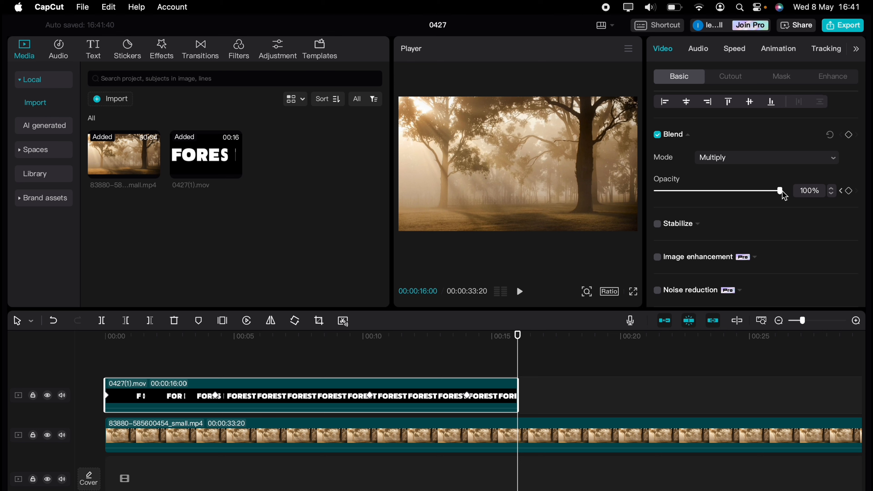
pyautogui.moveTo(781, 191); pyautogui.dragTo(643, 192)
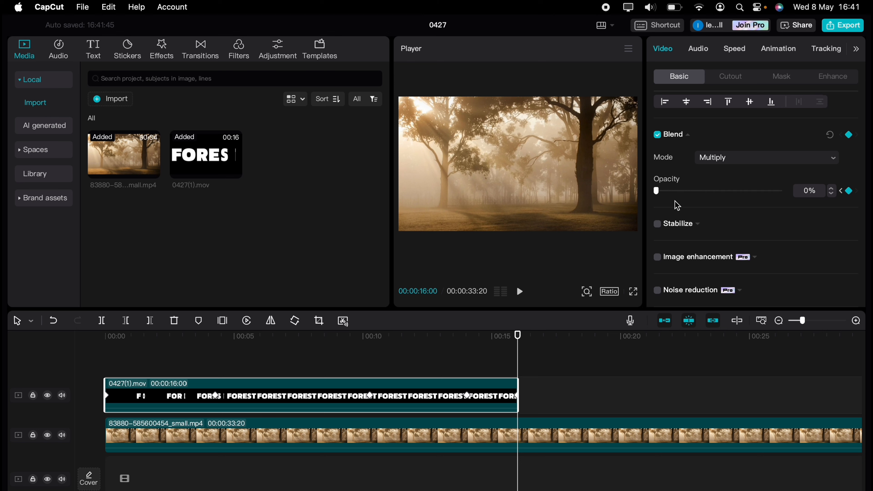
pyautogui.click(113, 361)
pyautogui.press('space')
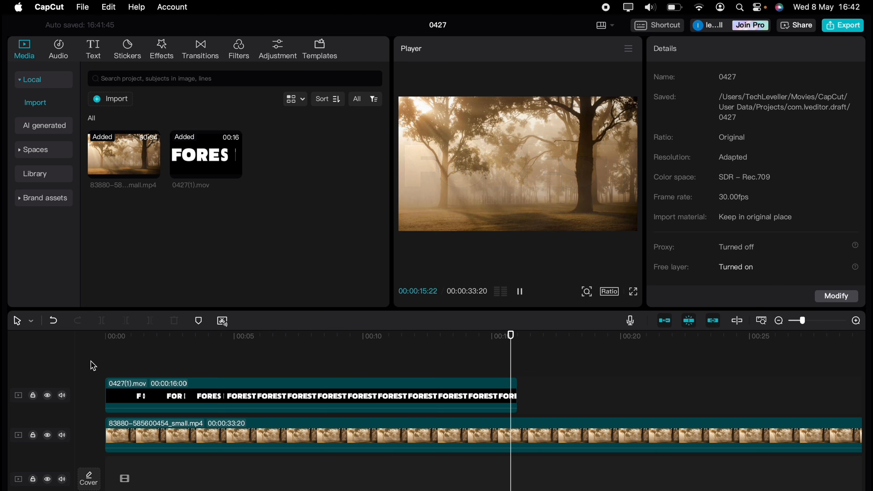
# Apply the Rotate Out 1 out-animation to 0427(1).mov
pyautogui.click(182, 403)
pyautogui.click(444, 399)
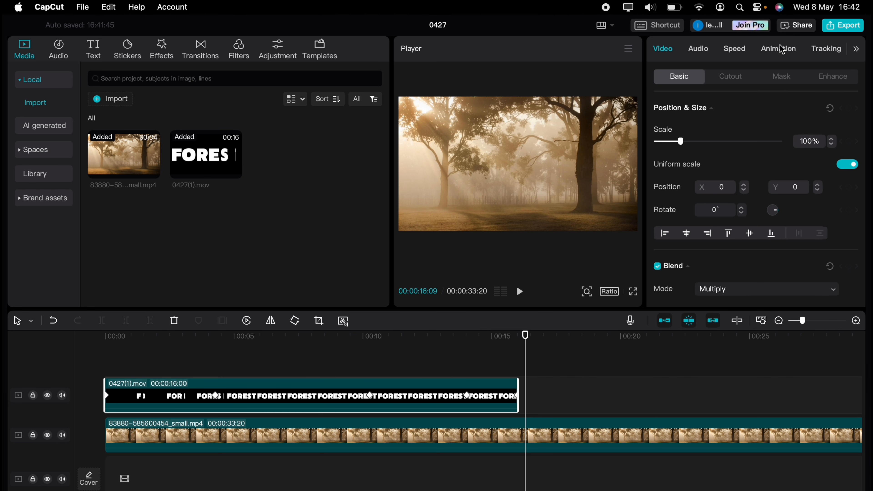
pyautogui.click(780, 52)
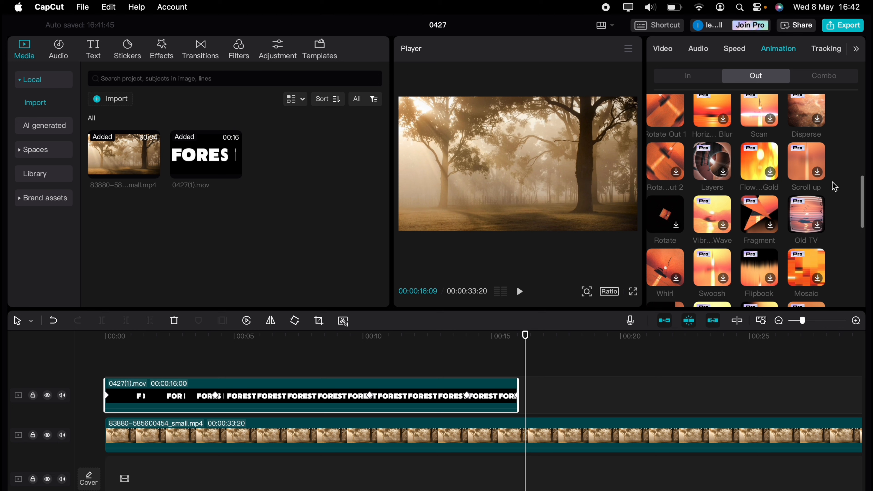
pyautogui.click(661, 116)
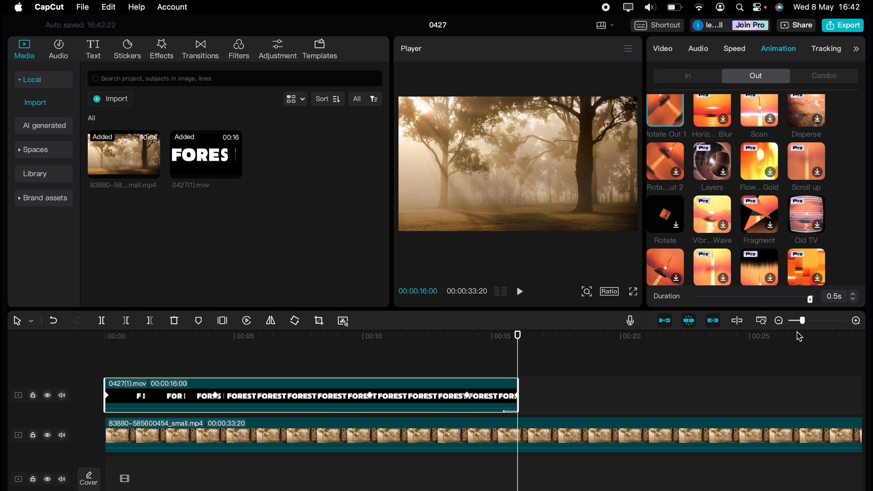
pyautogui.moveTo(802, 321); pyautogui.dragTo(778, 304)
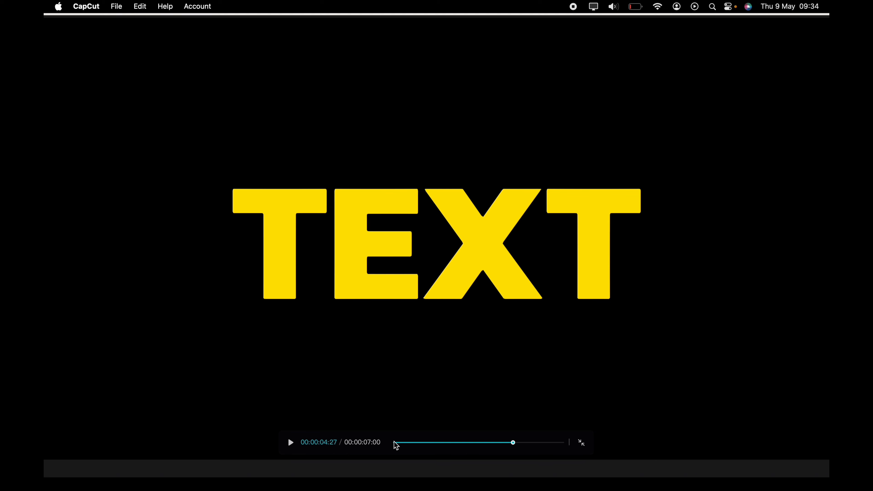
# Play the yellow TEXT animation in full screen from the beginning
pyautogui.click(395, 442)
pyautogui.click(292, 442)
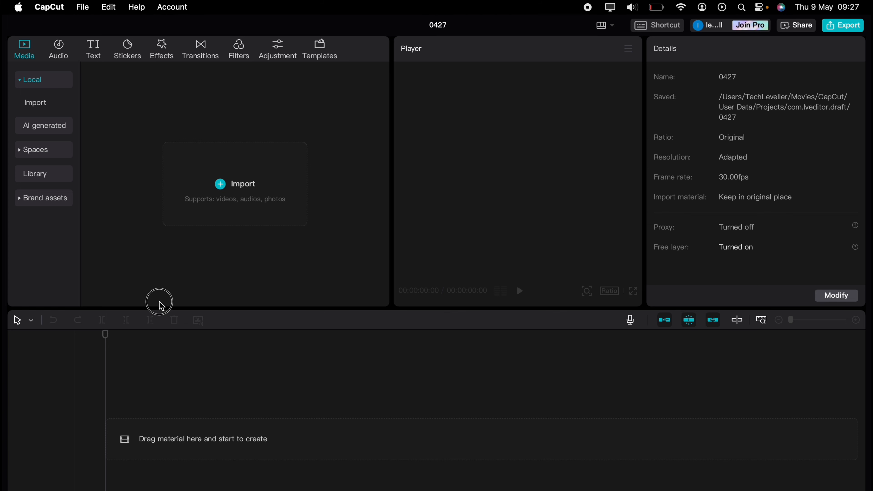
# Add a default text clip at the timeline's start and change its wording to TEXT
pyautogui.click(101, 57)
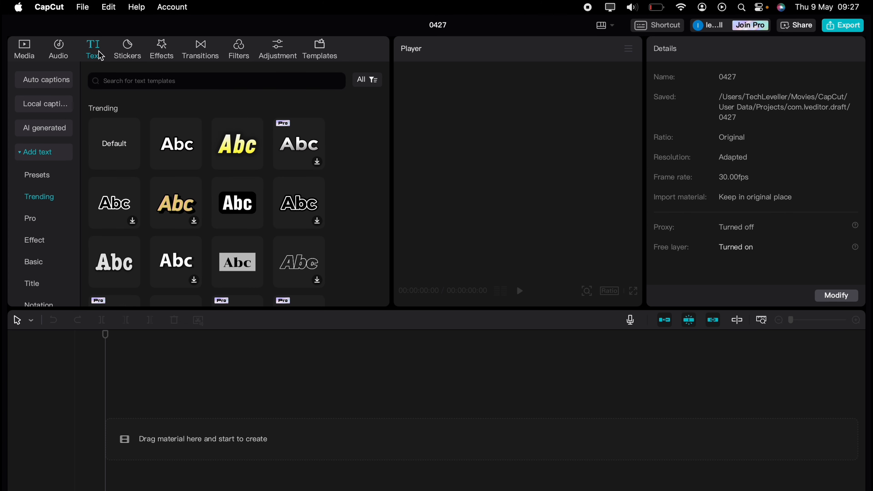
pyautogui.moveTo(112, 152); pyautogui.dragTo(112, 421)
pyautogui.click(697, 109)
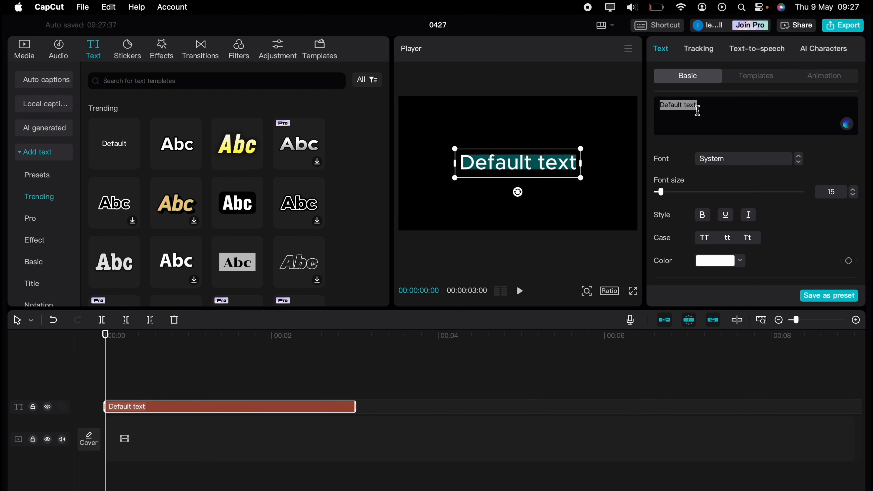
pyautogui.write('TEXT')
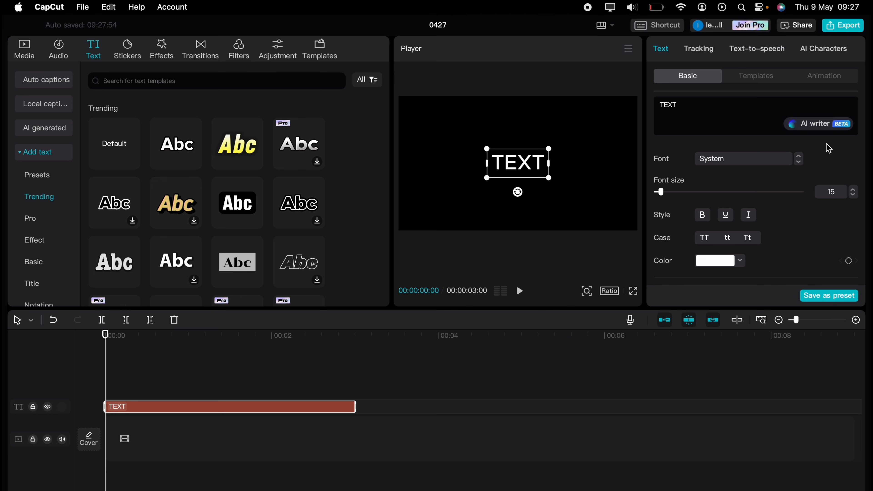
# Format TEXT in yellow with the Kanit-Bold font at font size 56
pyautogui.click(853, 190)
pyautogui.click(740, 261)
pyautogui.scroll(-3, 719, 452)
pyautogui.click(672, 457)
pyautogui.scroll(2, 742, 452)
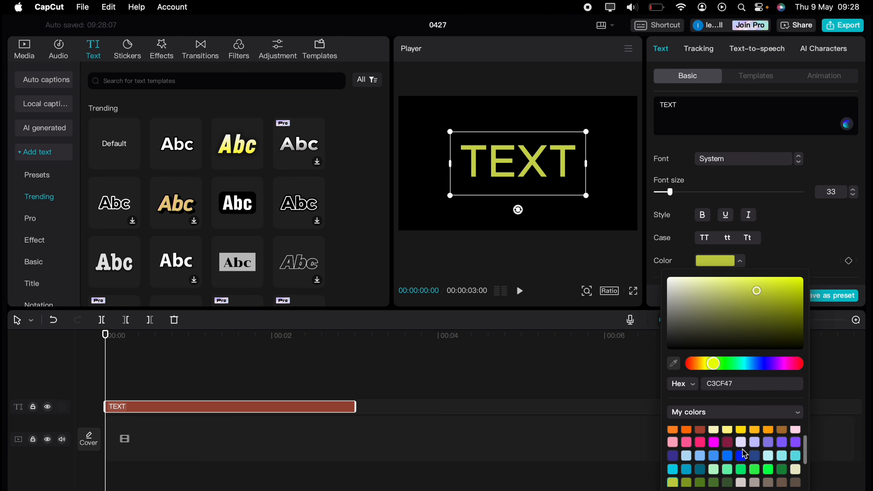
pyautogui.click(740, 430)
pyautogui.click(733, 163)
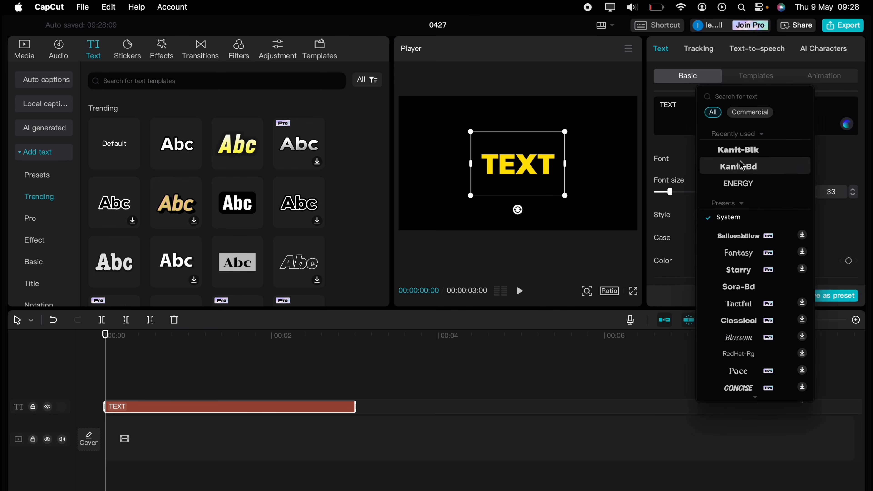
pyautogui.click(738, 167)
pyautogui.click(854, 194)
pyautogui.click(854, 191)
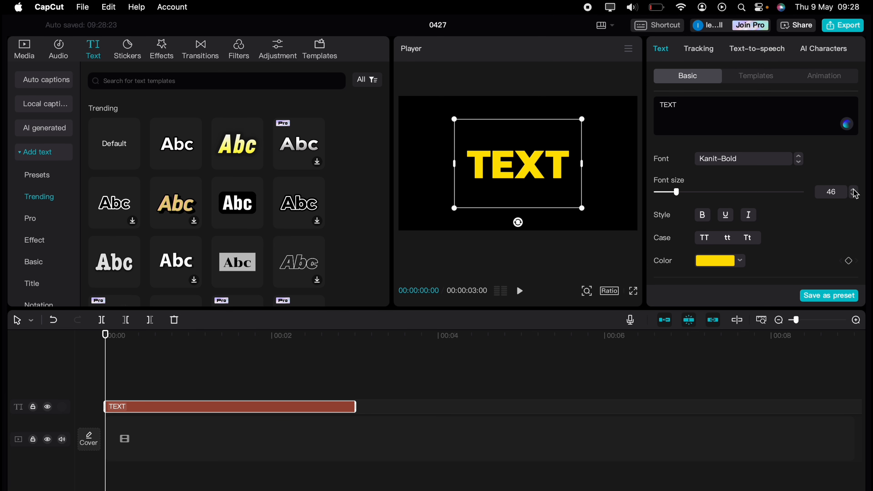
pyautogui.click(854, 192)
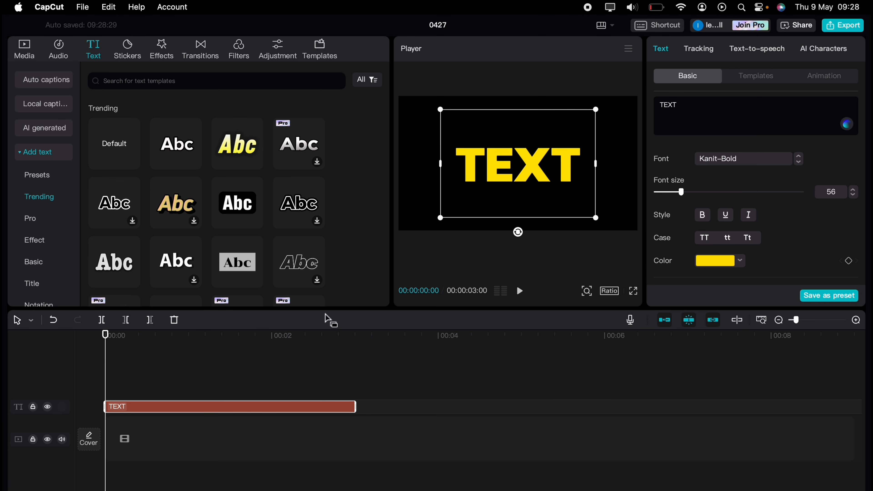
# Extend the TEXT clip to 7 seconds and turn it into a compound clip
pyautogui.moveTo(355, 406); pyautogui.dragTo(688, 420)
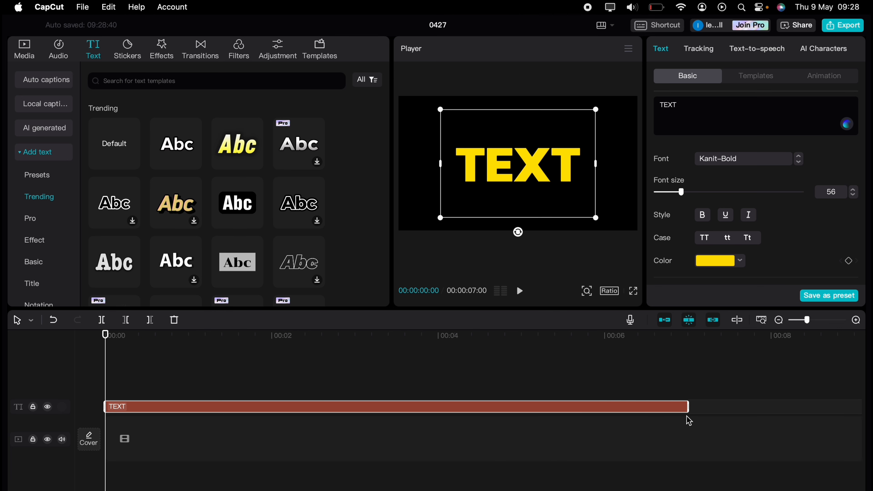
pyautogui.click(117, 354)
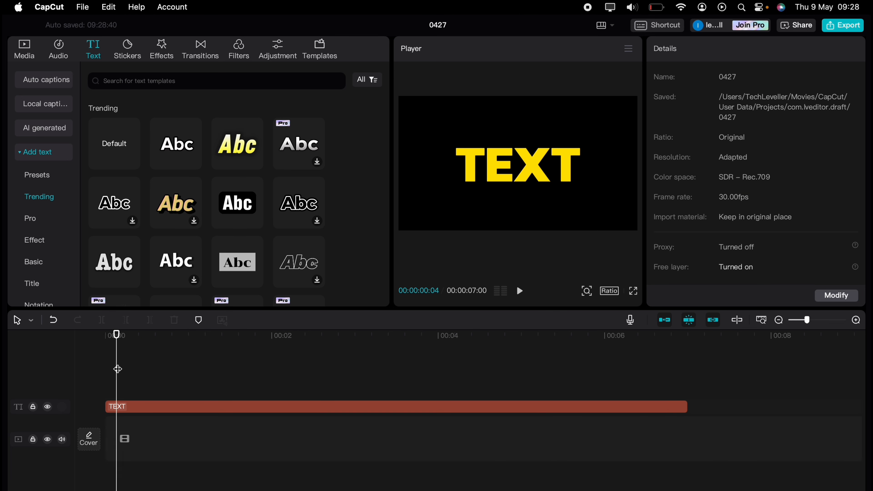
pyautogui.click(118, 407)
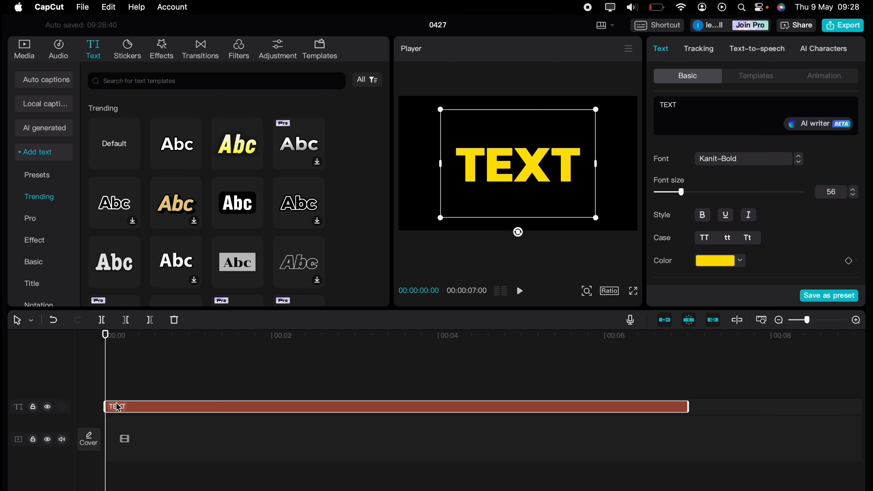
pyautogui.rightClick(153, 409)
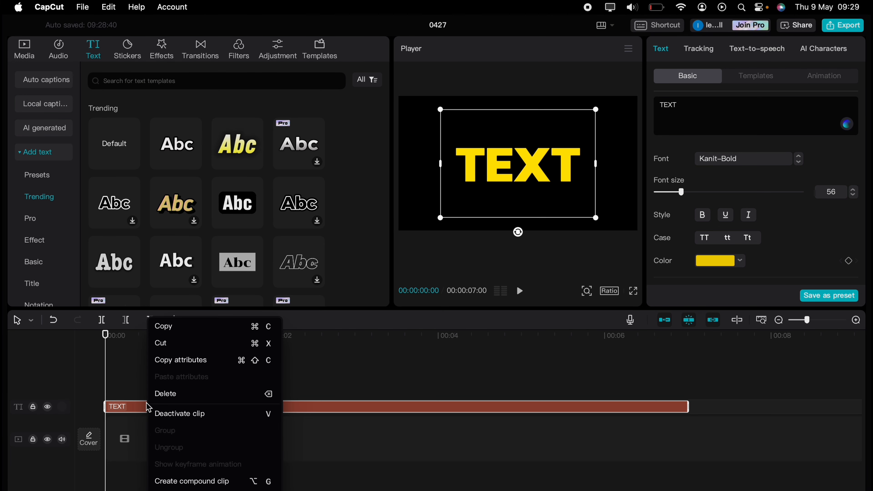
pyautogui.click(164, 479)
pyautogui.click(164, 480)
pyautogui.moveTo(164, 375); pyautogui.dragTo(90, 352)
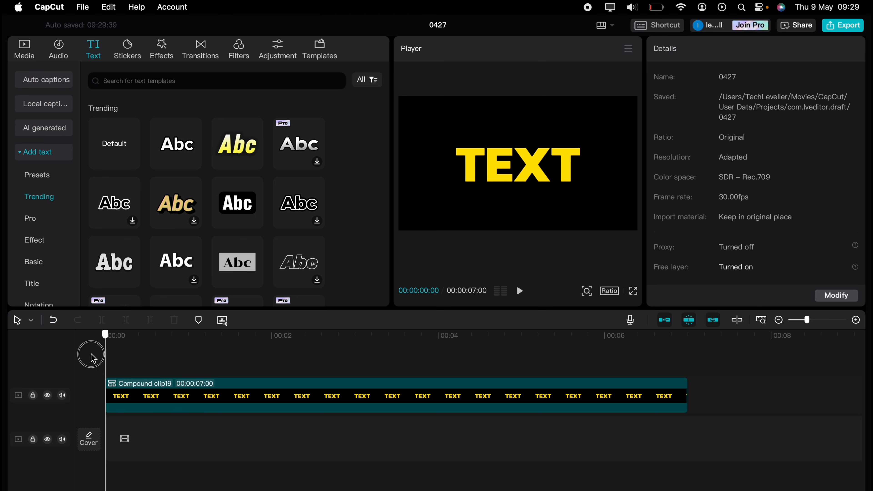
# Add a Mirror mask to the TEXT compound clip at the timeline's start
pyautogui.click(128, 389)
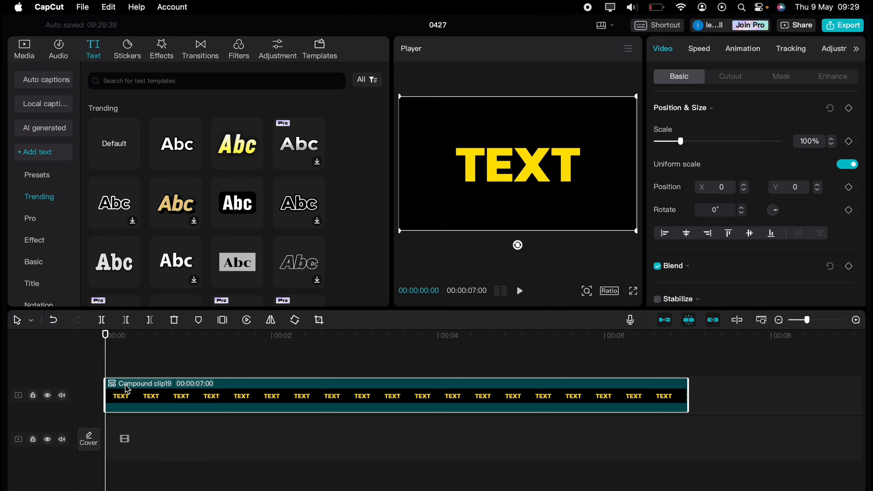
pyautogui.click(779, 76)
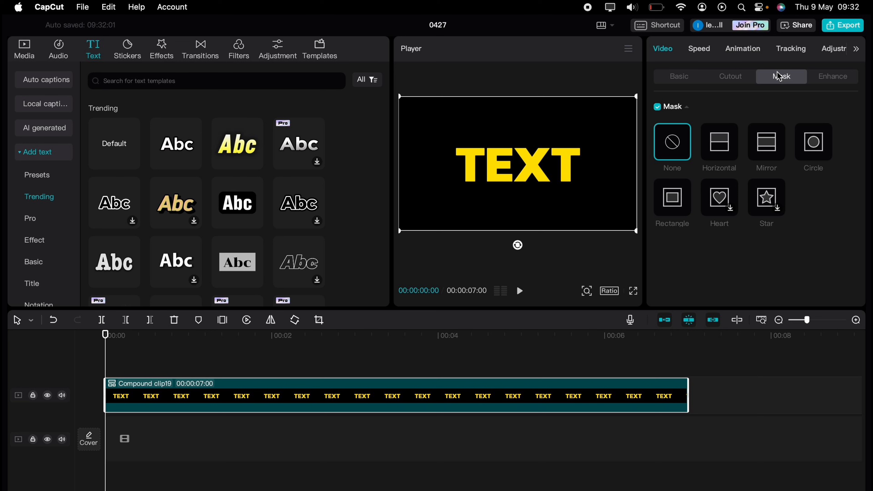
pyautogui.click(776, 140)
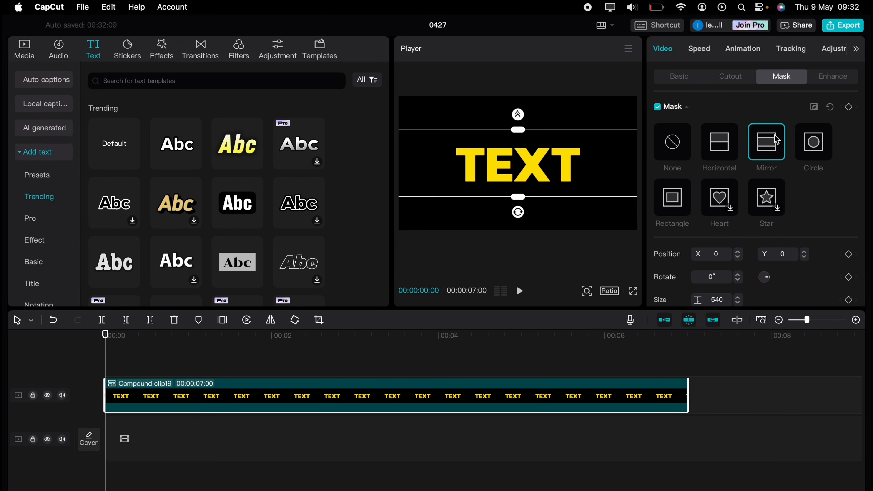
# Rotate the Mirror mask to -70°, narrow it to size 117, and feather its edges
pyautogui.moveTo(520, 210); pyautogui.dragTo(487, 154)
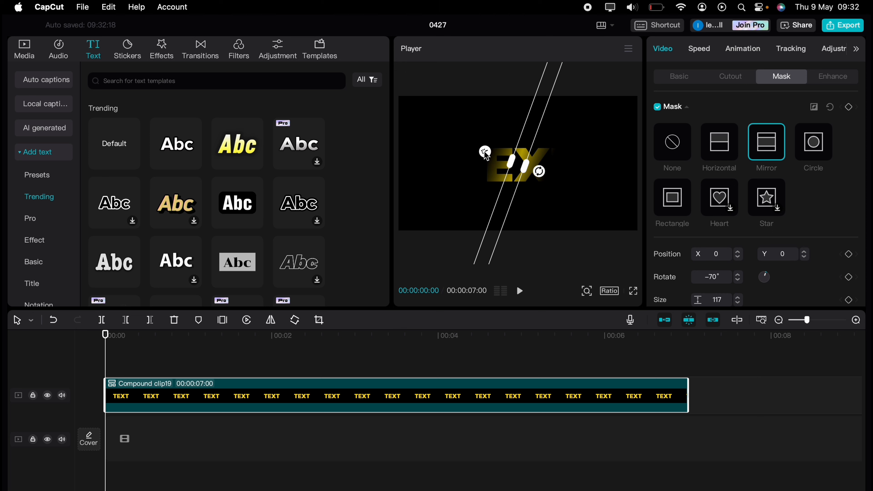
pyautogui.moveTo(485, 152)
pyautogui.mouseDown()
pyautogui.moveTo(440, 148)
pyautogui.moveTo(486, 164)
pyautogui.mouseUp()
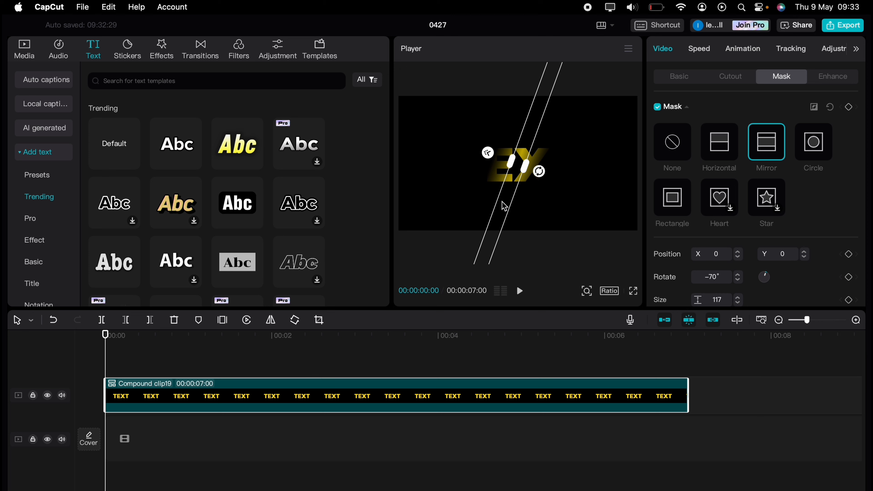
# Move the mask left of the word TEXT to X -738, Y 34, and keyframe its position and size at the clip's start
pyautogui.moveTo(504, 205); pyautogui.dragTo(410, 198)
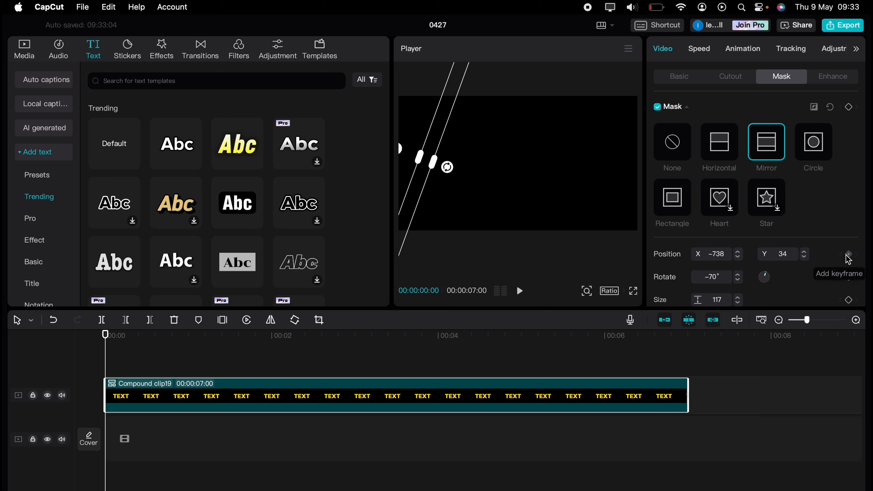
pyautogui.scroll(-2, 845, 259)
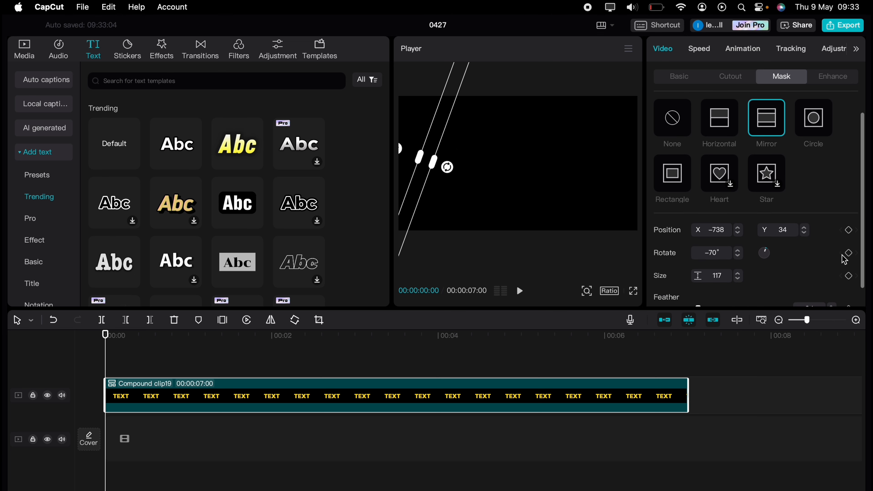
pyautogui.click(849, 230)
pyautogui.click(849, 276)
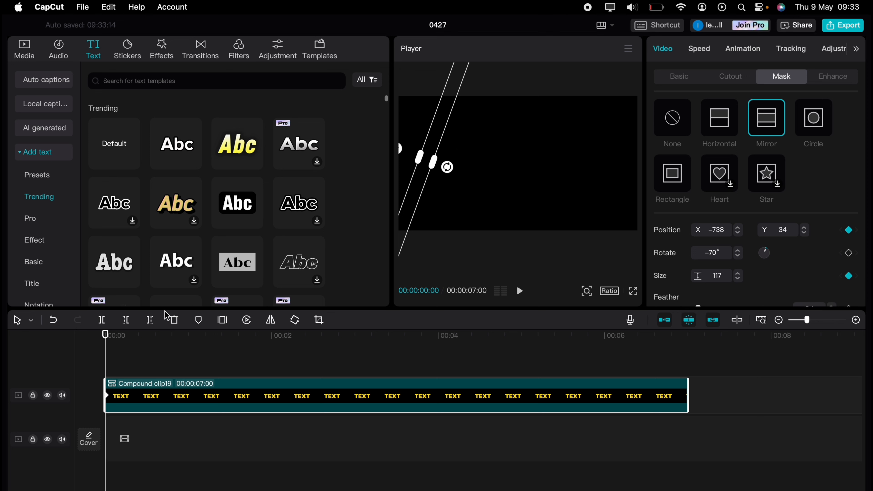
# Keyframe the mask's position and size at 00:00:01:06 with X 754, Y 2, and at 00:00:02:10 with X -745, Y 2
pyautogui.moveTo(108, 351); pyautogui.dragTo(205, 347)
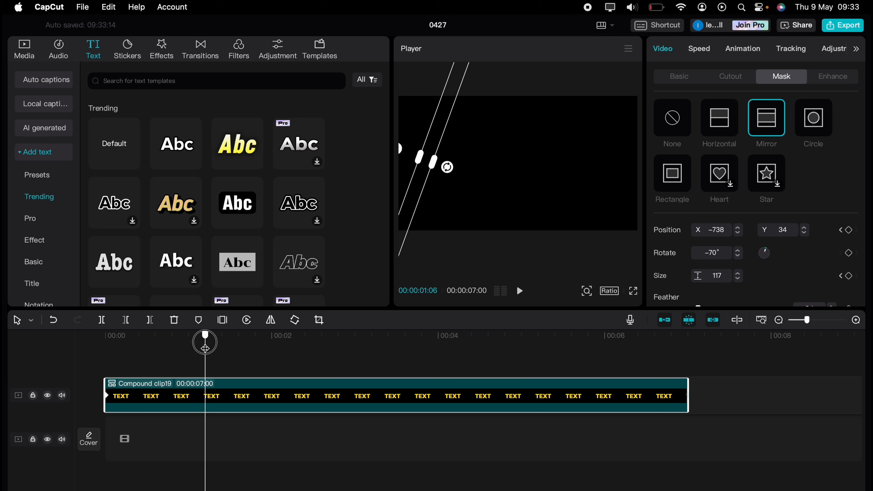
pyautogui.moveTo(417, 186); pyautogui.dragTo(608, 185)
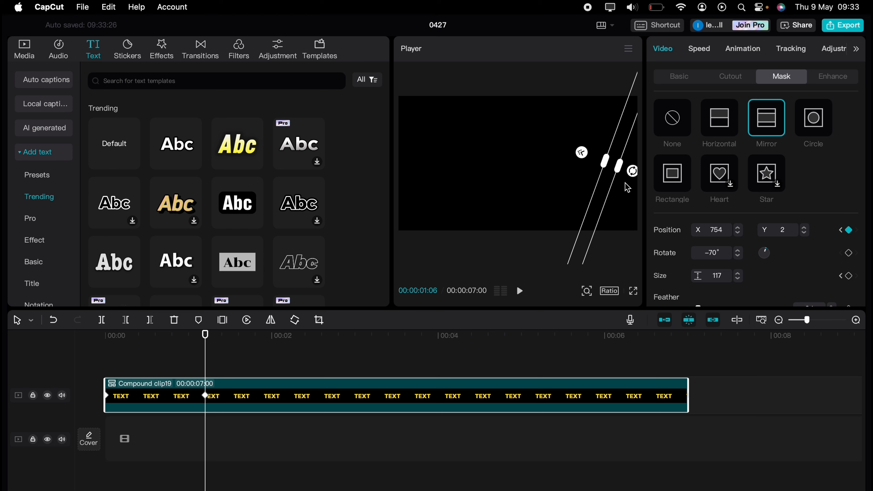
pyautogui.click(849, 276)
pyautogui.moveTo(208, 339); pyautogui.dragTo(306, 346)
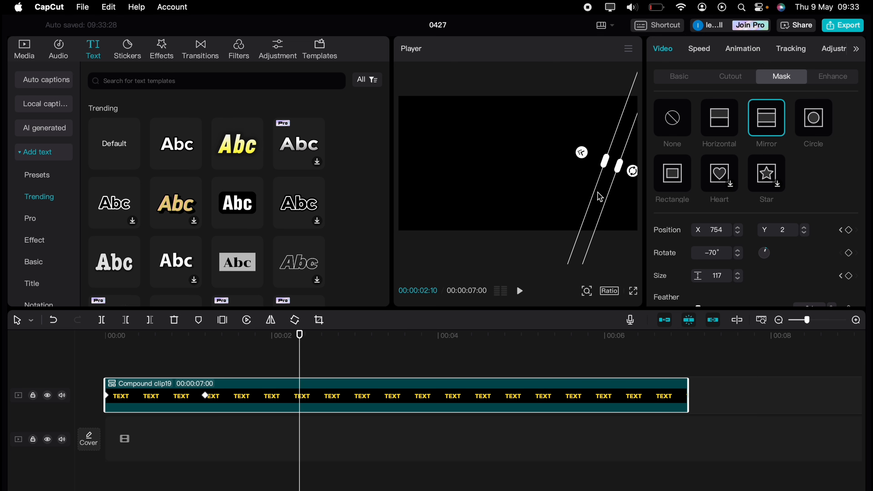
pyautogui.moveTo(587, 193); pyautogui.dragTo(412, 195)
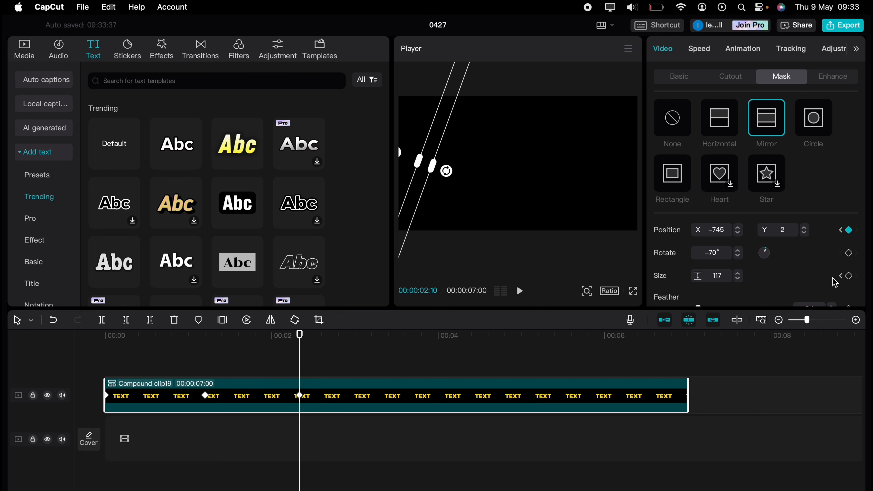
pyautogui.click(849, 276)
# Keyframe the mask's position and size at 00:00:03:20 with X 0, Y -23, and at 00:00:04:27 with the mask widened to size 2099
pyautogui.moveTo(300, 355); pyautogui.dragTo(409, 353)
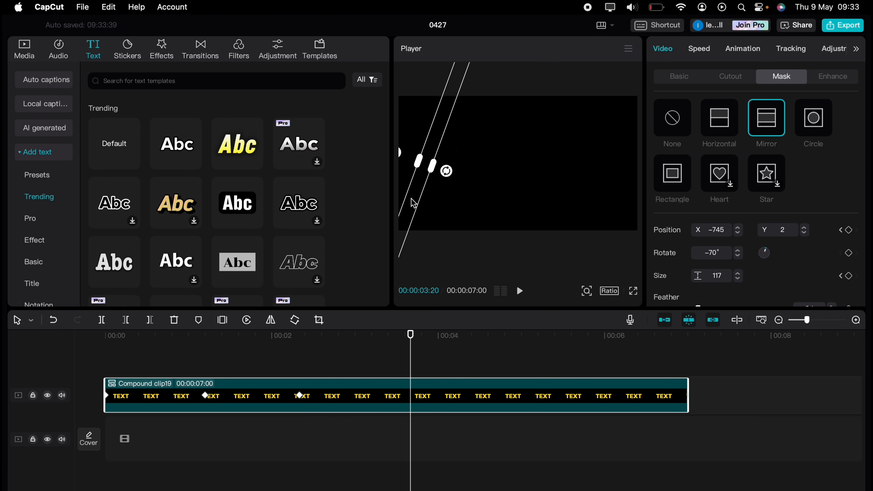
pyautogui.moveTo(412, 198); pyautogui.dragTo(504, 203)
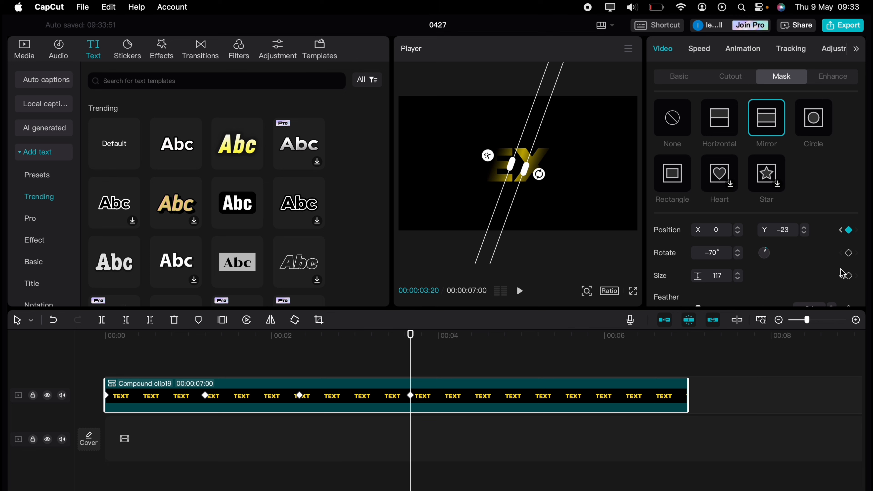
pyautogui.click(848, 275)
pyautogui.moveTo(412, 351); pyautogui.dragTo(513, 350)
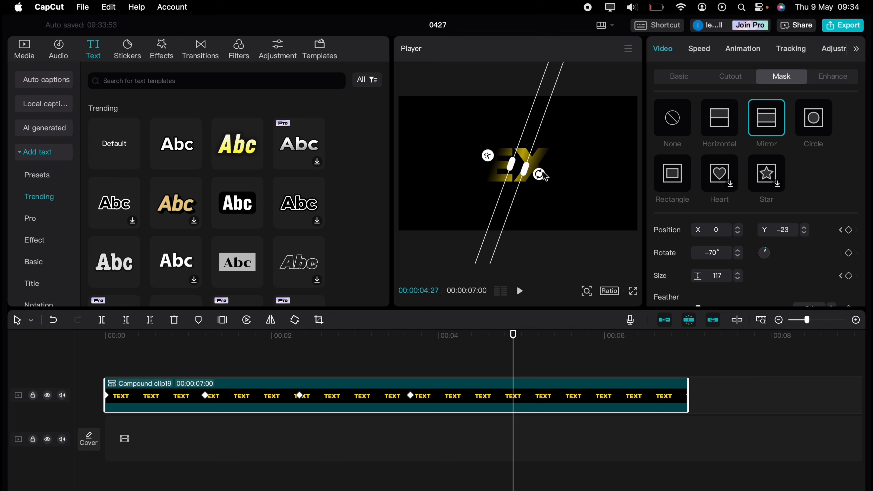
pyautogui.moveTo(525, 169); pyautogui.dragTo(649, 187)
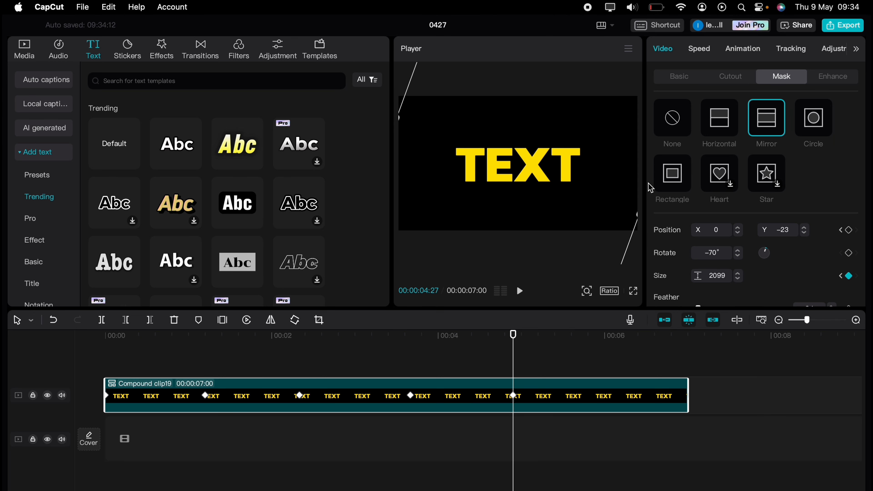
pyautogui.click(849, 229)
# Preview the masked TEXT animation in full screen from near its beginning and return to the editor
pyautogui.click(633, 291)
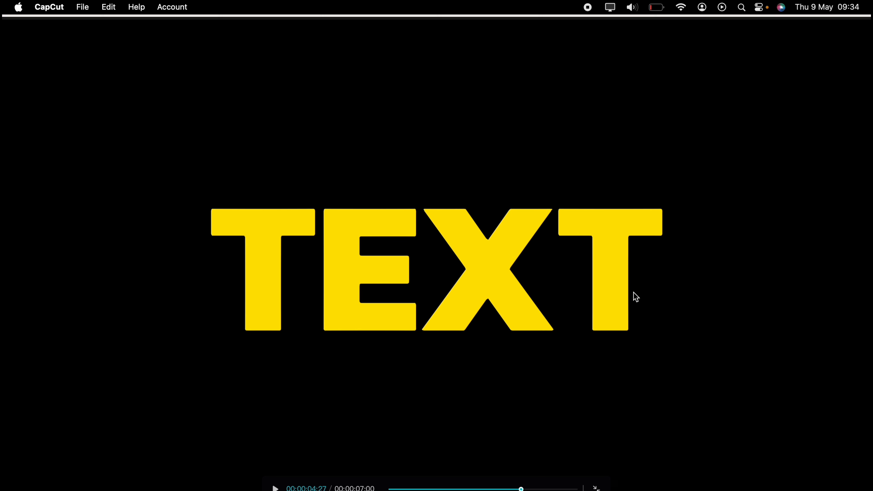
pyautogui.click(391, 488)
pyautogui.click(279, 488)
pyautogui.press('Escape')
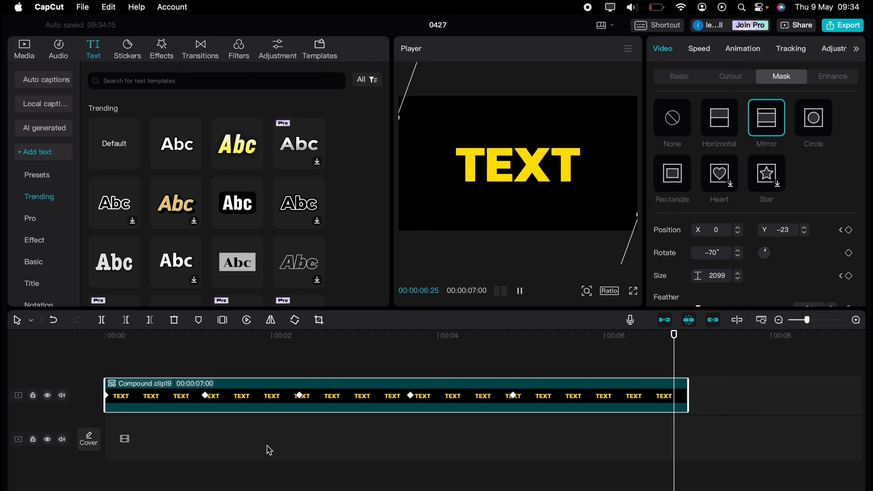
pyautogui.click(361, 369)
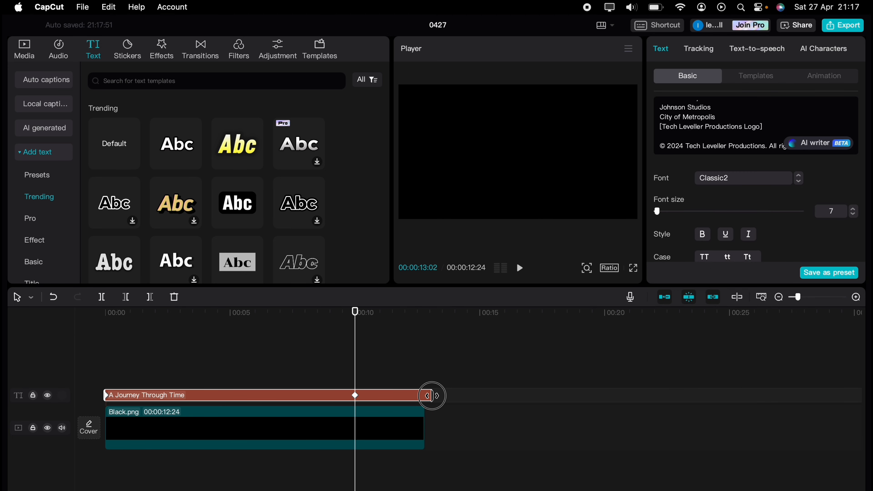
# Trim the end of the A Journey Through Time credits text clip to match the Black.png clip's end at 00:00:12:24
pyautogui.moveTo(432, 396); pyautogui.dragTo(426, 396)
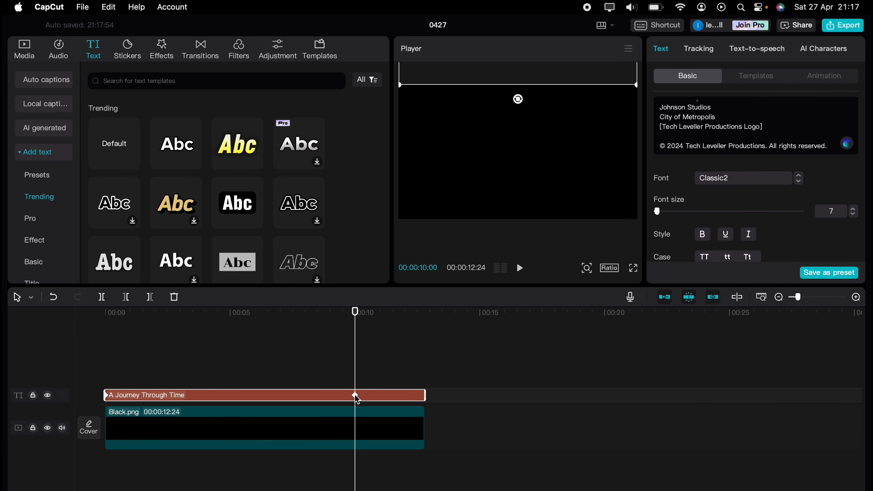
pyautogui.click(395, 396)
pyautogui.moveTo(396, 397); pyautogui.dragTo(423, 396)
# Play the scrolling credits from the start of the timeline
pyautogui.click(106, 373)
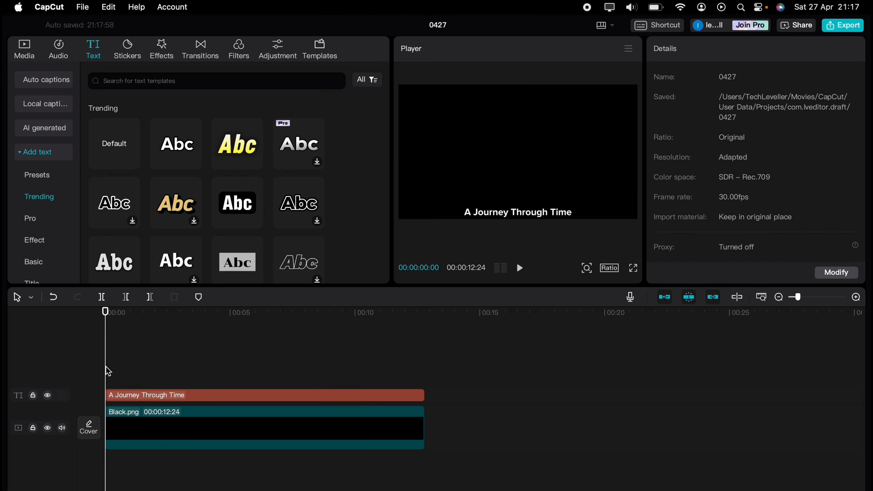
pyautogui.press('space')
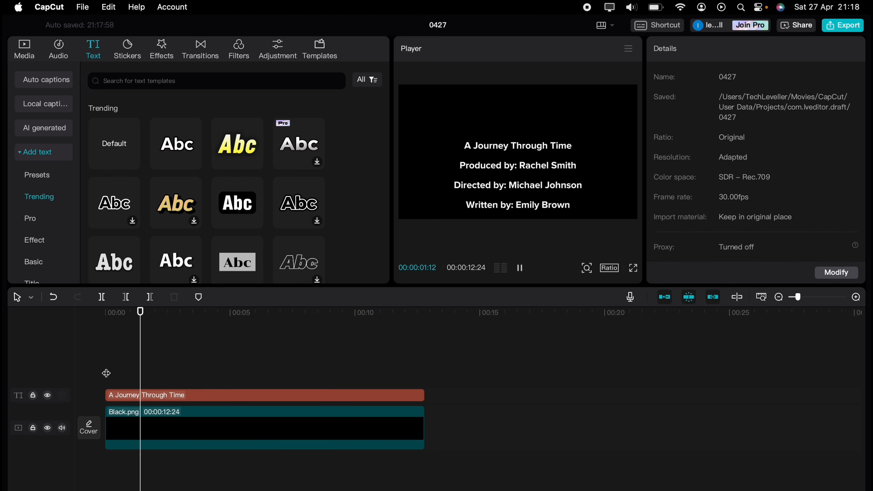